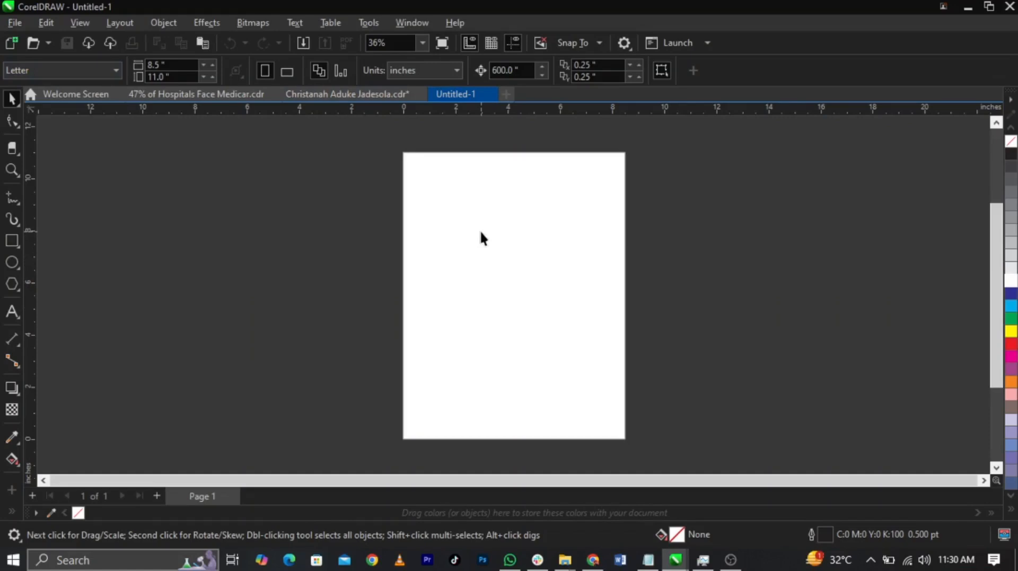
# Set the page size to A3, the units to inches and the orientation to landscape
pyautogui.click(71, 69)
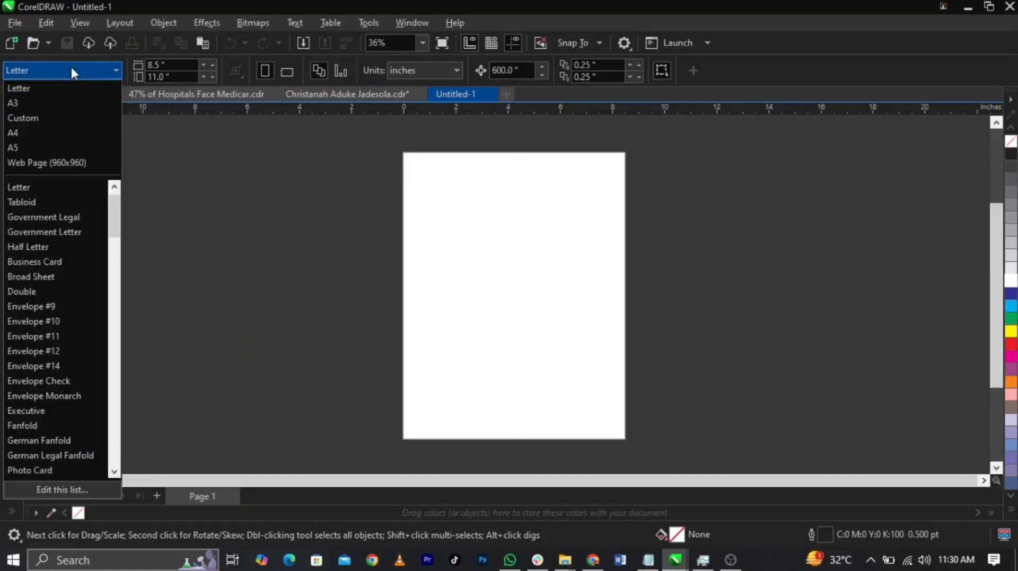
pyautogui.click(65, 103)
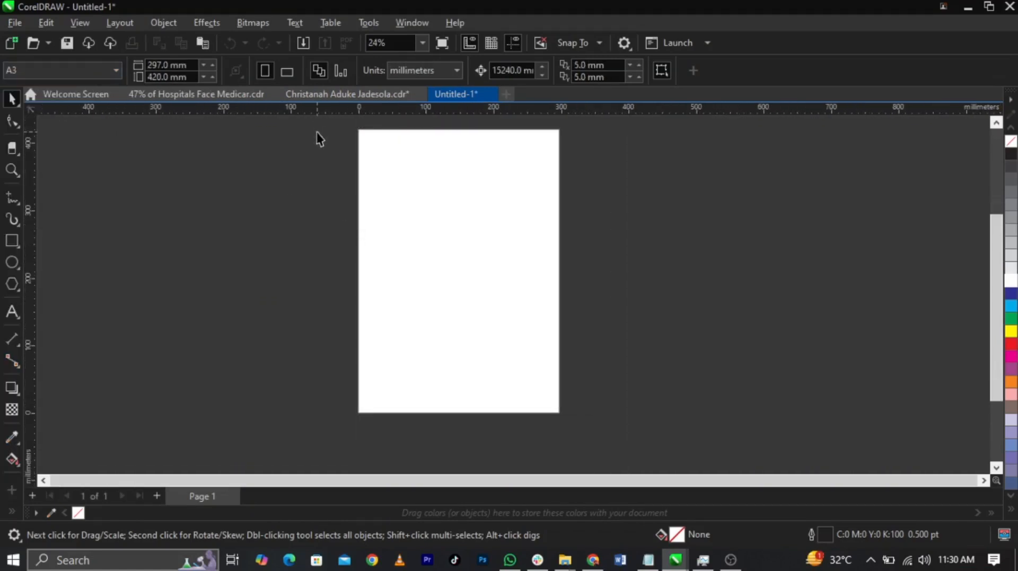
pyautogui.scroll(2, 317, 132)
pyautogui.scroll(-1, 475, 180)
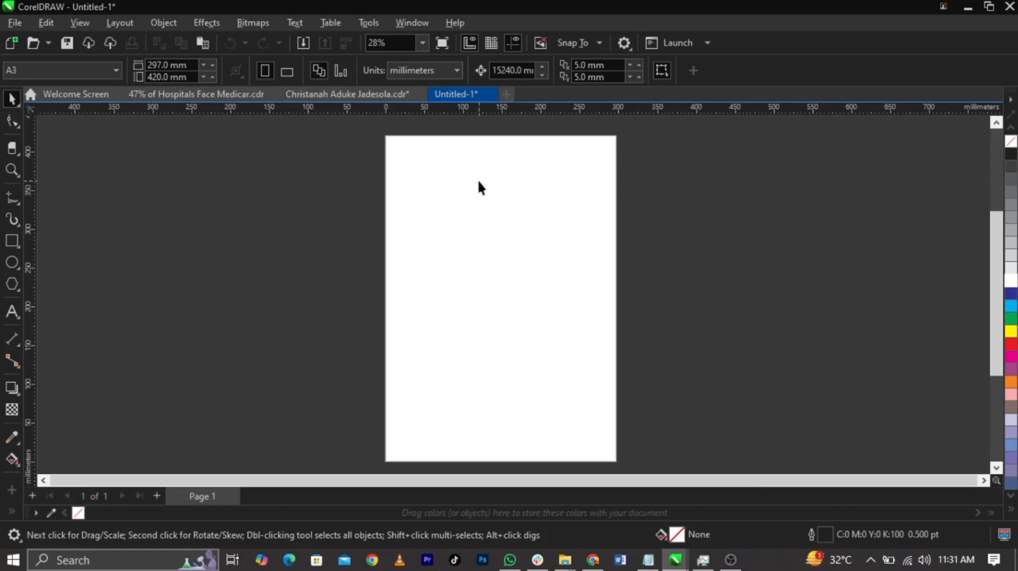
pyautogui.click(410, 71)
pyautogui.click(412, 70)
pyautogui.click(414, 82)
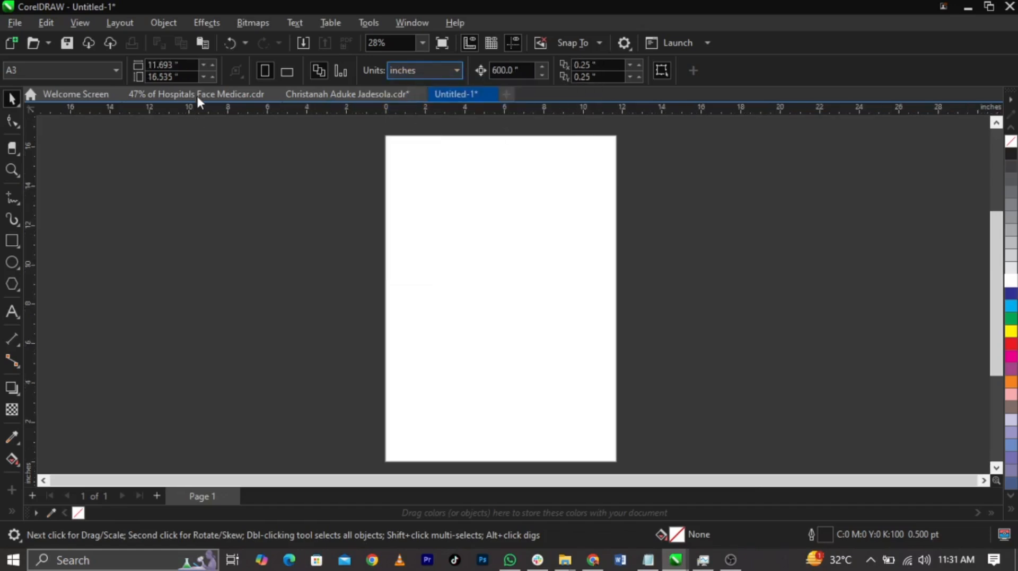
pyautogui.click(286, 72)
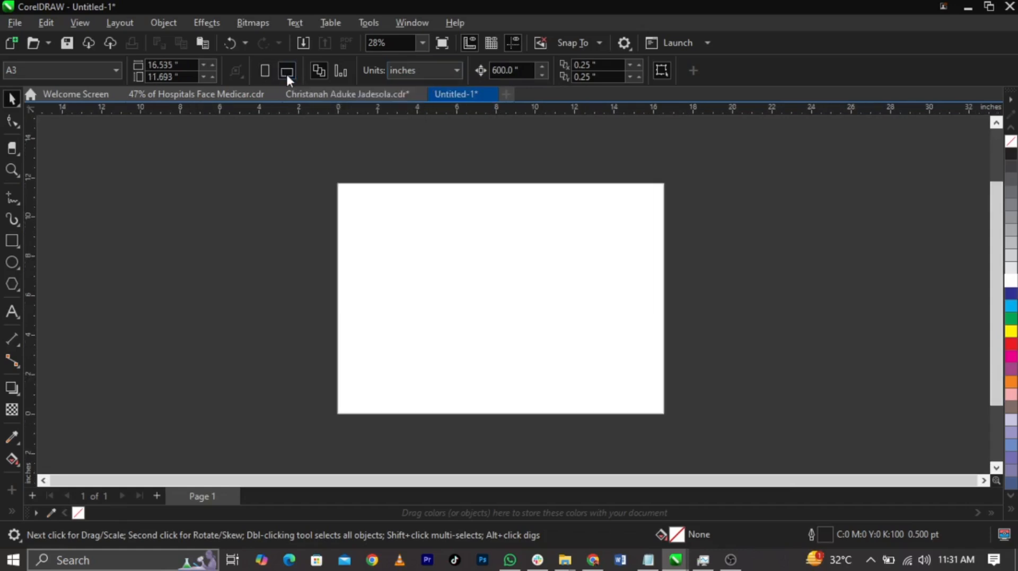
# Cover the right half of the page with a rectangle and mirror a copy of it onto the left half
pyautogui.doubleClick(11, 242)
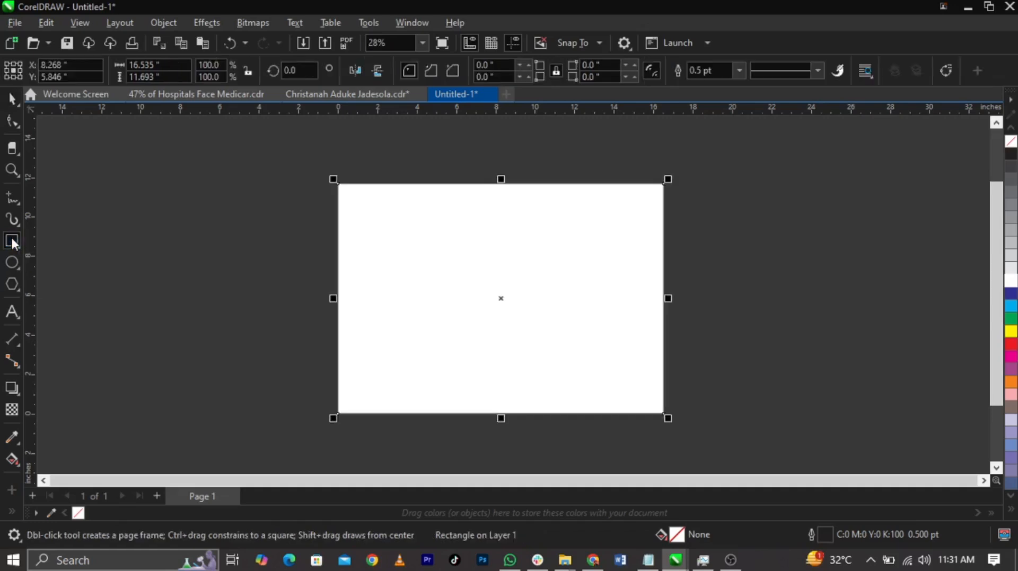
pyautogui.moveTo(333, 298); pyautogui.dragTo(495, 301)
pyautogui.click(12, 99)
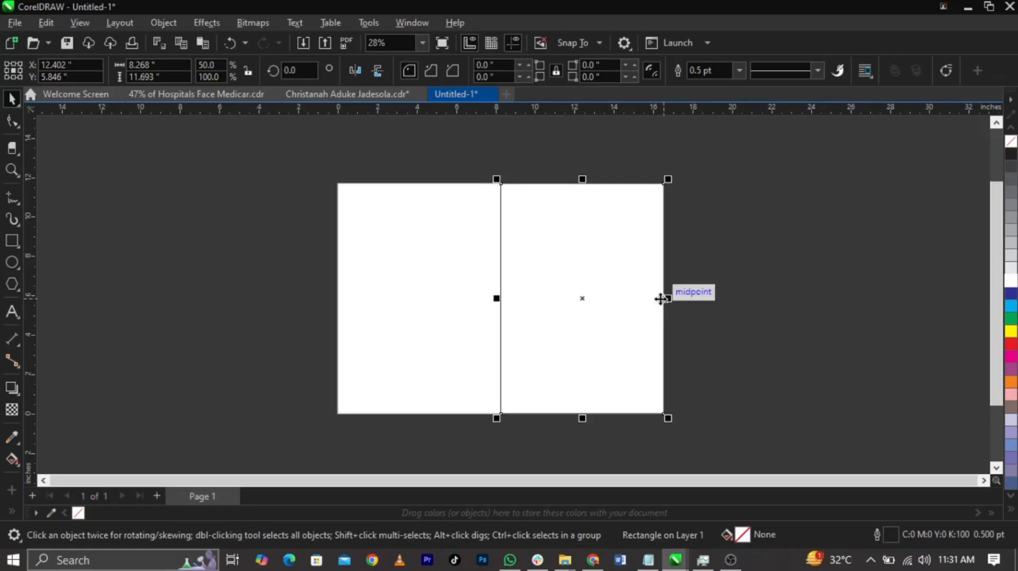
pyautogui.moveTo(667, 298); pyautogui.dragTo(317, 295)
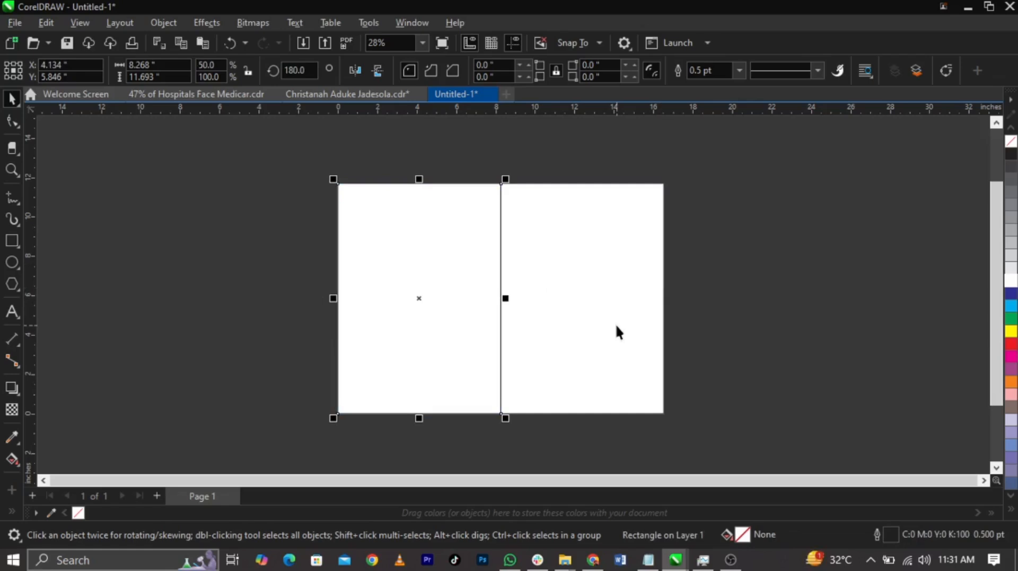
# Draw a small square about 0.66 inch wide near the upper-left corner of the left page rectangle
pyautogui.press('z')
pyautogui.moveTo(327, 173); pyautogui.dragTo(444, 227)
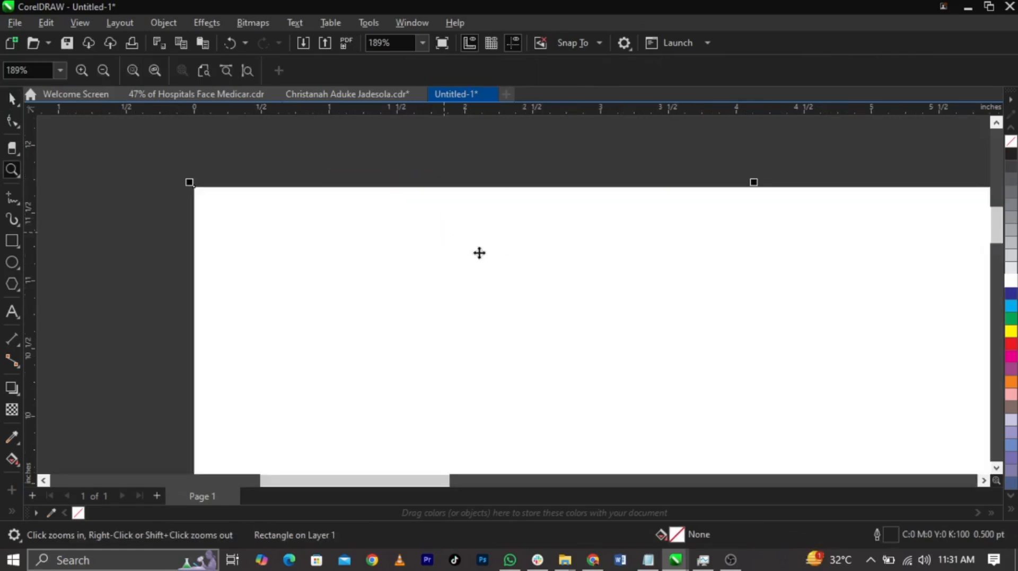
pyautogui.click(12, 241)
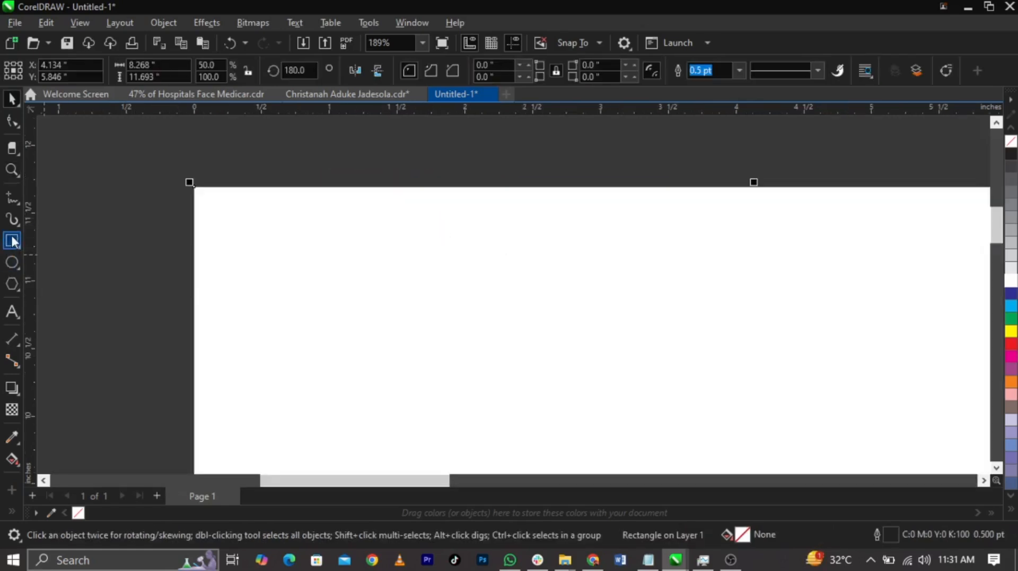
pyautogui.moveTo(264, 217); pyautogui.dragTo(354, 305)
pyautogui.press('space')
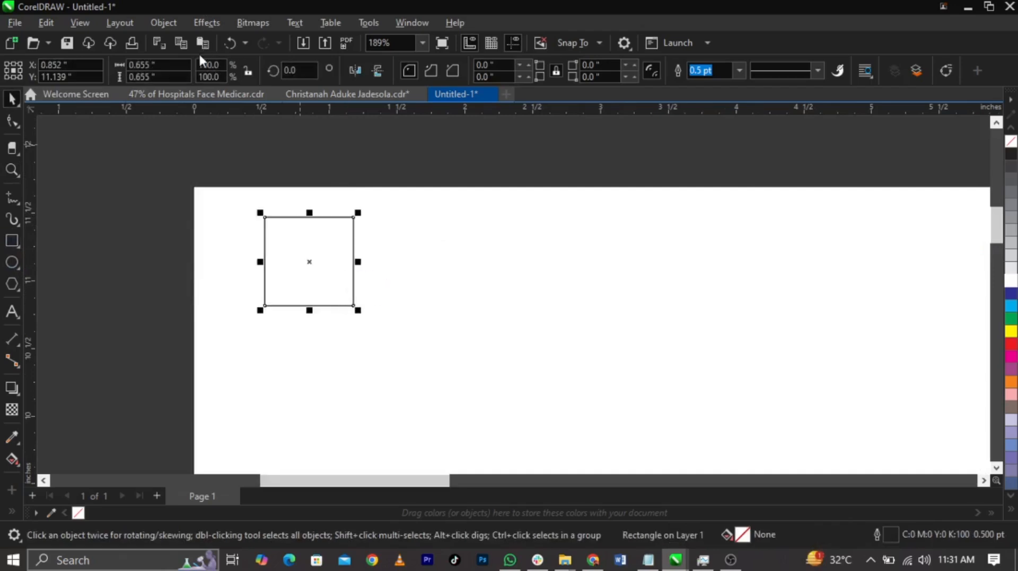
# Set the small square's width and height to 0.7 inch
pyautogui.moveTo(159, 65); pyautogui.dragTo(2, 69)
pyautogui.write('0.7')
pyautogui.press('Tab')
pyautogui.write('0.7')
pyautogui.press('Return')
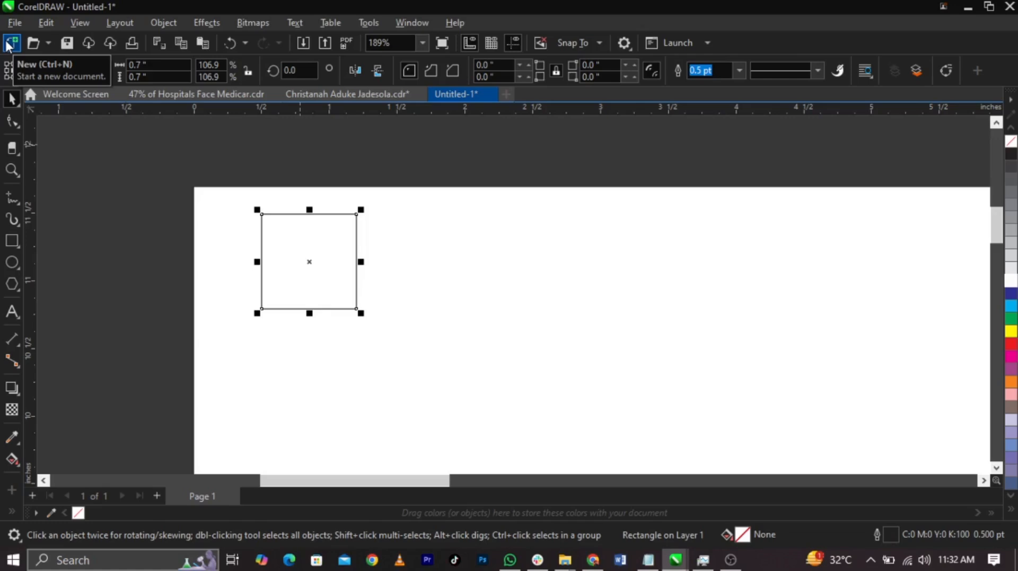
# Align the square to the left page rectangle's top-left corner and place guidelines along its bottom and right edges
pyautogui.keyDown('shift'); pyautogui.click(467, 248); pyautogui.keyUp('shift')
pyautogui.press('t')
pyautogui.press('l')
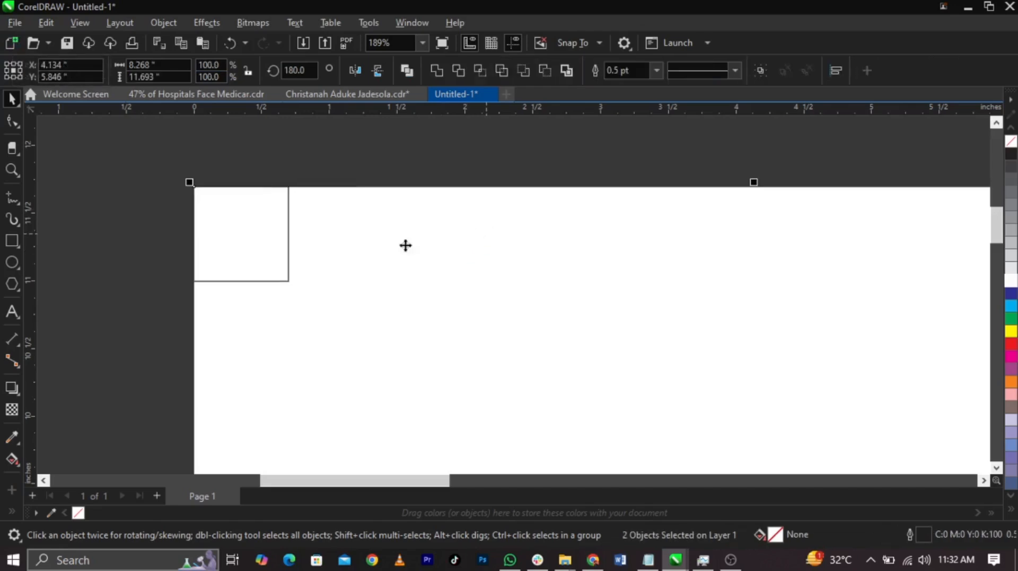
pyautogui.click(125, 295)
pyautogui.scroll(2, 181, 221)
pyautogui.moveTo(287, 283); pyautogui.dragTo(293, 317)
pyautogui.moveTo(25, 272); pyautogui.dragTo(344, 294)
# Align the 0.7 inch square to the bottom edge of the left page rectangle
pyautogui.click(314, 286)
pyautogui.keyDown('shift'); pyautogui.click(418, 379); pyautogui.keyUp('shift')
pyautogui.press('b')
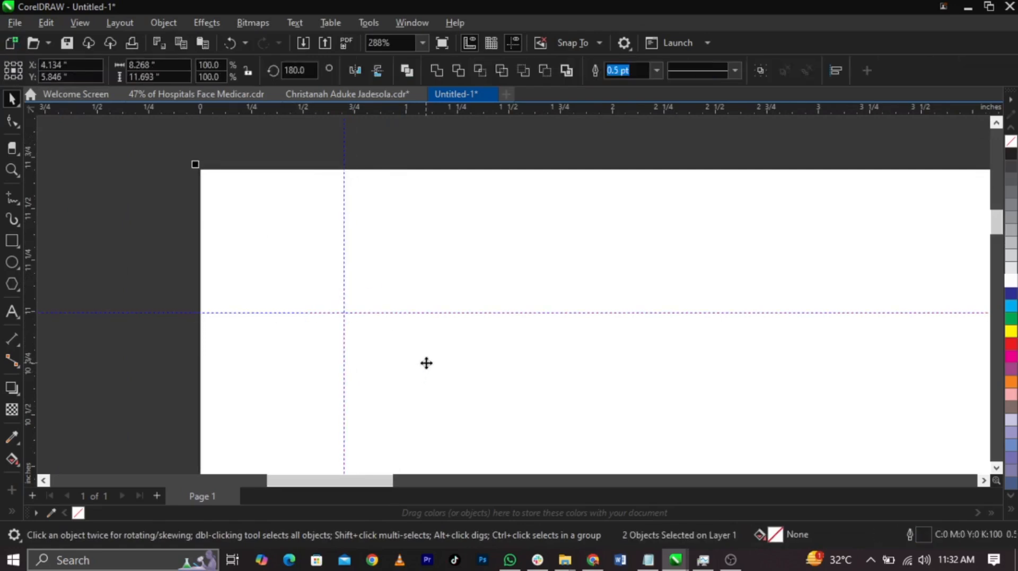
pyautogui.scroll(-2, 426, 363)
pyautogui.hotkey('shift', 'F4')
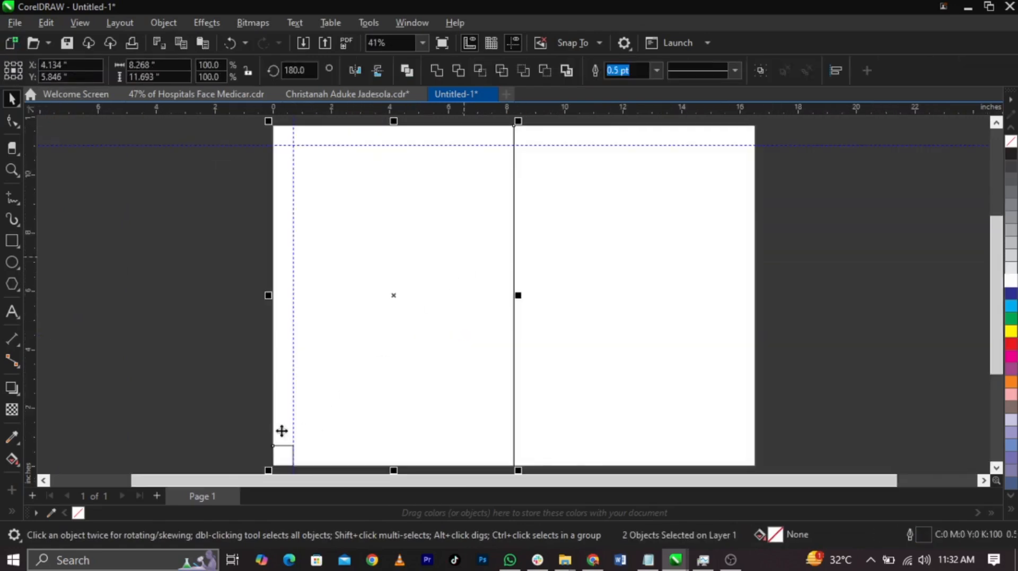
# Place a horizontal guideline exactly along the top edge of the square in the page's bottom-left corner
pyautogui.moveTo(334, 110); pyautogui.dragTo(341, 445)
pyautogui.press('z')
pyautogui.moveTo(277, 440); pyautogui.dragTo(319, 457)
pyautogui.press('space')
pyautogui.scroll(2, 374, 255)
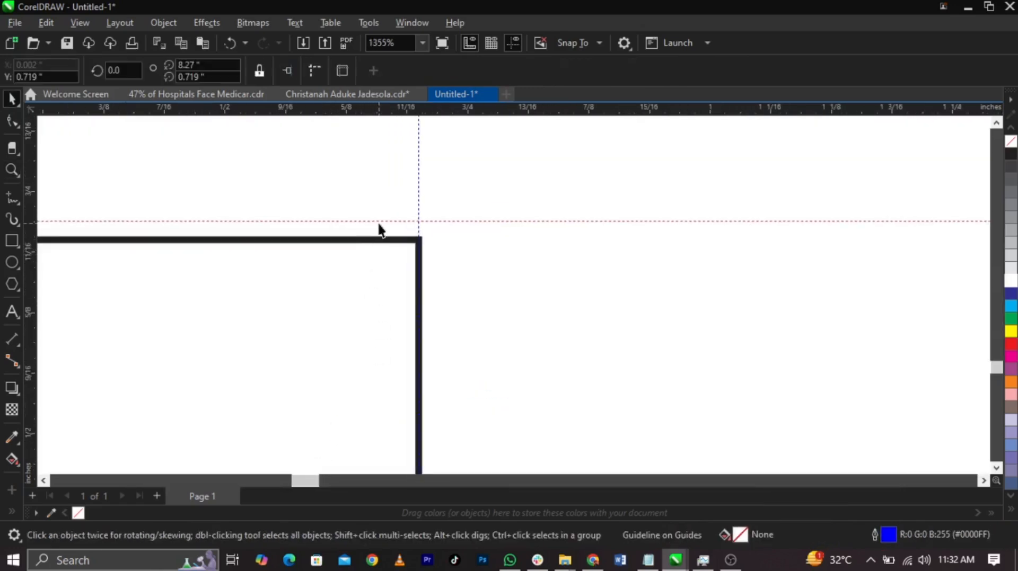
pyautogui.moveTo(382, 220); pyautogui.dragTo(394, 241)
pyautogui.scroll(-2, 458, 325)
pyautogui.click(397, 297)
pyautogui.scroll(-1, 396, 297)
pyautogui.press('F4')
# Align the square to the right edge of the left page rectangle and place a vertical guideline along its left edge
pyautogui.click(220, 429)
pyautogui.press('z')
pyautogui.moveTo(198, 412); pyautogui.dragTo(664, 443)
pyautogui.press('space')
pyautogui.moveTo(139, 409); pyautogui.dragTo(350, 222)
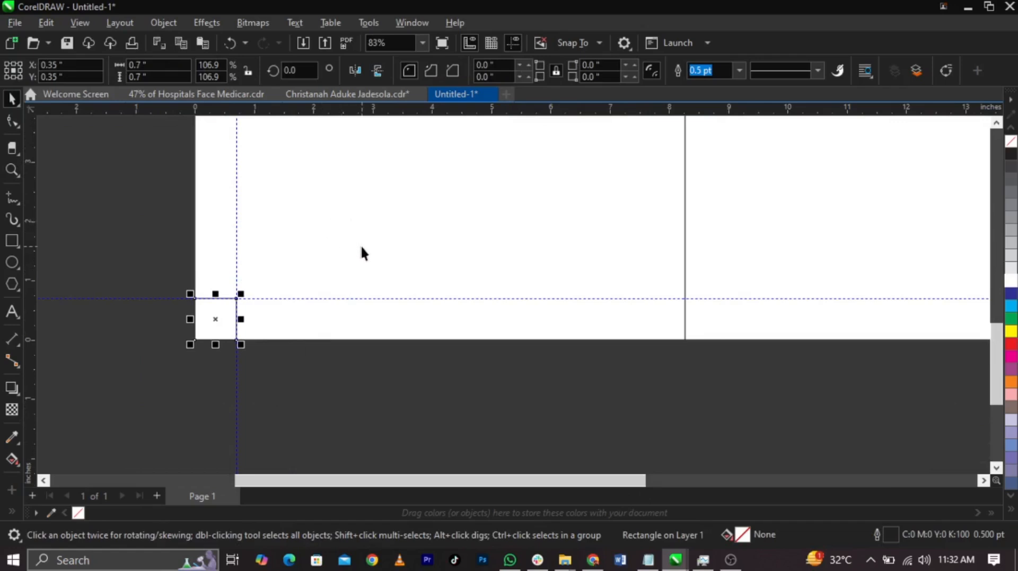
pyautogui.keyDown('shift'); pyautogui.click(494, 258); pyautogui.keyUp('shift')
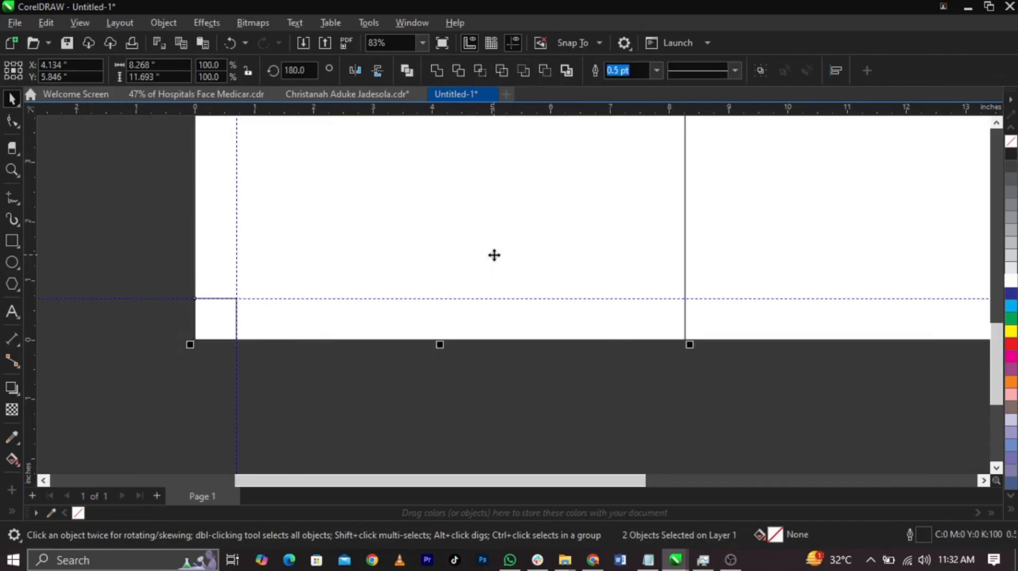
pyautogui.press('r')
pyautogui.click(139, 363)
pyautogui.moveTo(30, 343); pyautogui.dragTo(641, 336)
pyautogui.scroll(5, 642, 328)
pyautogui.scroll(-4, 641, 313)
# Align the square to the left edge of the right page rectangle and place a vertical guideline along its right edge
pyautogui.click(659, 315)
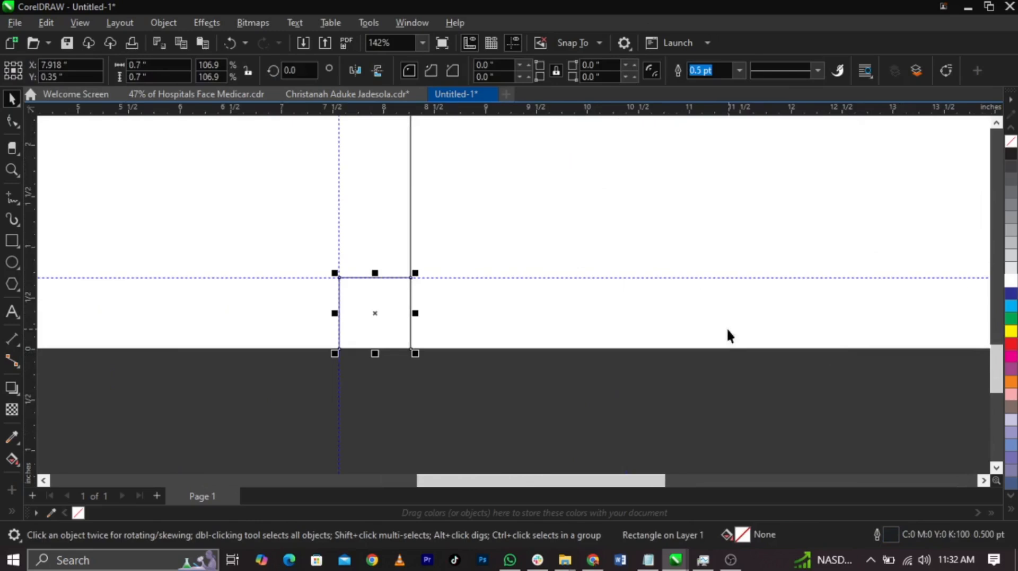
pyautogui.keyDown('shift'); pyautogui.click(580, 302); pyautogui.keyUp('shift')
pyautogui.press('l')
pyautogui.scroll(2, 461, 321)
pyautogui.moveTo(28, 324); pyautogui.dragTo(503, 340)
pyautogui.scroll(-2, 350, 358)
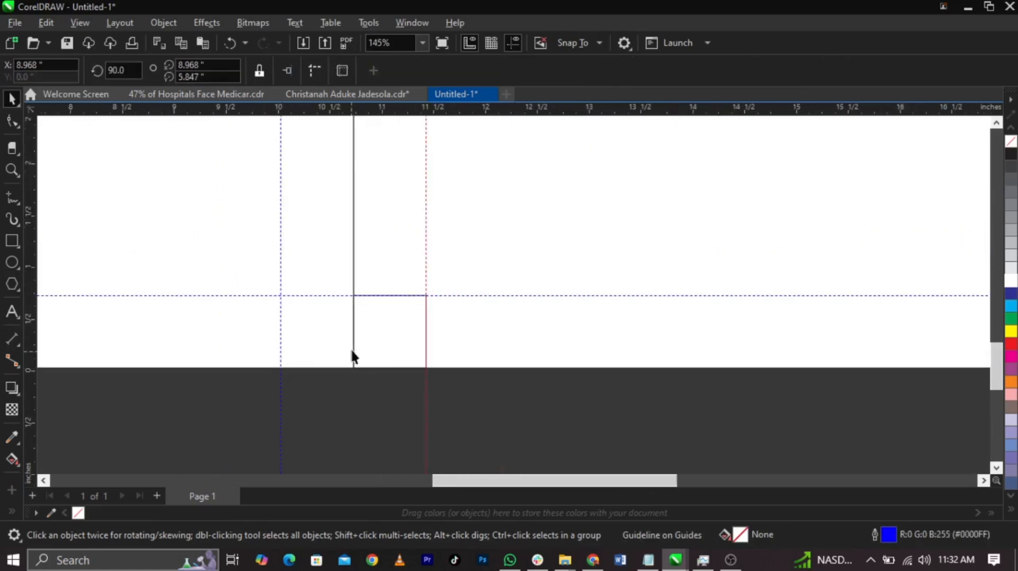
# Align the square to the right edge of the right page rectangle and place a vertical guideline along its left edge
pyautogui.click(350, 358)
pyautogui.scroll(-2, 371, 350)
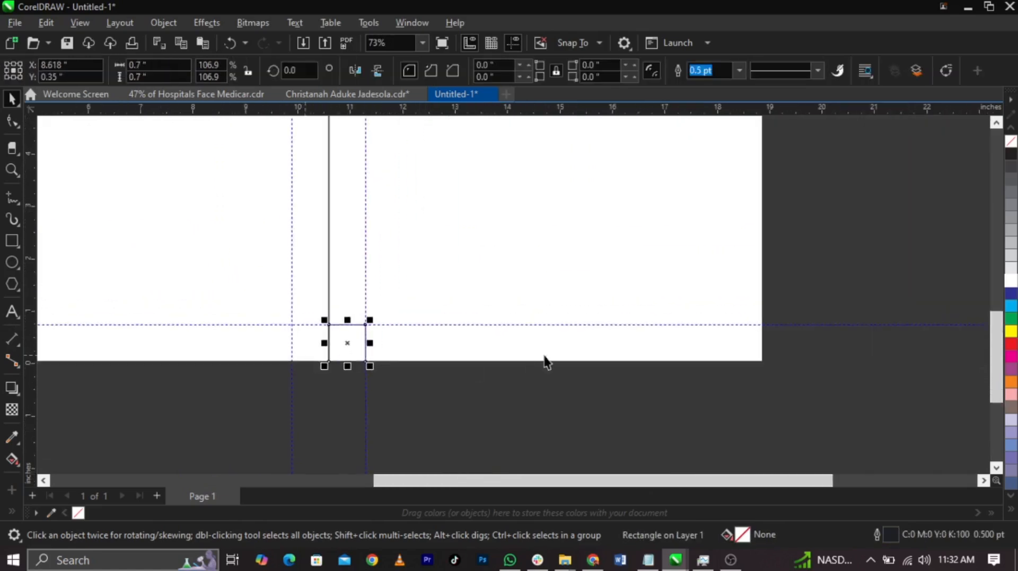
pyautogui.click(625, 355)
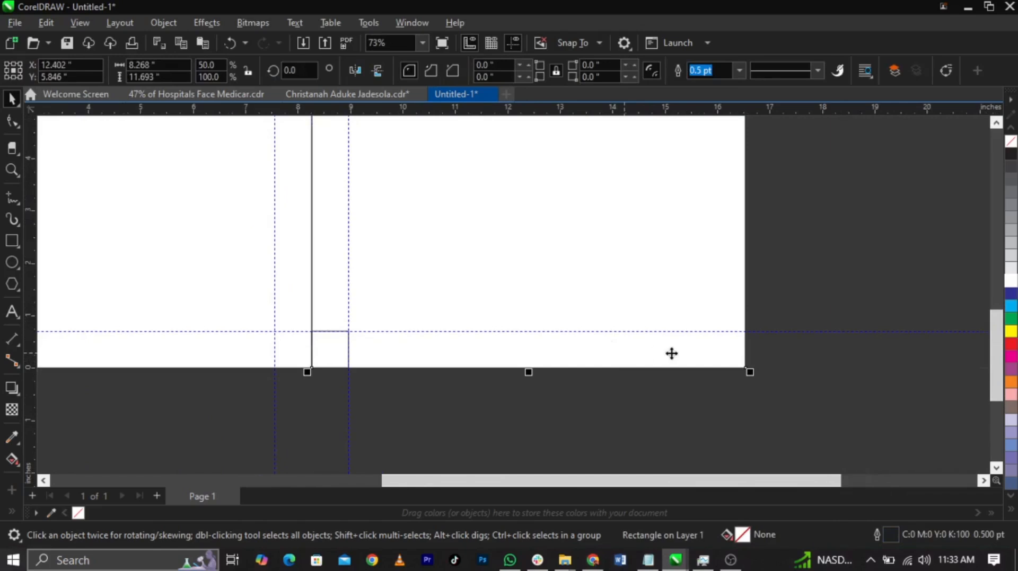
pyautogui.moveTo(701, 380); pyautogui.dragTo(203, 294)
pyautogui.keyDown('shift'); pyautogui.click(441, 274); pyautogui.keyUp('shift')
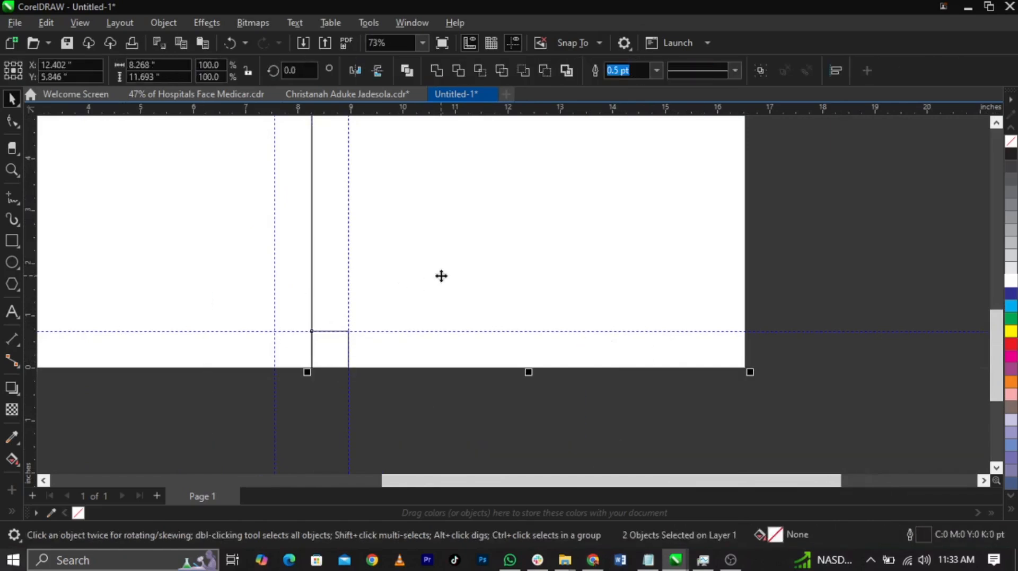
pyautogui.press('r')
pyautogui.click(761, 351)
pyautogui.scroll(4, 760, 351)
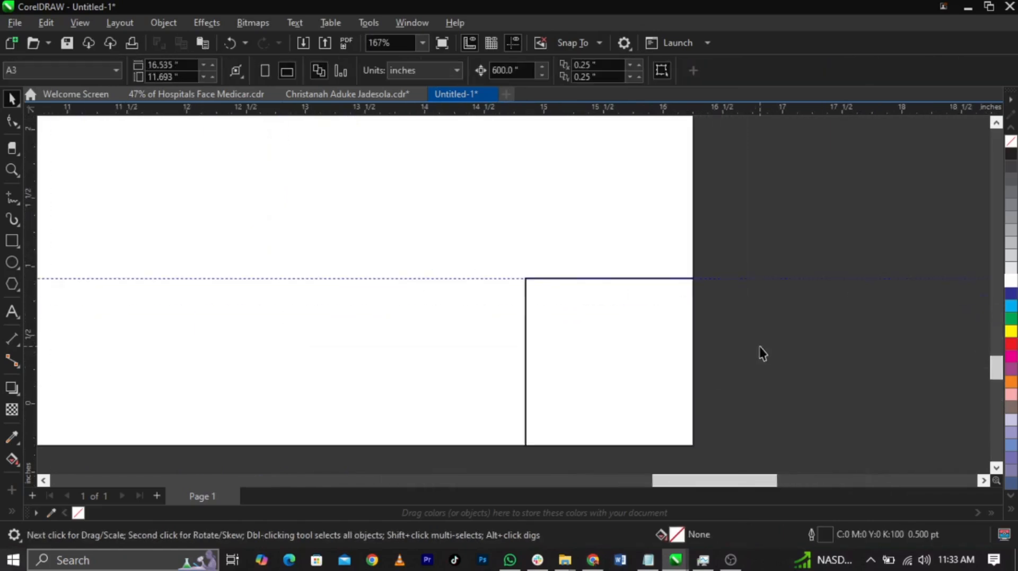
pyautogui.moveTo(37, 374); pyautogui.dragTo(527, 386)
# Delete the small square and place a vertical guideline on the dividing line between the two page rectangles
pyautogui.click(545, 375)
pyautogui.hotkey('shift', 'F4')
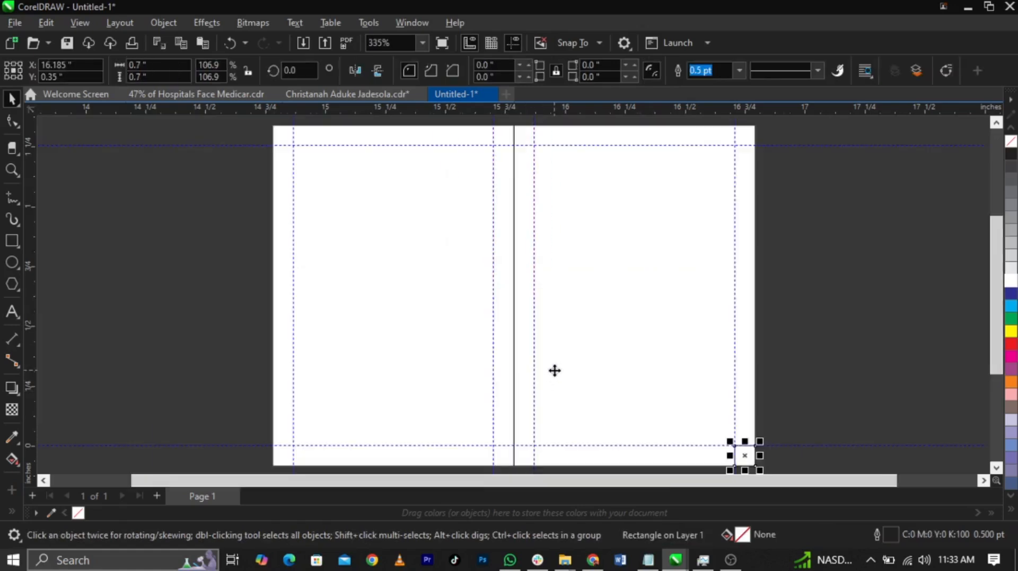
pyautogui.click(660, 370)
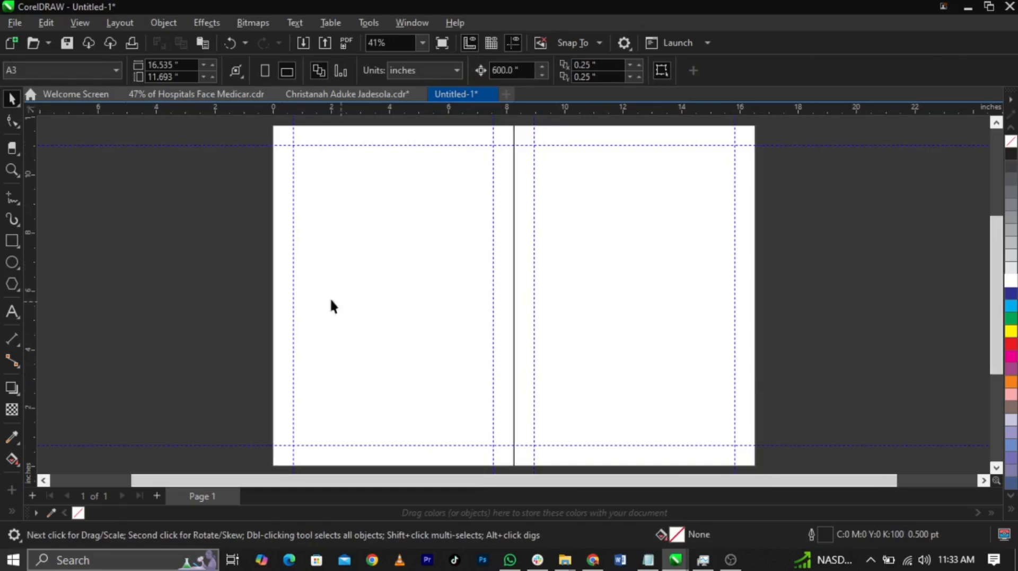
pyautogui.moveTo(35, 317); pyautogui.dragTo(513, 366)
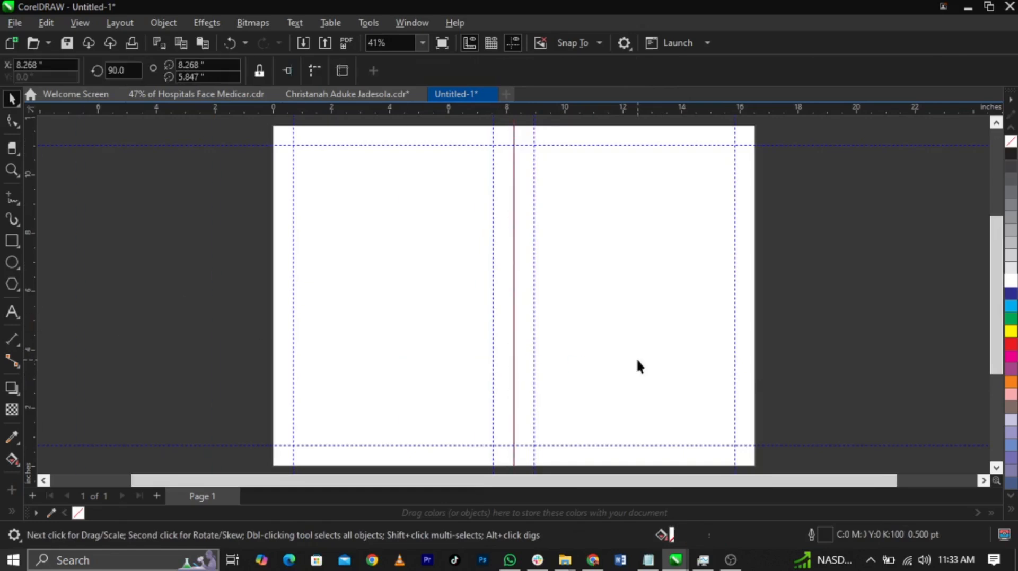
# Remove the outline from both page rectangles
pyautogui.scroll(-2, 636, 366)
pyautogui.moveTo(756, 182); pyautogui.dragTo(436, 432)
pyautogui.scroll(1, 636, 284)
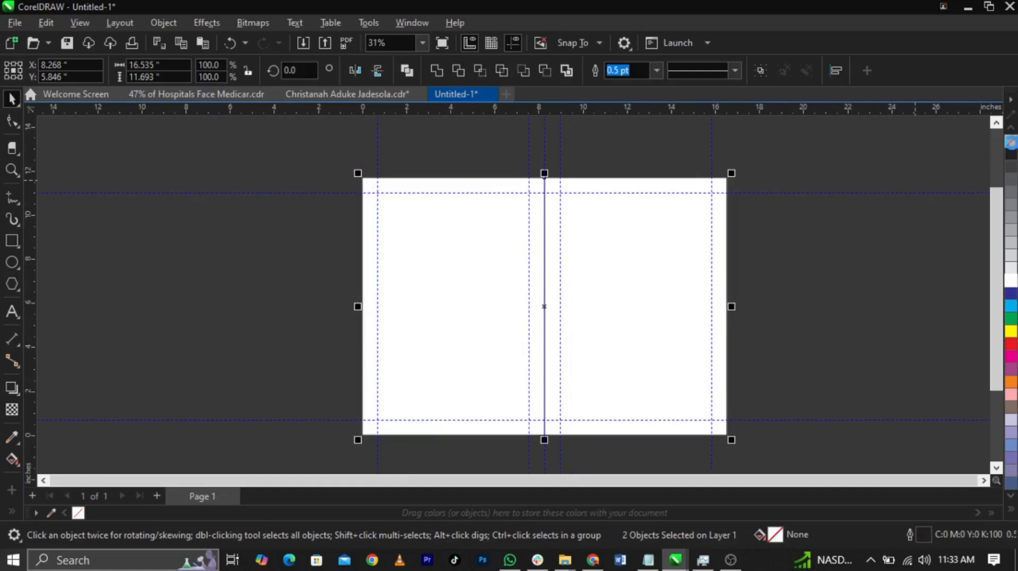
pyautogui.rightClick(1010, 142)
pyautogui.hotkey('shift', 'F2')
# Try filling the right page rectangle with light grey and the left one with darker greys
pyautogui.click(884, 262)
pyautogui.click(627, 328)
pyautogui.click(1011, 270)
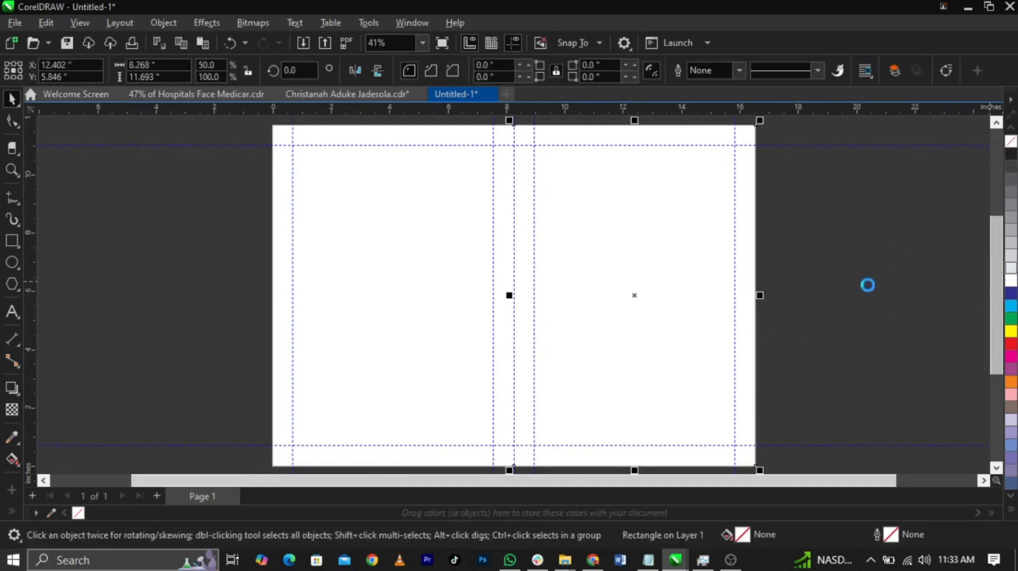
pyautogui.press('Tab')
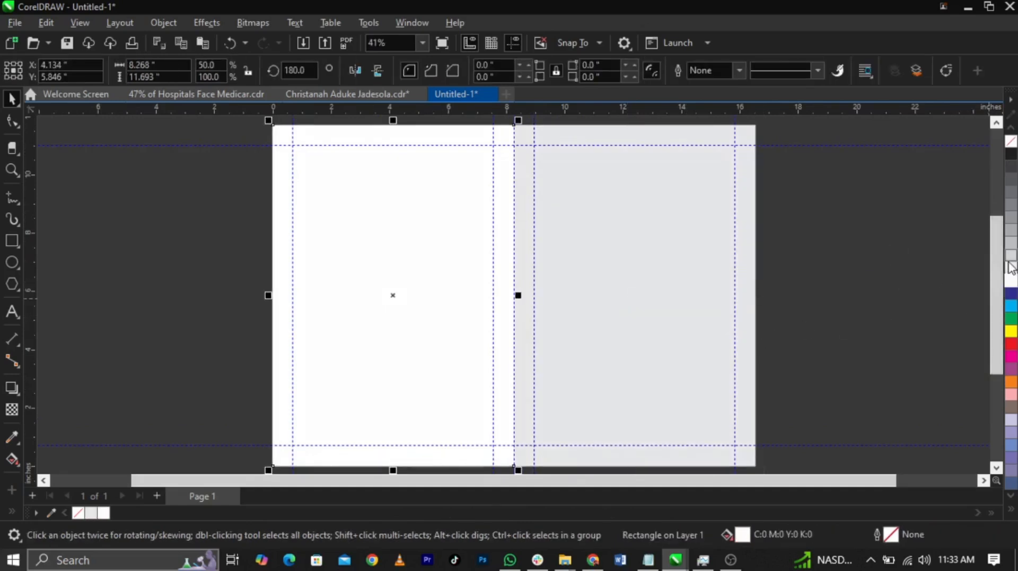
pyautogui.click(1010, 268)
pyautogui.click(1011, 218)
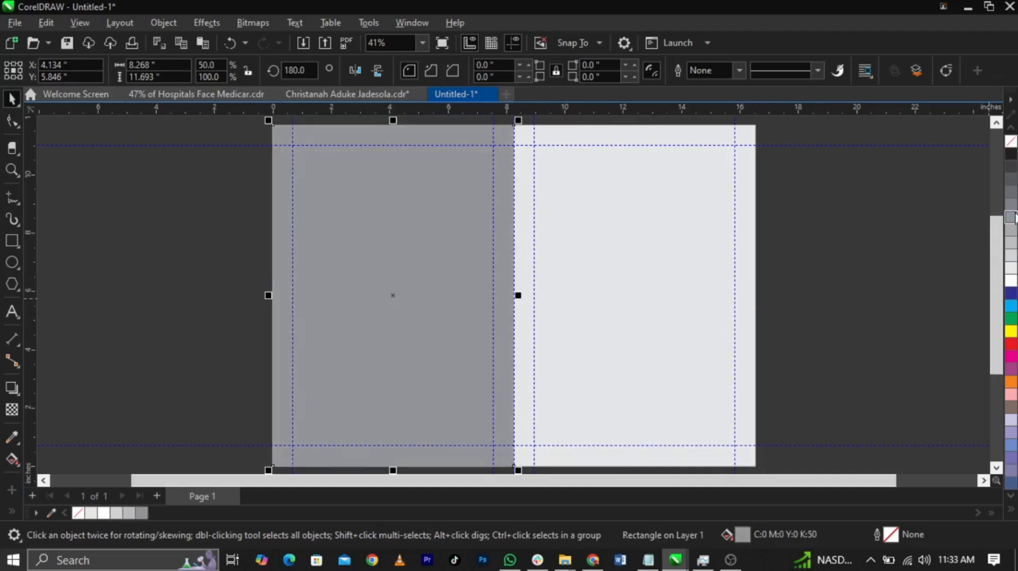
pyautogui.click(1011, 229)
# Undo the grey test fills on both page rectangles and clear the selection
pyautogui.hotkey('ctrl', 'z')
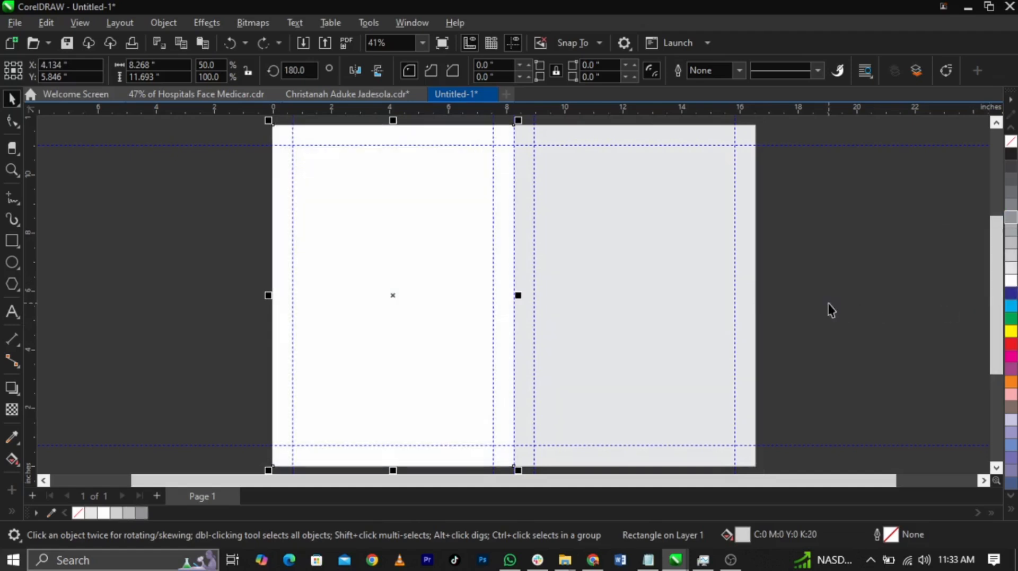
pyautogui.hotkey('ctrl', 'z')
pyautogui.hotkey('ctrl', 'z')
pyautogui.click(831, 311)
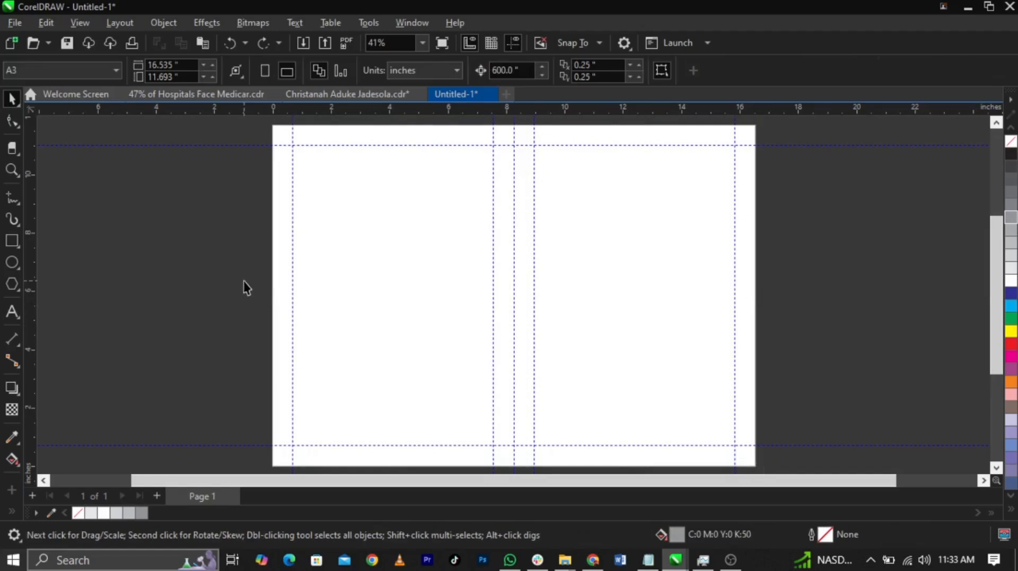
# Import all eight images from the Funeral Brochure Design Tutorial folder in Downloads
pyautogui.click(14, 22)
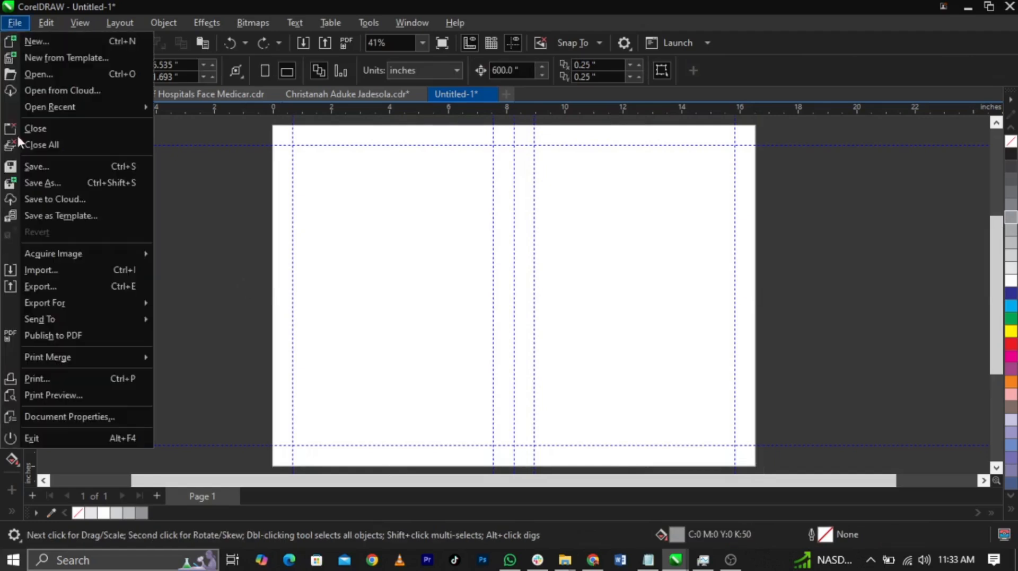
pyautogui.click(58, 270)
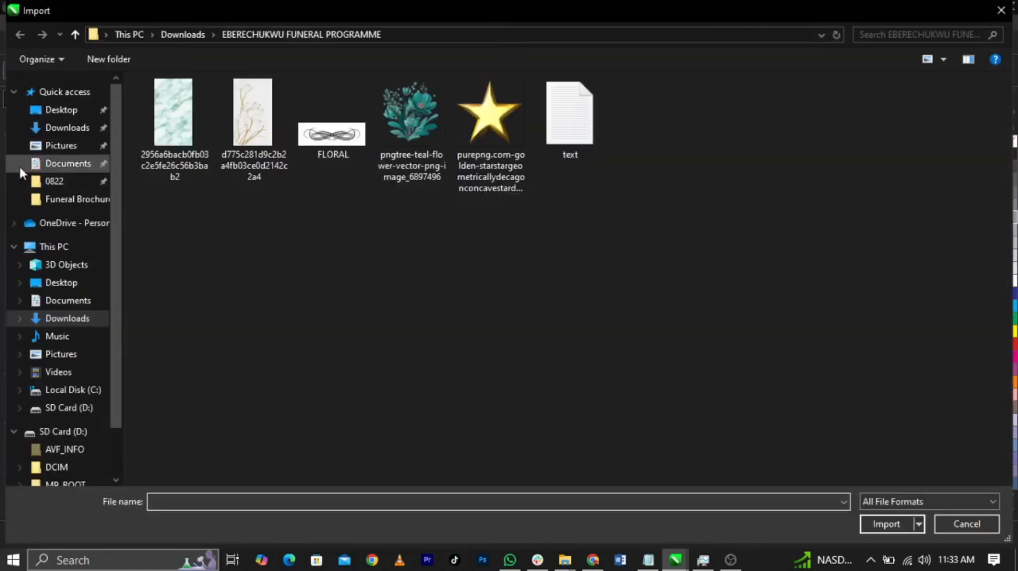
pyautogui.click(69, 128)
pyautogui.scroll(5, 207, 201)
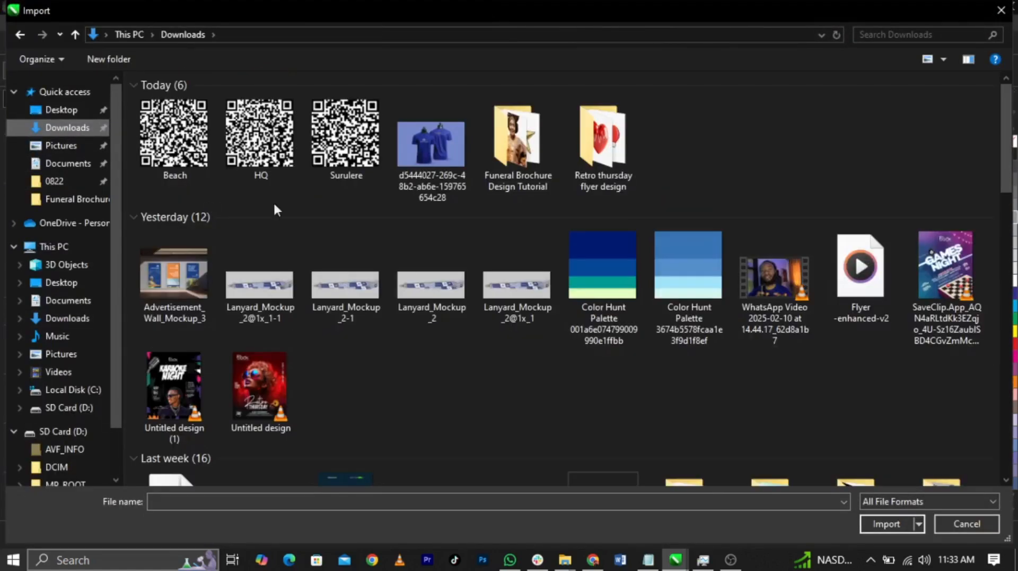
pyautogui.doubleClick(529, 163)
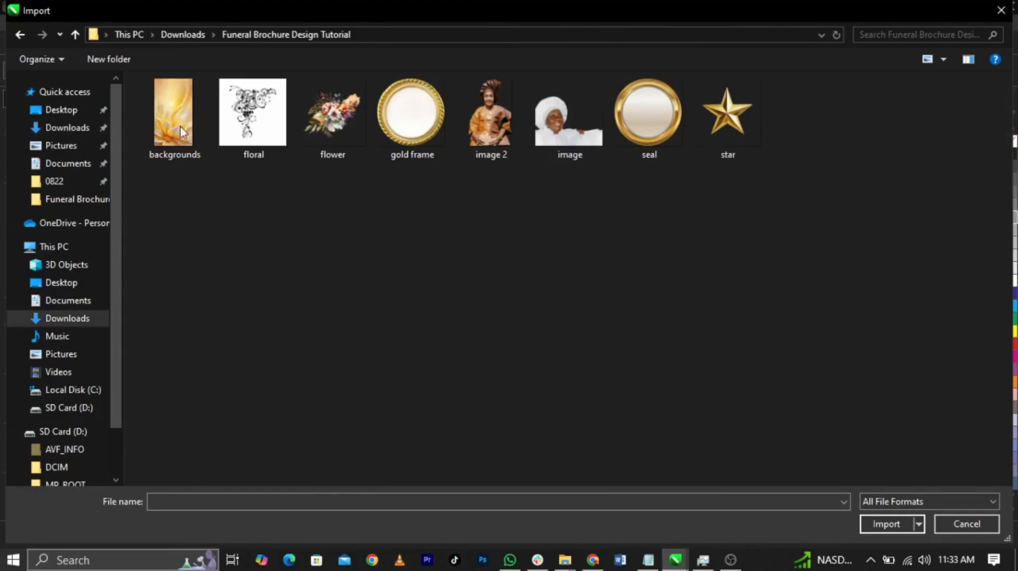
pyautogui.moveTo(184, 204); pyautogui.dragTo(806, 132)
pyautogui.click(869, 524)
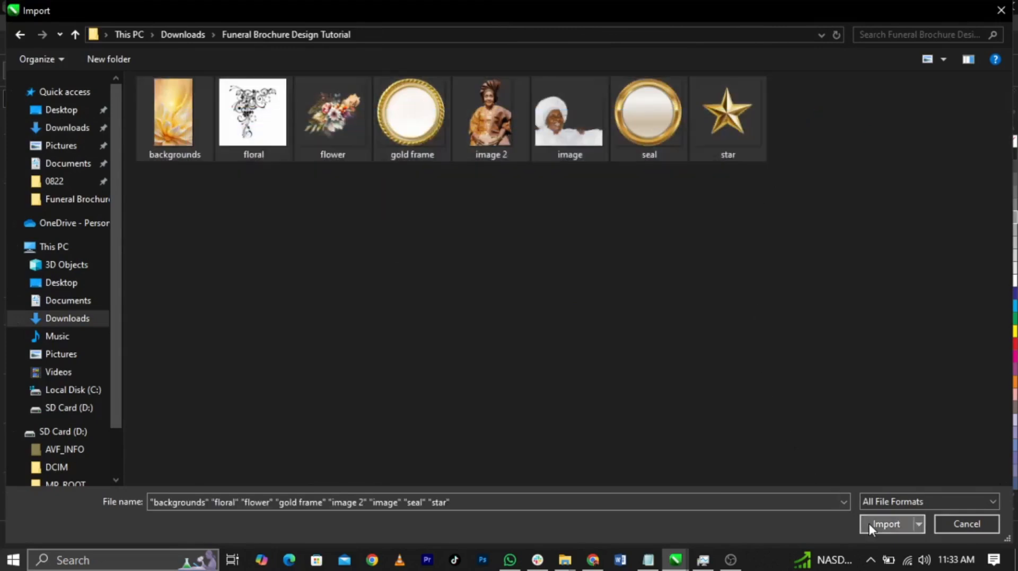
# Place the eight imported images at small sizes on the empty pasteboard beside the left page
pyautogui.moveTo(105, 200); pyautogui.dragTo(160, 284)
pyautogui.moveTo(132, 287); pyautogui.dragTo(201, 355)
pyautogui.moveTo(57, 303); pyautogui.dragTo(143, 384)
pyautogui.moveTo(141, 207); pyautogui.dragTo(229, 295)
pyautogui.moveTo(72, 196); pyautogui.dragTo(135, 285)
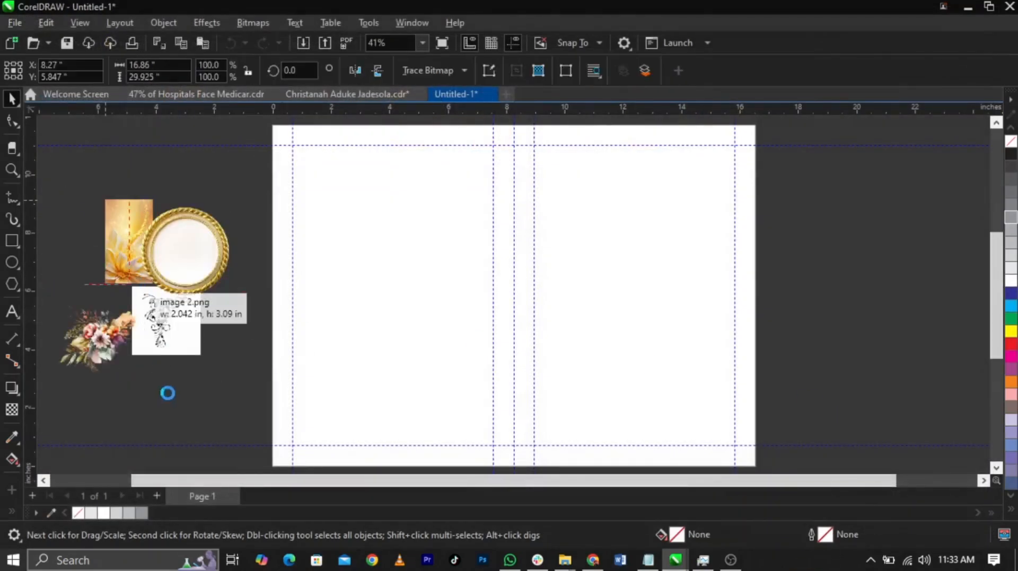
pyautogui.moveTo(166, 390); pyautogui.dragTo(240, 462)
pyautogui.moveTo(61, 166); pyautogui.dragTo(122, 228)
pyautogui.moveTo(134, 156); pyautogui.dragTo(221, 242)
# Move the gold frame and the image 2 portrait apart so they no longer overlap the background image
pyautogui.click(176, 277)
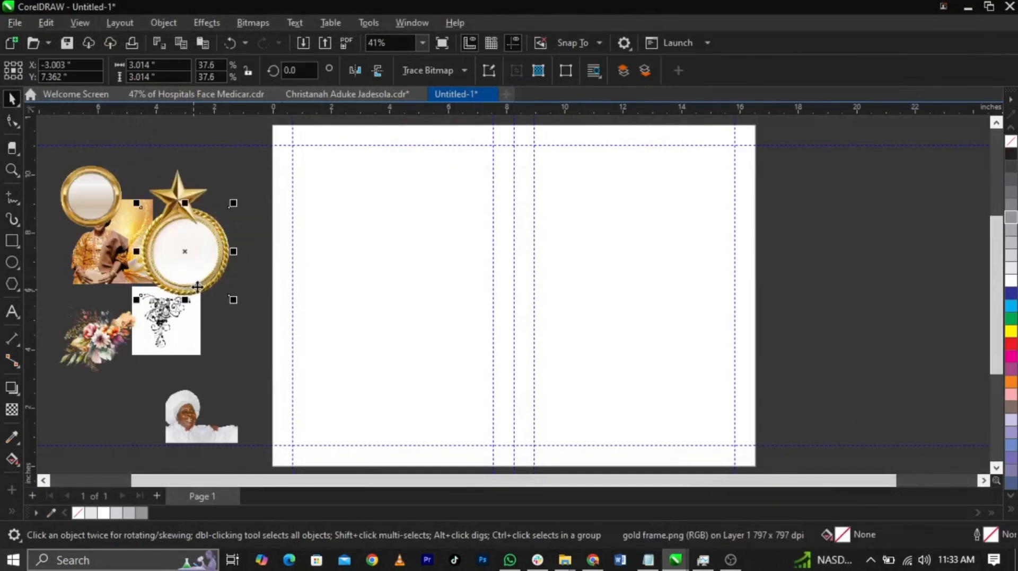
pyautogui.moveTo(194, 290); pyautogui.dragTo(215, 281)
pyautogui.moveTo(118, 269); pyautogui.dragTo(77, 314)
# Switch to Notepad and review the brochure text and its list of fonts used
pyautogui.click(648, 561)
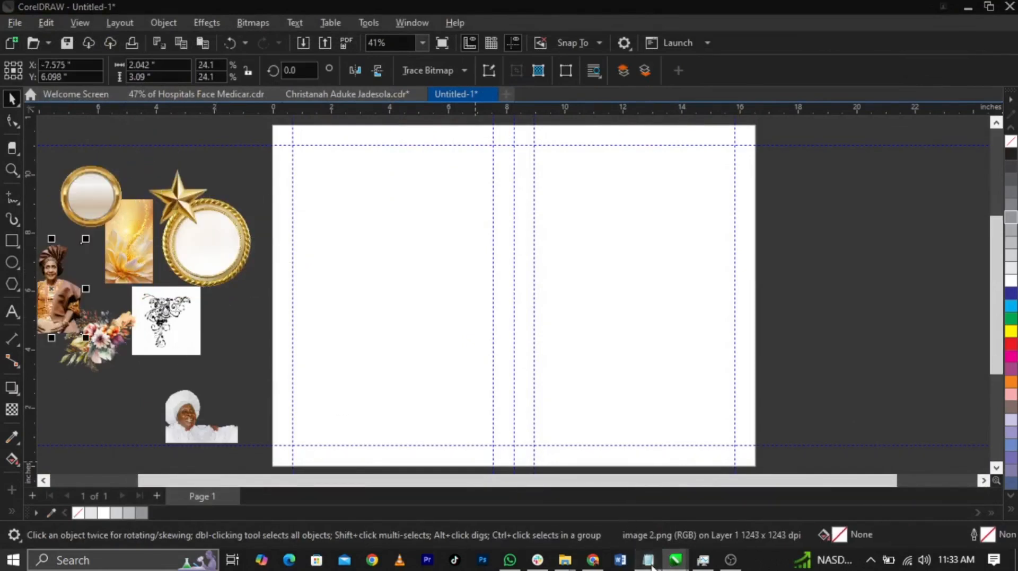
pyautogui.scroll(2, 750, 332)
pyautogui.scroll(-2, 742, 432)
pyautogui.moveTo(749, 492); pyautogui.dragTo(663, 424)
pyautogui.click(720, 427)
# Save the notes as a file named TEXT in the Funeral Brochure Design Tutorial folder, and return to CorelDRAW
pyautogui.hotkey('ctrl', 's')
pyautogui.click(576, 235)
pyautogui.doubleClick(681, 271)
pyautogui.click(671, 436)
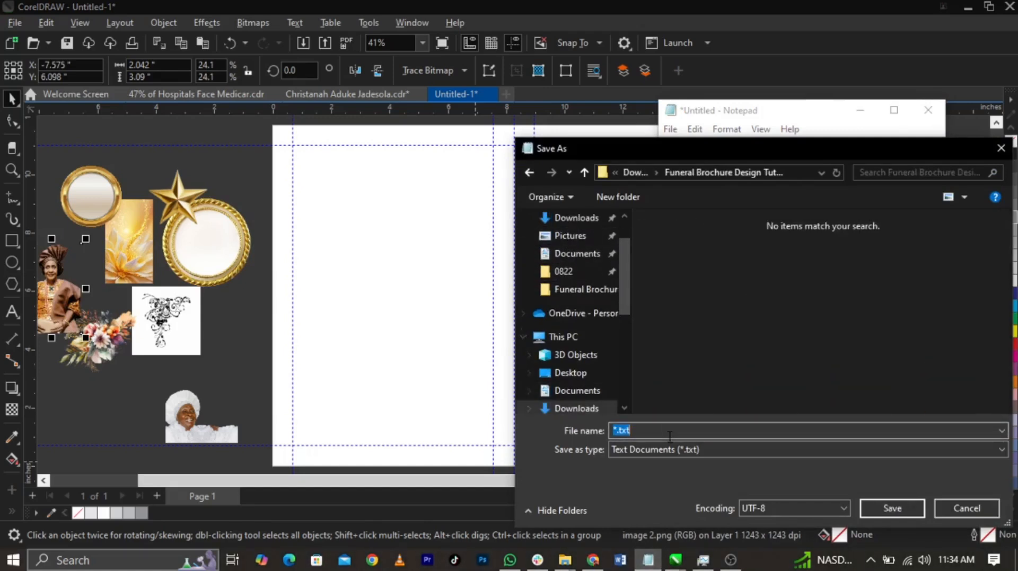
pyautogui.write('TEXT')
pyautogui.click(680, 454)
pyautogui.click(680, 472)
pyautogui.click(873, 500)
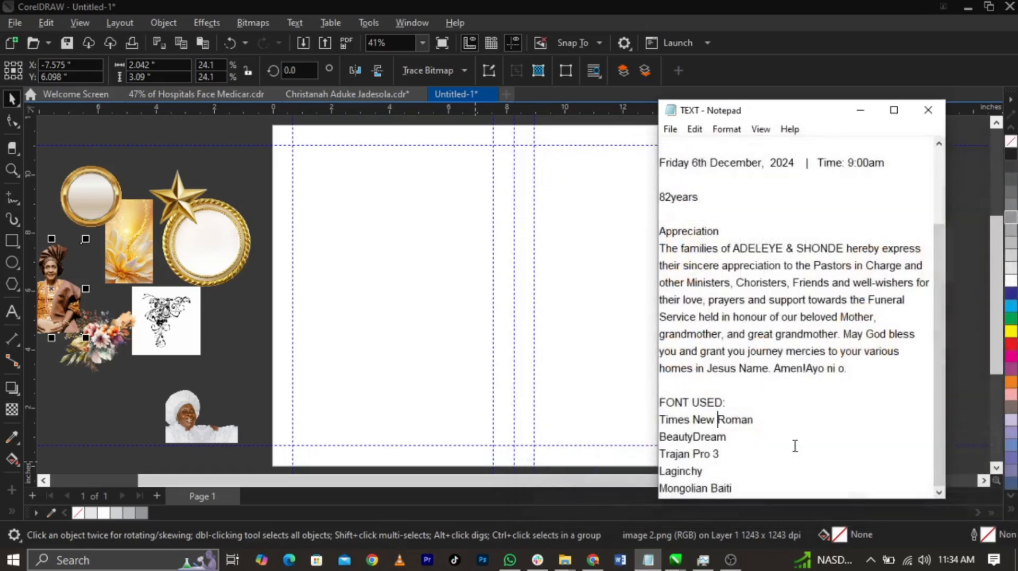
pyautogui.hotkey('alt', 'Tab')
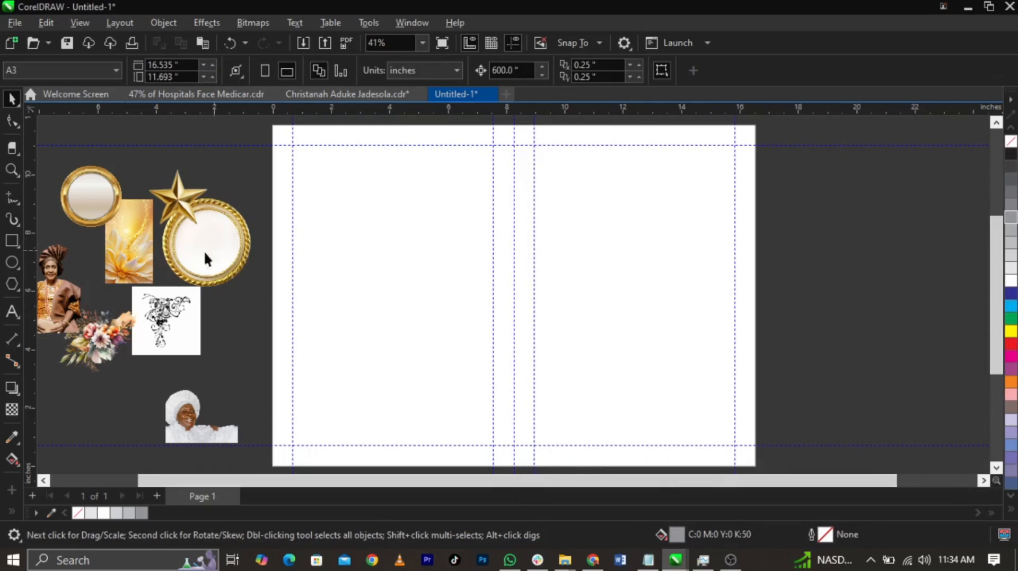
# Move the golden flower background onto the right page and enlarge it to about 6.35 by 11.26 inches
pyautogui.moveTo(142, 263); pyautogui.dragTo(640, 427)
pyautogui.moveTo(658, 361); pyautogui.dragTo(796, 241)
pyautogui.moveTo(632, 327); pyautogui.dragTo(644, 272)
# Apply a Gaussian Blur with a radius of 142.5 pixels to the golden background image
pyautogui.click(208, 23)
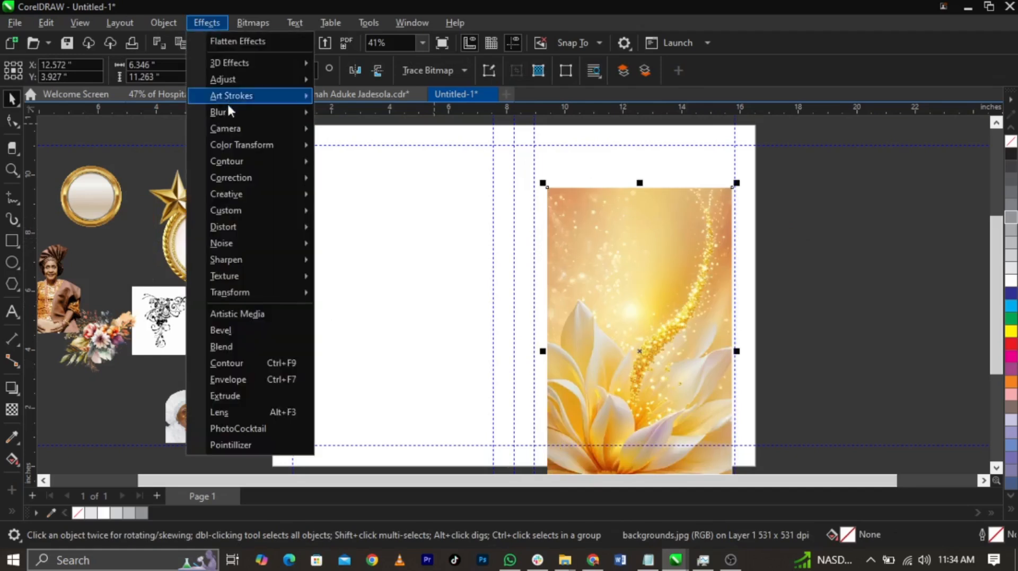
pyautogui.moveTo(233, 114)
pyautogui.click(390, 168)
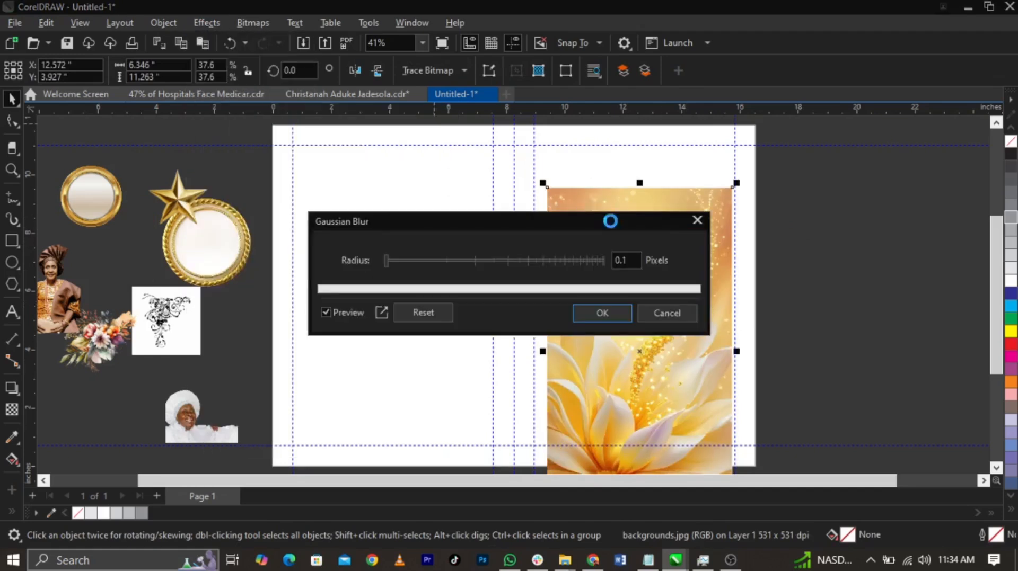
pyautogui.moveTo(570, 223); pyautogui.dragTo(360, 160)
pyautogui.moveTo(176, 199); pyautogui.dragTo(264, 199)
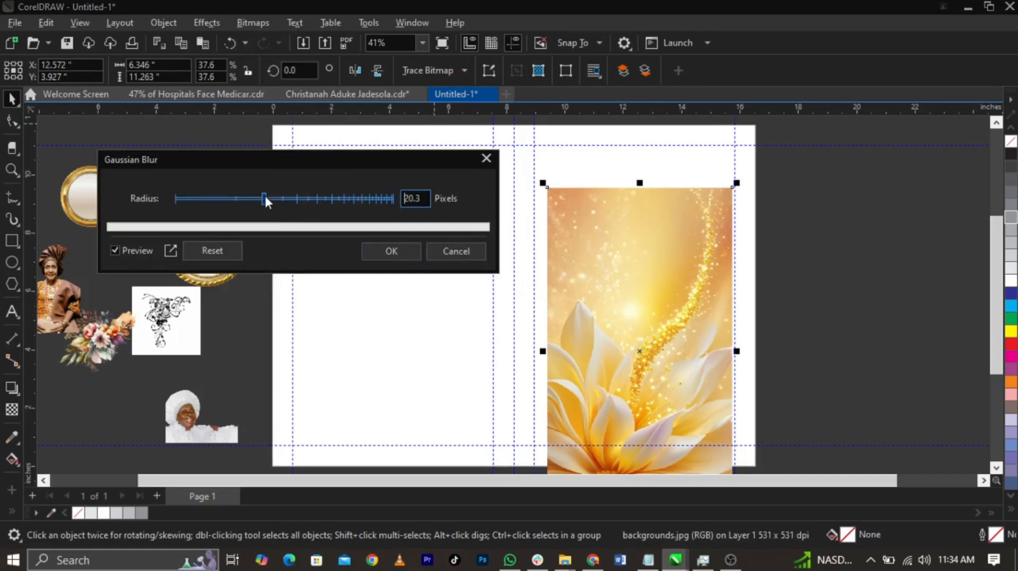
pyautogui.click(318, 199)
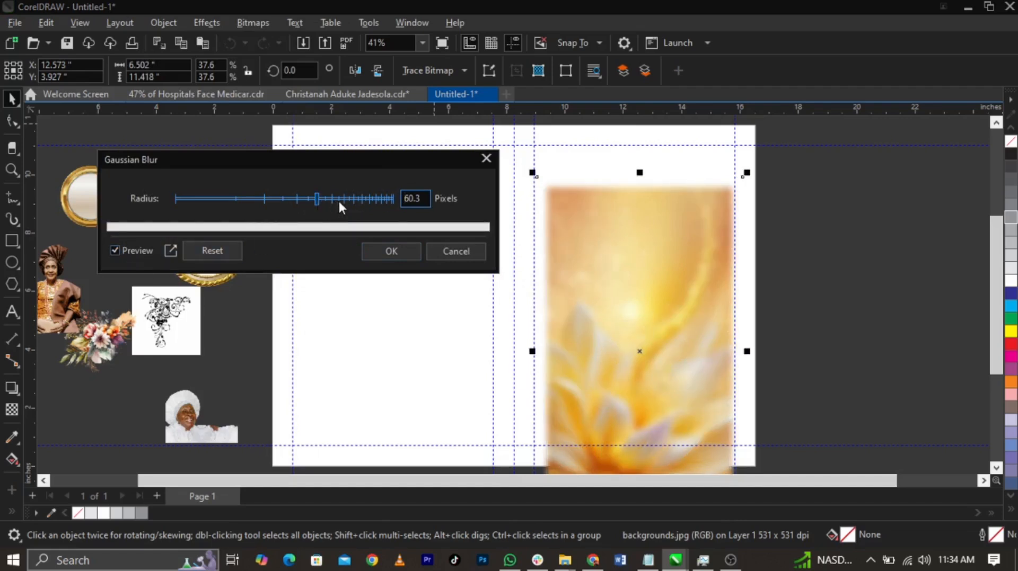
pyautogui.click(368, 199)
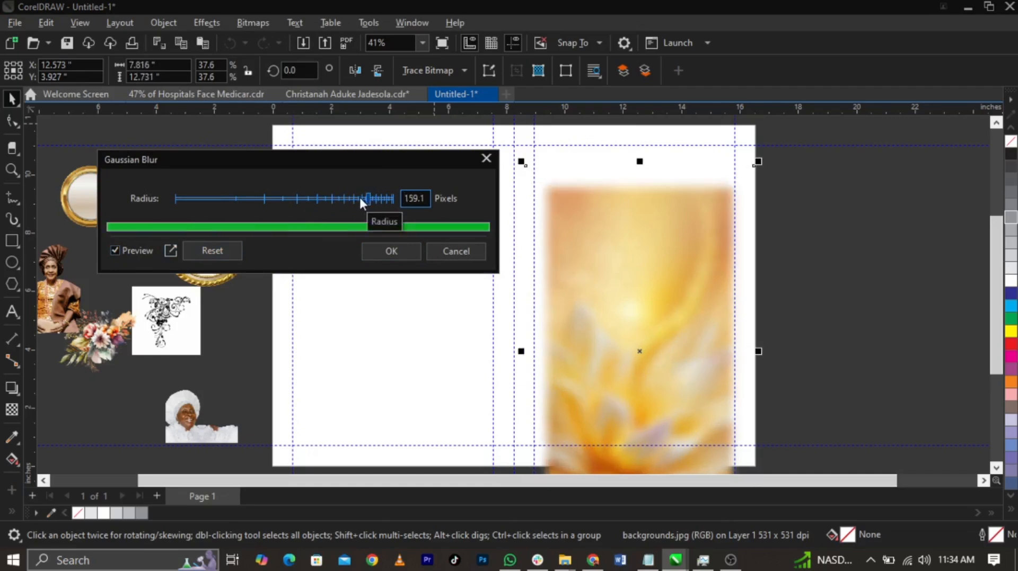
pyautogui.click(363, 197)
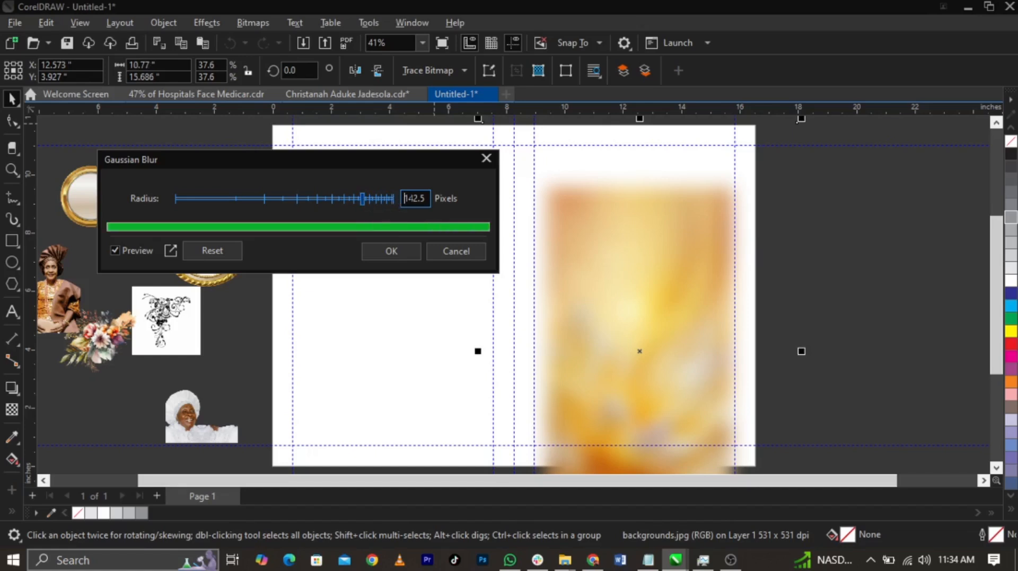
pyautogui.click(401, 251)
# Move the blurred background off the page and PowerClip it inside the right page rectangle
pyautogui.click(663, 352)
pyautogui.moveTo(663, 352); pyautogui.dragTo(900, 352)
pyautogui.rightClick(870, 325)
pyautogui.click(833, 322)
pyautogui.click(575, 313)
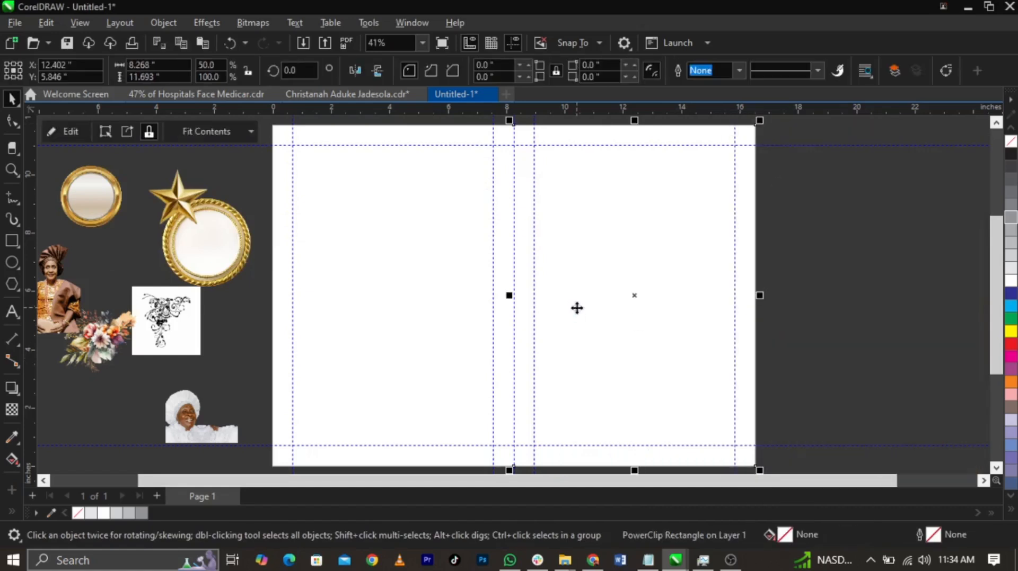
# Edit the right page's PowerClip, centring the blurred background over the frame and enlarging it to about 22.4 by 33.5 inches
pyautogui.rightClick(577, 308)
pyautogui.click(661, 110)
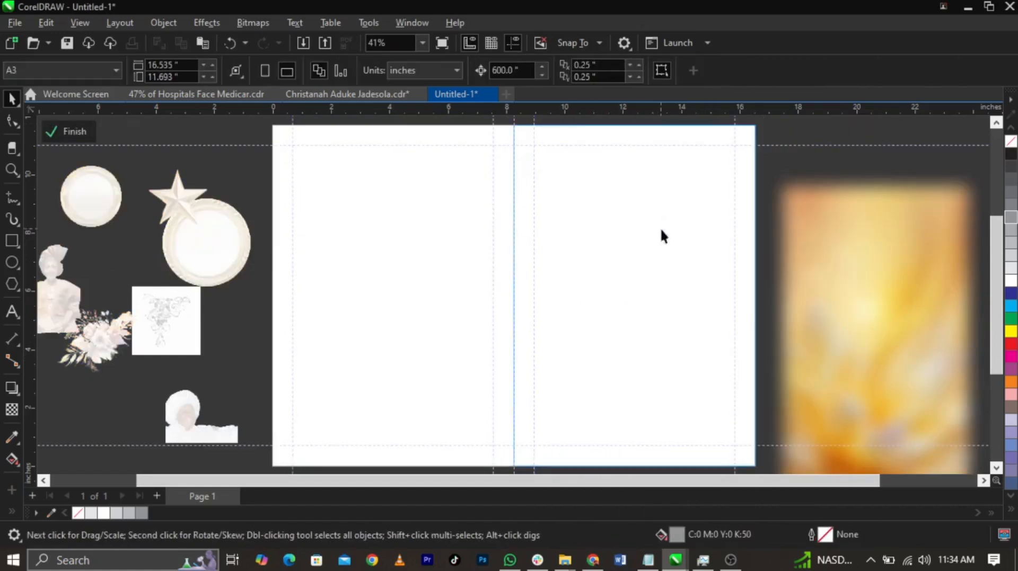
pyautogui.click(806, 358)
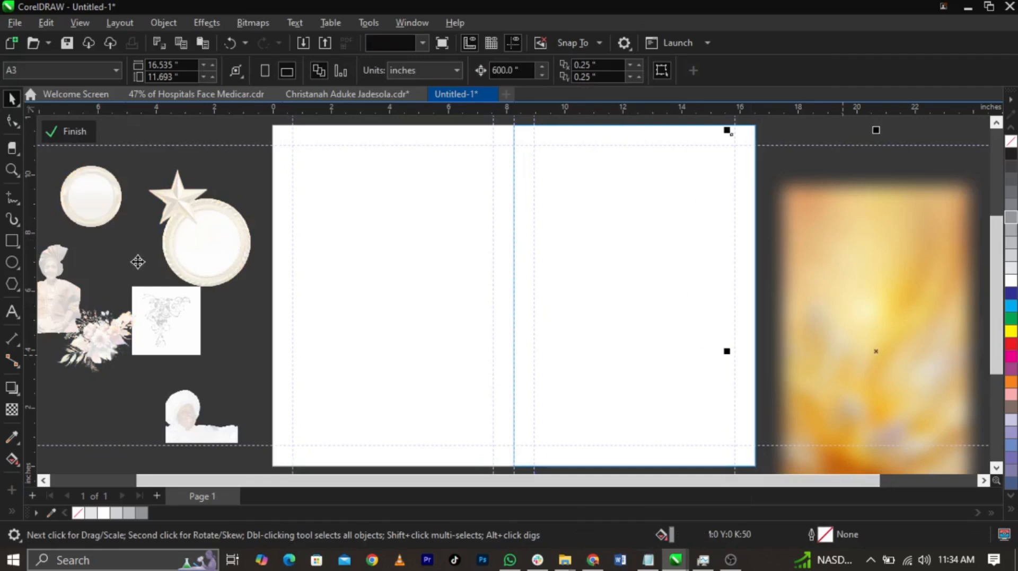
pyautogui.moveTo(884, 359); pyautogui.dragTo(634, 375)
pyautogui.scroll(-2, 634, 376)
pyautogui.moveTo(730, 248); pyautogui.dragTo(788, 196)
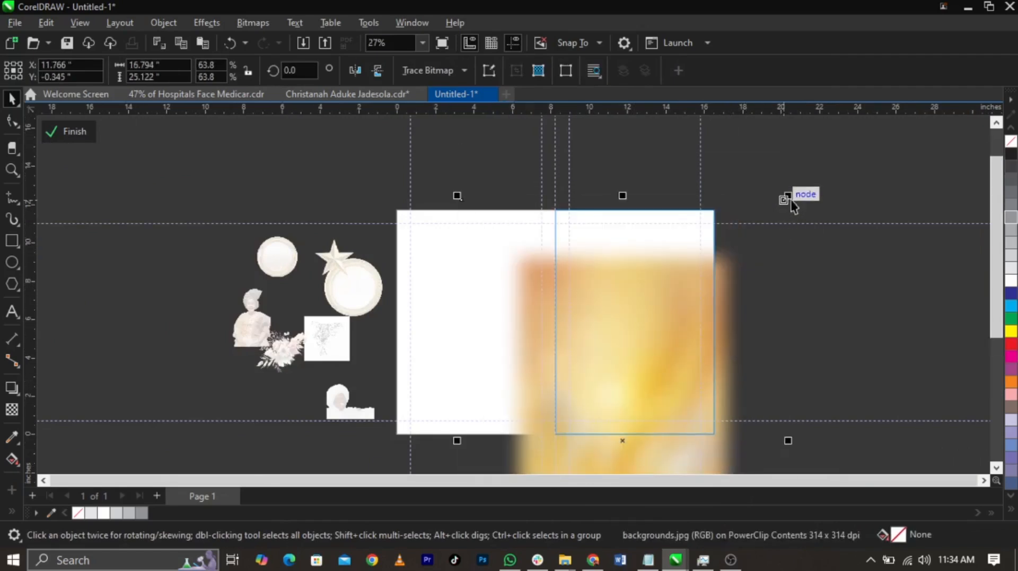
pyautogui.moveTo(788, 196); pyautogui.dragTo(872, 121)
pyautogui.moveTo(762, 320); pyautogui.dragTo(764, 299)
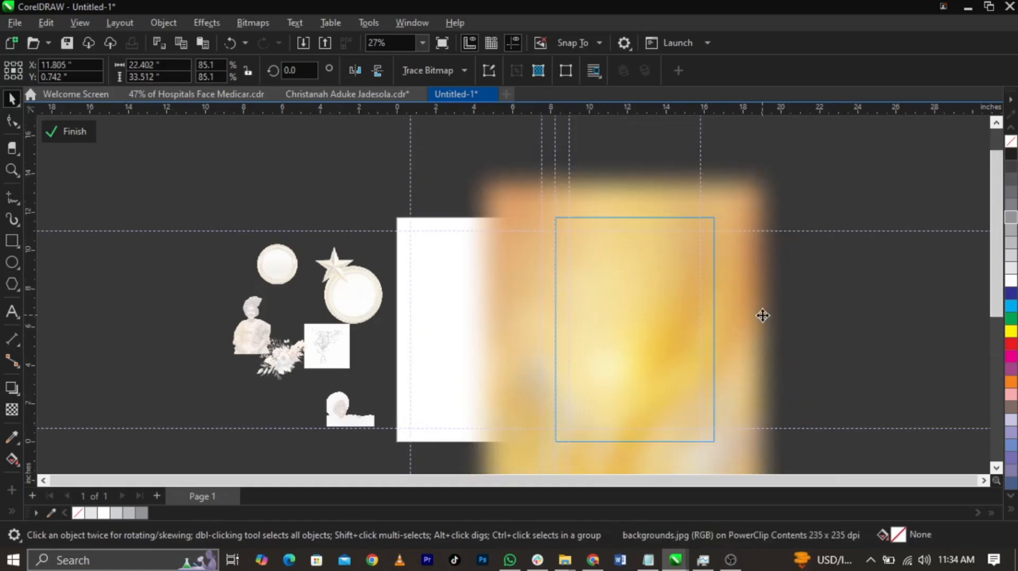
pyautogui.click(73, 132)
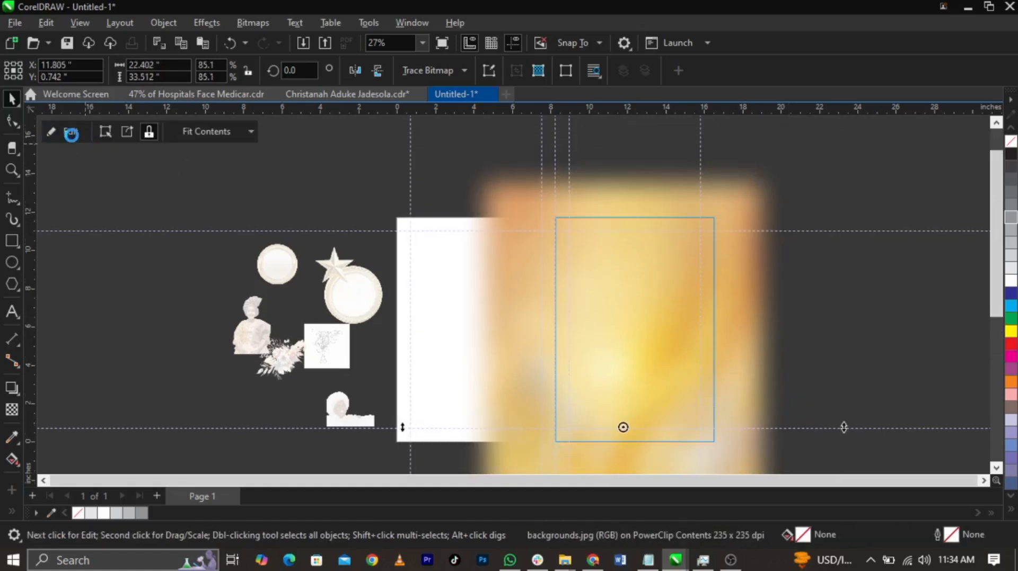
# Reopen the right page's PowerClip contents and enlarge the background to about 28.6 by 42.8 inches, adjusting its position
pyautogui.click(826, 309)
pyautogui.click(634, 354)
pyautogui.click(852, 366)
pyautogui.scroll(-2, 531, 367)
pyautogui.doubleClick(595, 354)
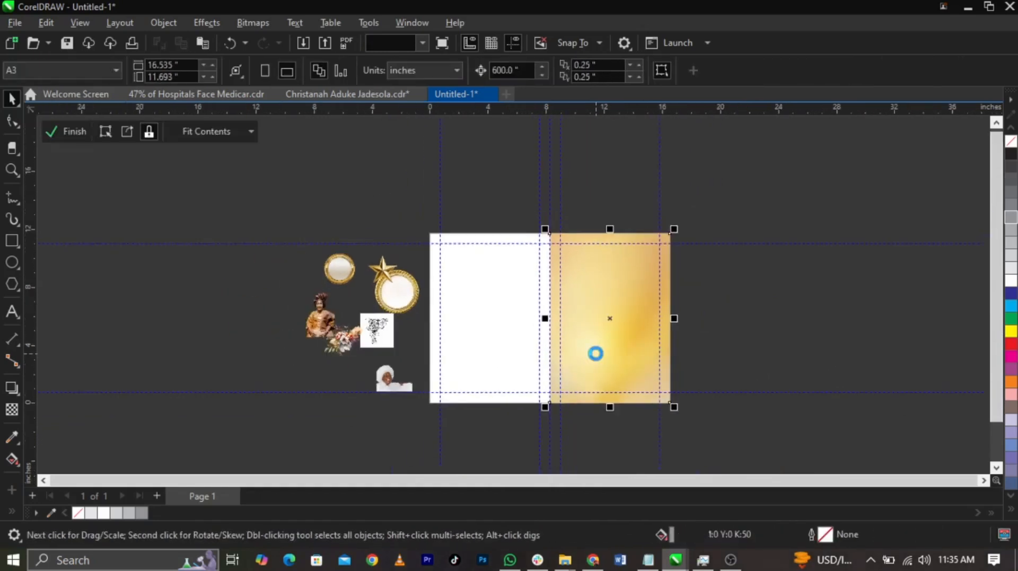
pyautogui.scroll(-1, 596, 355)
pyautogui.moveTo(714, 216); pyautogui.dragTo(735, 206)
pyautogui.moveTo(679, 332)
pyautogui.mouseDown()
pyautogui.moveTo(677, 359)
pyautogui.moveTo(676, 345)
pyautogui.moveTo(709, 350)
pyautogui.moveTo(689, 337)
pyautogui.mouseUp()
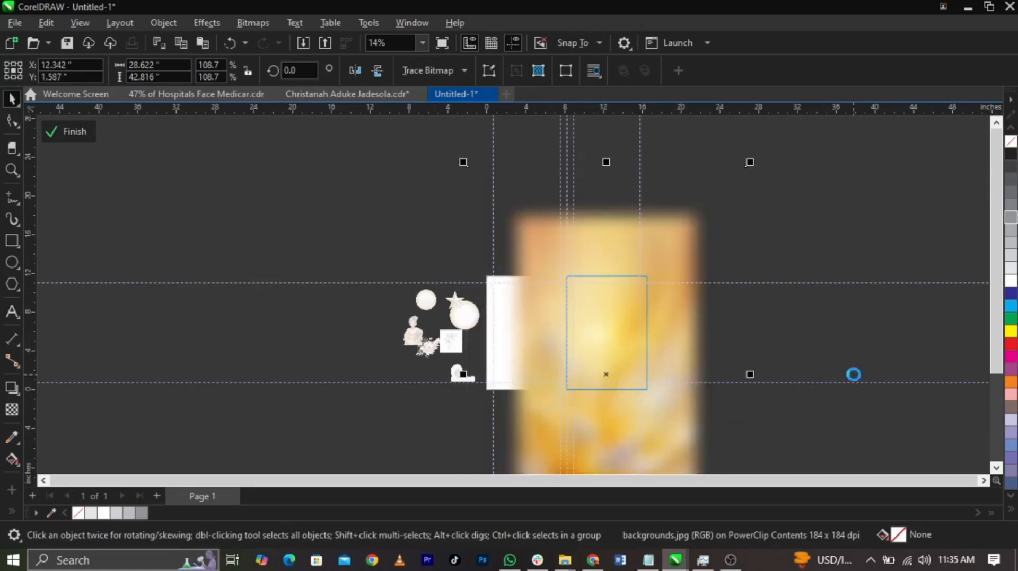
pyautogui.keyDown('ctrl'); pyautogui.click(853, 375); pyautogui.keyUp('ctrl')
pyautogui.click(854, 376)
# Place the image 2 portrait over the right page and enlarge it to about 9.2 by 13.9 inches
pyautogui.scroll(2, 641, 348)
pyautogui.scroll(1, 609, 308)
pyautogui.moveTo(129, 321); pyautogui.dragTo(605, 395)
pyautogui.moveTo(682, 308); pyautogui.dragTo(750, 229)
pyautogui.moveTo(597, 393); pyautogui.dragTo(576, 407)
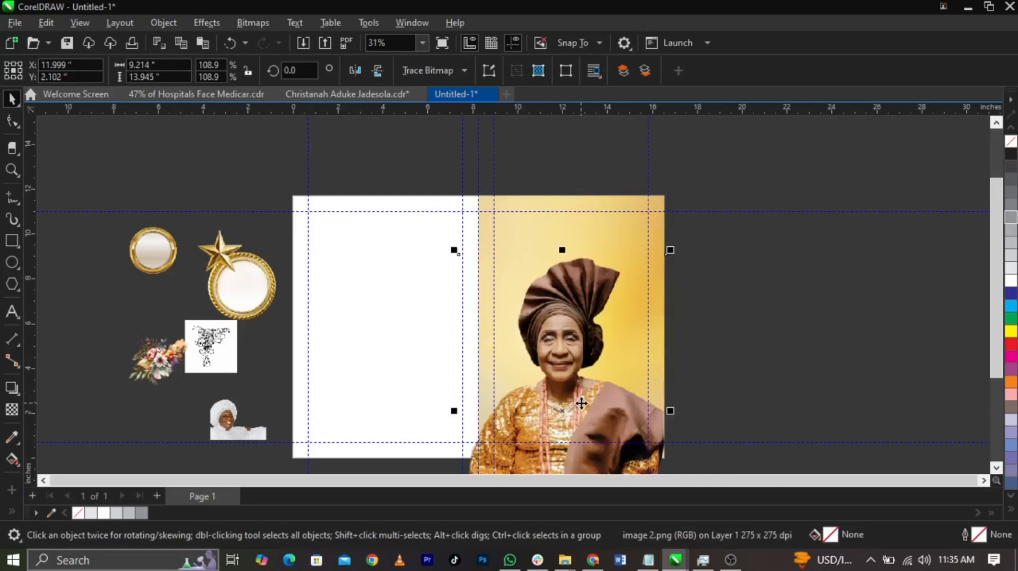
# Reposition the portrait on the right page and enlarge it to about 9.93 by 15.02 inches
pyautogui.scroll(1, 582, 403)
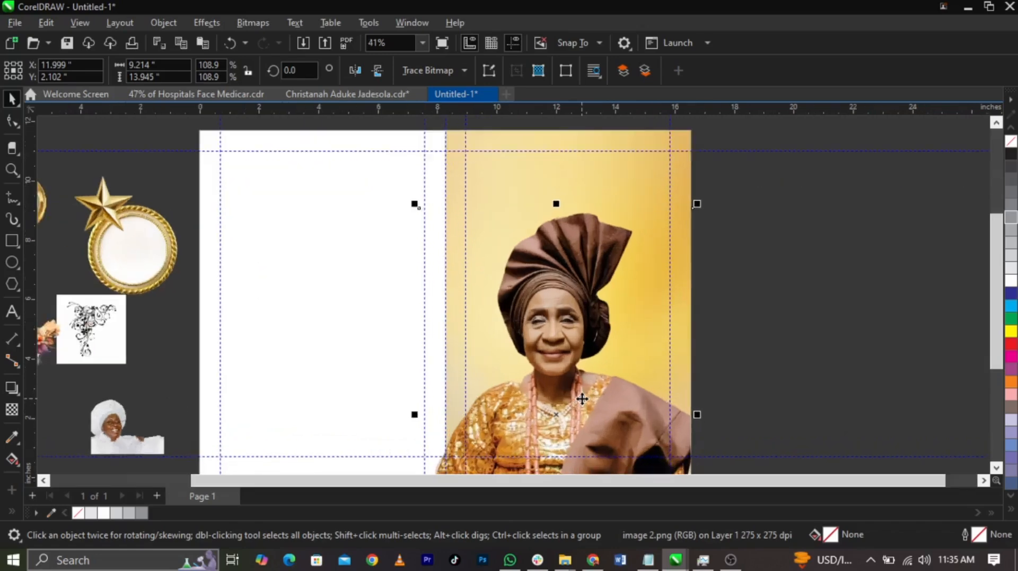
pyautogui.scroll(1, 585, 397)
pyautogui.moveTo(585, 397); pyautogui.dragTo(484, 375)
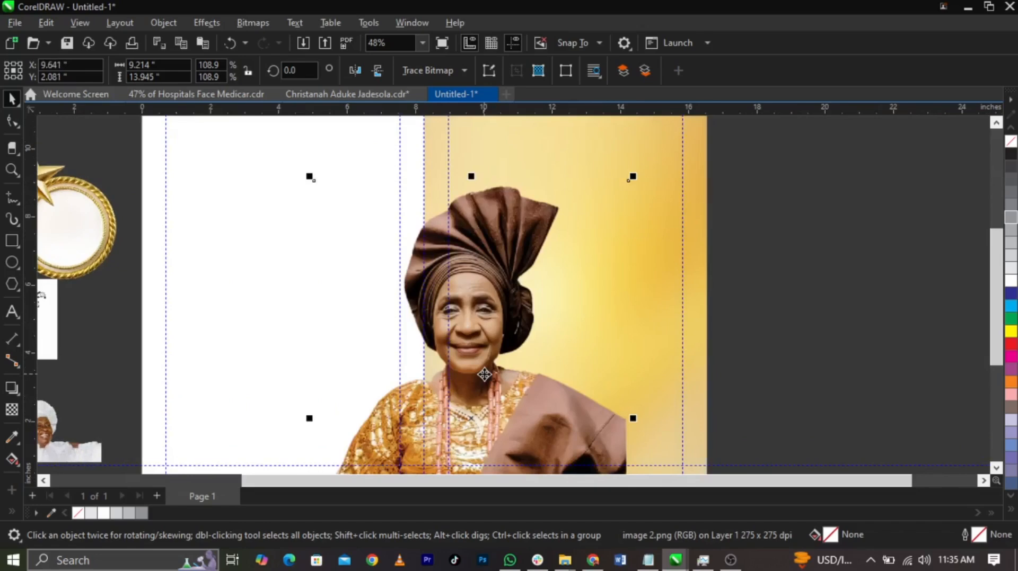
pyautogui.moveTo(486, 374); pyautogui.dragTo(566, 368)
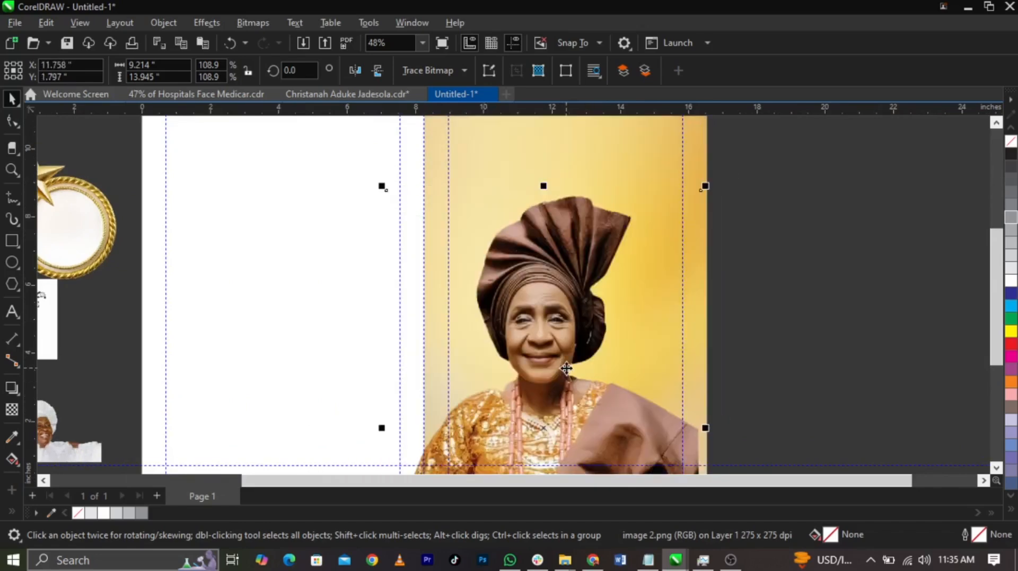
pyautogui.scroll(-1, 584, 366)
pyautogui.scroll(4, 591, 329)
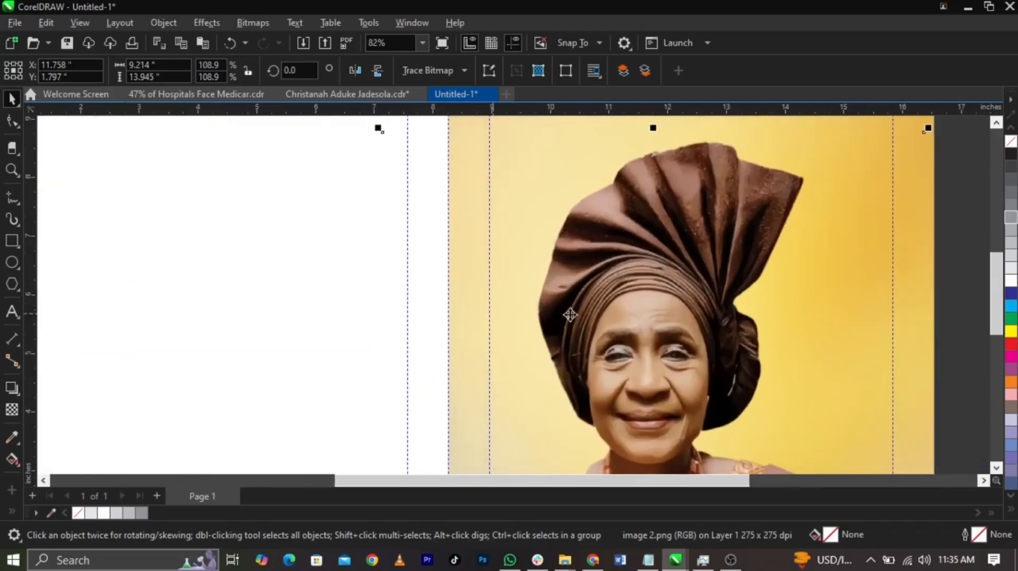
pyautogui.scroll(-4, 529, 314)
pyautogui.moveTo(723, 223); pyautogui.dragTo(740, 209)
pyautogui.moveTo(615, 305); pyautogui.dragTo(619, 285)
pyautogui.moveTo(612, 297); pyautogui.dragTo(604, 313)
# PowerClip the portrait inside the right page rectangle and clear the selection
pyautogui.rightClick(614, 309)
pyautogui.click(606, 311)
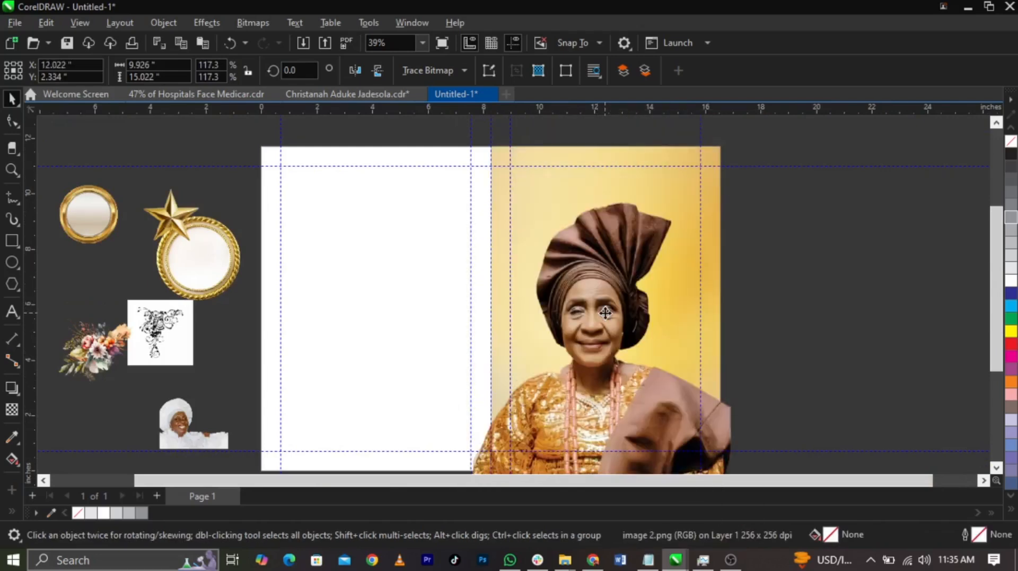
pyautogui.click(604, 314)
pyautogui.rightClick(604, 313)
pyautogui.click(622, 320)
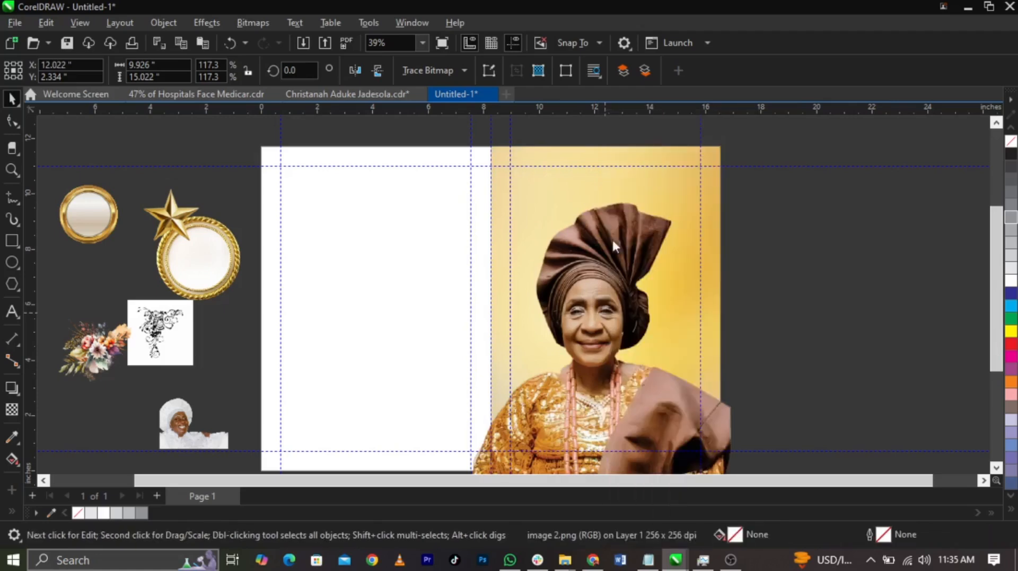
pyautogui.click(599, 164)
pyautogui.click(804, 272)
# Edit the right page's PowerClip contents, nudge the portrait slightly to the right, and finish editing
pyautogui.doubleClick(629, 315)
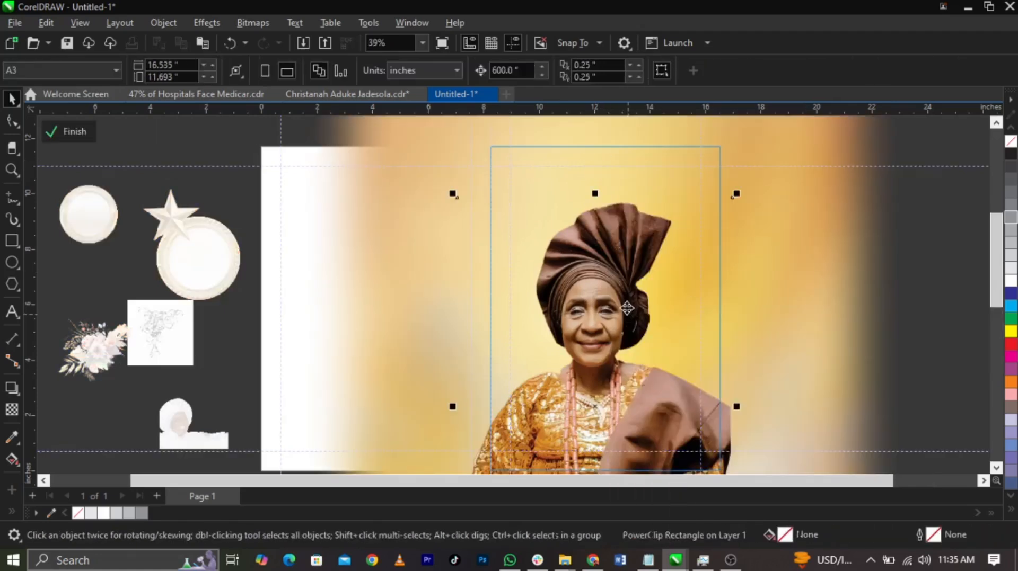
pyautogui.moveTo(629, 307); pyautogui.dragTo(632, 308)
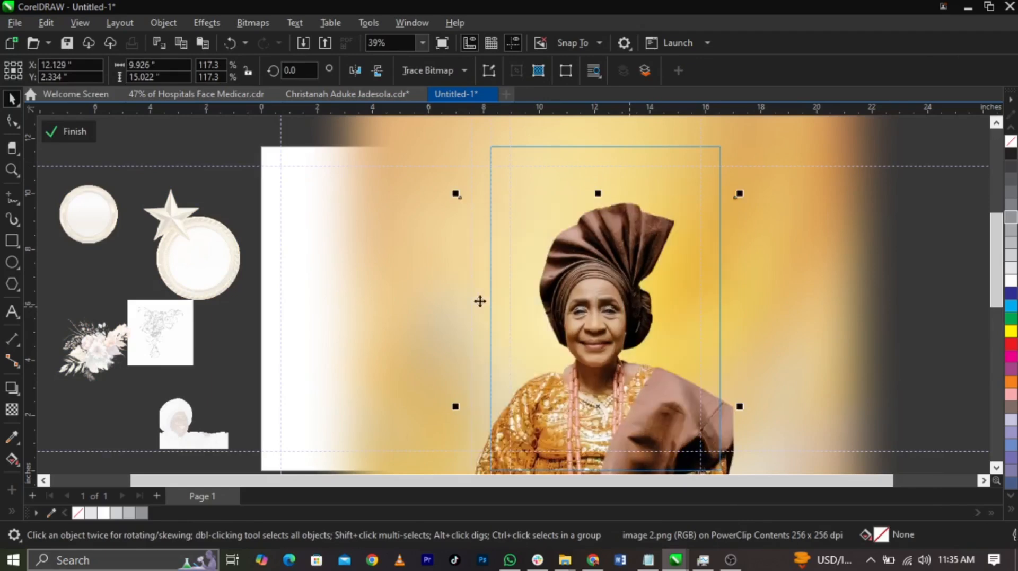
pyautogui.click(244, 340)
pyautogui.keyDown('ctrl'); pyautogui.click(167, 346); pyautogui.keyUp('ctrl')
pyautogui.click(804, 332)
# Copy the "CELEBRATION of life" title and dates line from the TEXT file in Notepad and paste them as text on the right page
pyautogui.click(648, 560)
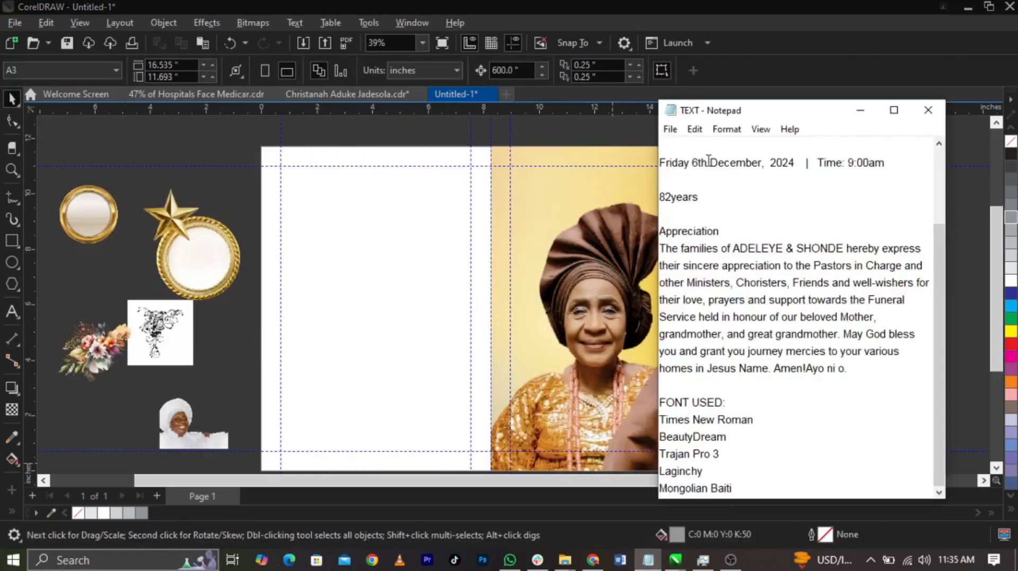
pyautogui.scroll(2, 705, 167)
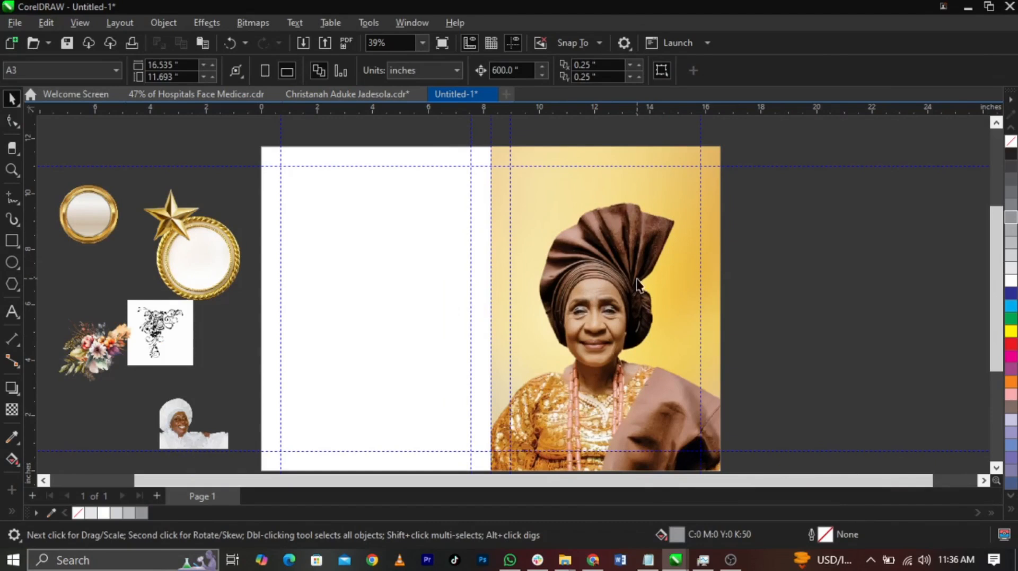
pyautogui.click(648, 560)
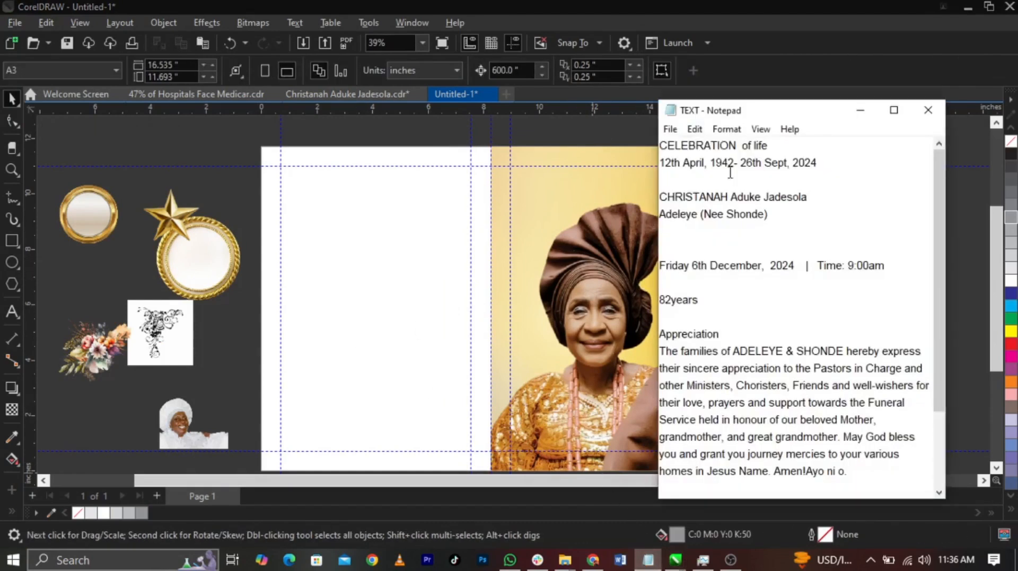
pyautogui.moveTo(777, 151); pyautogui.dragTo(673, 152)
pyautogui.moveTo(831, 170); pyautogui.dragTo(650, 145)
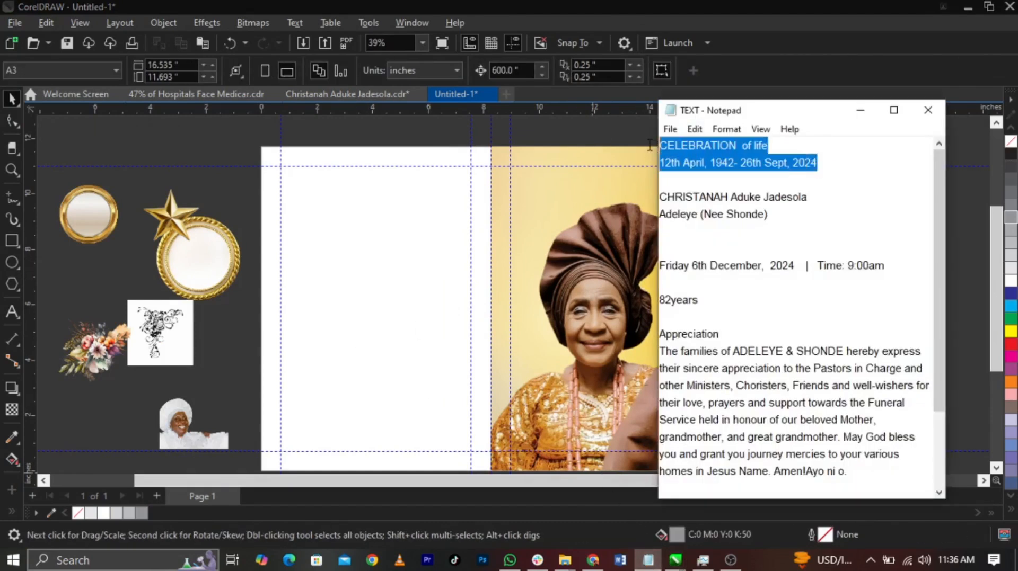
pyautogui.click(596, 233)
pyautogui.press('F8')
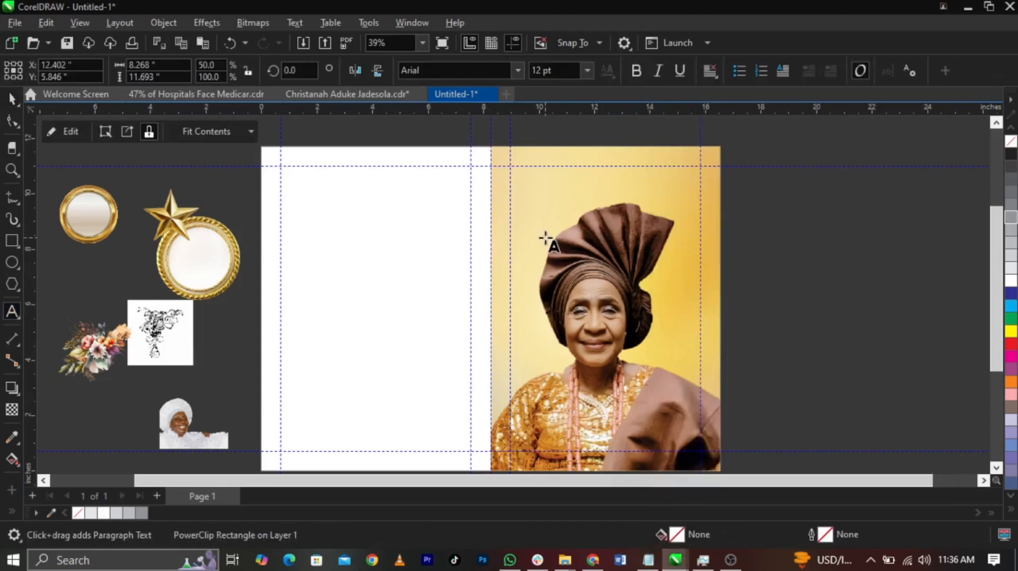
pyautogui.hotkey('ctrl', 'v')
pyautogui.press('space')
pyautogui.scroll(3, 580, 164)
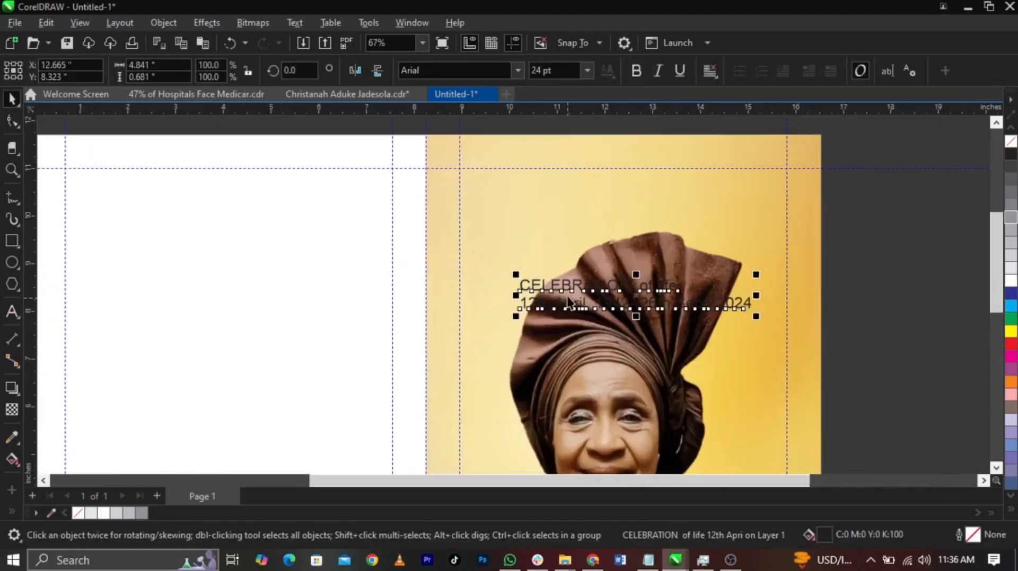
# Break the pasted text apart so "CELEBRATION", "of life" and the dates line become separate text objects, with "of life" below "CELEBRATION"
pyautogui.moveTo(568, 292); pyautogui.dragTo(541, 310)
pyautogui.hotkey('ctrl', 'k')
pyautogui.scroll(1, 558, 216)
pyautogui.click(591, 170)
pyautogui.doubleClick(591, 170)
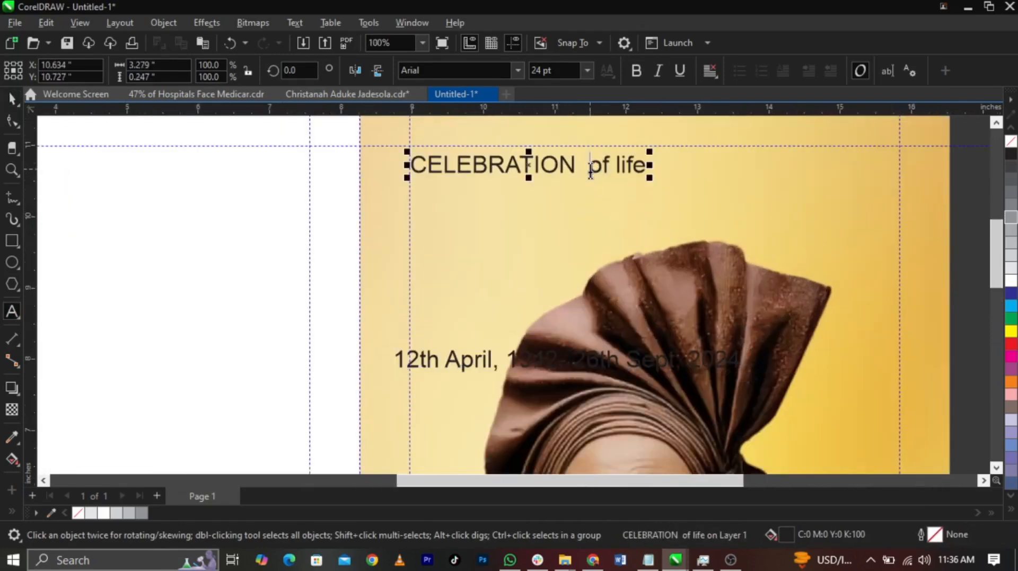
pyautogui.press('Return')
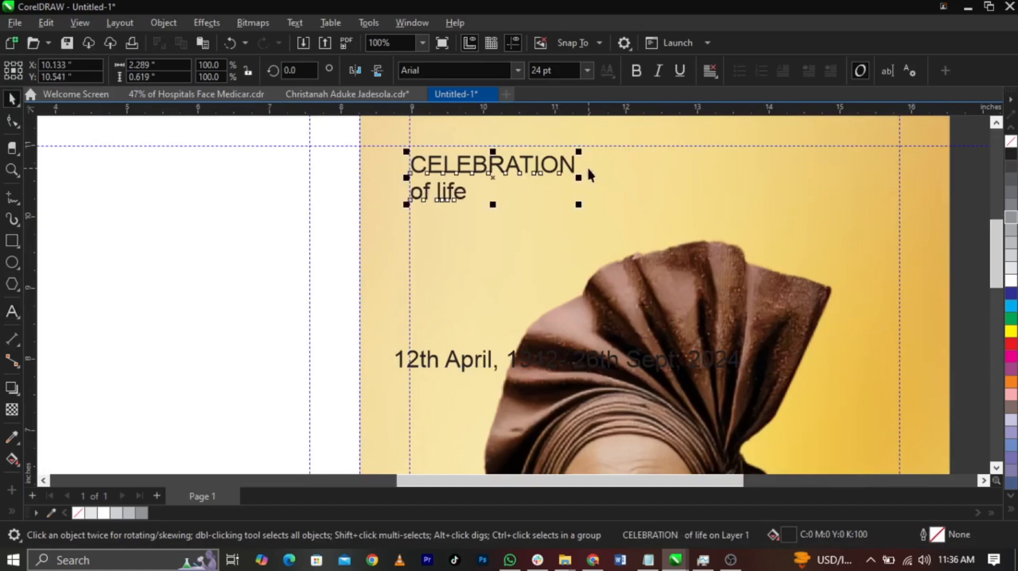
pyautogui.hotkey('ctrl', 'space')
pyautogui.hotkey('ctrl', 'k')
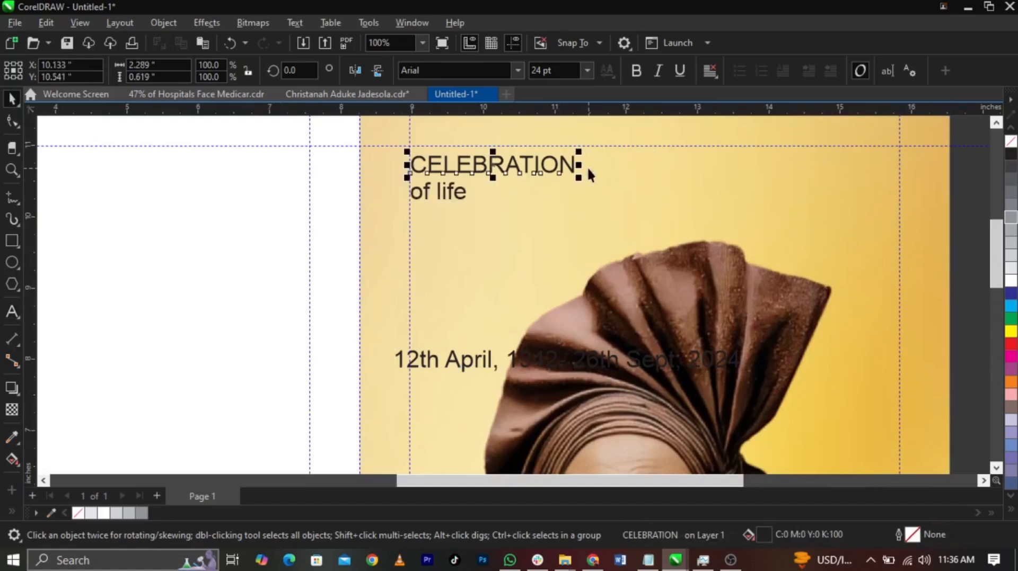
# Set "CELEBRATION" in the Mongolian Baiti font listed in the notes and enlarge it to about 29.9 pt
pyautogui.click(651, 563)
pyautogui.scroll(-2, 707, 398)
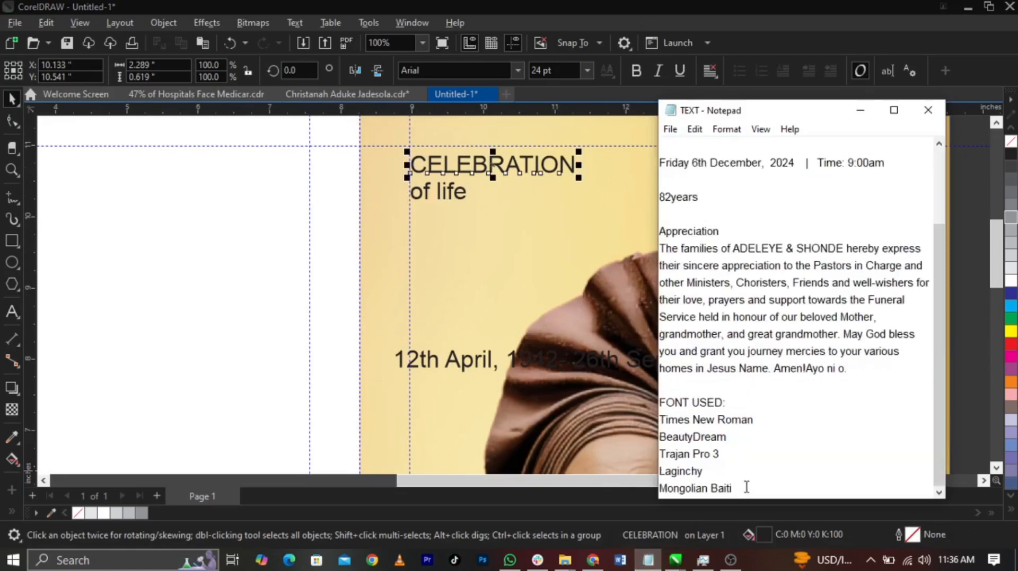
pyautogui.moveTo(747, 487); pyautogui.dragTo(666, 483)
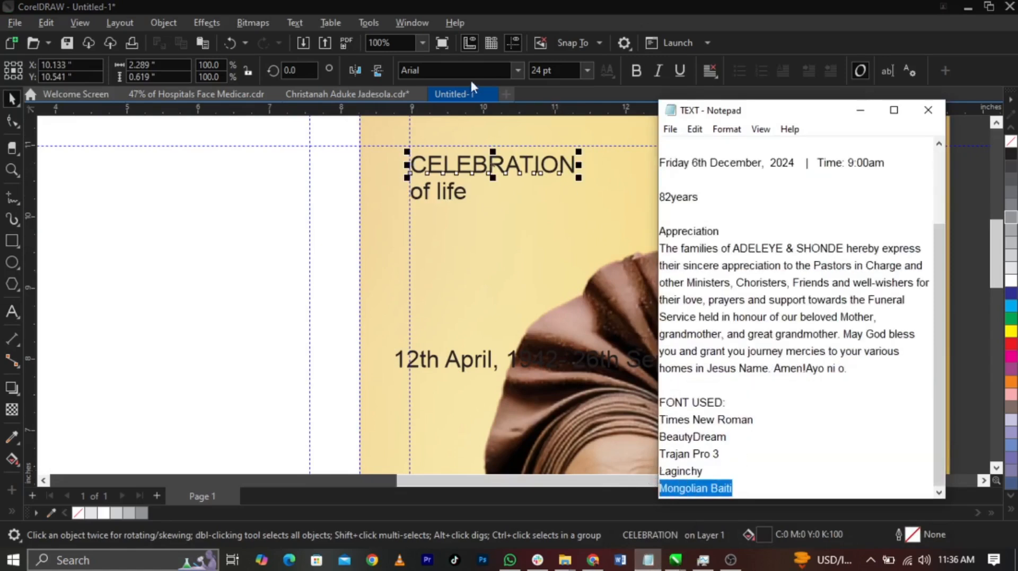
pyautogui.click(456, 70)
pyautogui.write('Mongolian Baiti')
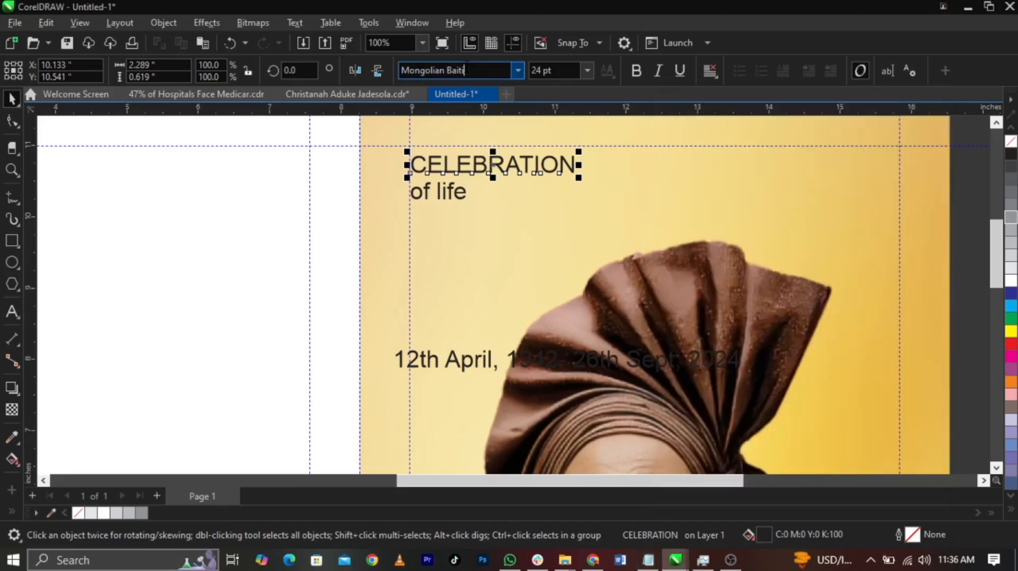
pyautogui.press('Return')
pyautogui.write('Mongolian Baiti')
pyautogui.press('Return')
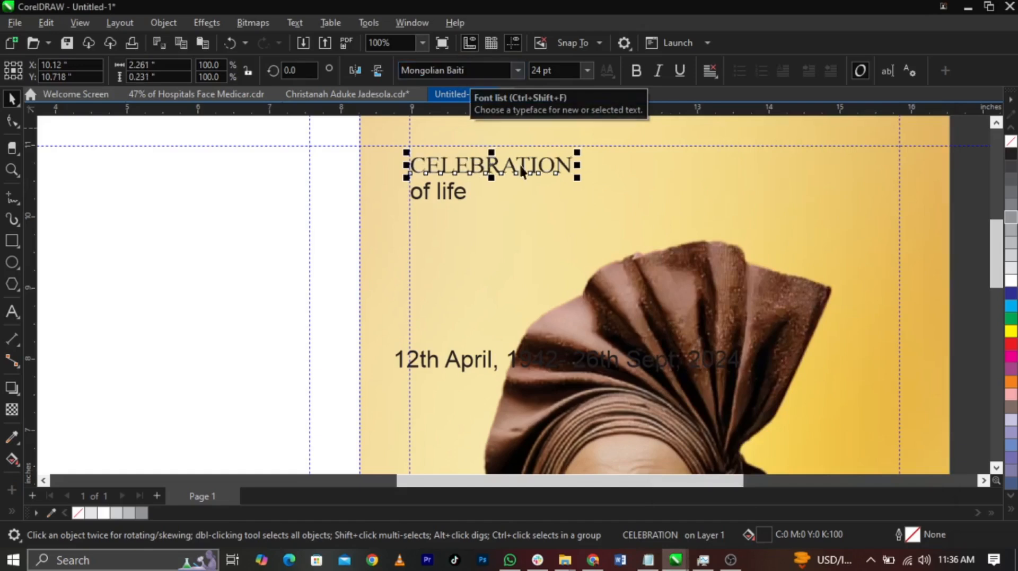
pyautogui.moveTo(578, 178)
pyautogui.mouseDown()
pyautogui.moveTo(595, 195)
pyautogui.moveTo(587, 167)
pyautogui.mouseUp()
# Set "of life" in the Laginchy font from the notes, enlarge it and place it directly beneath "CELEBRATION"
pyautogui.click(461, 189)
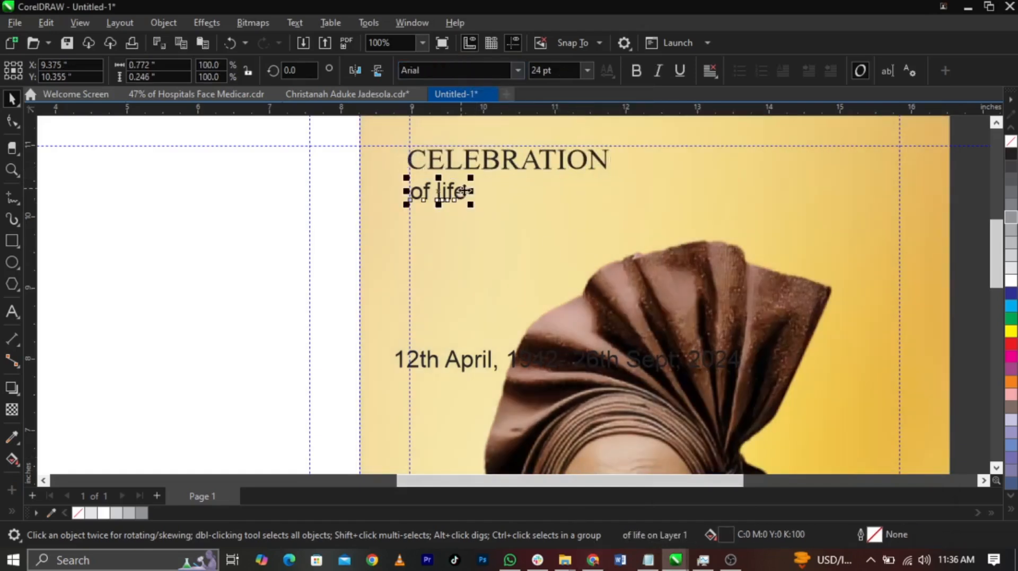
pyautogui.click(652, 560)
pyautogui.moveTo(723, 473); pyautogui.dragTo(656, 465)
pyautogui.hotkey('ctrl', 'c')
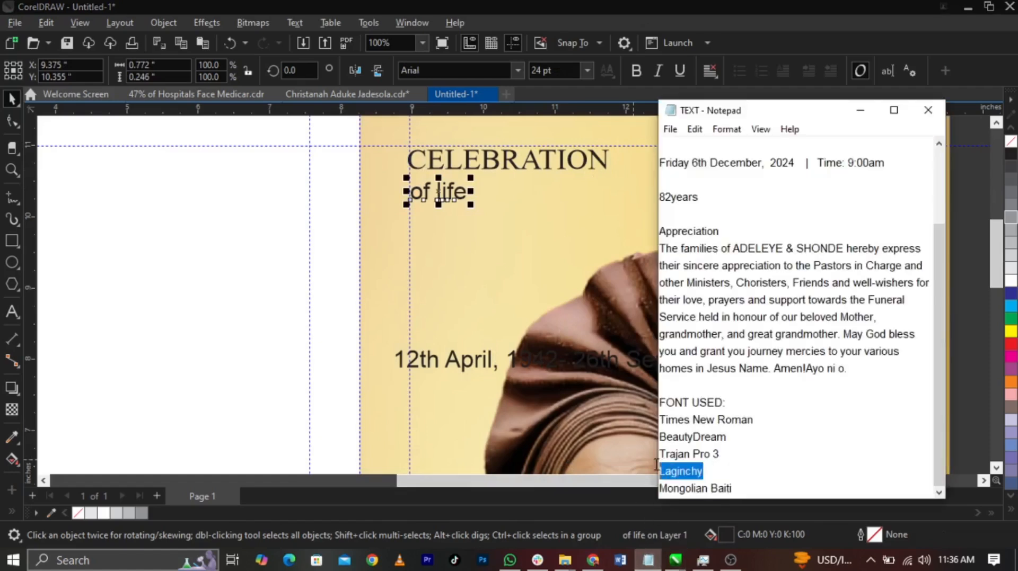
pyautogui.click(454, 202)
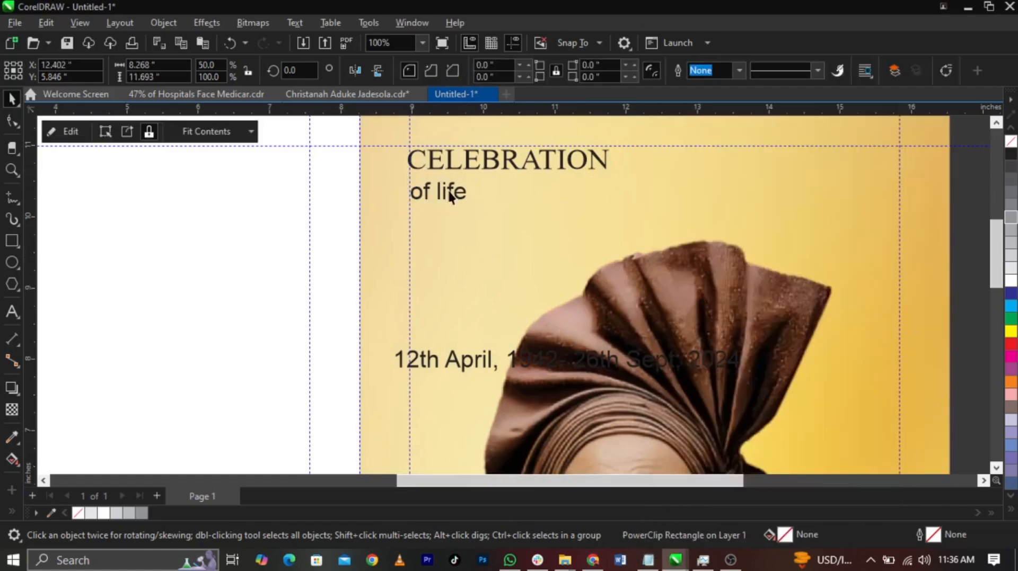
pyautogui.click(461, 71)
pyautogui.hotkey('ctrl', 'v')
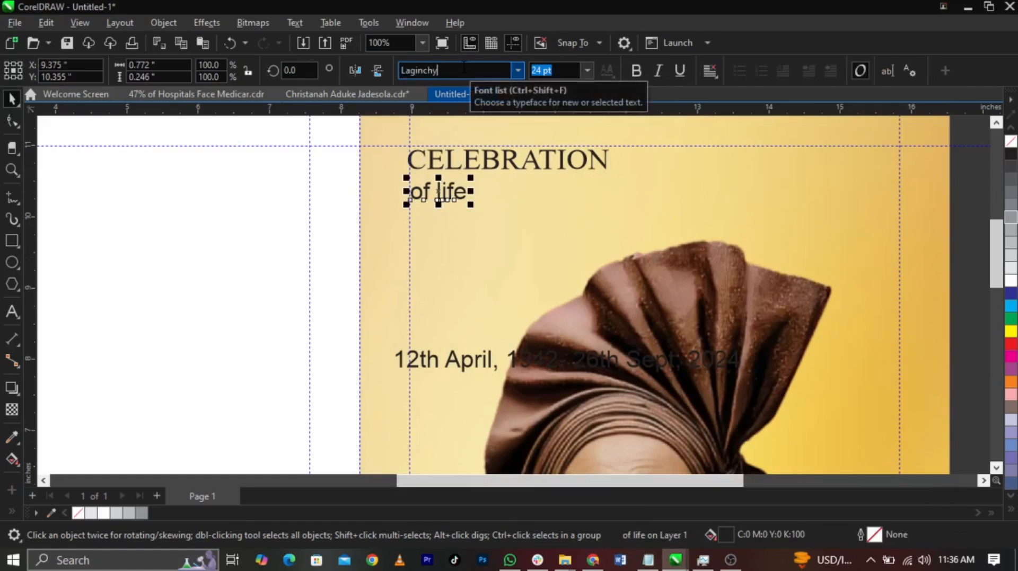
pyautogui.moveTo(503, 204); pyautogui.dragTo(654, 273)
pyautogui.scroll(1, 575, 225)
pyautogui.moveTo(577, 228); pyautogui.dragTo(586, 181)
# Align both title lines with the right page's inner margin guide and enlarge them slightly
pyautogui.keyDown('shift'); pyautogui.click(594, 159); pyautogui.keyUp('shift')
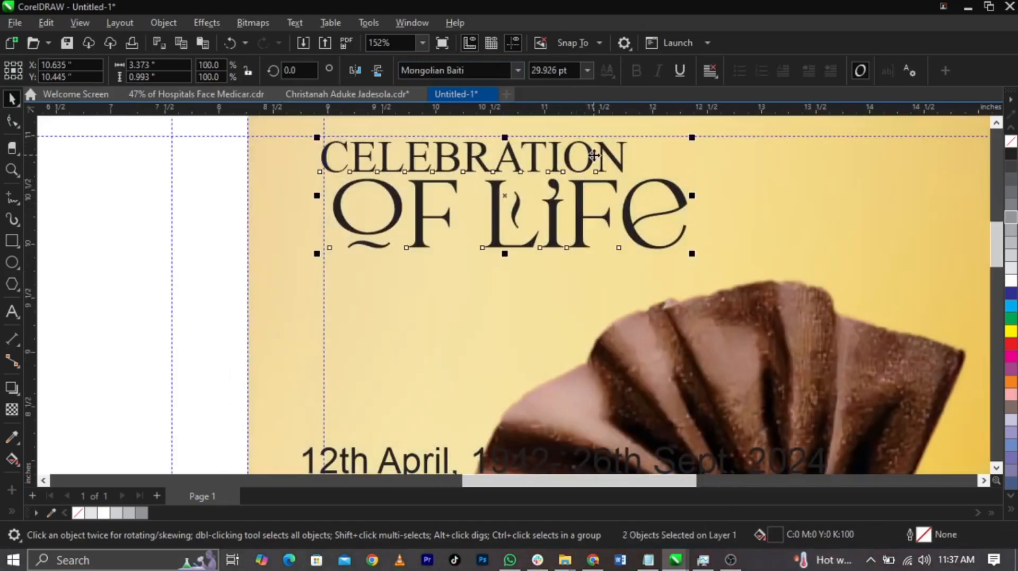
pyautogui.click(581, 266)
pyautogui.moveTo(591, 154); pyautogui.dragTo(599, 154)
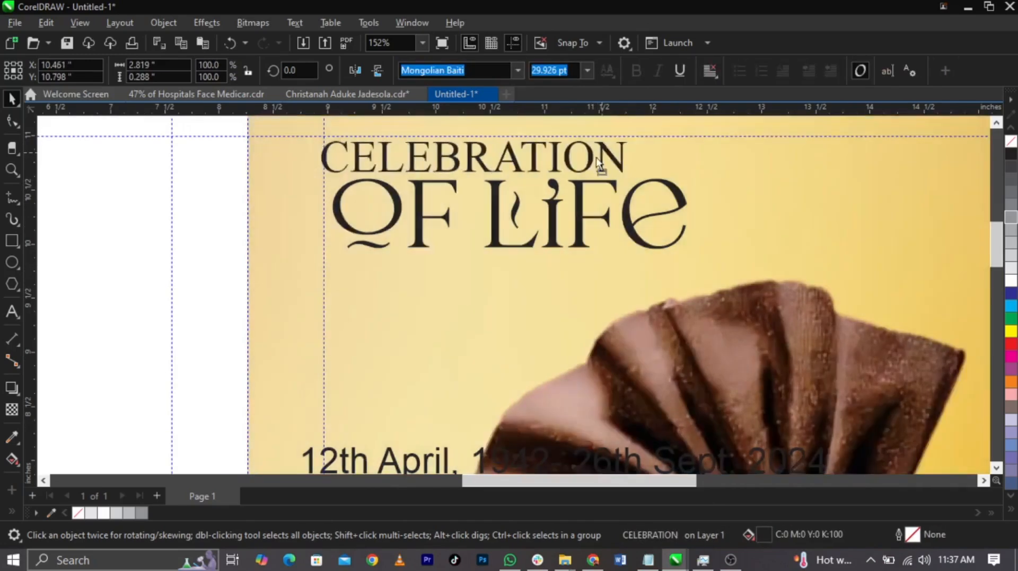
pyautogui.scroll(1, 527, 168)
pyautogui.moveTo(537, 199); pyautogui.dragTo(548, 198)
pyautogui.keyDown('shift'); pyautogui.click(559, 277); pyautogui.keyUp('shift')
pyautogui.moveTo(560, 277); pyautogui.dragTo(550, 268)
pyautogui.moveTo(701, 305); pyautogui.dragTo(735, 321)
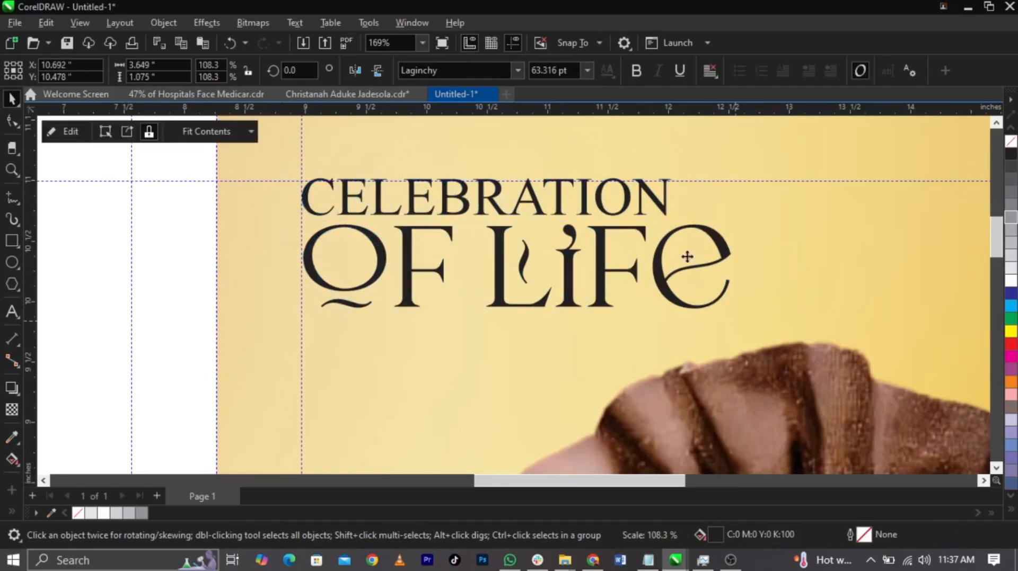
pyautogui.click(657, 206)
pyautogui.click(663, 273)
# Move the dates line beneath the title, set it in Trajan Pro and shrink it to the title's width
pyautogui.scroll(-2, 447, 419)
pyautogui.moveTo(450, 462); pyautogui.dragTo(450, 312)
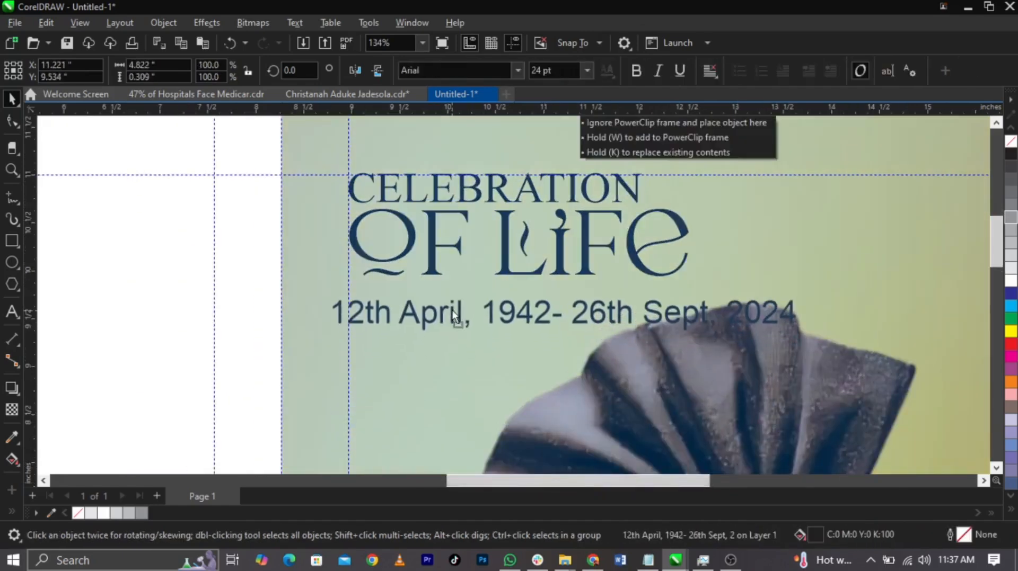
pyautogui.write('Trajan Pro')
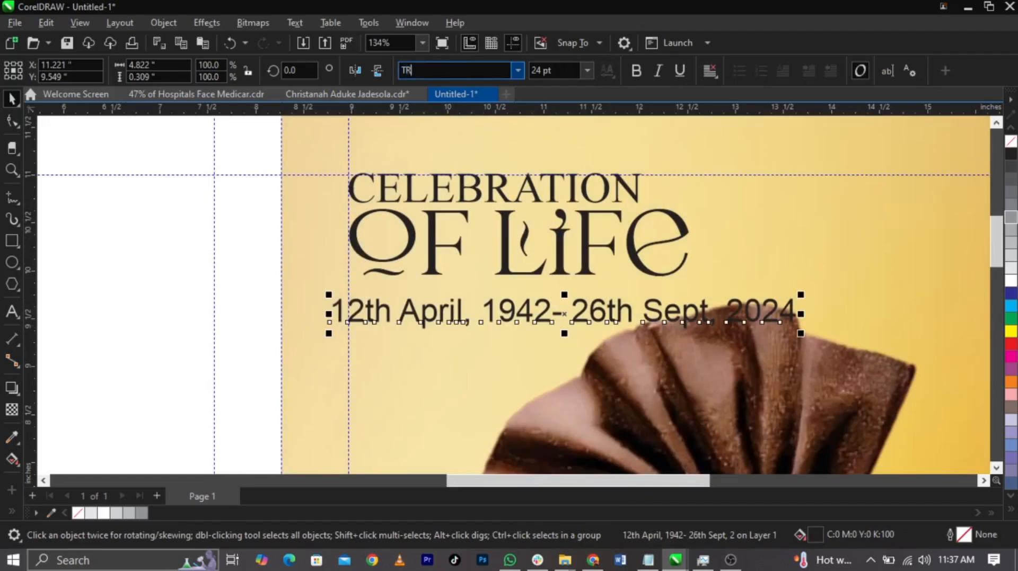
pyautogui.press('Return')
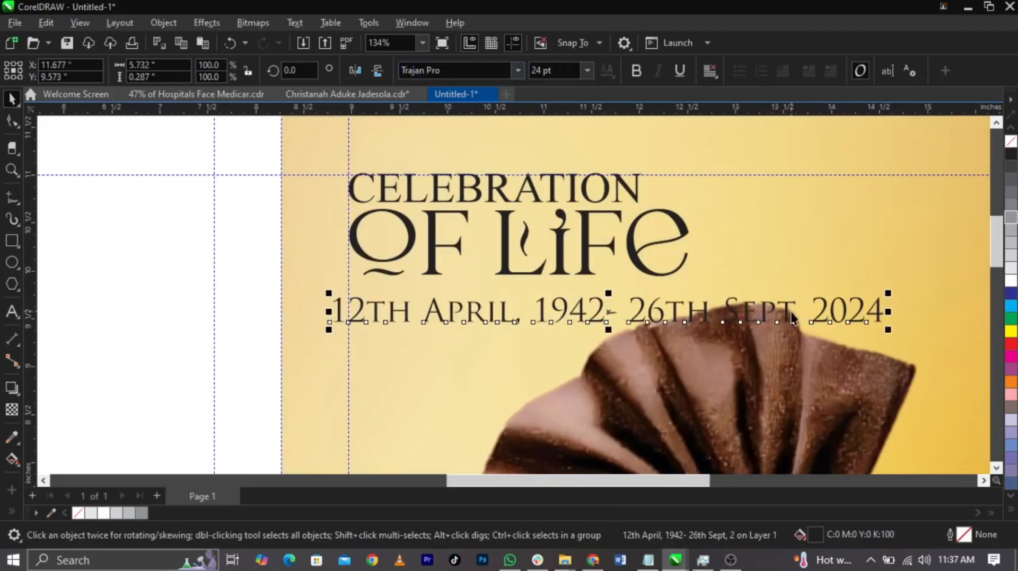
pyautogui.moveTo(886, 332); pyautogui.dragTo(682, 295)
# Resize the title and dates together to about 3.45 by 1.28 inches, anchored at the margin guides, and clear the selection
pyautogui.moveTo(748, 336); pyautogui.dragTo(275, 142)
pyautogui.moveTo(696, 307)
pyautogui.mouseDown()
pyautogui.moveTo(605, 304)
pyautogui.moveTo(647, 290)
pyautogui.moveTo(678, 304)
pyautogui.mouseUp()
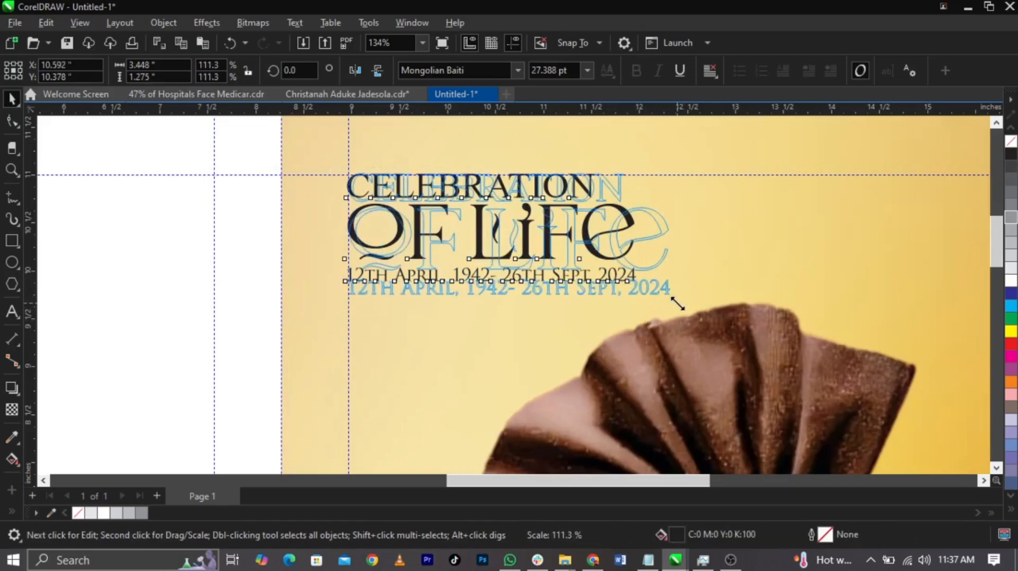
pyautogui.click(626, 335)
pyautogui.scroll(-5, 637, 288)
pyautogui.click(818, 307)
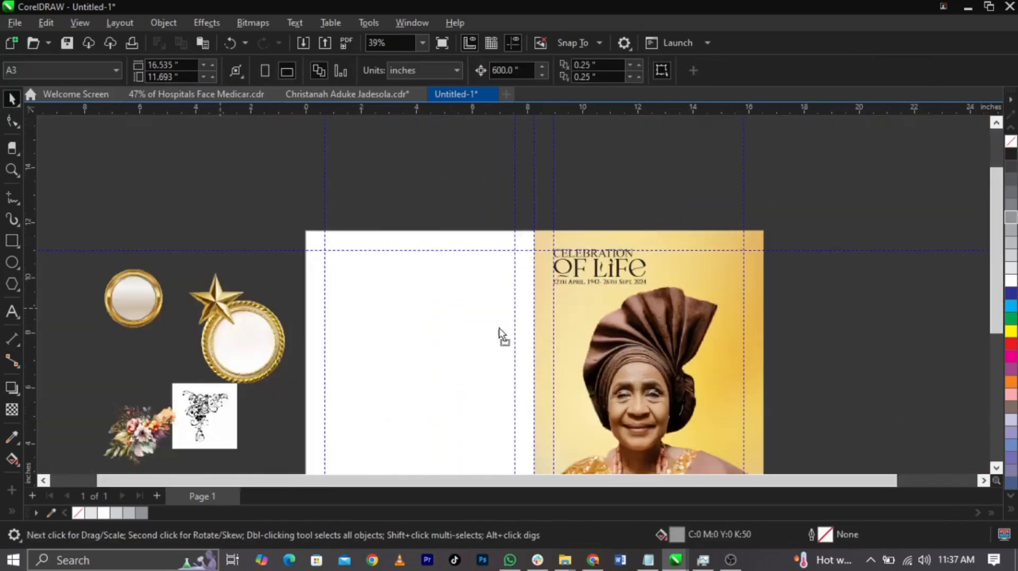
# Place the gold star below the dates line at the margin guide and shrink it to about 0.29 inches
pyautogui.moveTo(402, 326); pyautogui.dragTo(587, 324)
pyautogui.scroll(3, 589, 288)
pyautogui.moveTo(549, 391); pyautogui.dragTo(538, 371)
pyautogui.scroll(3, 464, 298)
pyautogui.scroll(4, 490, 331)
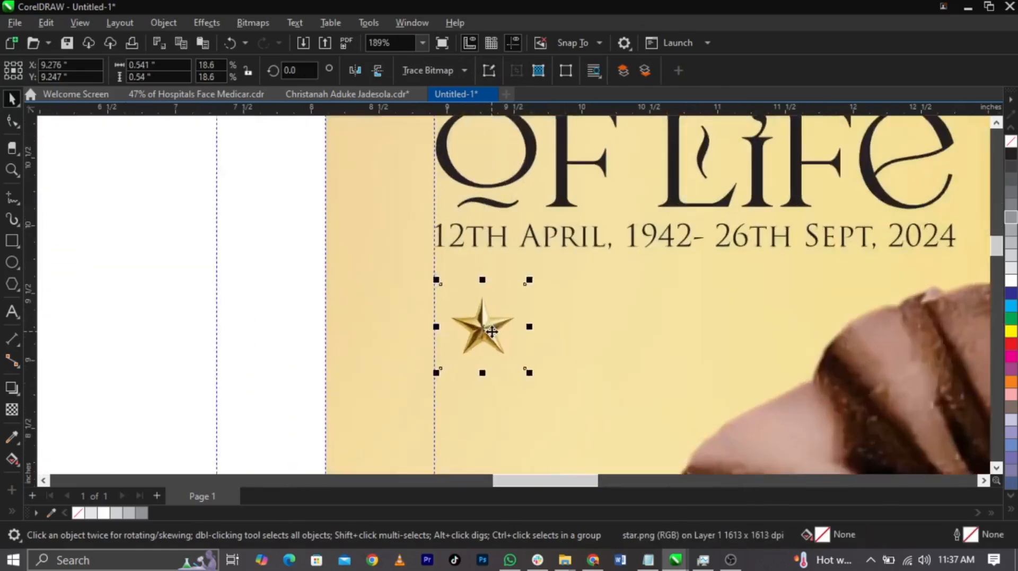
pyautogui.moveTo(546, 393); pyautogui.dragTo(484, 342)
pyautogui.moveTo(460, 295); pyautogui.dragTo(444, 297)
pyautogui.scroll(1, 439, 296)
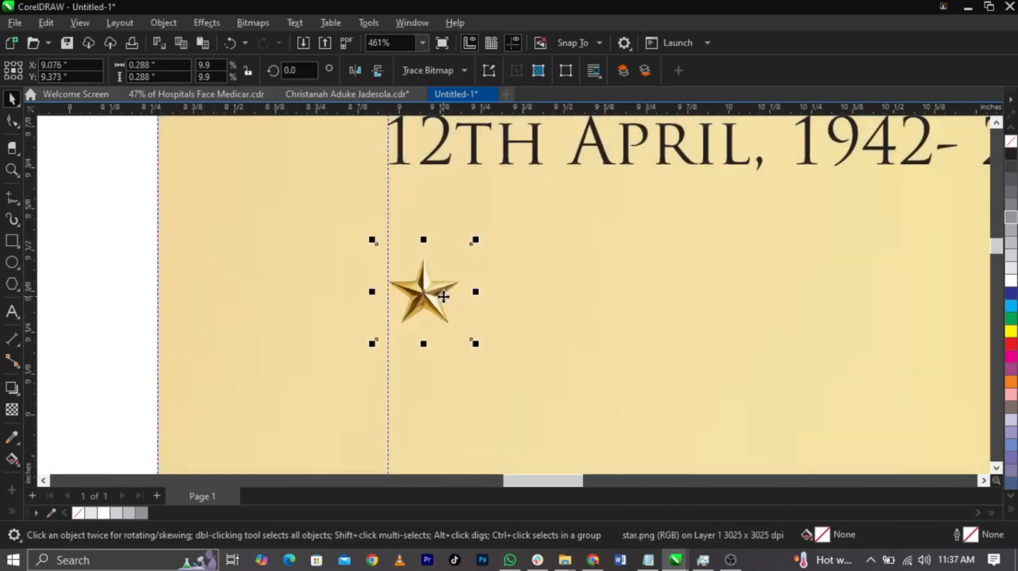
# Nudge the star slightly left and down so its left tip lines up with the margin guide and the dates line
pyautogui.scroll(-6, 418, 289)
pyautogui.moveTo(389, 274); pyautogui.dragTo(684, 159)
pyautogui.scroll(2, 645, 164)
pyautogui.moveTo(679, 323); pyautogui.dragTo(690, 333)
pyautogui.click(495, 344)
pyautogui.scroll(3, 329, 370)
pyautogui.click(374, 338)
pyautogui.scroll(2, 374, 338)
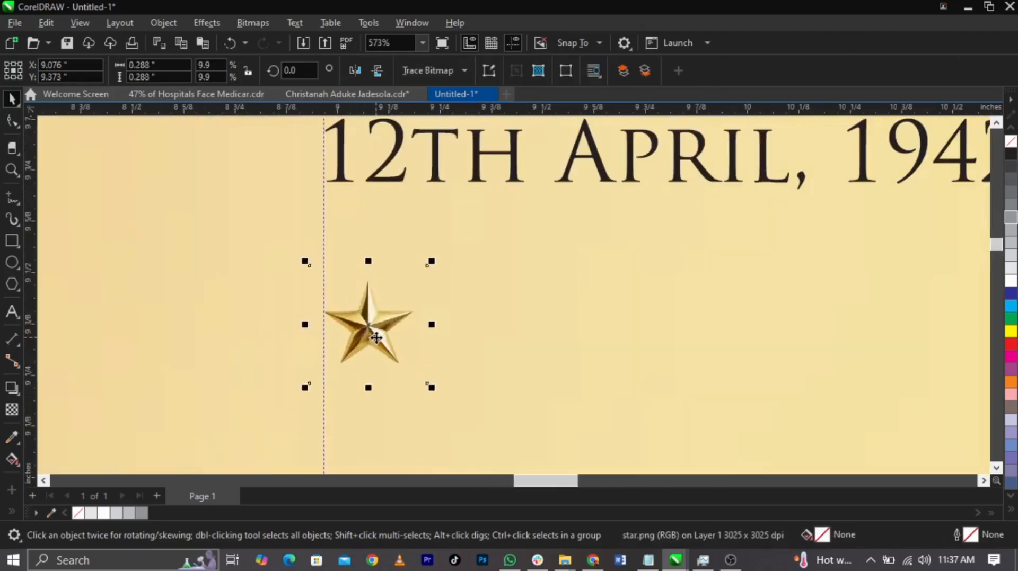
pyautogui.scroll(-3, 374, 337)
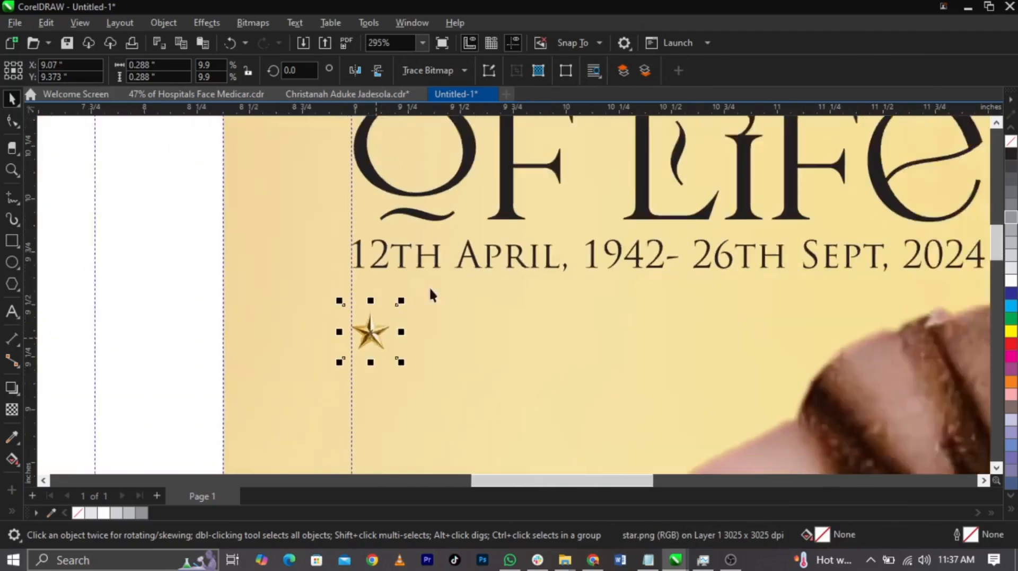
pyautogui.click(333, 389)
pyautogui.scroll(1, 334, 389)
pyautogui.moveTo(333, 370); pyautogui.dragTo(333, 374)
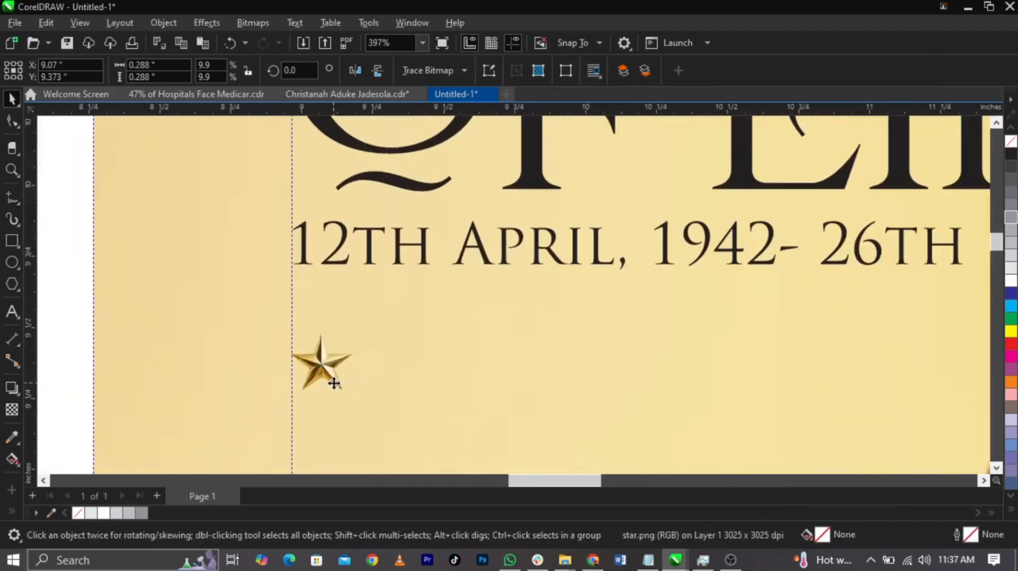
pyautogui.scroll(-2, 333, 375)
pyautogui.scroll(-5, 387, 285)
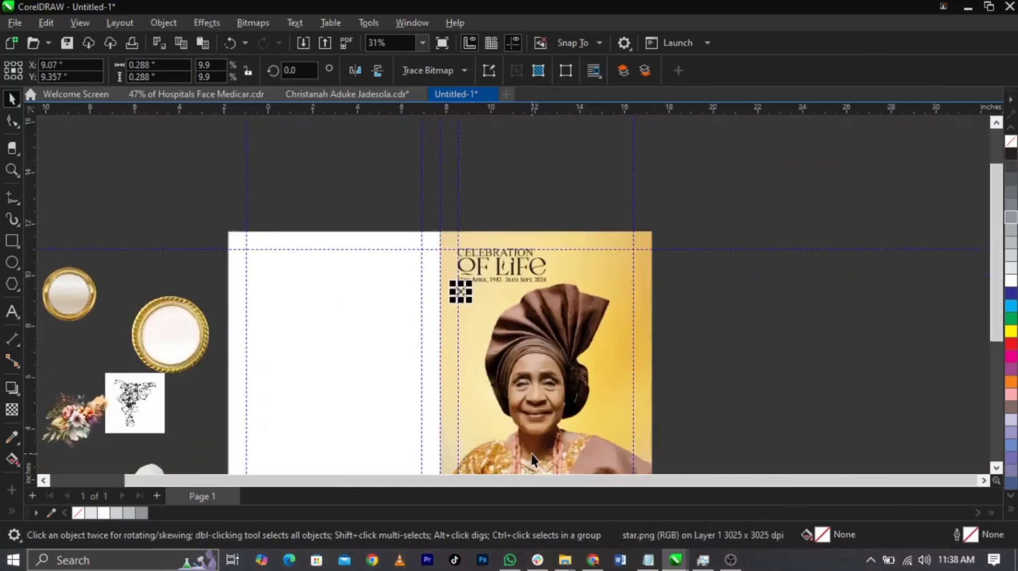
# Duplicate the star horizontally and repeat the copy to form an evenly spaced row of six stars
pyautogui.scroll(3, 362, 186)
pyautogui.scroll(3, 443, 211)
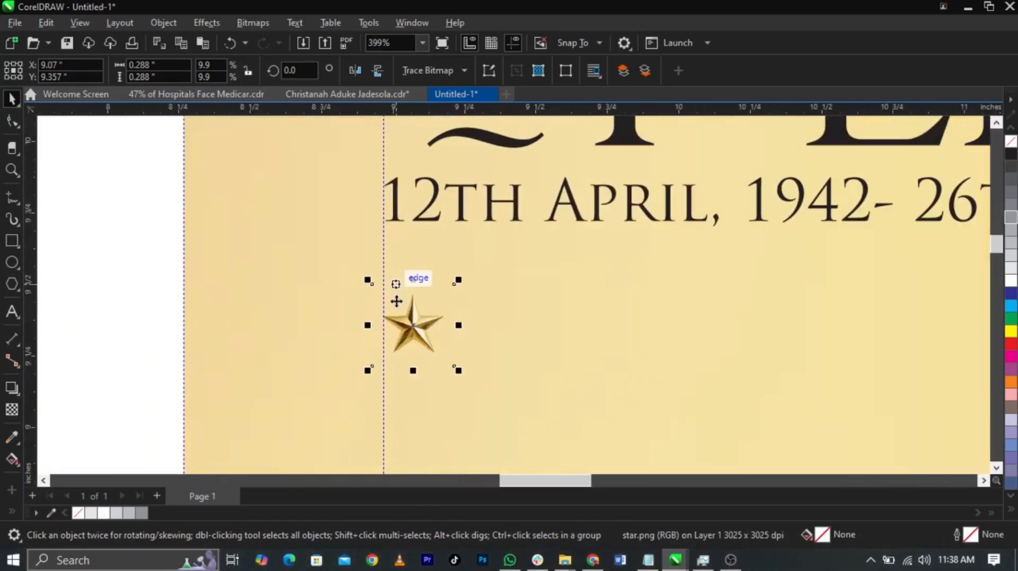
pyautogui.scroll(3, 405, 325)
pyautogui.click(408, 324)
pyautogui.scroll(-1, 429, 324)
pyautogui.click(430, 324)
pyautogui.scroll(-2, 427, 326)
pyautogui.moveTo(430, 325); pyautogui.dragTo(476, 324)
pyautogui.hotkey('ctrl', 'r')
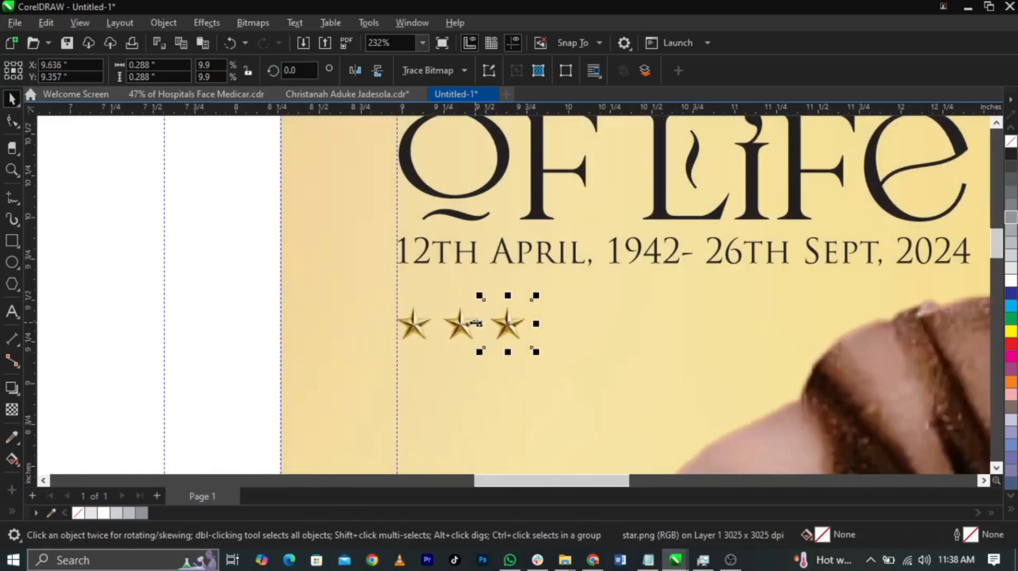
pyautogui.hotkey('ctrl', 'r')
pyautogui.hotkey('ctrl', 'r')
pyautogui.hotkey('ctrl', 'r')
# Select all six stars and enlarge the row to about 1.85 by 0.31 inches
pyautogui.moveTo(357, 293); pyautogui.dragTo(689, 356)
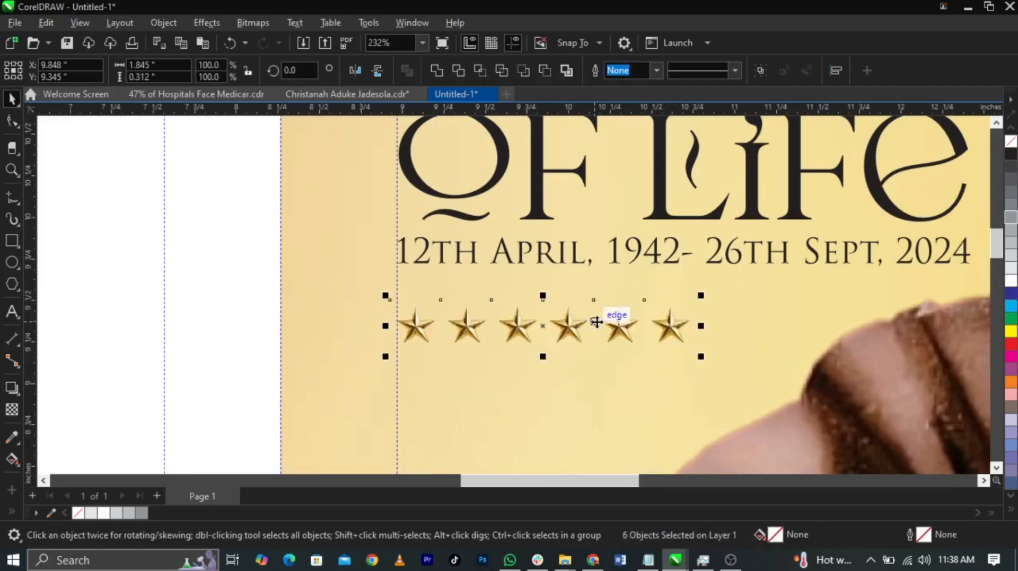
pyautogui.scroll(-4, 602, 322)
pyautogui.scroll(-4, 629, 240)
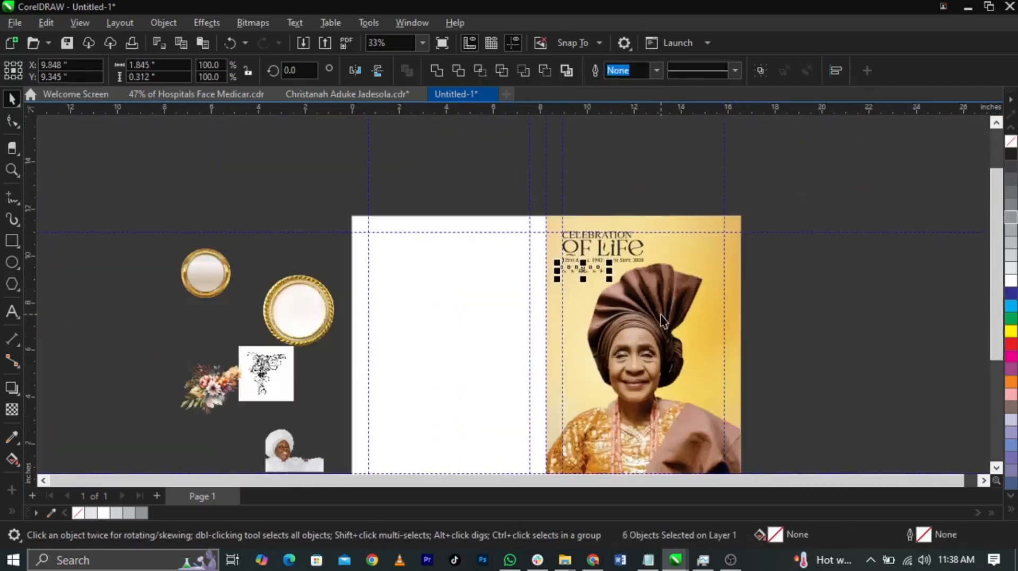
# Fill the "OF LIFE" title text on the front cover with palette red, C:0 M:100 Y:100 K:0
pyautogui.press('Escape')
pyautogui.scroll(4, 549, 421)
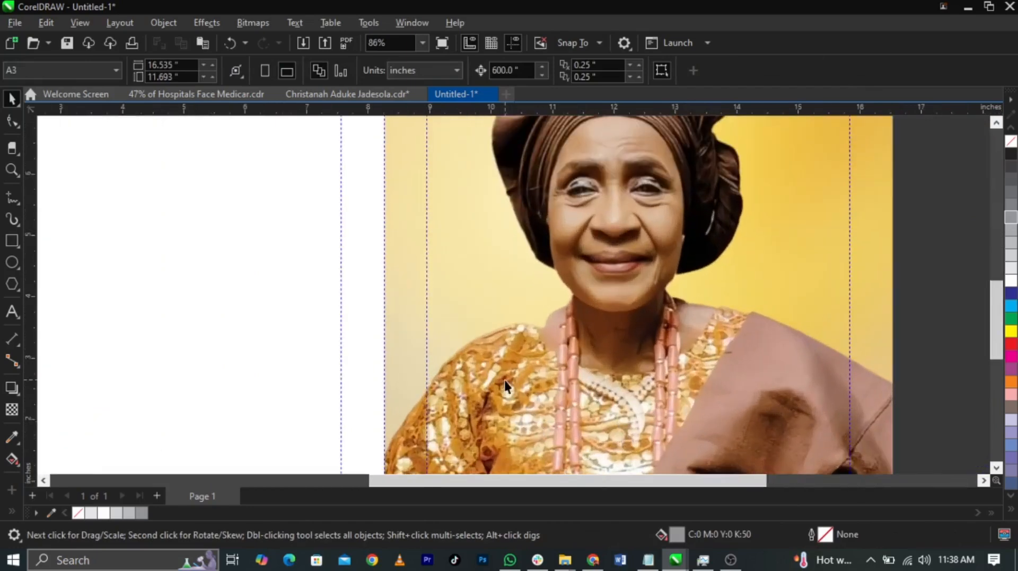
pyautogui.scroll(-4, 723, 320)
pyautogui.scroll(3, 689, 153)
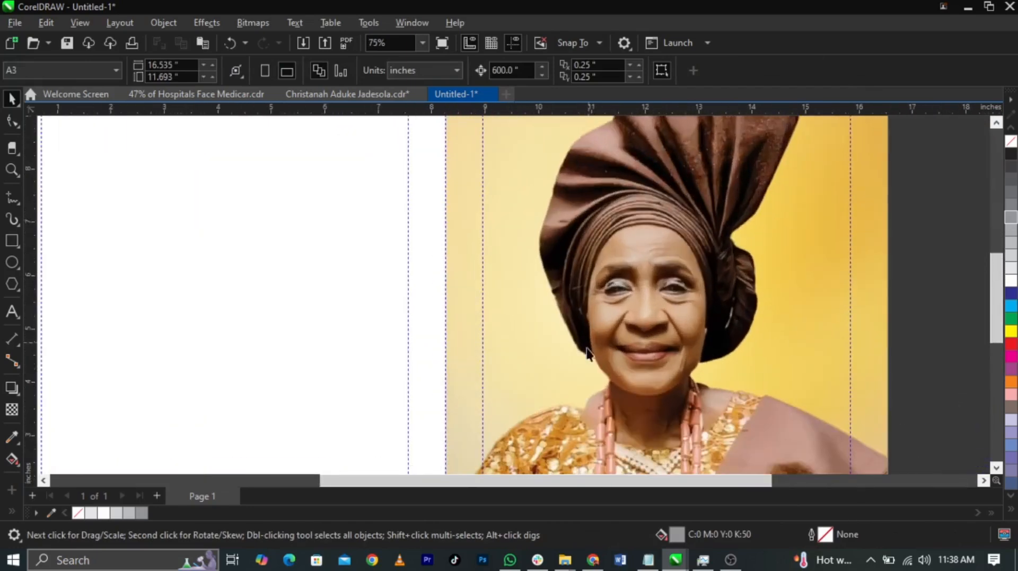
pyautogui.scroll(-6, 589, 355)
pyautogui.scroll(3, 613, 249)
pyautogui.click(837, 240)
pyautogui.press('Escape')
pyautogui.click(631, 202)
pyautogui.click(1010, 344)
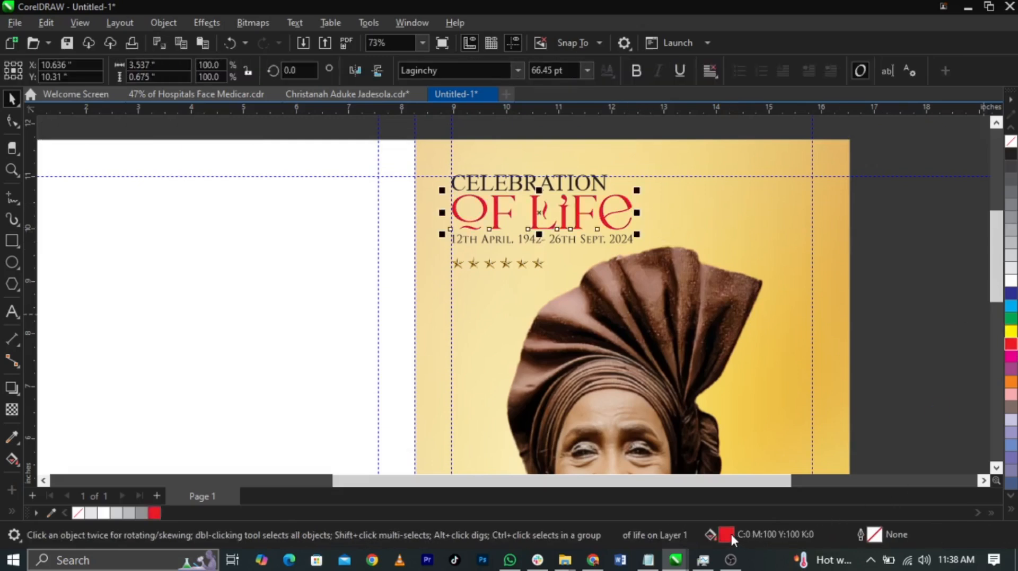
# Darken the "OF LIFE" text's uniform fill to a deep red of about #A13234 using the HSB colour viewer
pyautogui.hotkey('shift', 'F11')
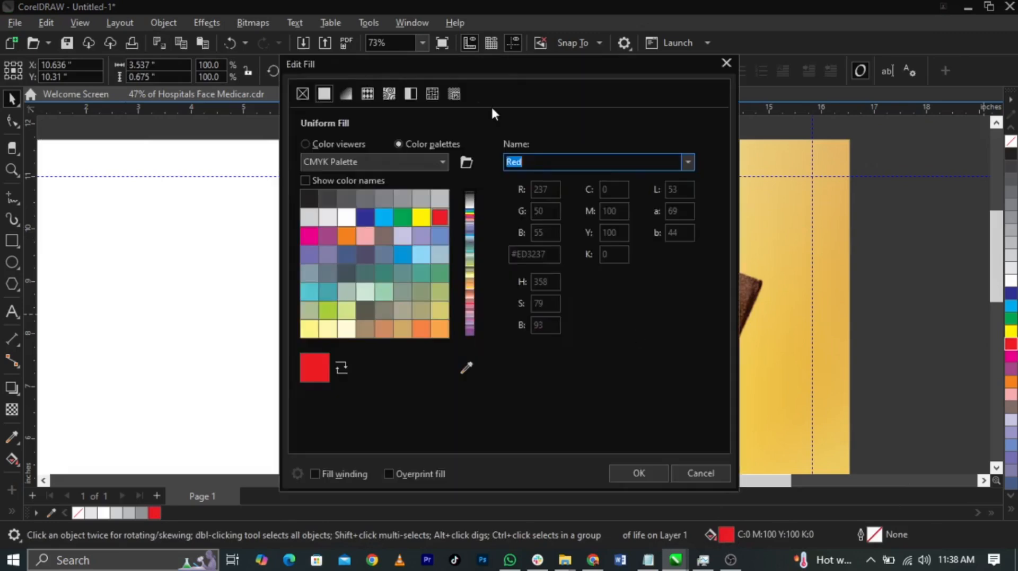
pyautogui.moveTo(457, 60); pyautogui.dragTo(852, 128)
pyautogui.click(701, 205)
pyautogui.click(850, 299)
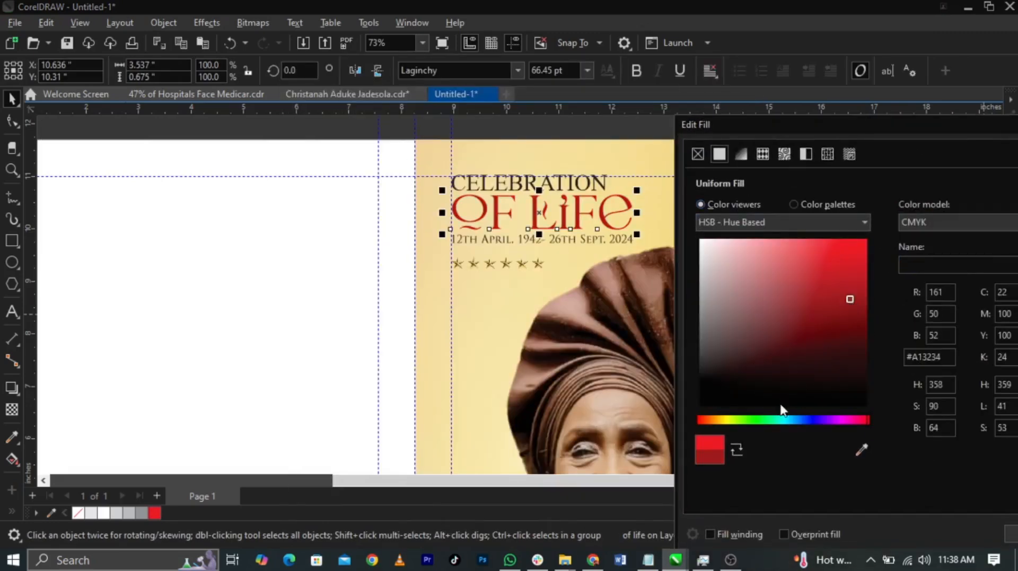
pyautogui.moveTo(849, 300); pyautogui.dragTo(847, 301)
pyautogui.click(1007, 535)
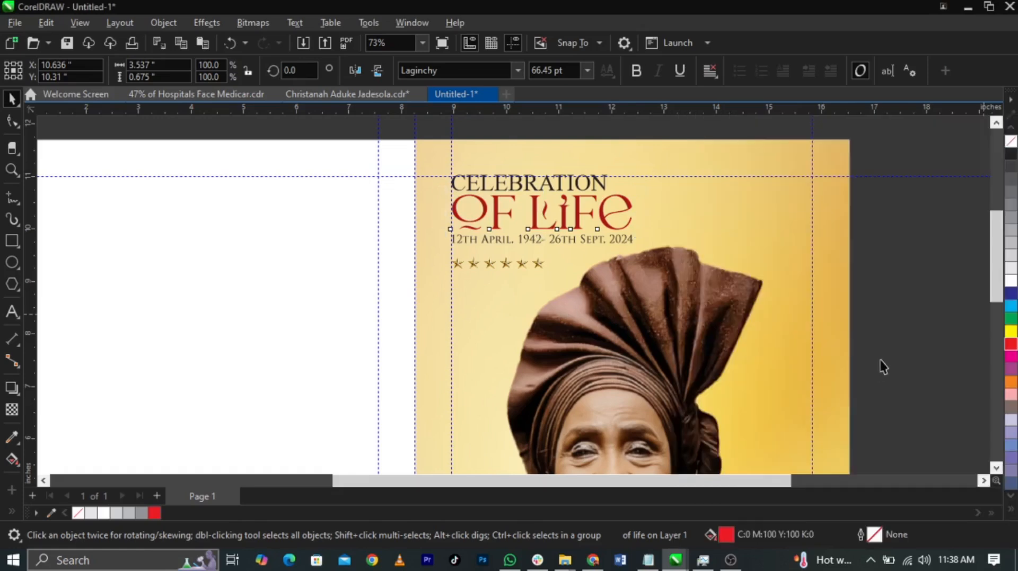
# Nudge the dates line slightly down to widen its gap below the "OF LIFE" text
pyautogui.press('Escape')
pyautogui.scroll(3, 575, 188)
pyautogui.click(581, 193)
pyautogui.click(693, 305)
pyautogui.scroll(2, 695, 307)
pyautogui.moveTo(709, 332); pyautogui.dragTo(711, 335)
pyautogui.scroll(-3, 612, 240)
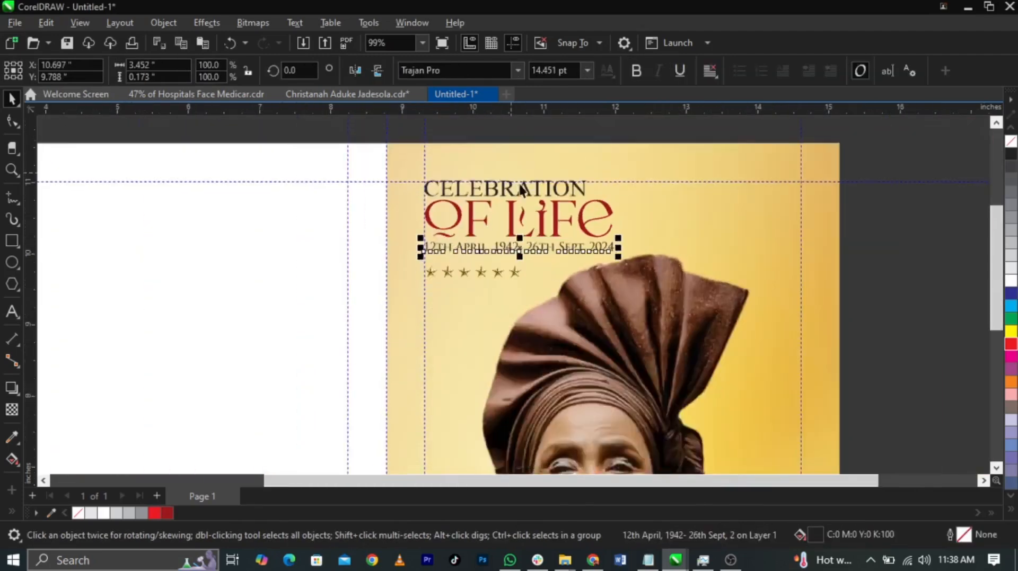
pyautogui.scroll(-4, 688, 183)
# Draw a rectangle about 8.27 by 2.10 inches across the full width of the front cover's bottom
pyautogui.press('z')
pyautogui.moveTo(765, 157); pyautogui.dragTo(236, 430)
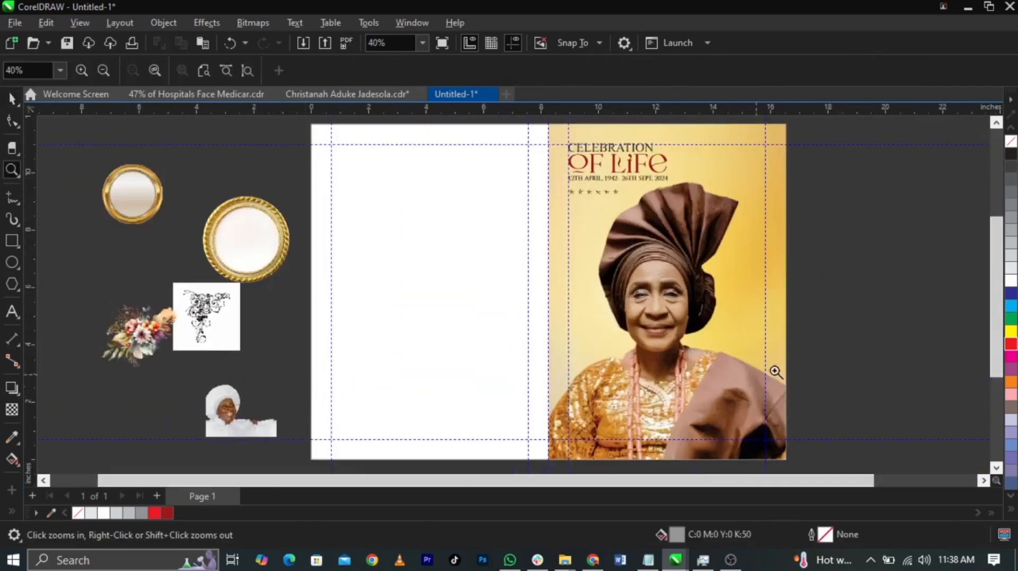
pyautogui.press('space')
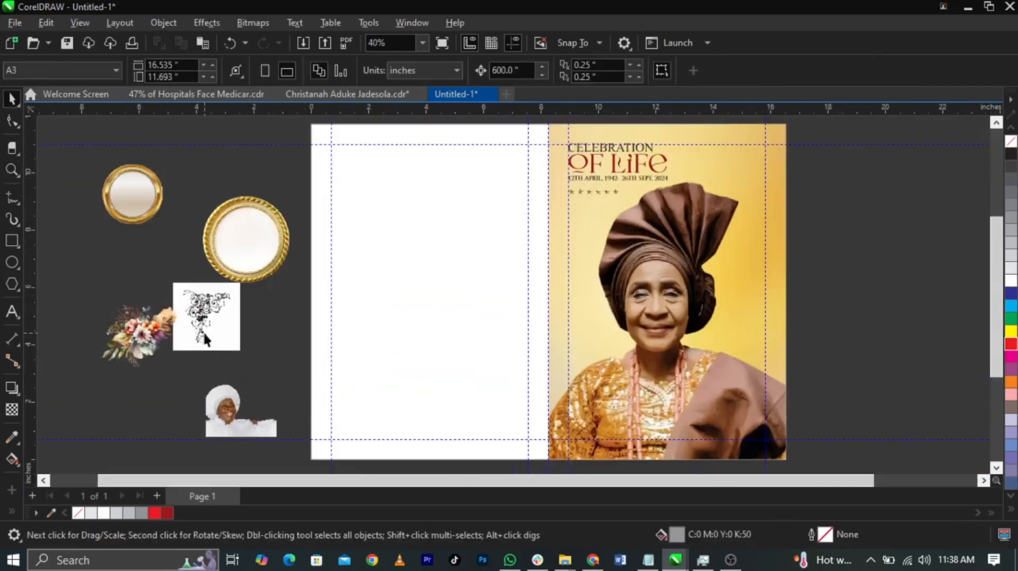
pyautogui.press('Tab')
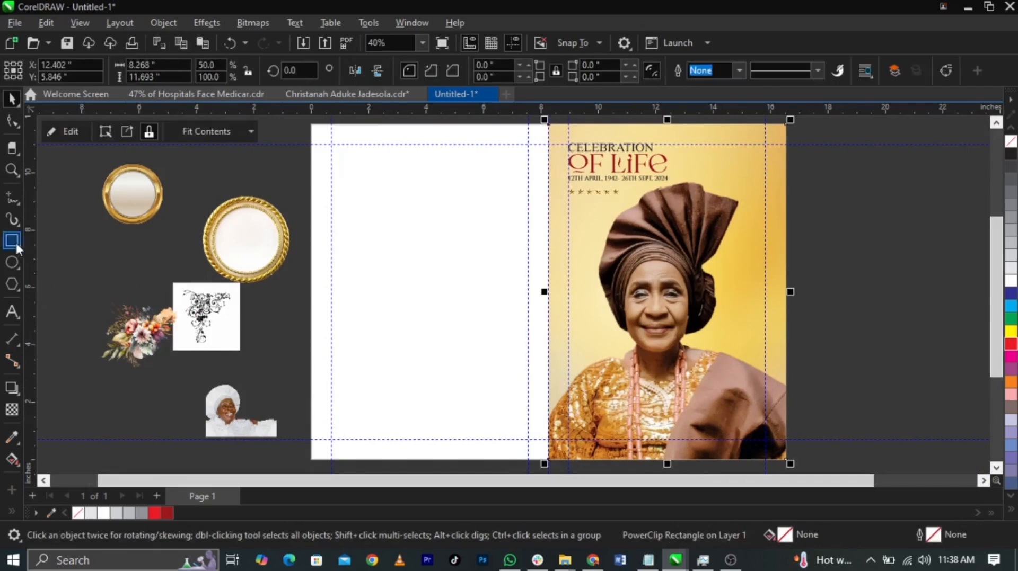
pyautogui.click(13, 241)
pyautogui.scroll(1, 813, 398)
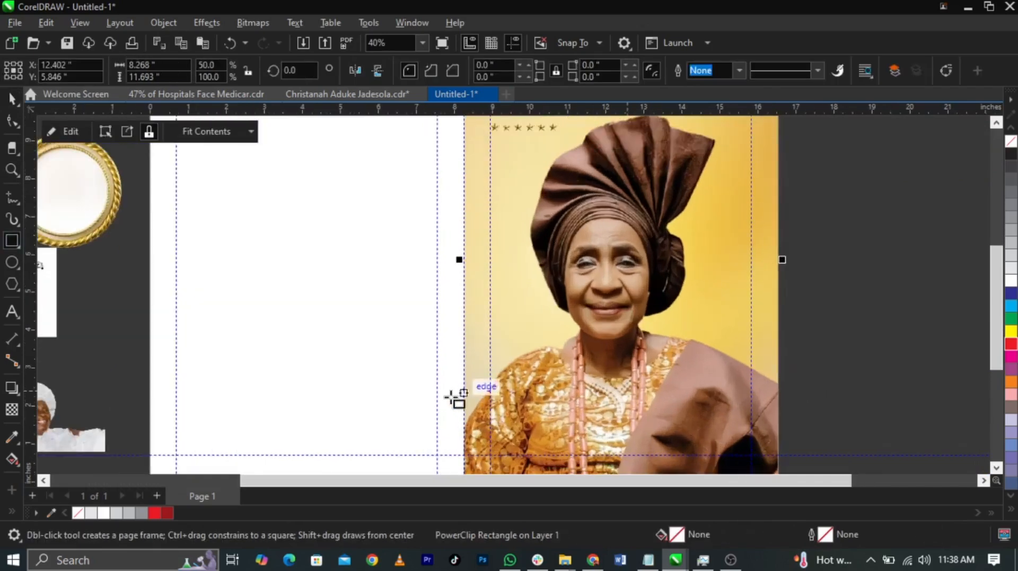
pyautogui.moveTo(460, 402); pyautogui.dragTo(763, 456)
pyautogui.press('space')
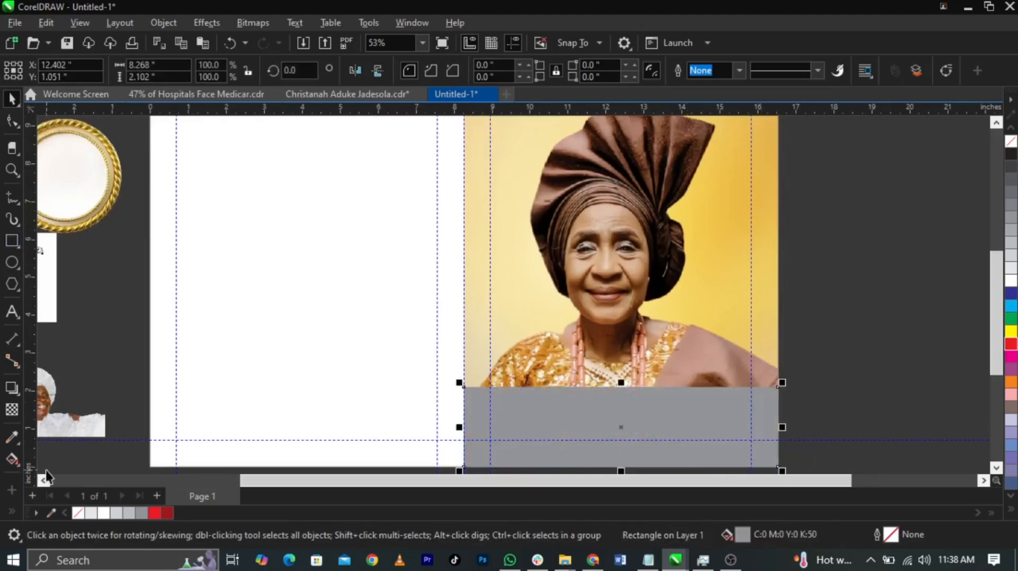
# Sample the brown from the portrait's shawl and fill the bottom rectangle with it, C:32 M:60 Y:82 K:18
pyautogui.click(16, 440)
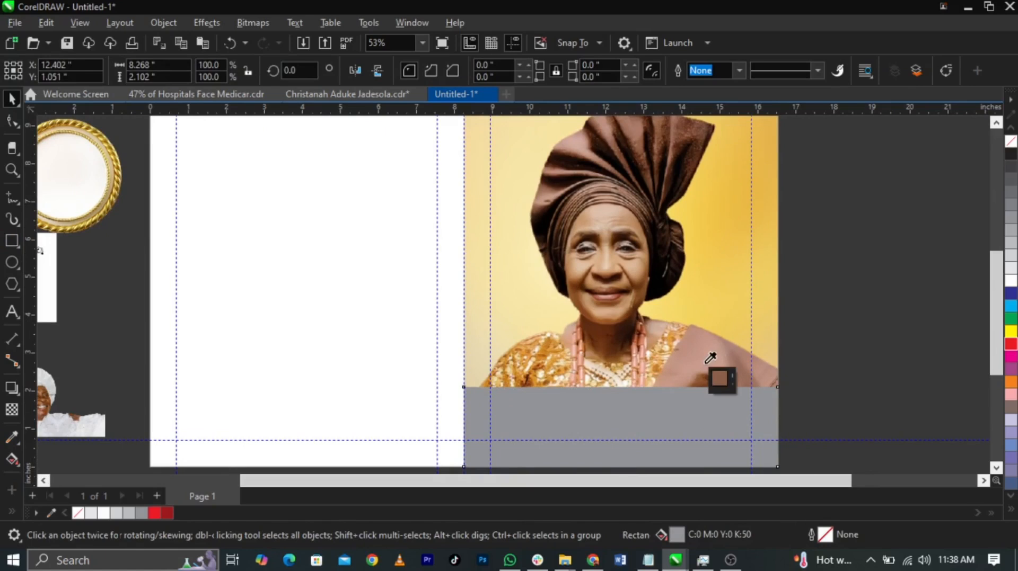
pyautogui.click(688, 420)
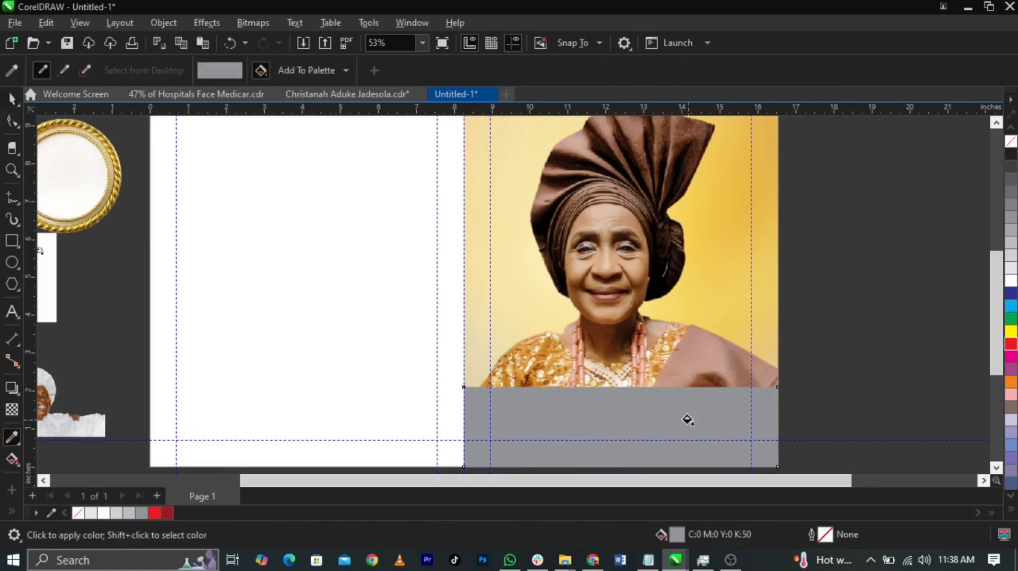
pyautogui.click(9, 437)
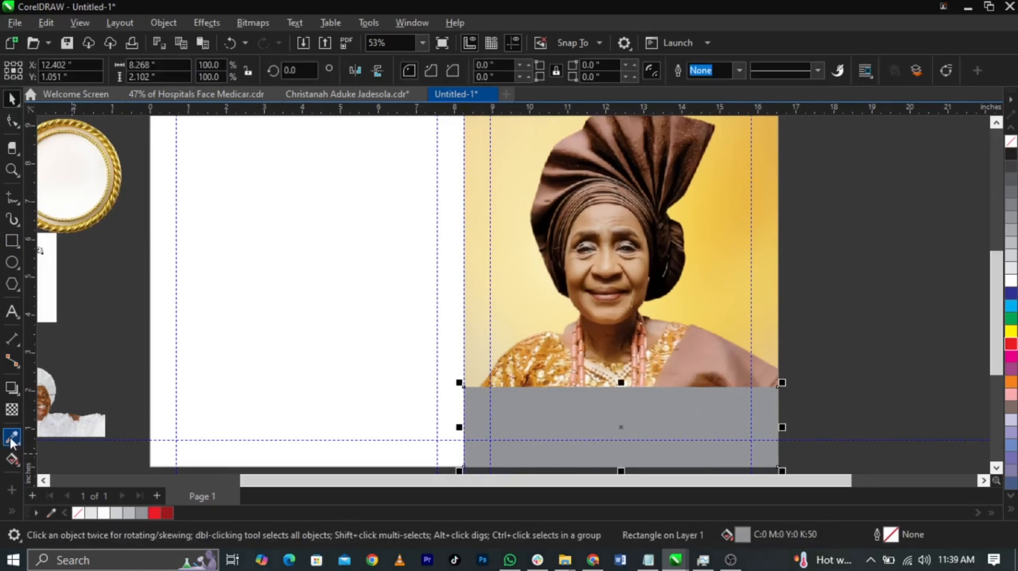
pyautogui.click(9, 437)
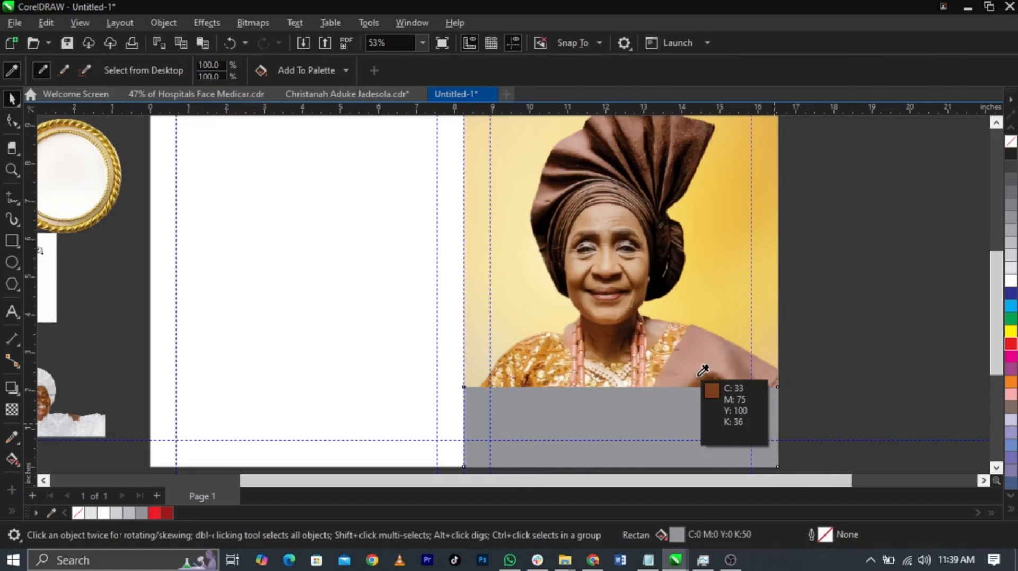
pyautogui.click(703, 370)
pyautogui.click(680, 414)
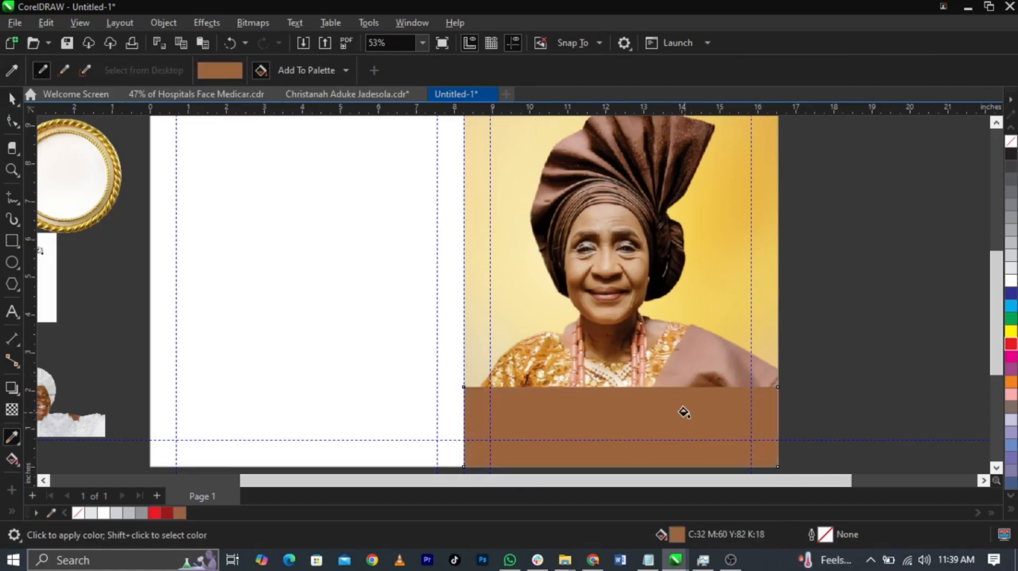
pyautogui.press('space')
# Apply a vertical fountain transparency to the brown rectangle so it fades upward into the portrait
pyautogui.click(12, 412)
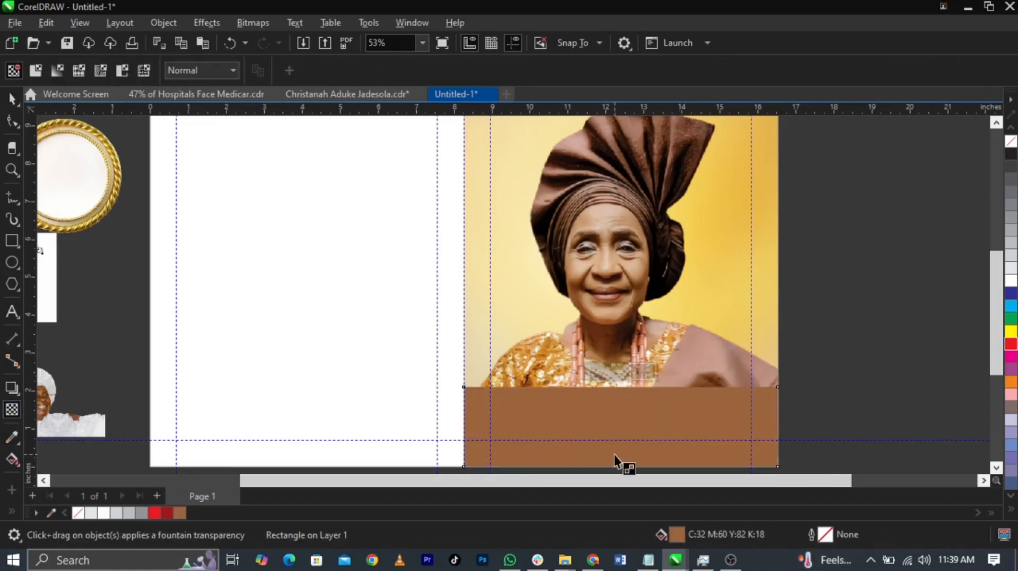
pyautogui.moveTo(613, 455); pyautogui.dragTo(613, 388)
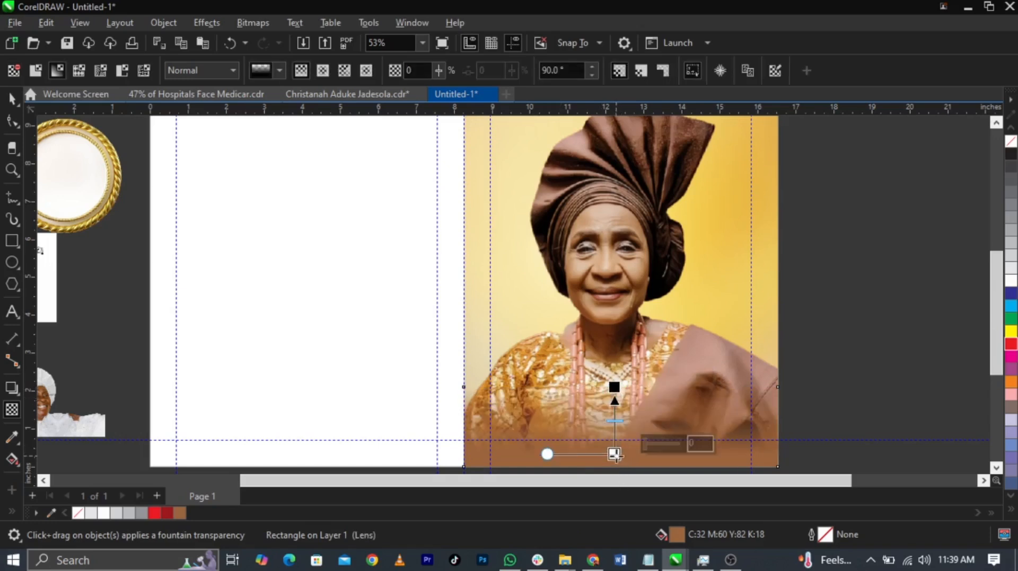
pyautogui.click(647, 446)
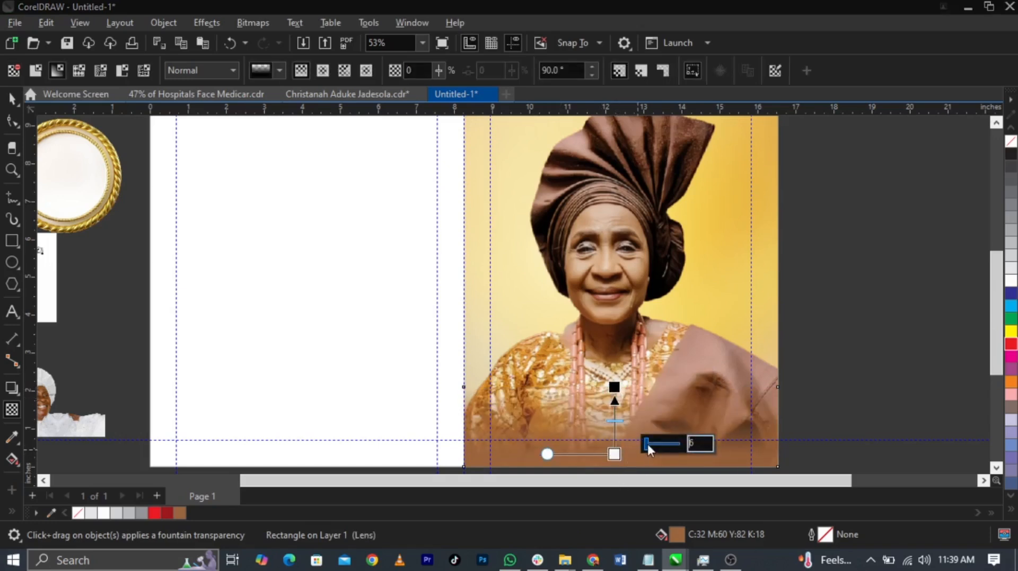
pyautogui.press('space')
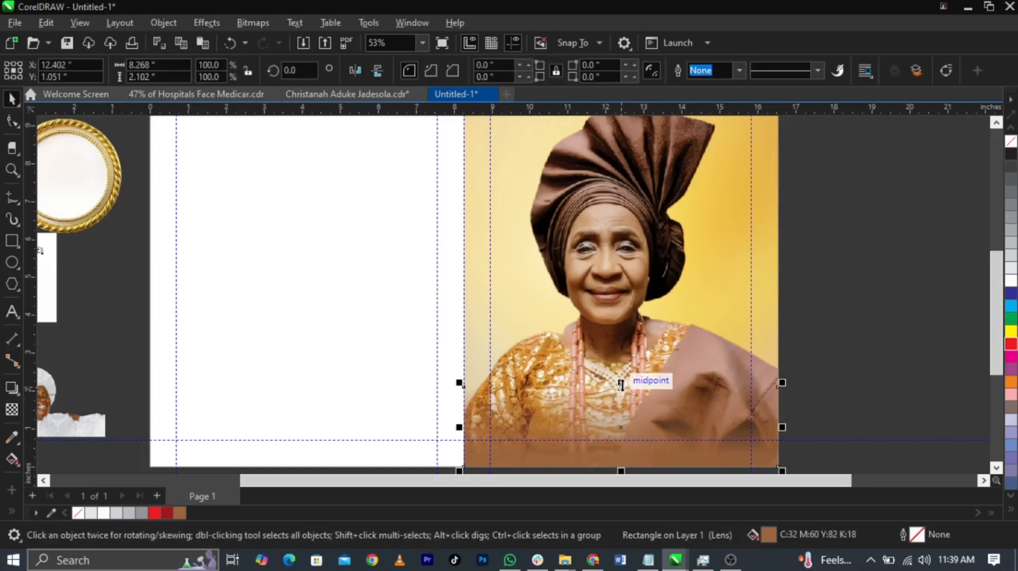
# Stretch the brown fade rectangle upward to a height of about 2.97 inches
pyautogui.moveTo(621, 334); pyautogui.dragTo(622, 360)
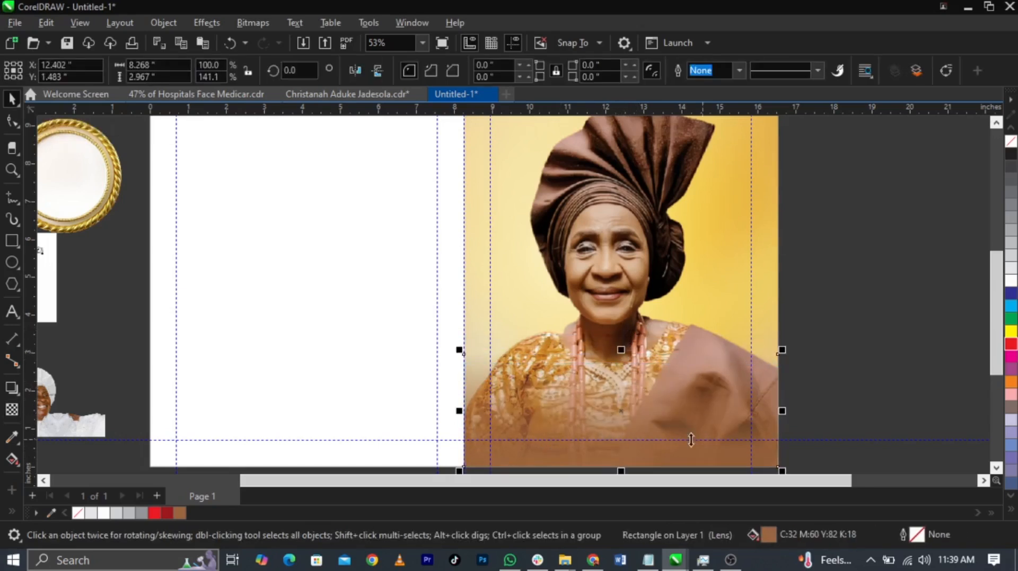
pyautogui.rightClick(683, 417)
pyautogui.click(749, 290)
pyautogui.click(723, 291)
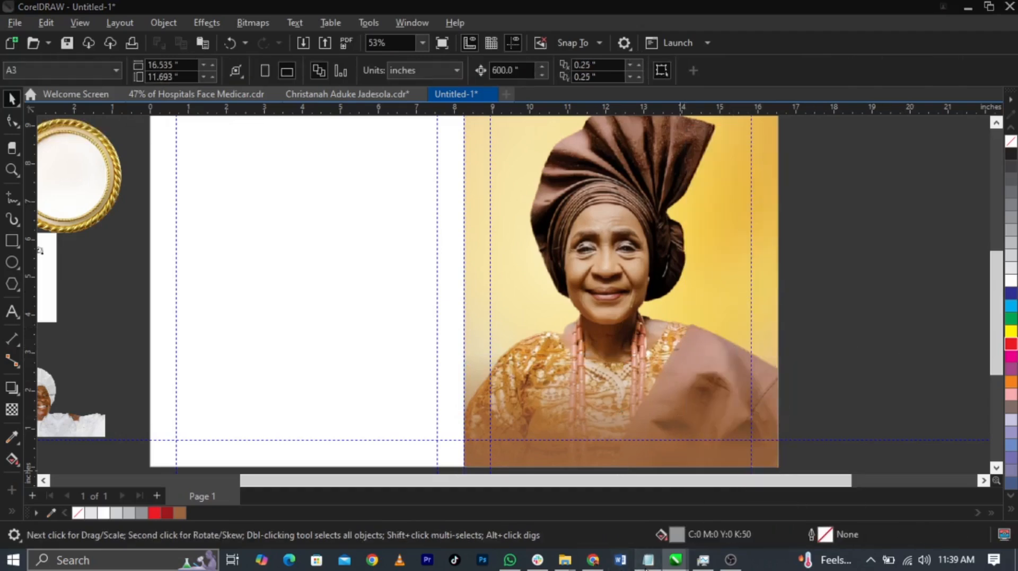
# Copy the deceased's two-line full name from the TEXT file in Notepad and paste it as artistic text on the lower cover
pyautogui.click(648, 560)
pyautogui.moveTo(785, 227); pyautogui.dragTo(660, 201)
pyautogui.hotkey('ctrl', 'c')
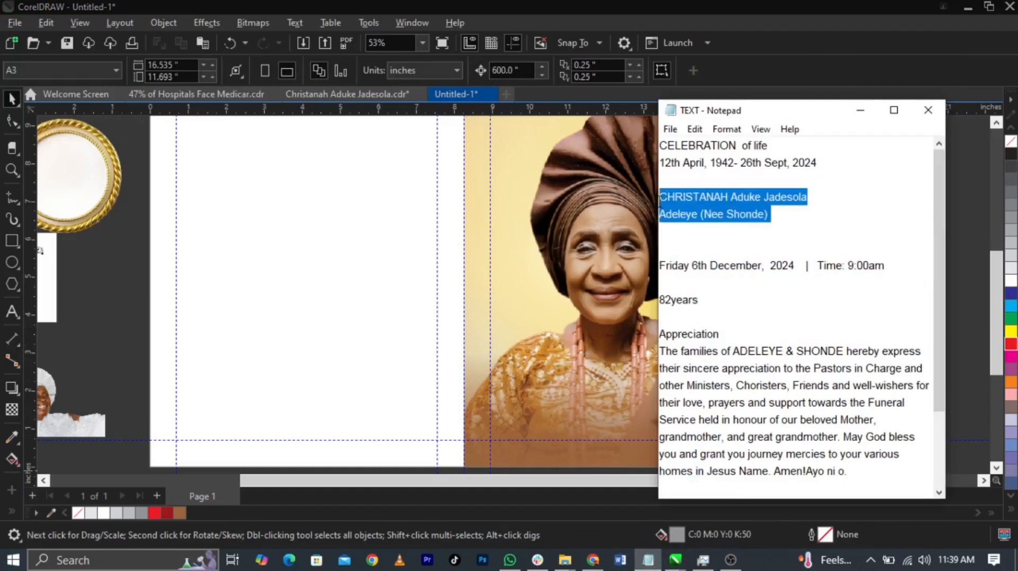
pyautogui.click(603, 262)
pyautogui.press('F8')
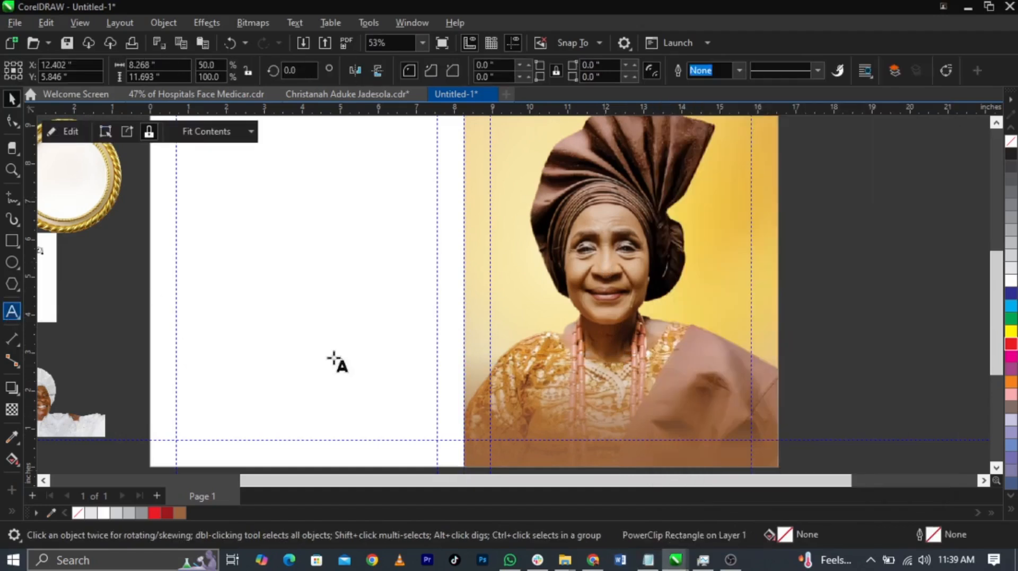
pyautogui.click(543, 398)
pyautogui.hotkey('ctrl', 'v')
pyautogui.press('Escape')
# Fill the pasted two-line name text on the lower cover with white
pyautogui.press('z')
pyautogui.moveTo(379, 334); pyautogui.dragTo(872, 468)
pyautogui.press('space')
pyautogui.click(1010, 281)
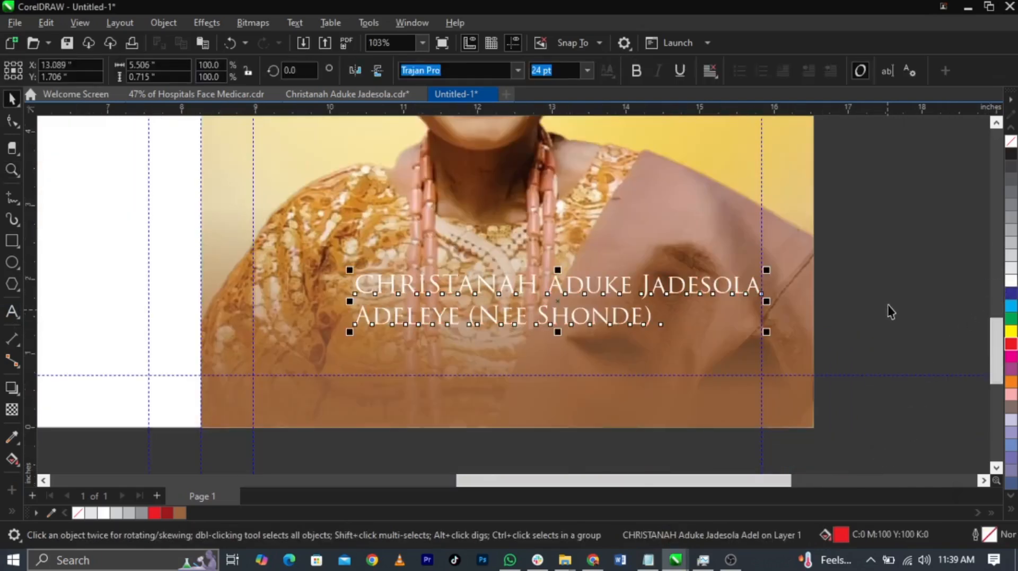
# Separate the name text into two line objects and move the surname line lower, clear of the upper line
pyautogui.press('Escape')
pyautogui.moveTo(606, 323); pyautogui.dragTo(659, 369)
pyautogui.click(598, 295)
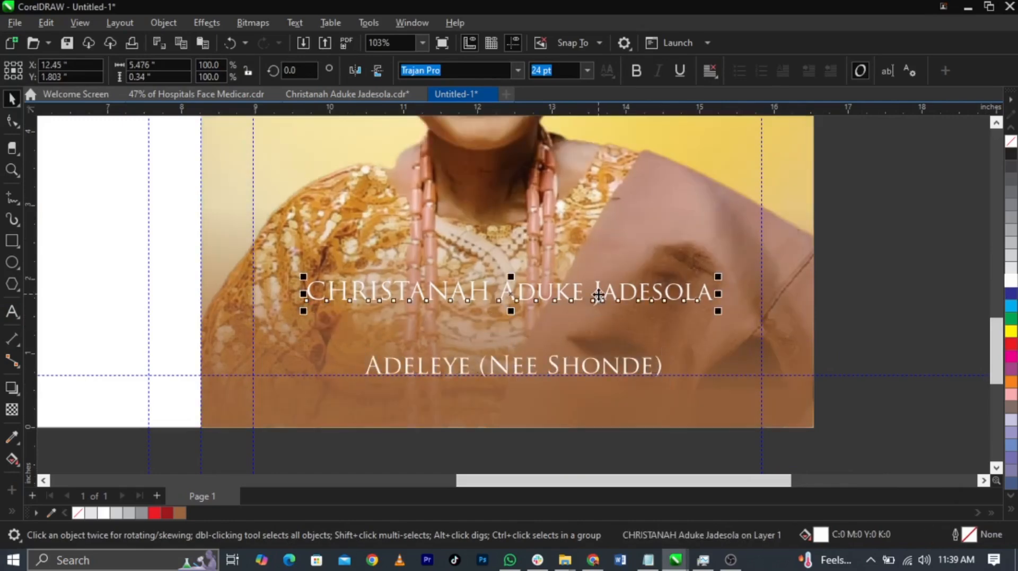
# Put a line break after the first name in the upper line and break the text into separate objects
pyautogui.doubleClick(505, 291)
pyautogui.press('Return')
pyautogui.hotkey('ctrl', 'space')
pyautogui.hotkey('ctrl', 'k')
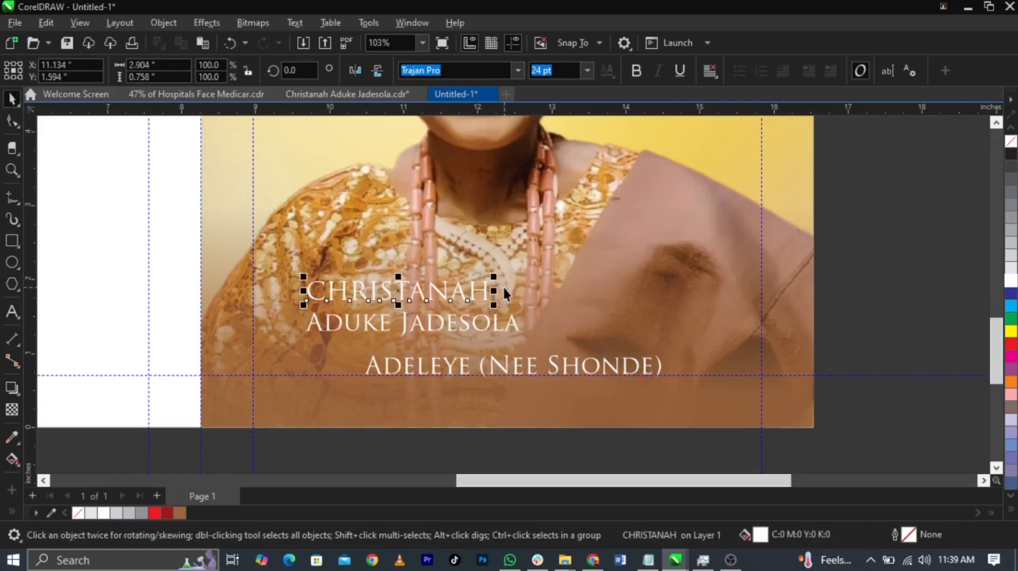
# Move the first name toward the cover's centre, set it in Trajan Pro 3 Bold and enlarge it
pyautogui.click(638, 72)
pyautogui.moveTo(487, 290); pyautogui.dragTo(554, 294)
pyautogui.click(517, 70)
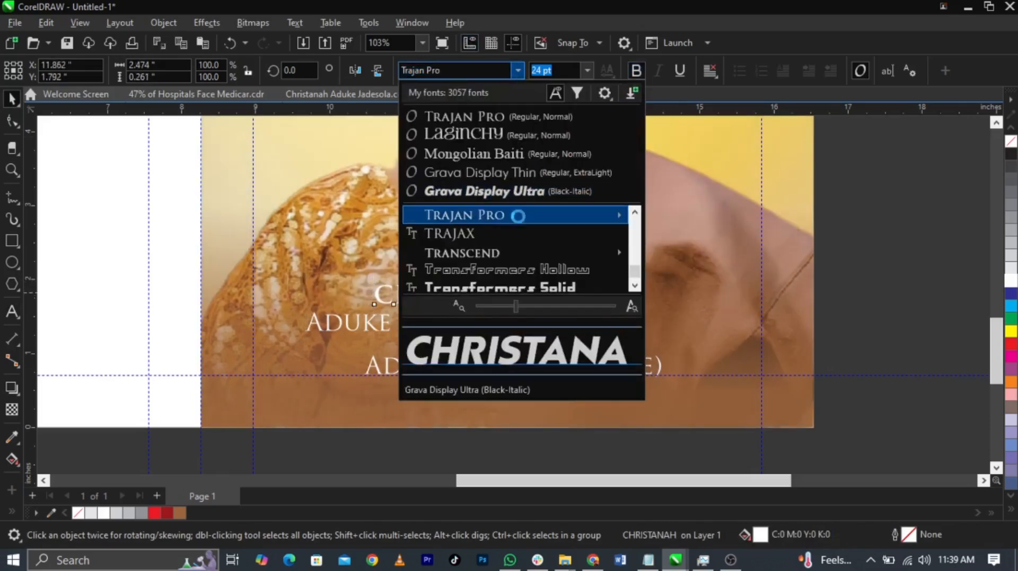
pyautogui.moveTo(610, 214)
pyautogui.click(725, 312)
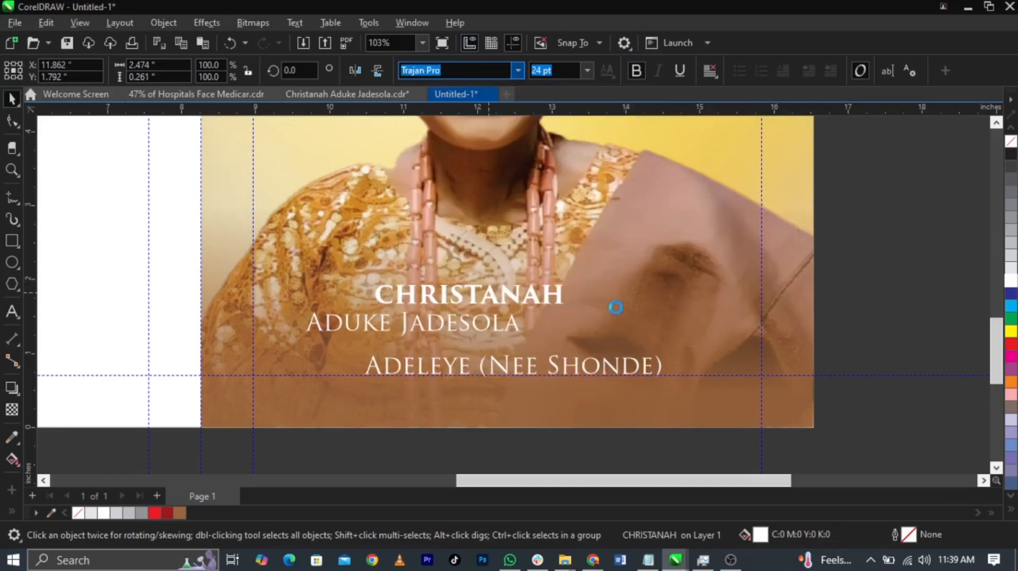
pyautogui.moveTo(568, 308); pyautogui.dragTo(666, 336)
# Set the middle-name line in Trajan Pro 3 Bold and enlarge it to about 40 pt
pyautogui.click(511, 328)
pyautogui.click(513, 327)
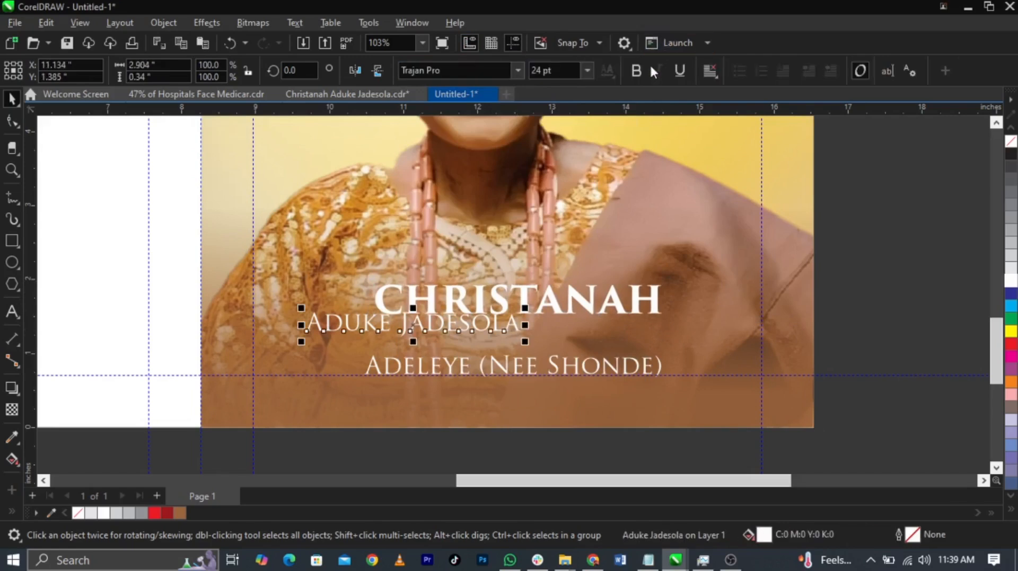
pyautogui.click(517, 70)
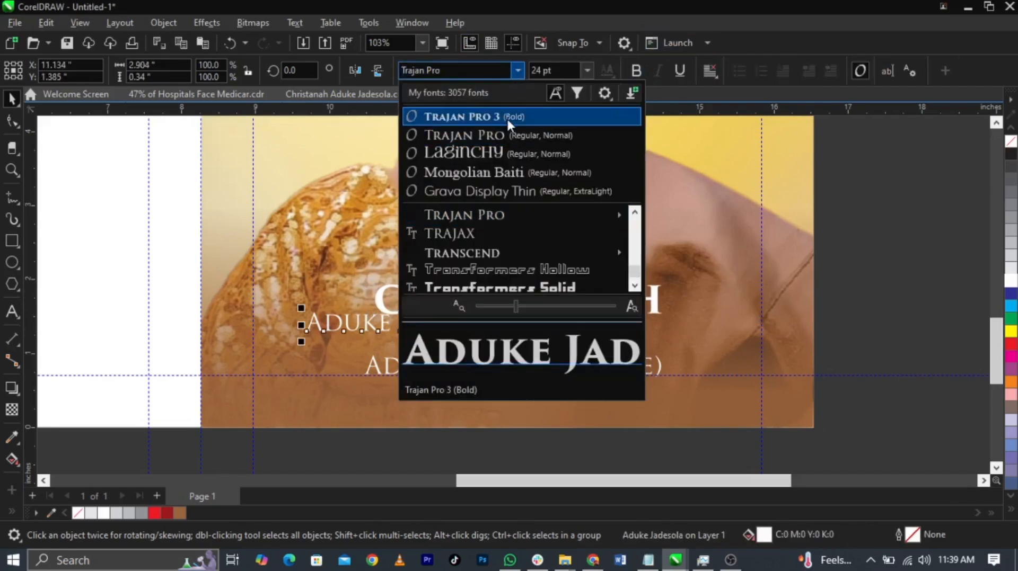
pyautogui.click(507, 116)
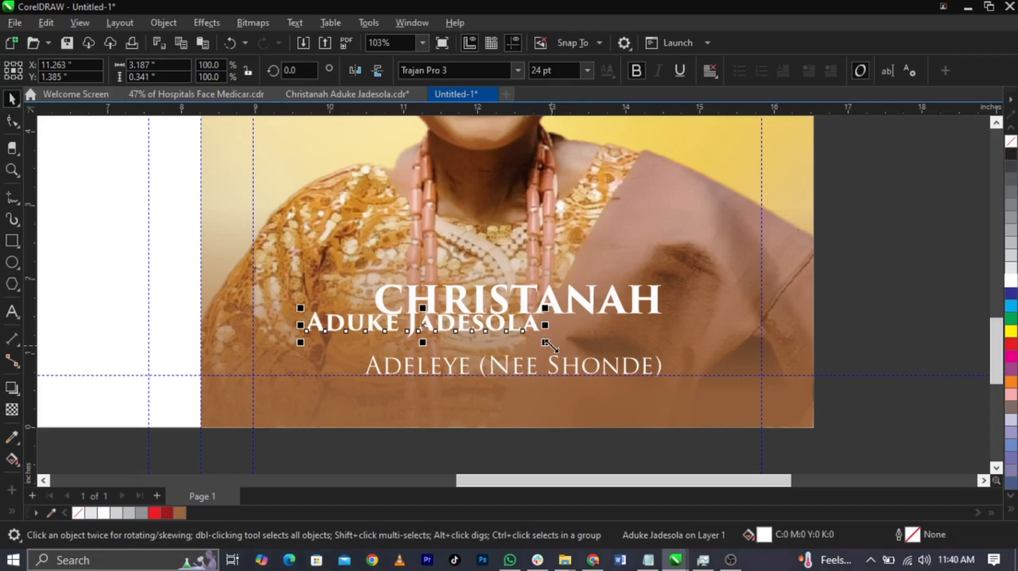
pyautogui.moveTo(546, 344); pyautogui.dragTo(710, 375)
# Cut the initial letter from the middle-name line and paste it as a separate text object above the name
pyautogui.doubleClick(339, 336)
pyautogui.moveTo(339, 336); pyautogui.dragTo(249, 336)
pyautogui.hotkey('ctrl', 'x')
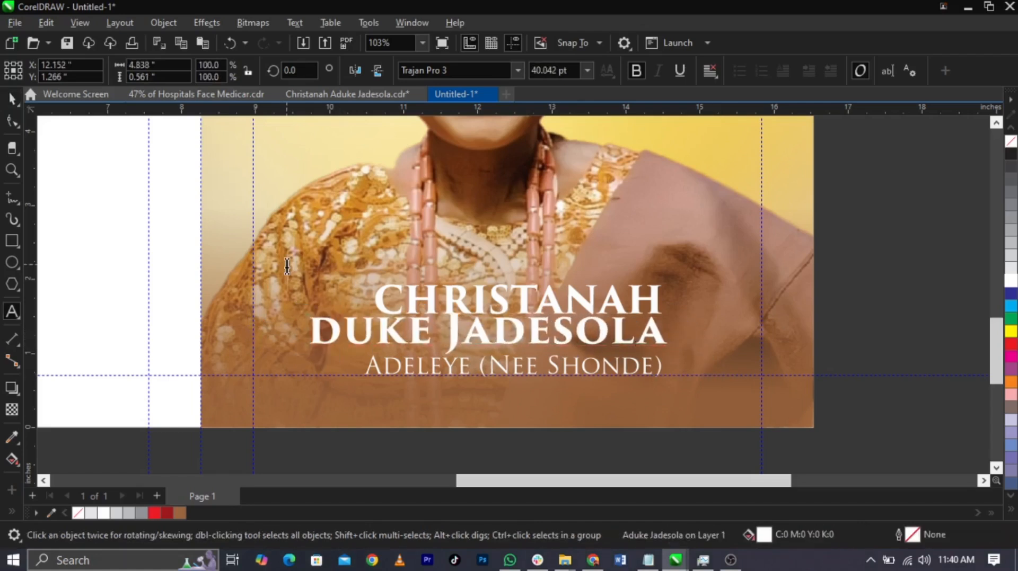
pyautogui.click(286, 265)
pyautogui.hotkey('ctrl', 'v')
pyautogui.hotkey('ctrl', 'space')
# Set the separate initial letter above the name in the Beautiful Heart font
pyautogui.click(444, 71)
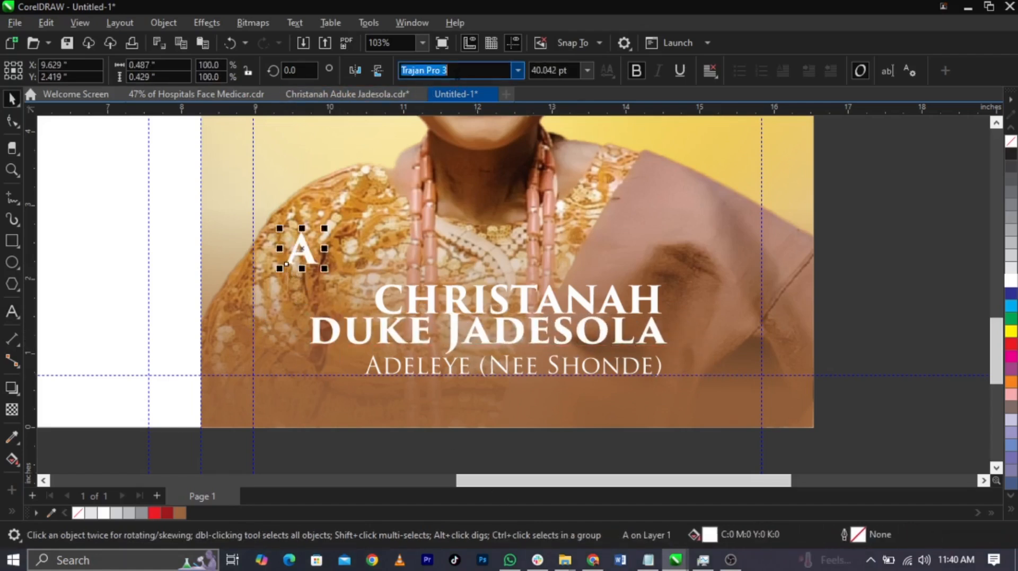
pyautogui.write('Beautiful Heart')
pyautogui.press('Return')
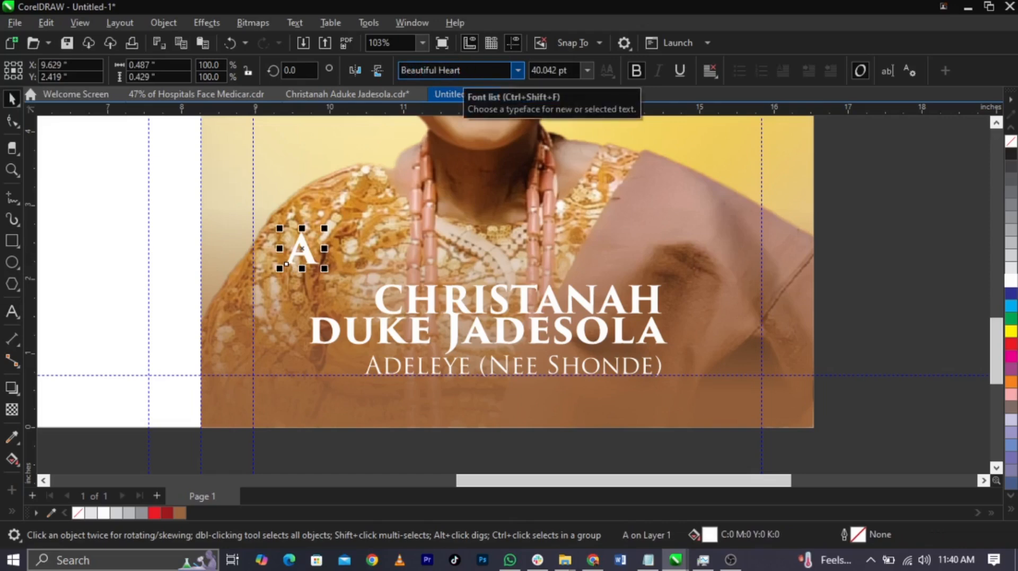
# Apply Title Case to the separate initial letter and move it down beside the start of the name lines
pyautogui.doubleClick(319, 256)
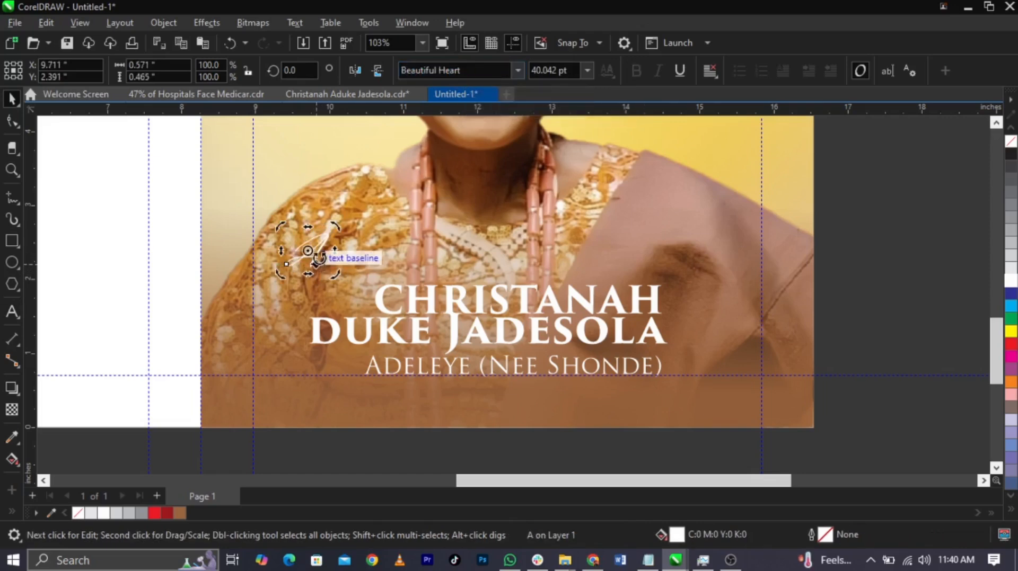
pyautogui.hotkey('ctrl', 'z')
pyautogui.doubleClick(317, 252)
pyautogui.hotkey('ctrl', 'a')
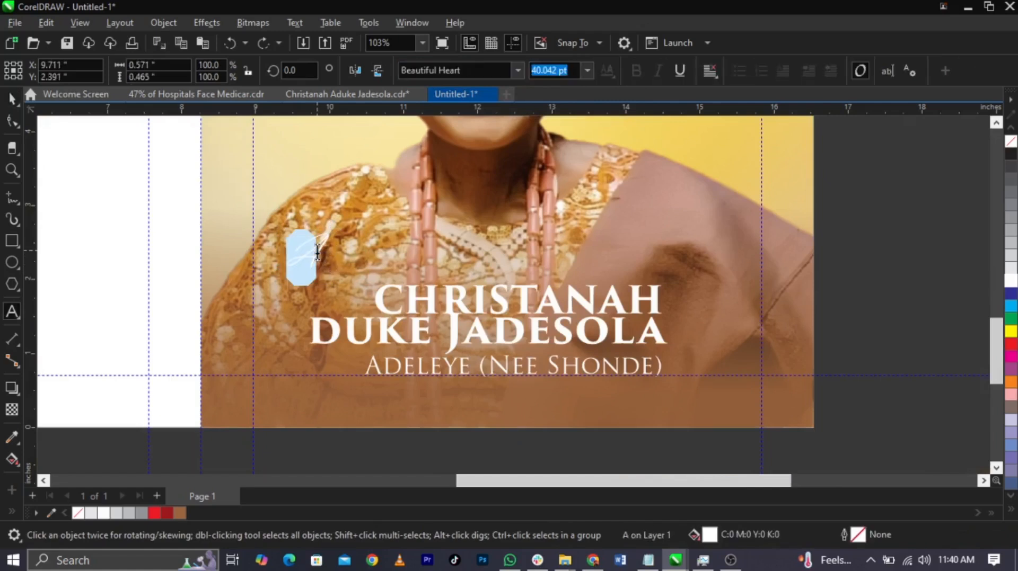
pyautogui.hotkey('shift', 'F3')
pyautogui.click(451, 280)
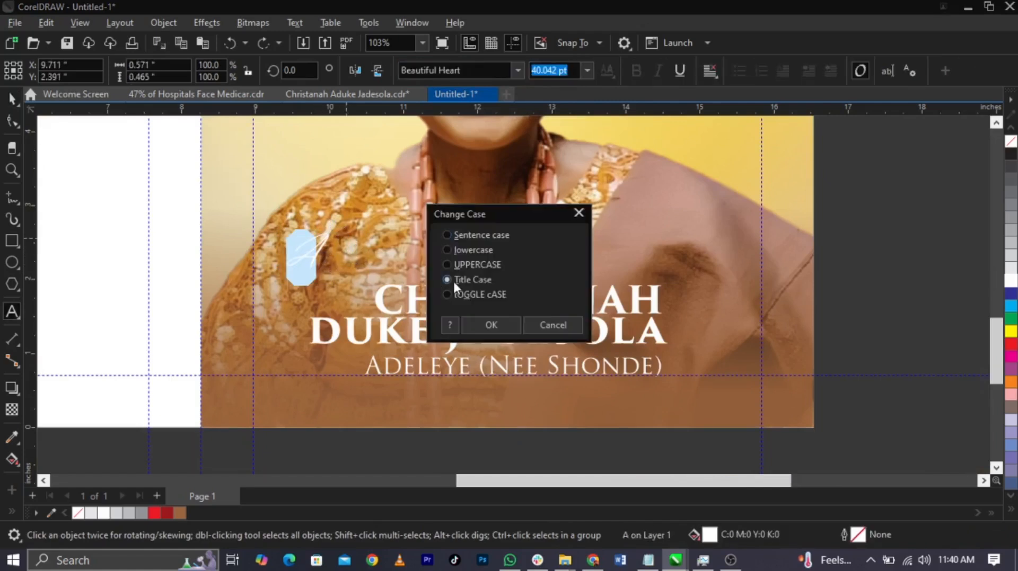
pyautogui.click(485, 324)
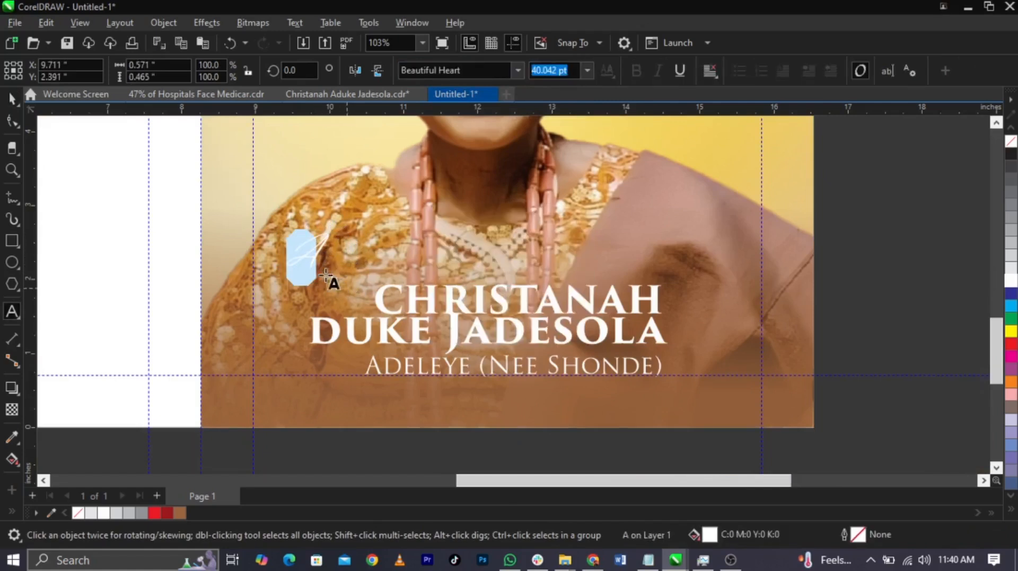
pyautogui.hotkey('ctrl', 'space')
pyautogui.moveTo(318, 258); pyautogui.dragTo(303, 301)
# Try a lowercase "a" in place of the separate initial letter and undo the replacement
pyautogui.press('F8')
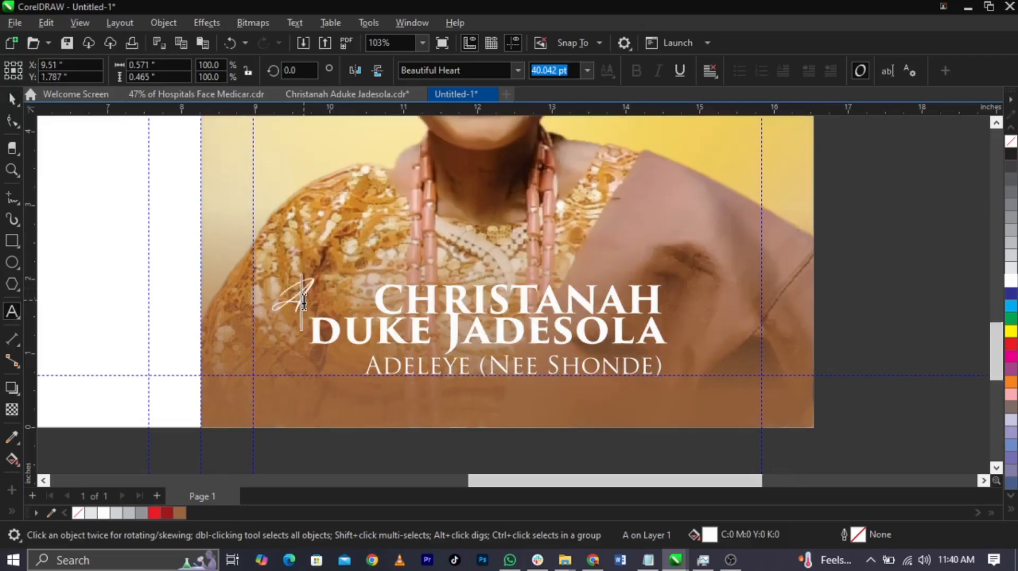
pyautogui.scroll(3, 303, 301)
pyautogui.press('BackSpace')
pyautogui.write('a')
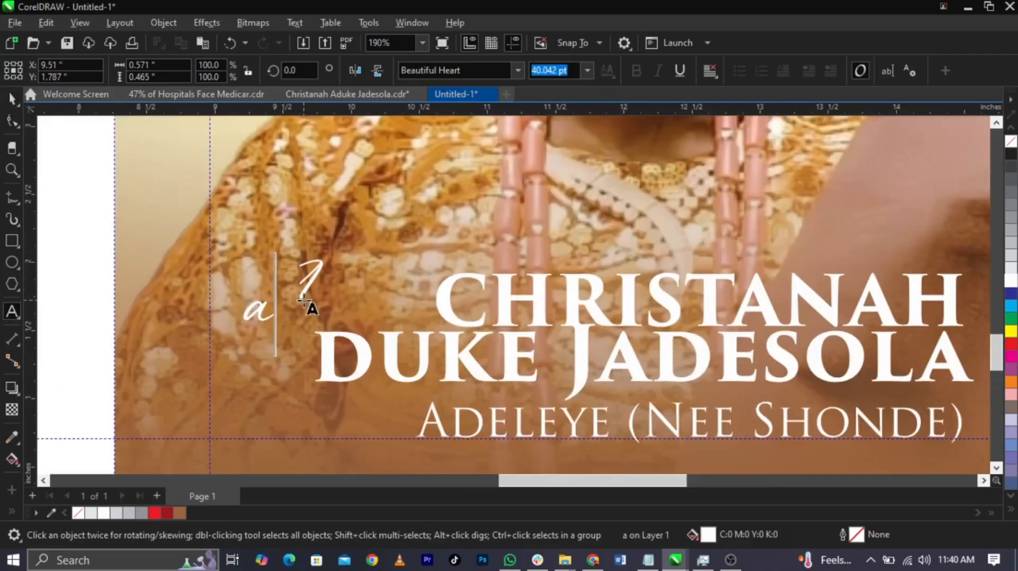
pyautogui.hotkey('ctrl', 'z')
pyautogui.hotkey('ctrl', 'space')
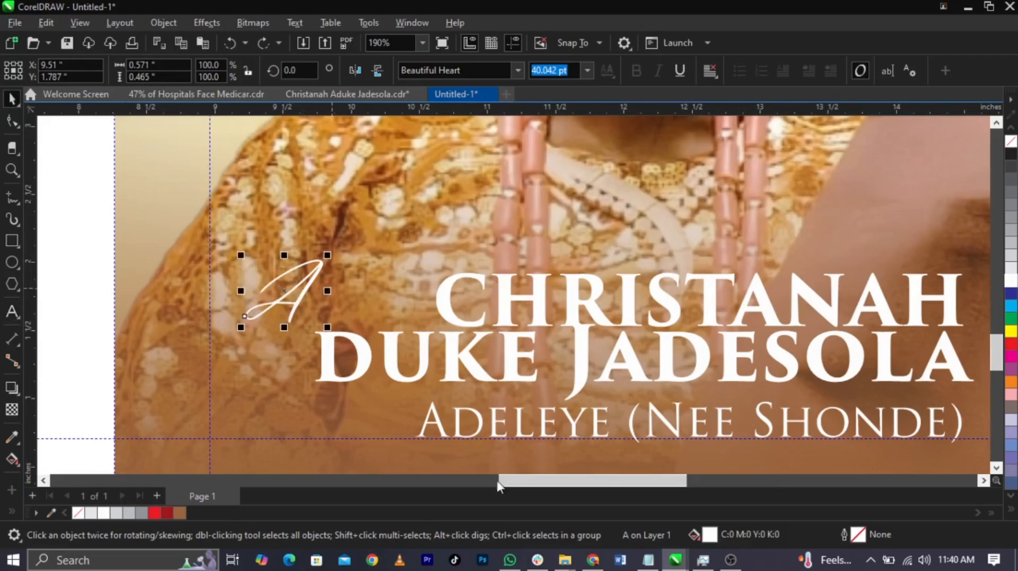
# Copy the font name BeautyDream from the Notepad text file and apply that font to the initial letter in CorelDRAW
pyautogui.click(647, 561)
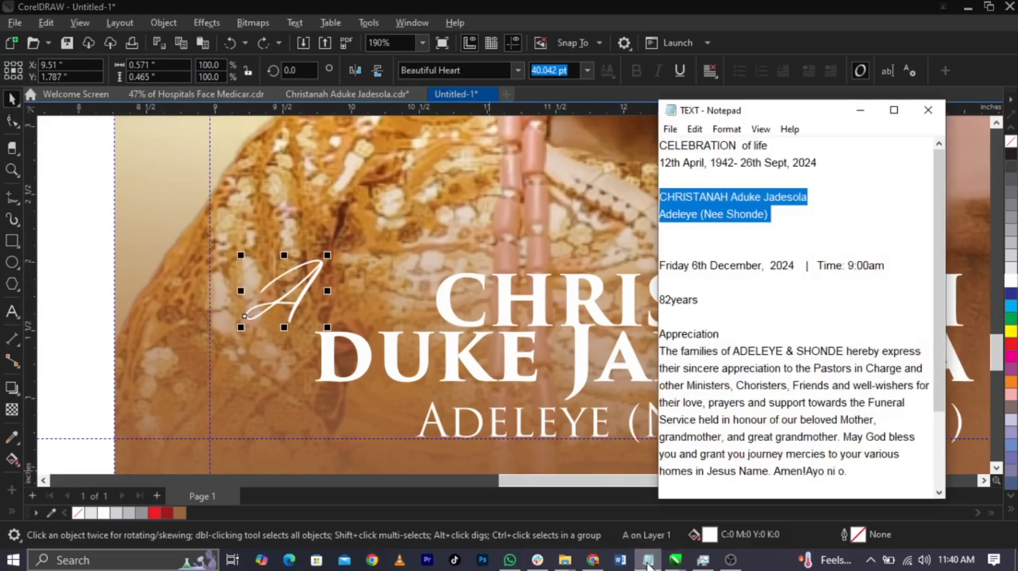
pyautogui.scroll(-2, 683, 456)
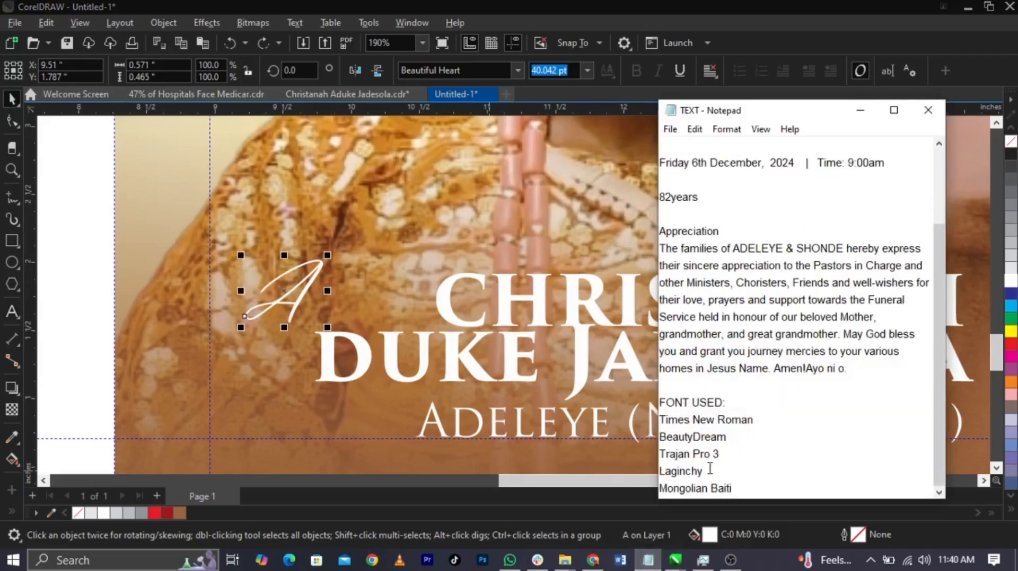
pyautogui.moveTo(726, 438); pyautogui.dragTo(643, 440)
pyautogui.hotkey('ctrl', 'c')
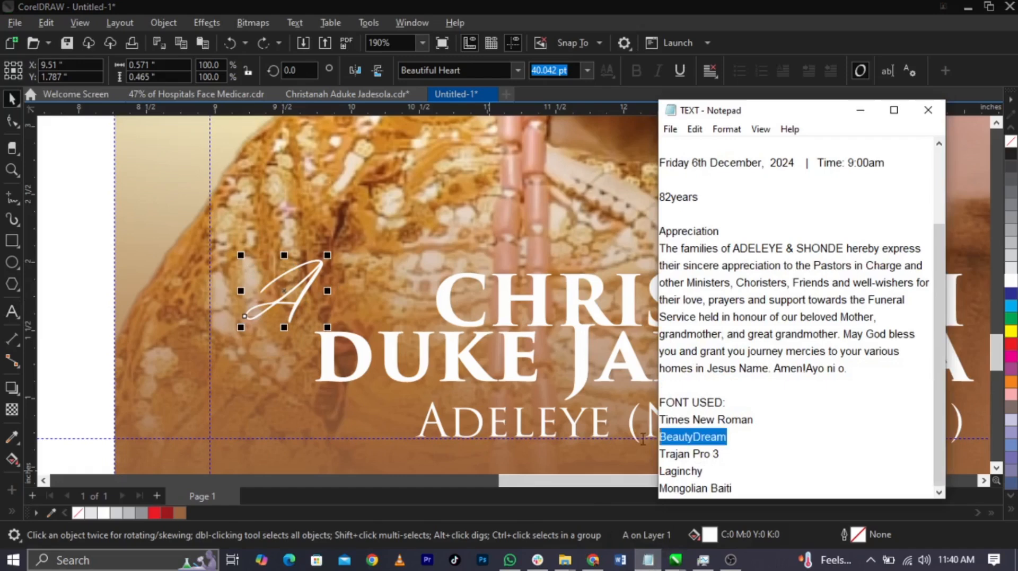
pyautogui.click(297, 279)
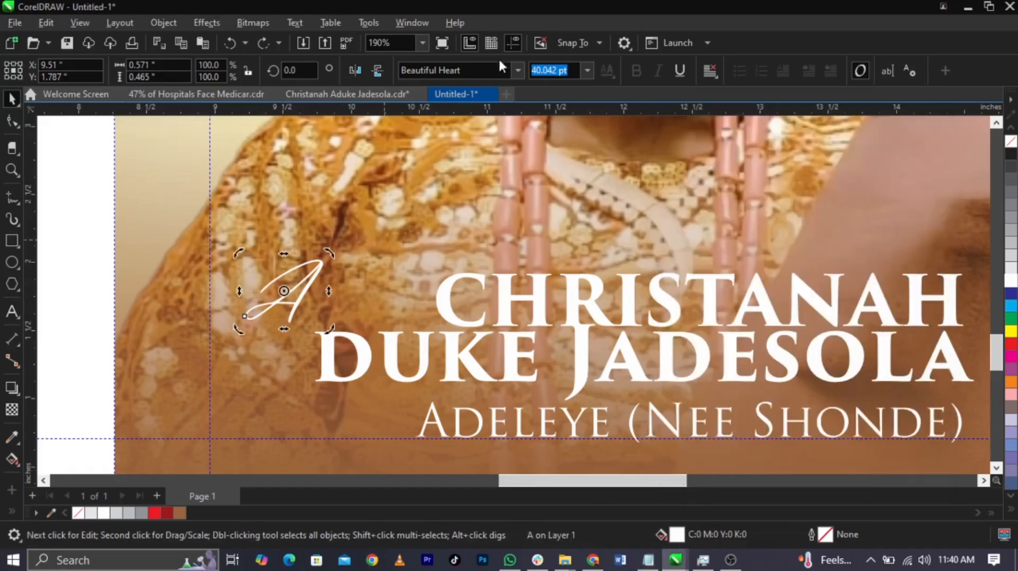
pyautogui.click(500, 70)
pyautogui.hotkey('ctrl', 'v')
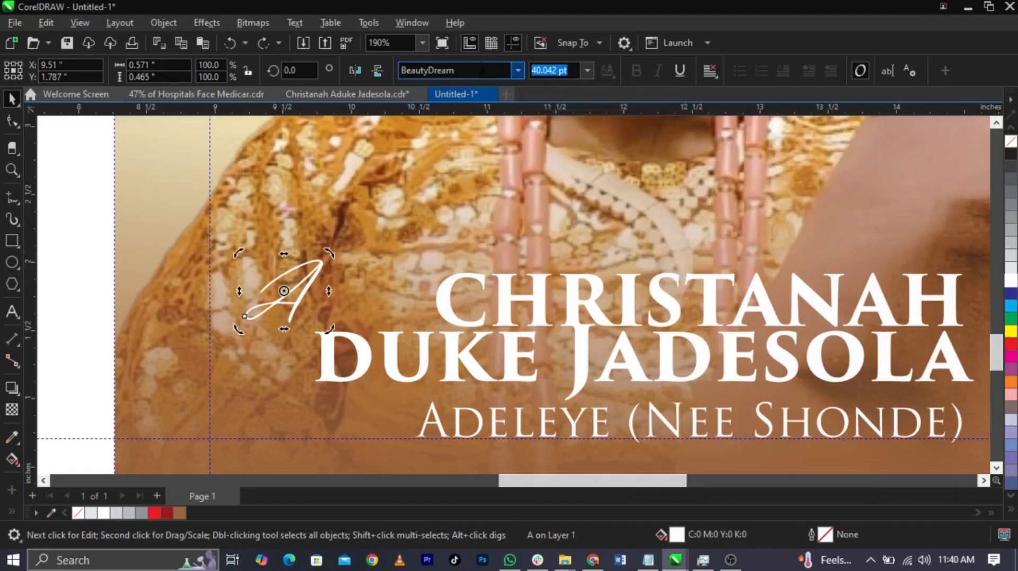
pyautogui.press('Return')
pyautogui.click(332, 285)
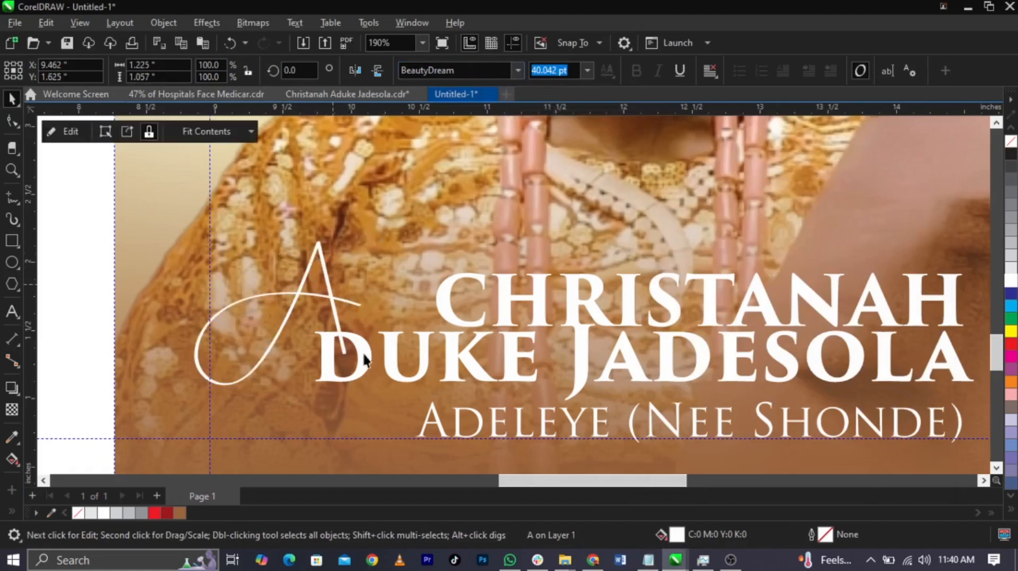
# Enlarge the initial letter to about 67 pt and move it against the start of the middle-name line
pyautogui.click(338, 323)
pyautogui.moveTo(338, 322); pyautogui.dragTo(317, 363)
pyautogui.moveTo(348, 277); pyautogui.dragTo(411, 226)
pyautogui.moveTo(348, 331); pyautogui.dragTo(305, 327)
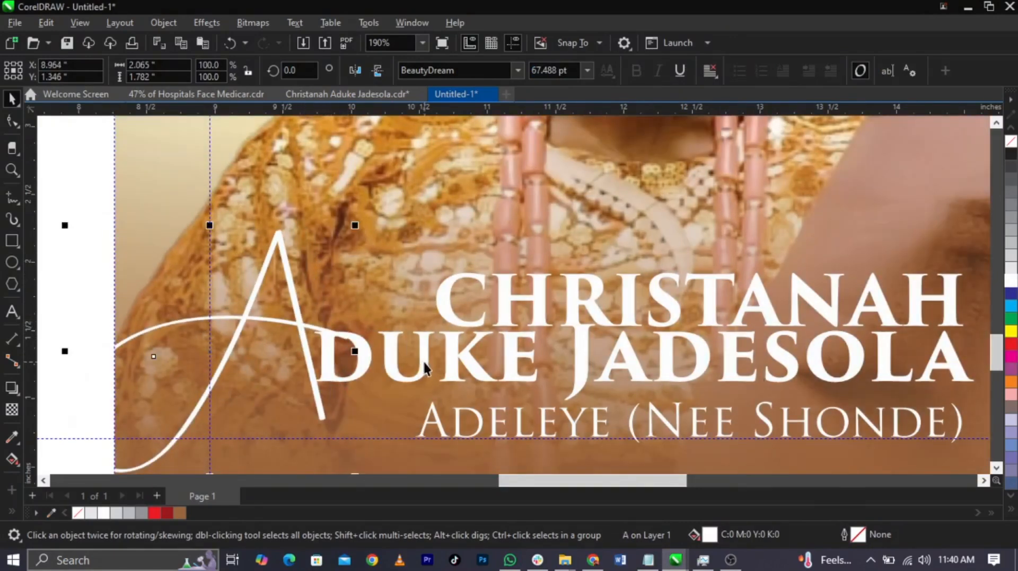
# Shrink the middle-name line and the initial letter, and fit them together with the first name starting beside the initial
pyautogui.keyDown('shift'); pyautogui.click(425, 364); pyautogui.keyUp('shift')
pyautogui.scroll(-1, 200, 389)
pyautogui.moveTo(112, 427); pyautogui.dragTo(224, 423)
pyautogui.moveTo(484, 336); pyautogui.dragTo(514, 342)
pyautogui.click(397, 308)
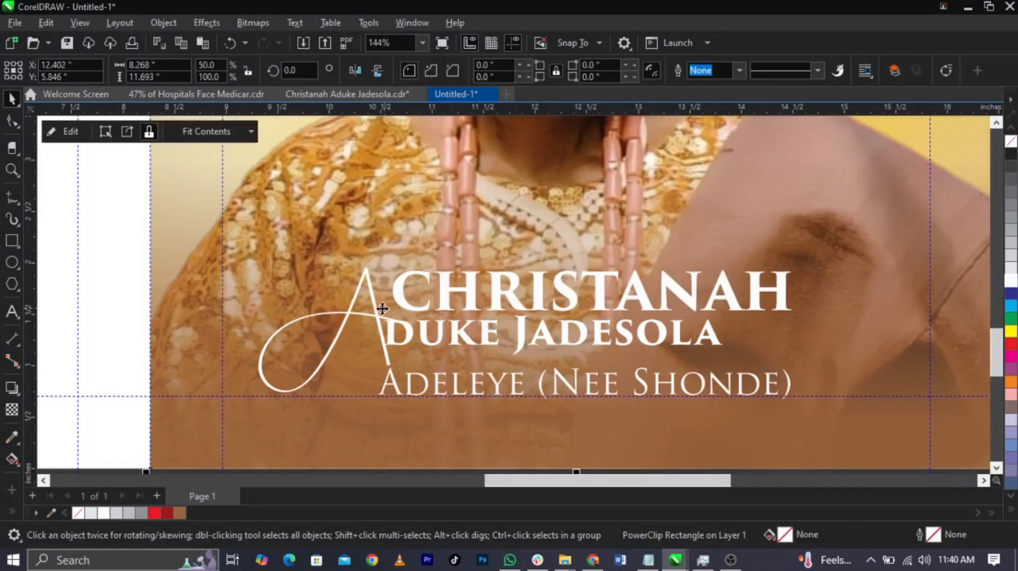
pyautogui.click(379, 322)
pyautogui.scroll(1, 381, 298)
# Shrink the first name to about 20 pt and the surname line to about 11 pt, placing the surname under the end of the middle names
pyautogui.click(447, 304)
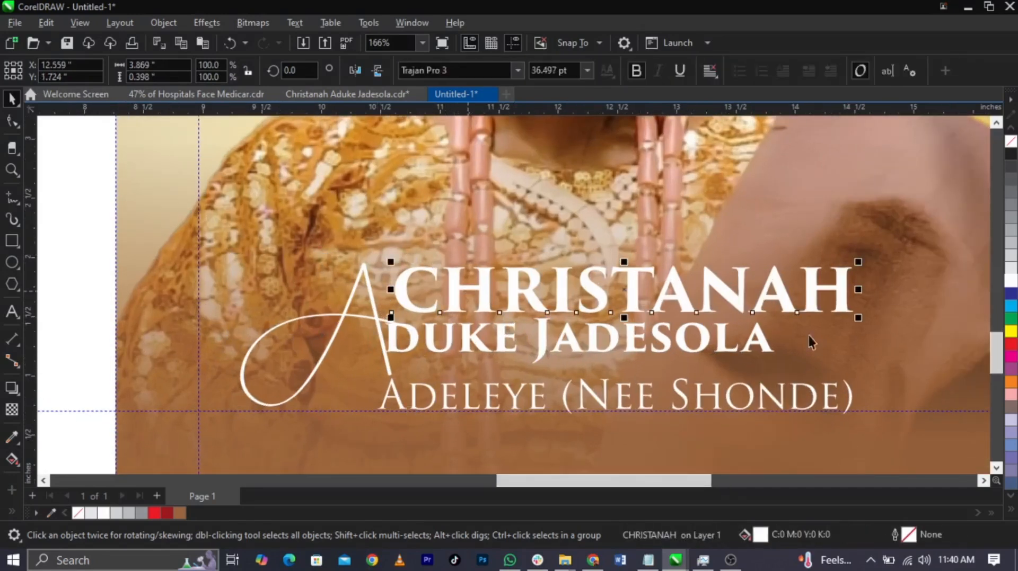
pyautogui.moveTo(857, 317); pyautogui.dragTo(646, 304)
pyautogui.moveTo(857, 418); pyautogui.dragTo(769, 379)
pyautogui.moveTo(502, 393); pyautogui.dragTo(583, 385)
pyautogui.moveTo(654, 377); pyautogui.dragTo(618, 371)
pyautogui.moveTo(753, 385); pyautogui.dragTo(774, 389)
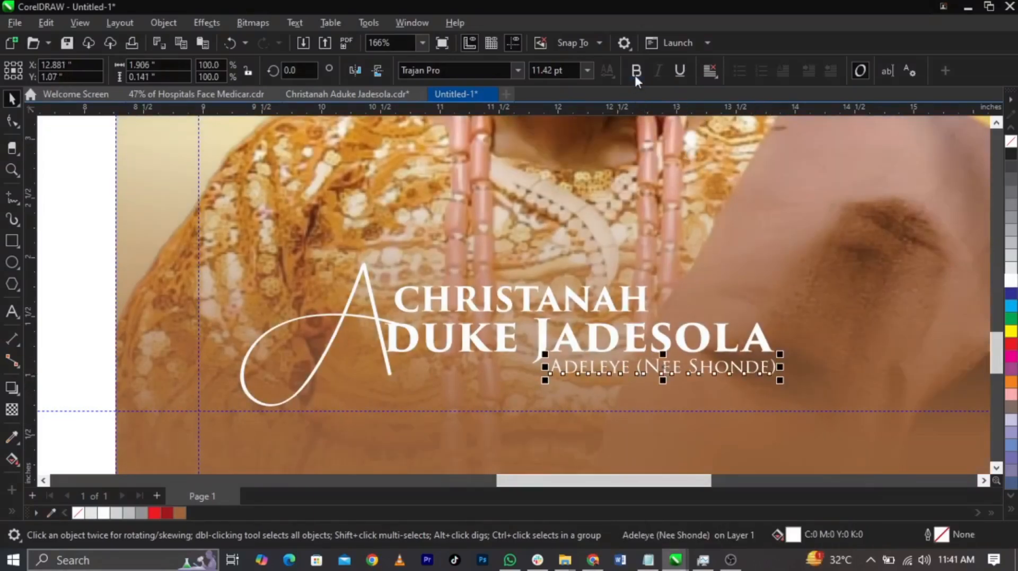
# Group the four name text objects, enlarge the group to about 4.96 in wide and place it low on the front cover
pyautogui.moveTo(848, 229); pyautogui.dragTo(128, 423)
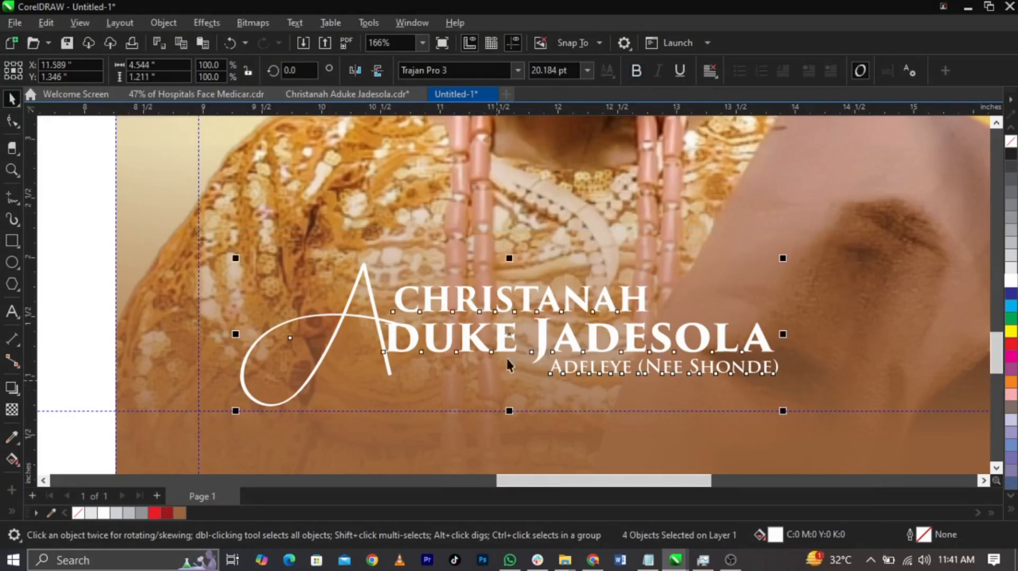
pyautogui.moveTo(540, 334); pyautogui.dragTo(579, 342)
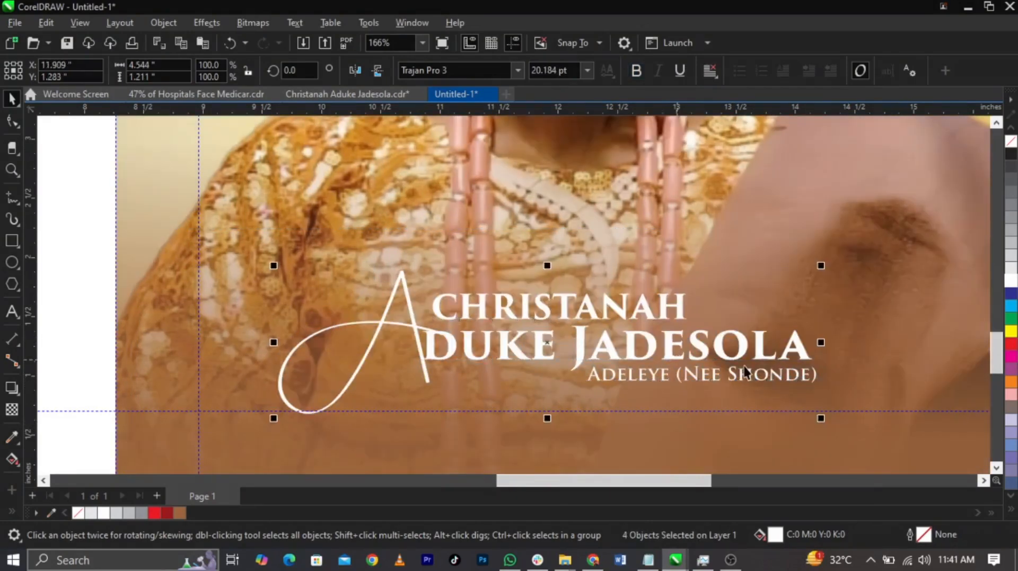
pyautogui.hotkey('ctrl', 'g')
pyautogui.moveTo(833, 426)
pyautogui.mouseDown()
pyautogui.moveTo(848, 434)
pyautogui.moveTo(844, 427)
pyautogui.mouseUp()
pyautogui.moveTo(816, 368); pyautogui.dragTo(815, 398)
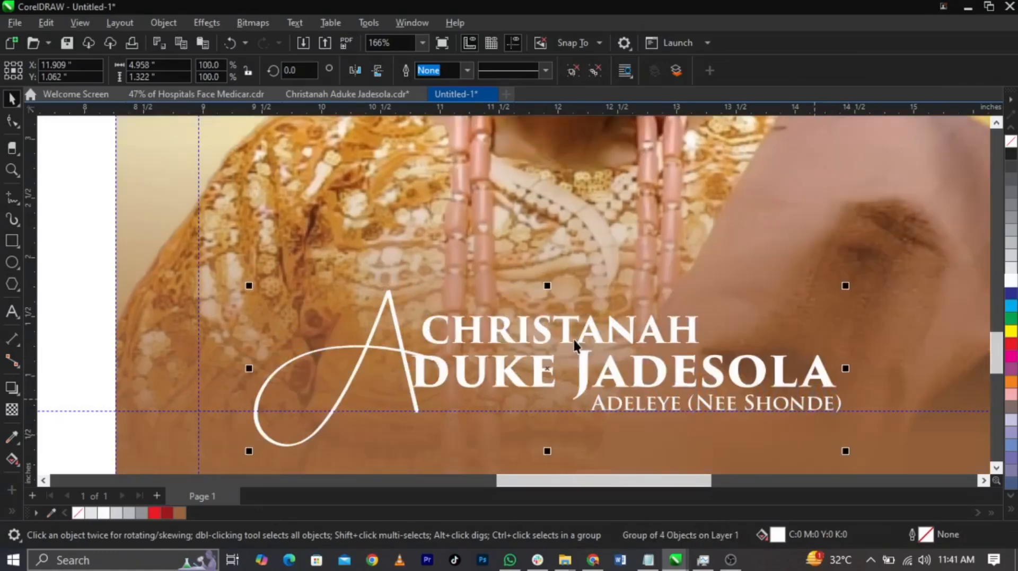
pyautogui.scroll(-3, 575, 342)
pyautogui.moveTo(726, 359); pyautogui.dragTo(737, 360)
# Copy the line "Friday 6th December, 2024 | Time: 9:00am" from Notepad and paste it as text below the name group
pyautogui.click(648, 560)
pyautogui.scroll(3, 703, 311)
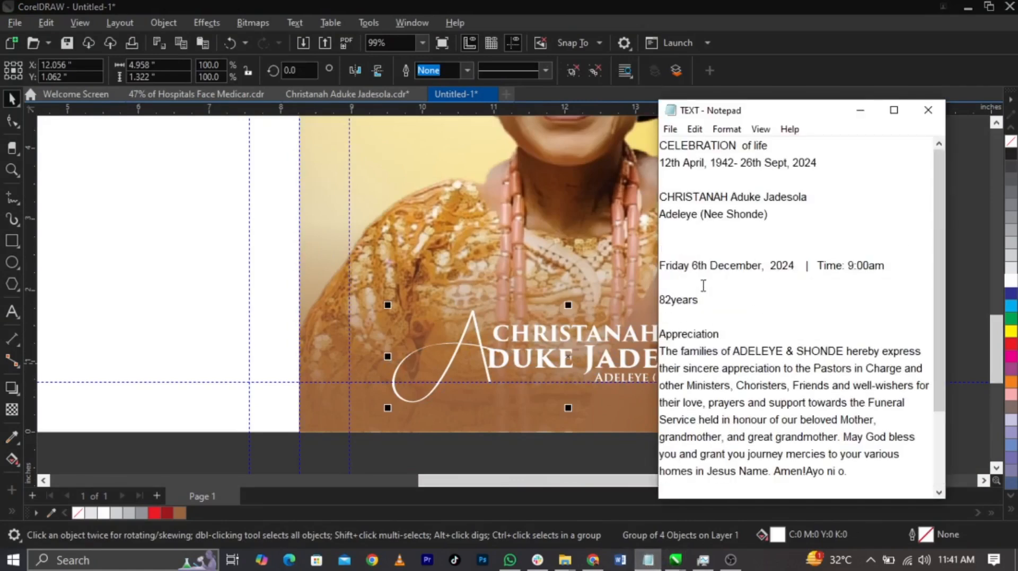
pyautogui.moveTo(902, 266); pyautogui.dragTo(641, 272)
pyautogui.hotkey('ctrl', 'c')
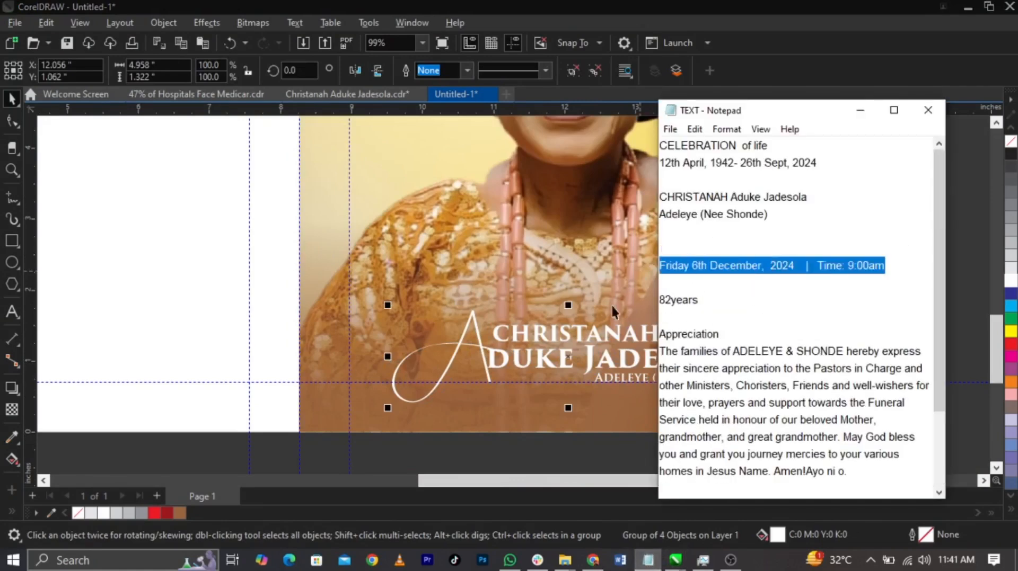
pyautogui.click(534, 354)
pyautogui.press('F8')
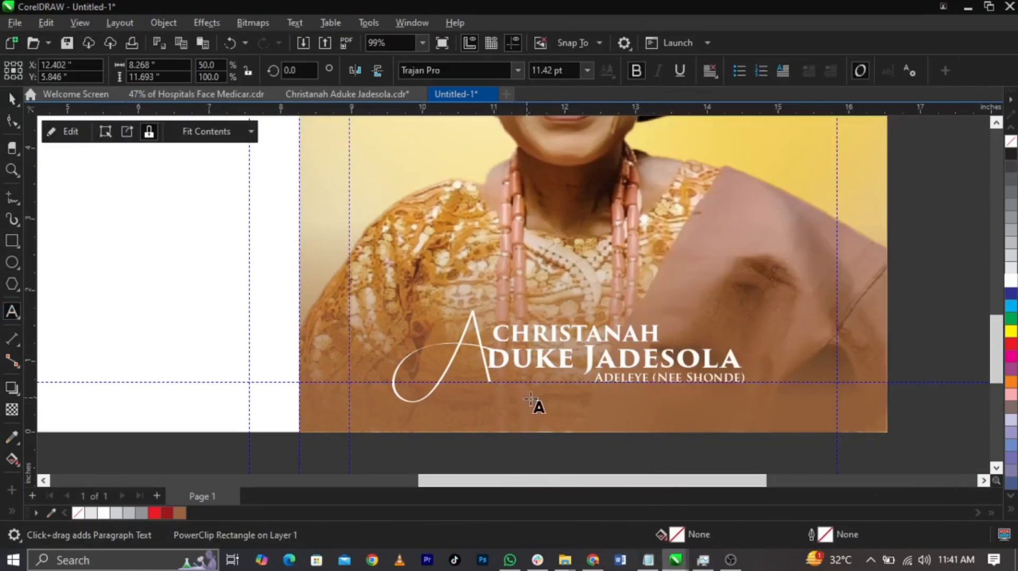
pyautogui.click(528, 399)
pyautogui.hotkey('ctrl', 'v')
pyautogui.hotkey('ctrl', 'space')
# Shrink the date and time line to about 7.6 pt and centre it horizontally on the front cover
pyautogui.moveTo(796, 419); pyautogui.dragTo(723, 418)
pyautogui.keyDown('shift'); pyautogui.click(762, 414); pyautogui.keyUp('shift')
pyautogui.press('c')
pyautogui.click(920, 415)
# Widen the letter spacing of the date and time line and centre it on the cover again
pyautogui.scroll(2, 654, 404)
pyautogui.moveTo(660, 406); pyautogui.dragTo(841, 424)
pyautogui.press('F10')
pyautogui.press('space')
pyautogui.keyDown('shift'); pyautogui.click(652, 426); pyautogui.keyUp('shift')
pyautogui.press('c')
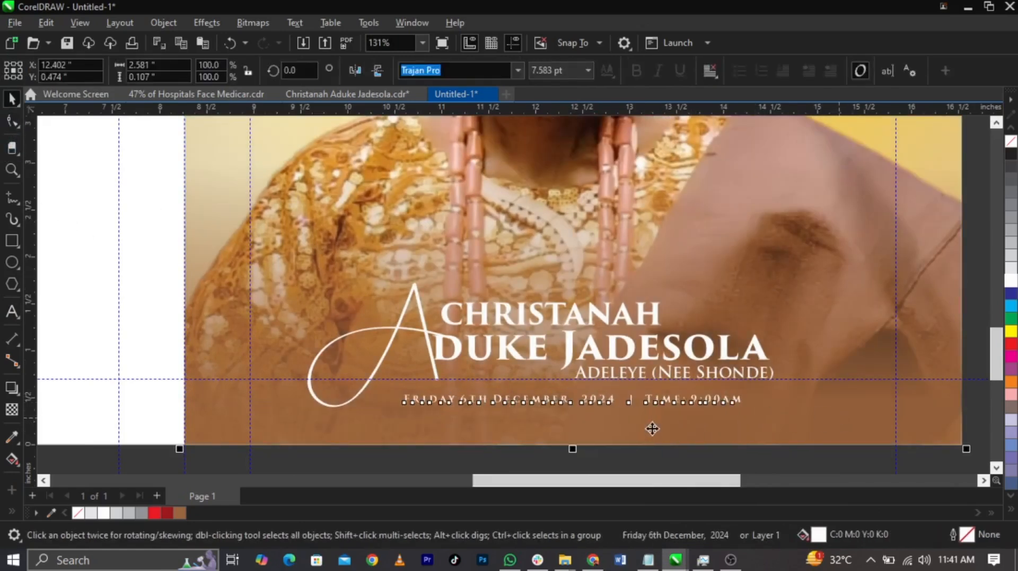
pyautogui.scroll(-2, 651, 426)
pyautogui.click(923, 336)
# Enlarge the date and time line to about 8.3 pt and align its end with the end of the surname line
pyautogui.scroll(2, 694, 420)
pyautogui.click(716, 403)
pyautogui.moveTo(726, 402); pyautogui.dragTo(761, 424)
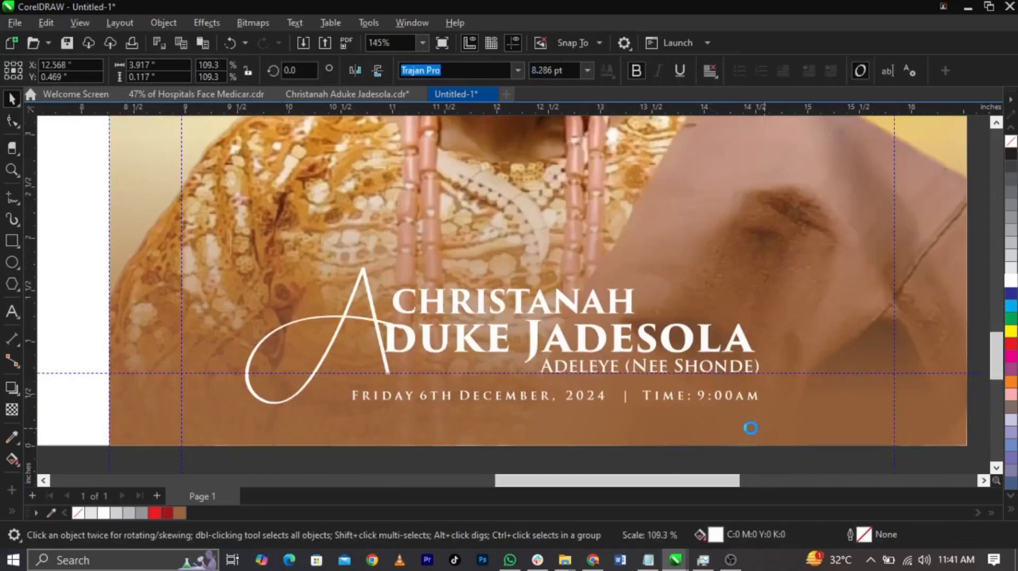
pyautogui.moveTo(345, 410)
pyautogui.mouseDown()
pyautogui.moveTo(341, 420)
pyautogui.moveTo(345, 410)
pyautogui.mouseUp()
pyautogui.scroll(-2, 365, 400)
pyautogui.click(803, 345)
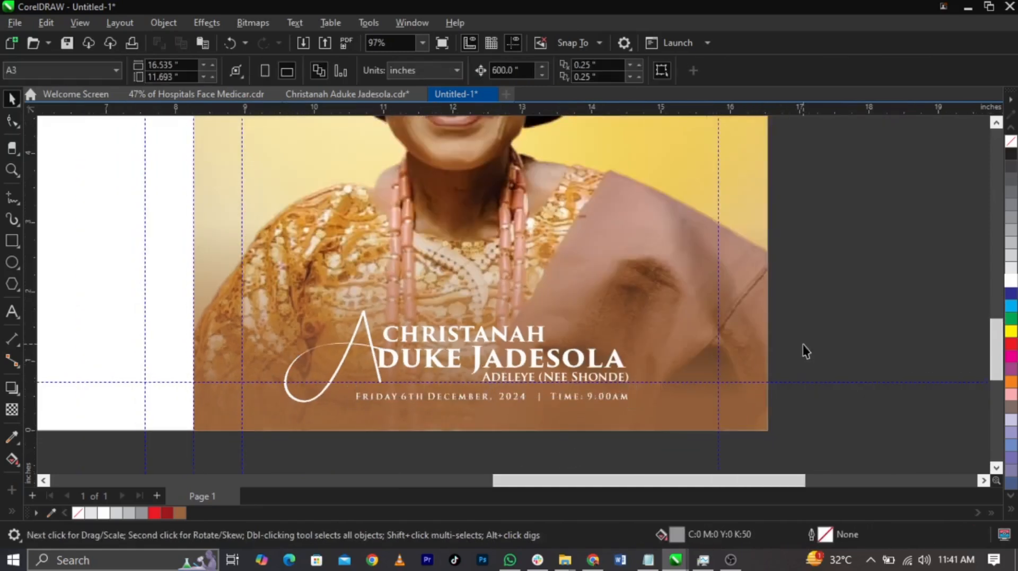
# Move the gold seal image onto the cover beside the name group and shrink it to about 0.92 in wide
pyautogui.scroll(-2, 803, 348)
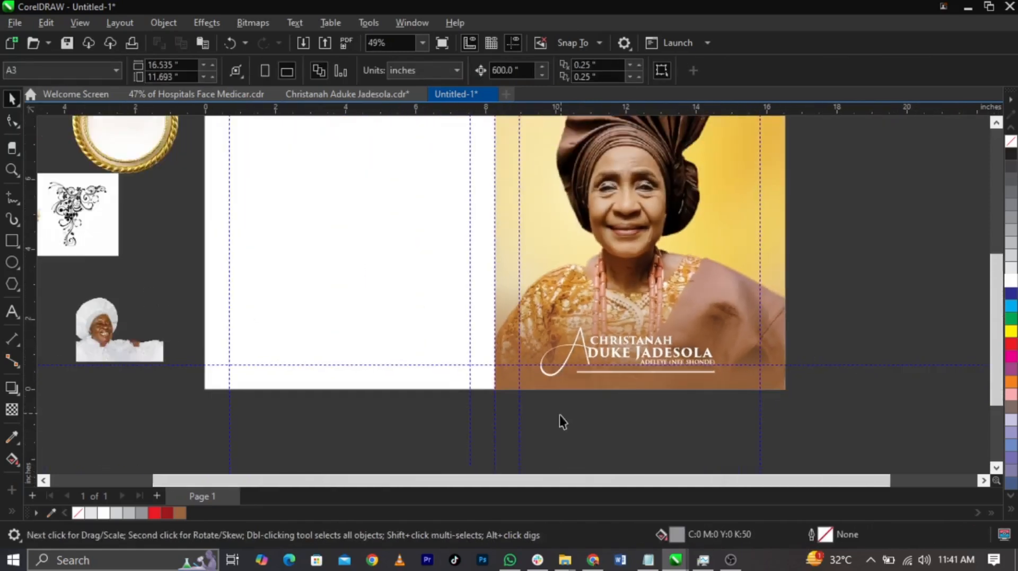
pyautogui.scroll(-1, 559, 415)
pyautogui.moveTo(182, 189); pyautogui.dragTo(682, 374)
pyautogui.scroll(5, 681, 374)
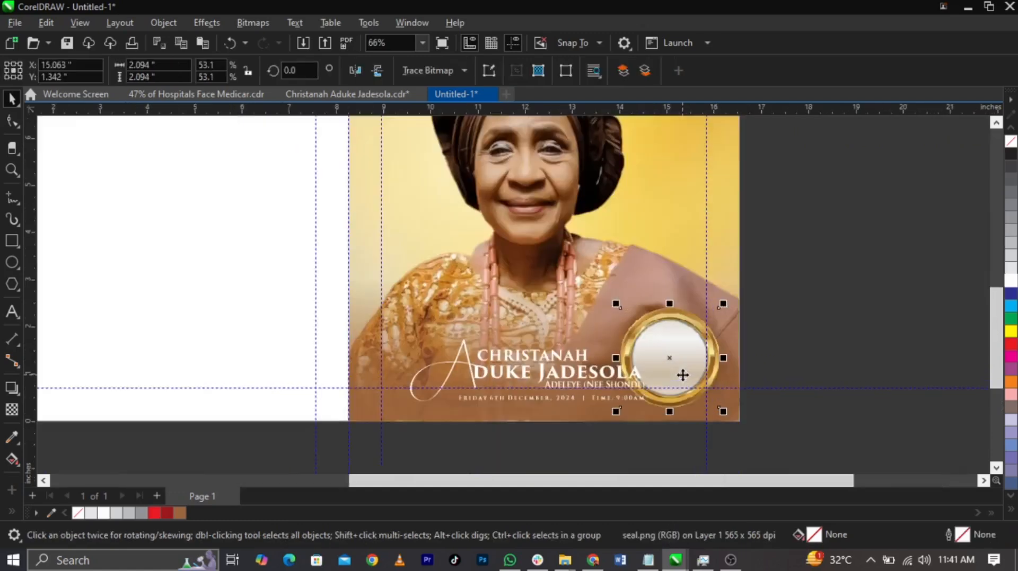
pyautogui.moveTo(758, 250); pyautogui.dragTo(752, 303)
pyautogui.scroll(2, 700, 357)
pyautogui.moveTo(666, 358); pyautogui.dragTo(691, 383)
pyautogui.moveTo(726, 297); pyautogui.dragTo(738, 286)
pyautogui.scroll(1, 694, 381)
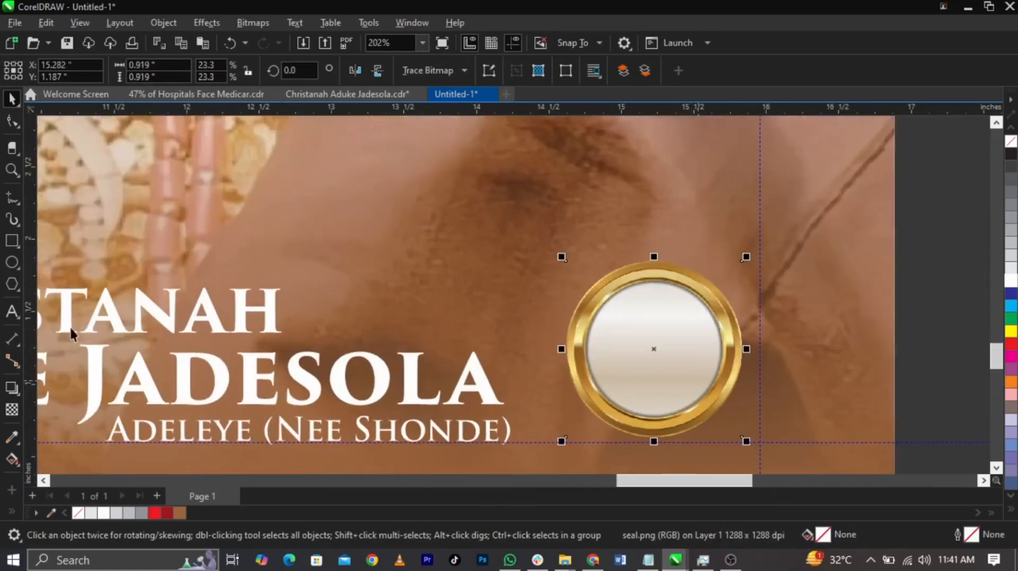
# Draw a circle about 0.73 in wide over the seal's inner disc and fill it with dark red C22 M100 Y100 K25
pyautogui.click(7, 268)
pyautogui.moveTo(577, 281); pyautogui.dragTo(725, 430)
pyautogui.press('space')
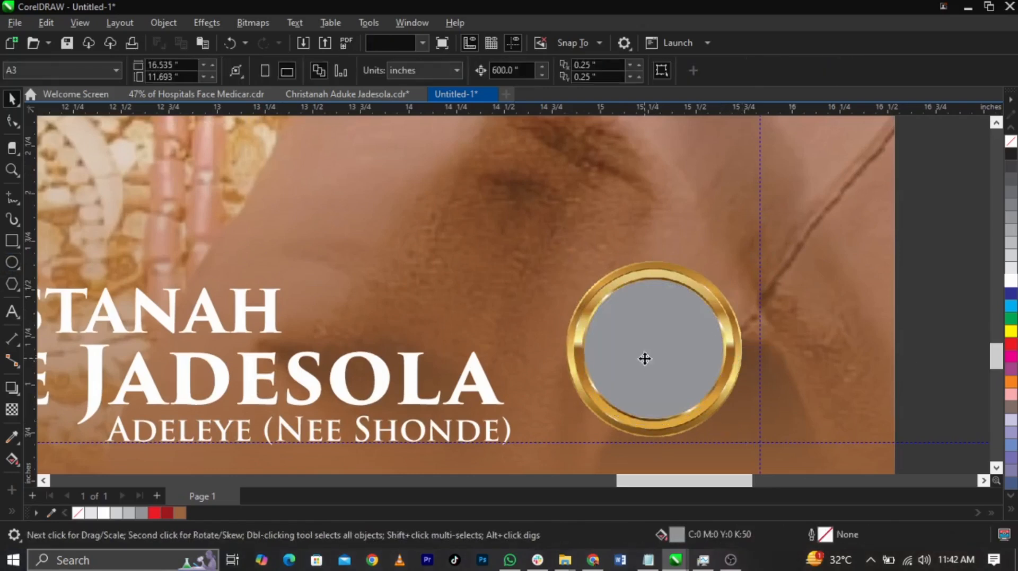
pyautogui.scroll(1, 645, 363)
pyautogui.click(167, 513)
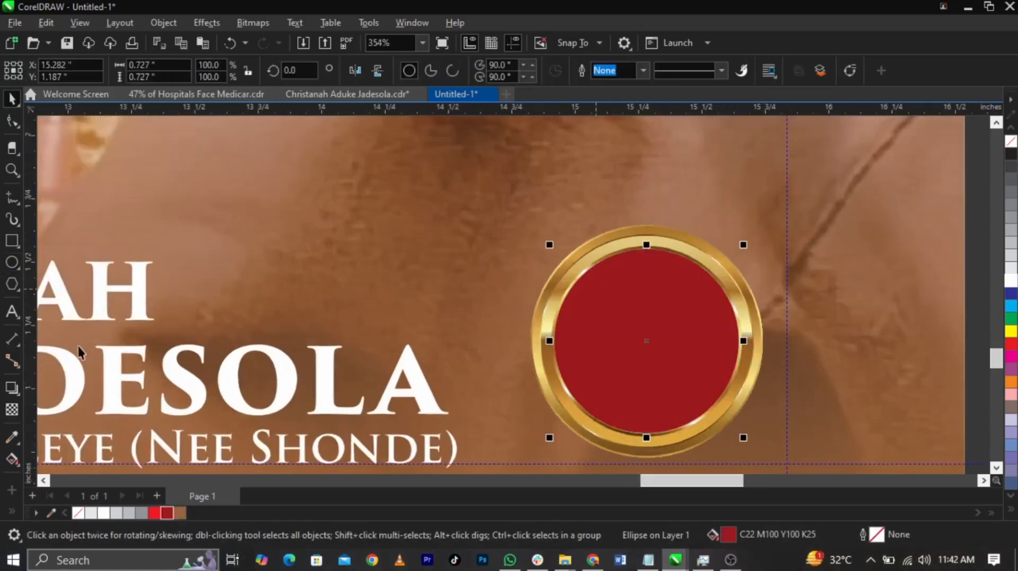
# Give the red circle on the seal an elliptical fountain fill running from its centre out to its edge
pyautogui.click(604, 335)
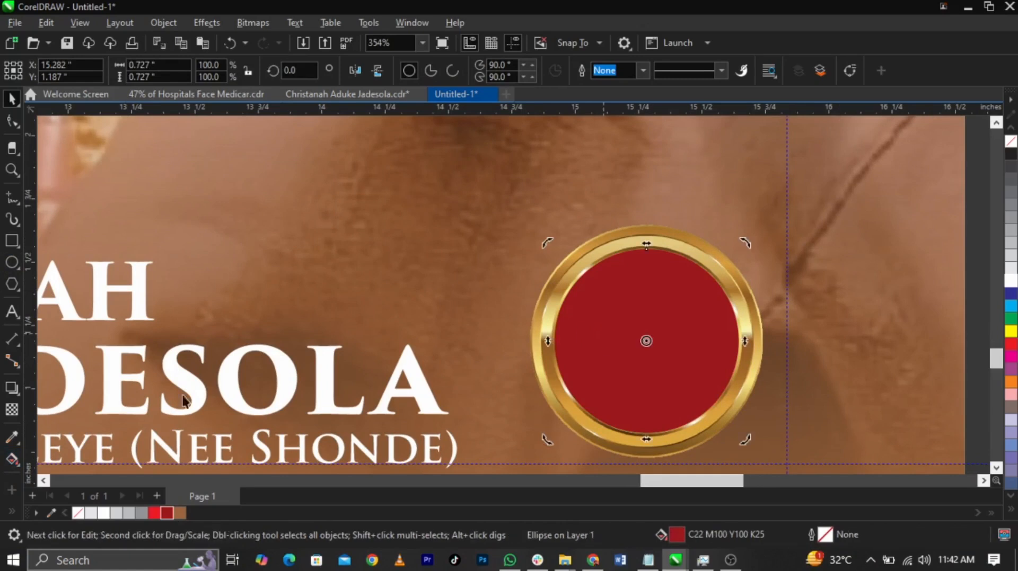
pyautogui.click(10, 462)
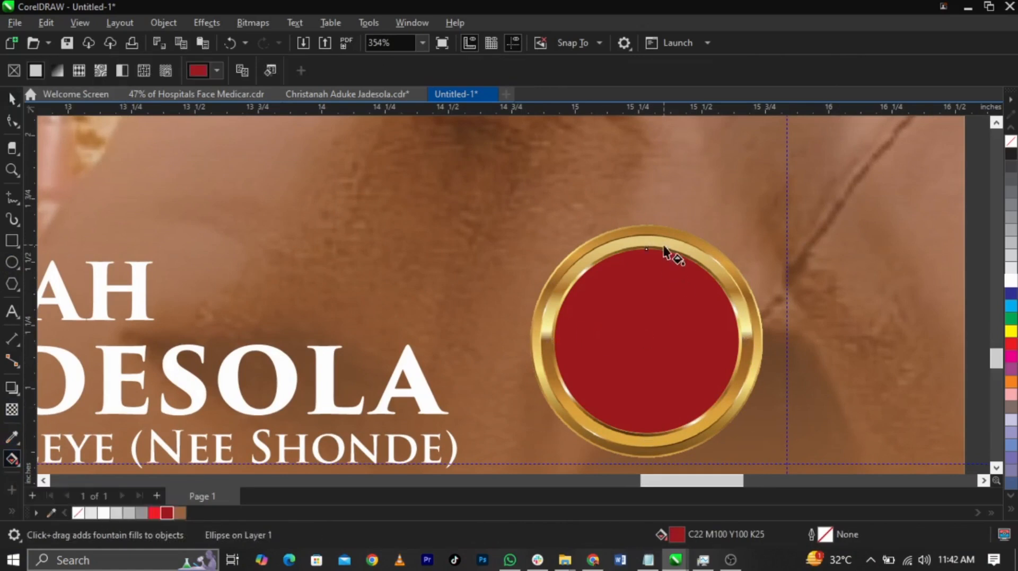
pyautogui.moveTo(649, 259); pyautogui.dragTo(647, 421)
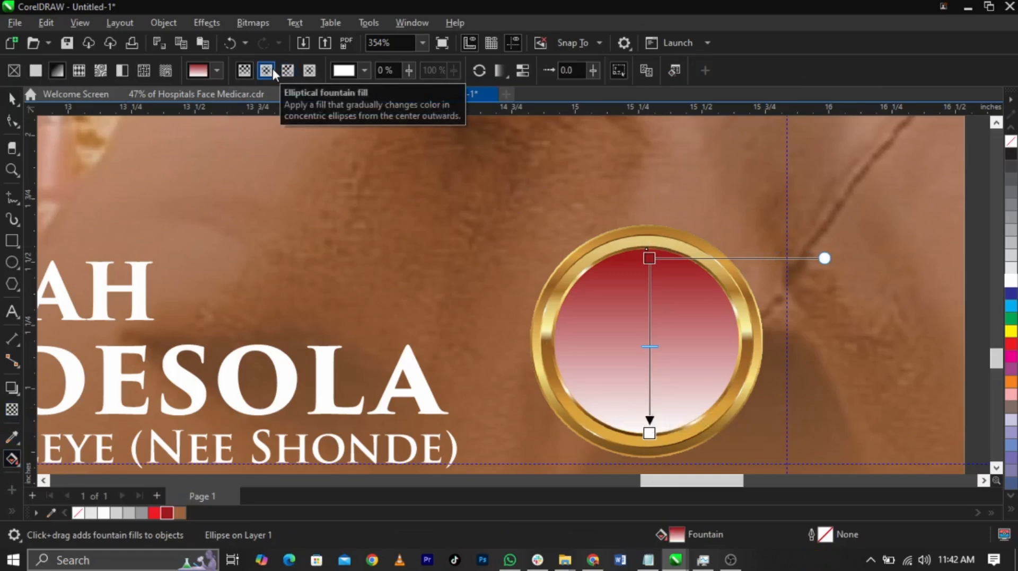
pyautogui.click(273, 68)
pyautogui.moveTo(652, 368); pyautogui.dragTo(648, 366)
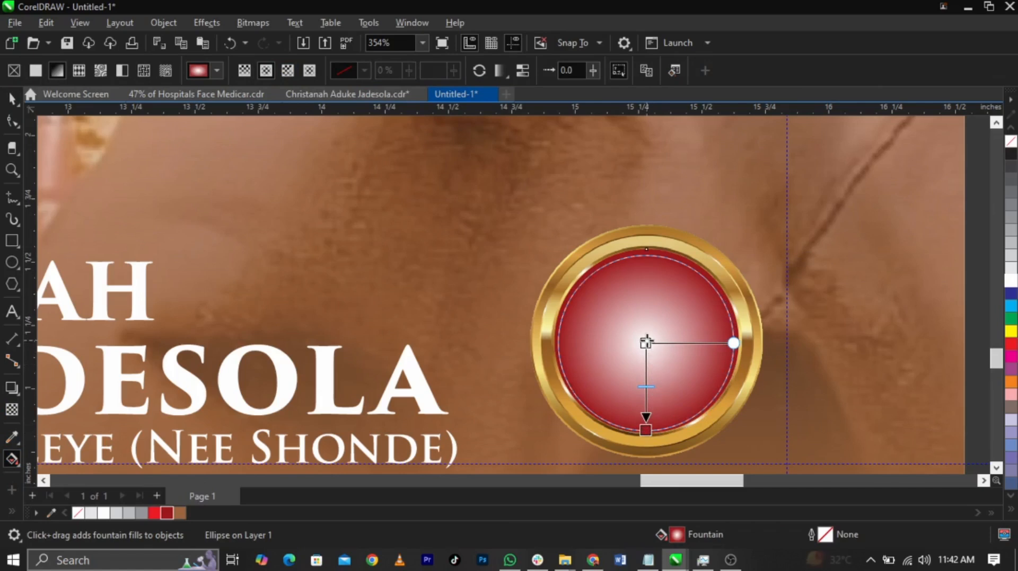
# Set the fountain fill's centre to the document's dark red and its outer end to a much darker shade of that red
pyautogui.click(646, 342)
pyautogui.click(682, 334)
pyautogui.click(793, 304)
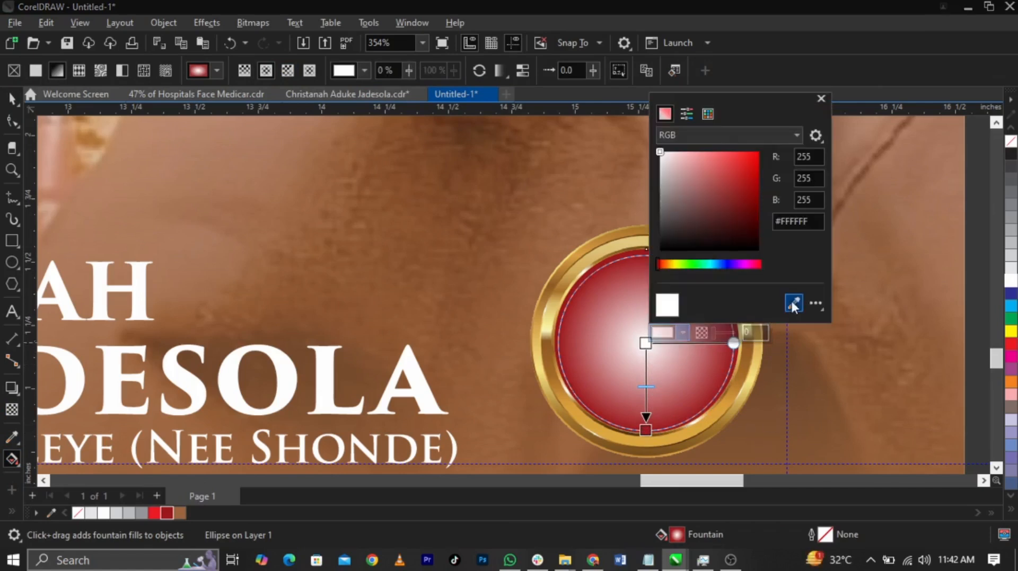
pyautogui.click(169, 510)
pyautogui.click(646, 430)
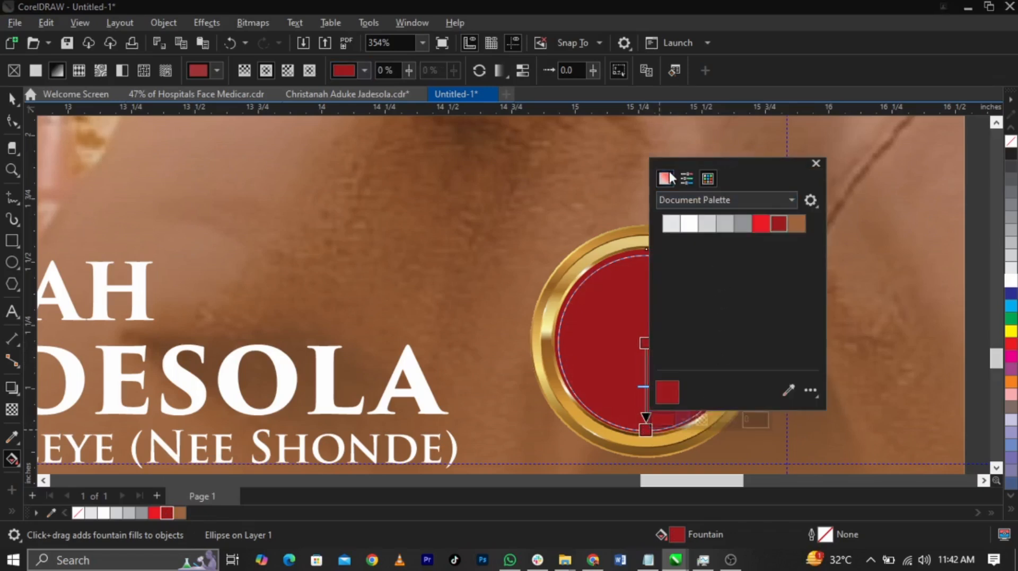
pyautogui.click(669, 176)
pyautogui.moveTo(753, 284)
pyautogui.mouseDown()
pyautogui.moveTo(755, 270)
pyautogui.moveTo(741, 270)
pyautogui.moveTo(755, 280)
pyautogui.mouseUp()
pyautogui.click(629, 325)
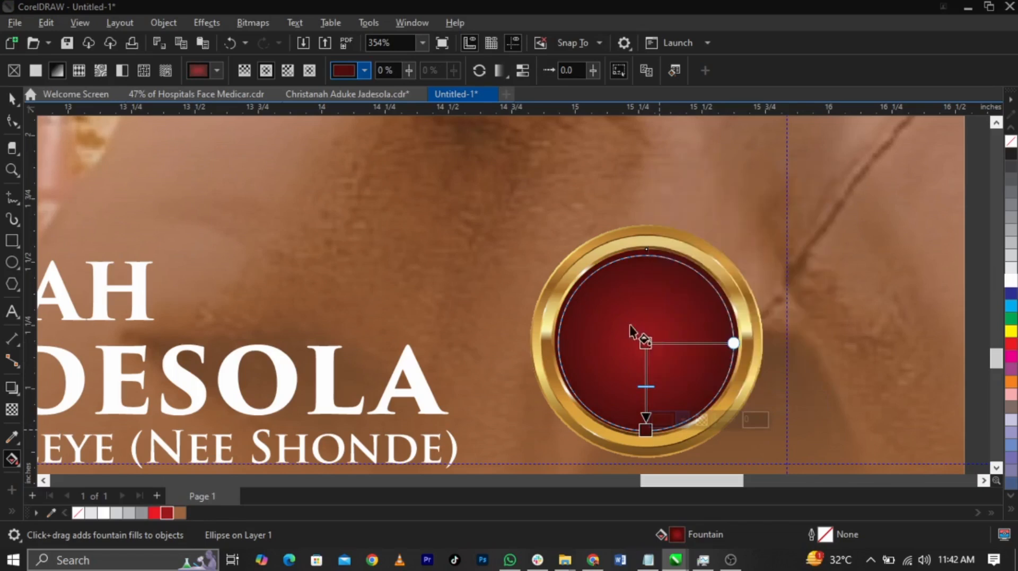
pyautogui.click(646, 362)
pyautogui.press('space')
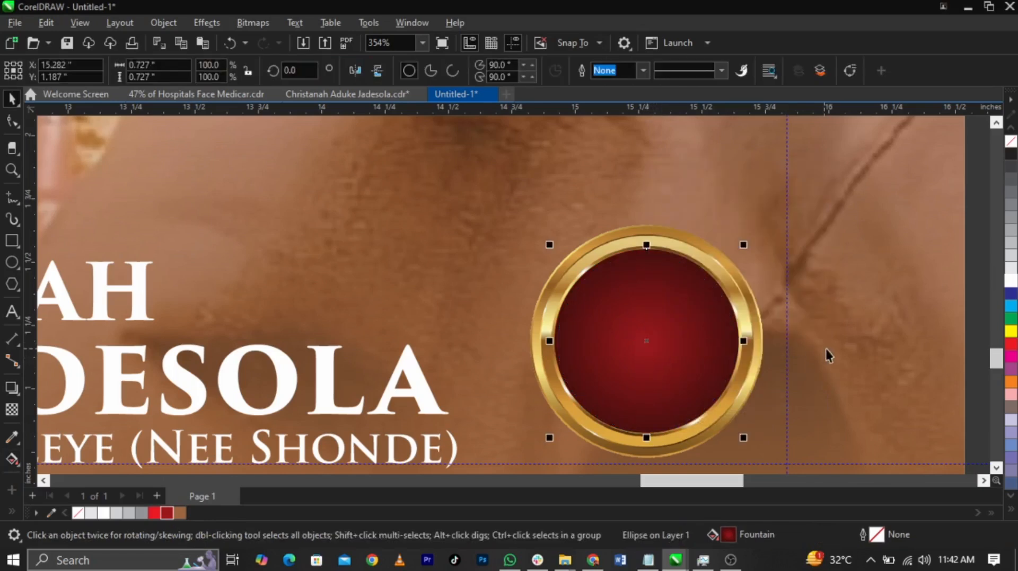
pyautogui.moveTo(661, 348); pyautogui.dragTo(811, 342)
pyautogui.rightClick(811, 342)
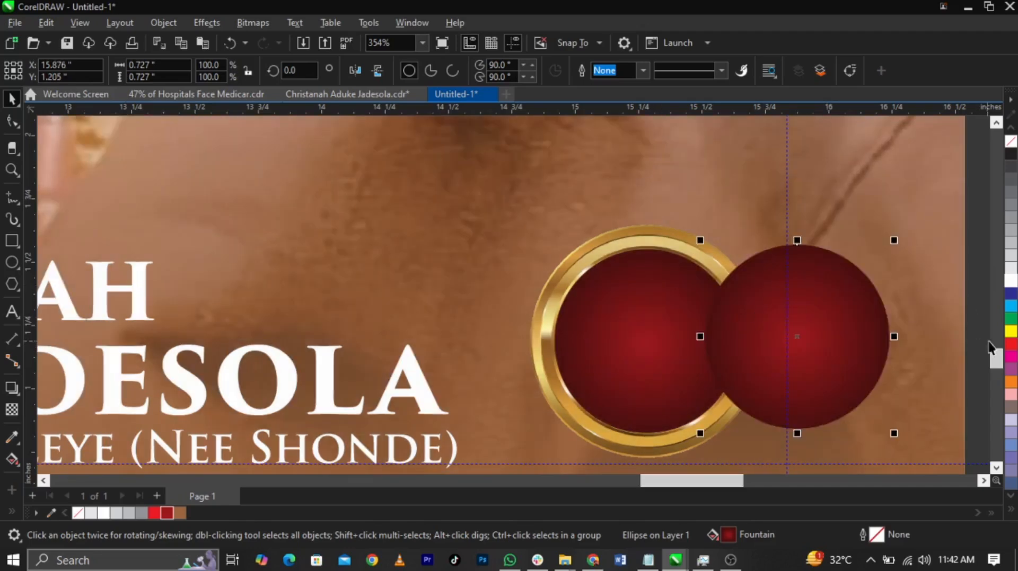
pyautogui.hotkey('ctrl', 'z')
pyautogui.hotkey('ctrl', 'z')
# Overlay a white copy of the disc, fade it downward with a linear transparency as a glossy highlight, and shrink it slightly
pyautogui.click(11, 411)
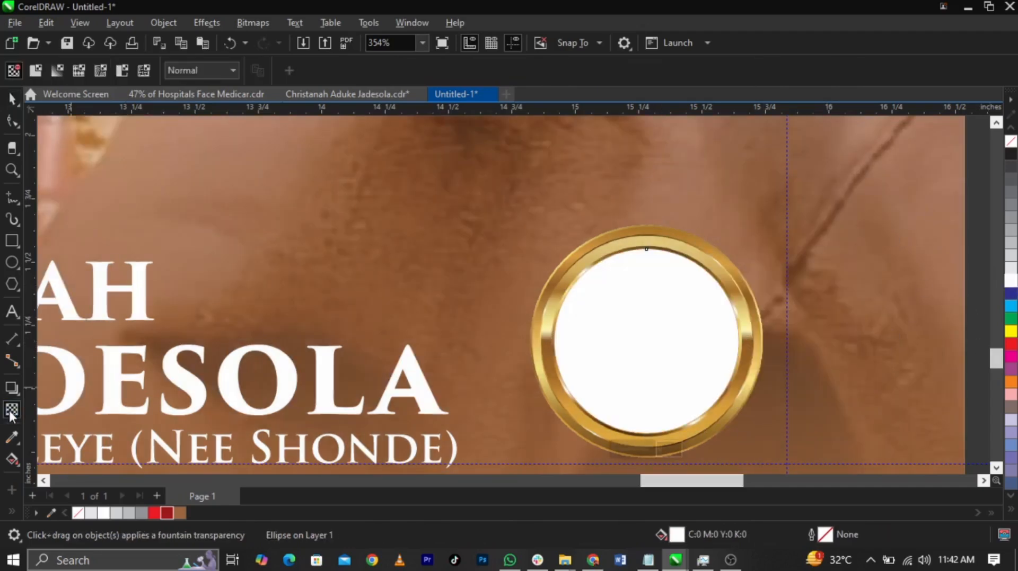
pyautogui.moveTo(646, 296)
pyautogui.mouseDown()
pyautogui.moveTo(646, 330)
pyautogui.moveTo(647, 305)
pyautogui.mouseUp()
pyautogui.press('space')
pyautogui.moveTo(743, 246); pyautogui.dragTo(743, 252)
pyautogui.scroll(-2, 764, 281)
pyautogui.click(779, 312)
pyautogui.moveTo(931, 204)
pyautogui.mouseDown()
pyautogui.moveTo(568, 396)
pyautogui.moveTo(488, 424)
pyautogui.mouseUp()
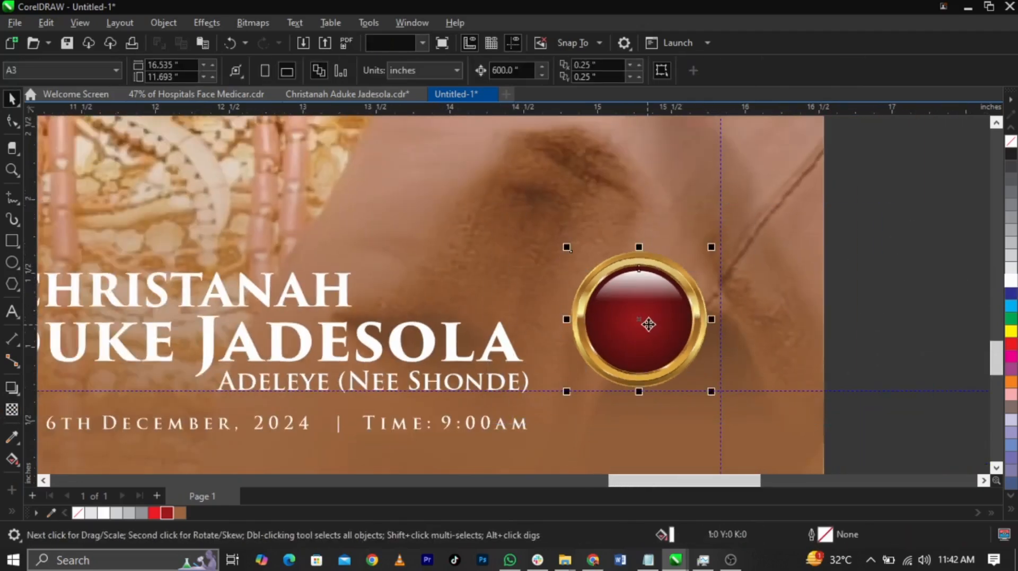
pyautogui.scroll(2, 647, 324)
pyautogui.scroll(-2, 643, 328)
# Duplicate the large name line, replace the copy's text with 82 and place it on the seal's red disc
pyautogui.moveTo(517, 352); pyautogui.dragTo(591, 100)
pyautogui.hotkey('ctrl', 'z')
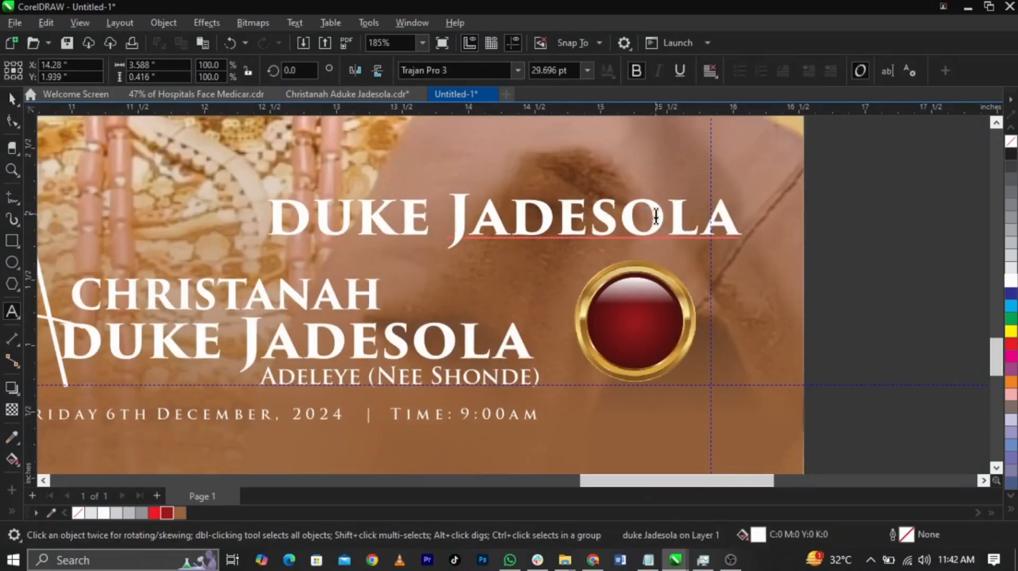
pyautogui.hotkey('ctrl', 'a')
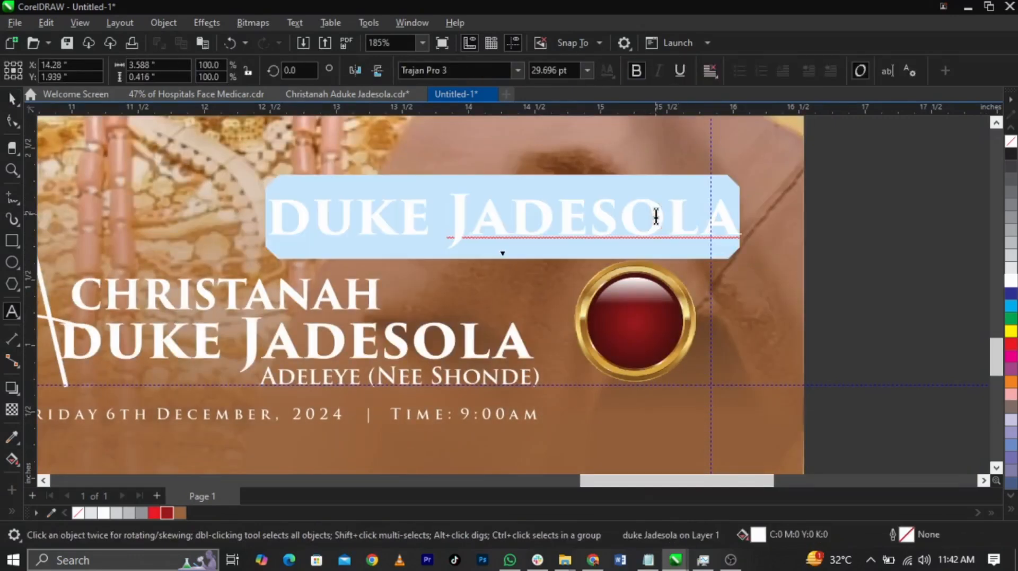
pyautogui.write('82')
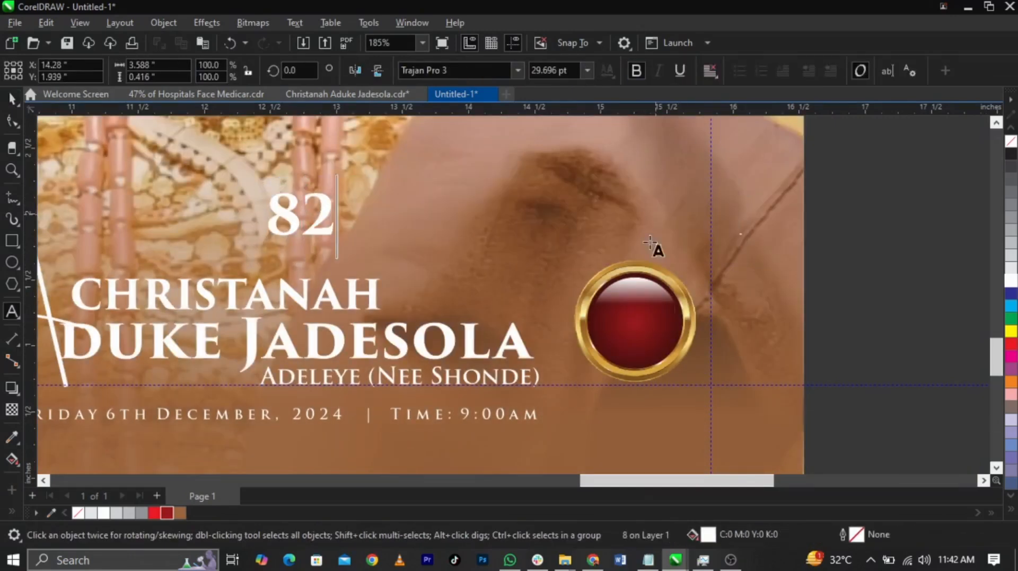
pyautogui.click(656, 563)
pyautogui.click(656, 565)
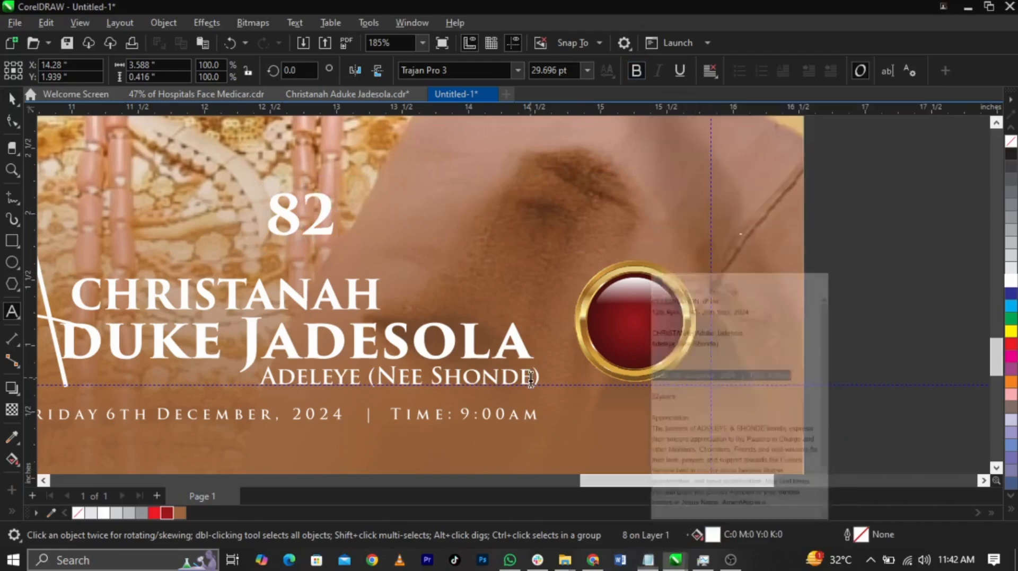
pyautogui.hotkey('ctrl', 'space')
pyautogui.moveTo(325, 215); pyautogui.dragTo(664, 322)
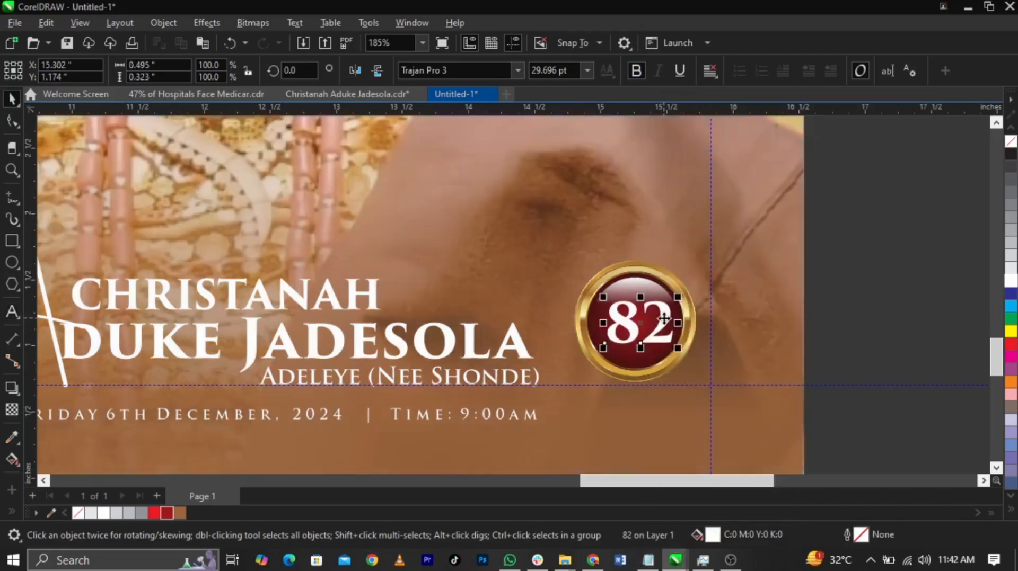
# Shrink the 82 to about 26.5 pt, centre it horizontally on the seal and move it slightly up
pyautogui.scroll(3, 663, 323)
pyautogui.moveTo(692, 405); pyautogui.dragTo(674, 408)
pyautogui.keyDown('shift'); pyautogui.click(693, 389); pyautogui.keyUp('shift')
pyautogui.press('c')
pyautogui.click(888, 363)
pyautogui.keyDown('shift'); pyautogui.click(643, 329); pyautogui.keyUp('shift')
pyautogui.moveTo(643, 329); pyautogui.dragTo(645, 310)
# Duplicate the 82 just below itself and replace the copy's text with "years"
pyautogui.moveTo(646, 376); pyautogui.dragTo(639, 403)
pyautogui.rightClick(639, 403)
pyautogui.press('F8')
pyautogui.hotkey('ctrl', 'a')
pyautogui.write('year')
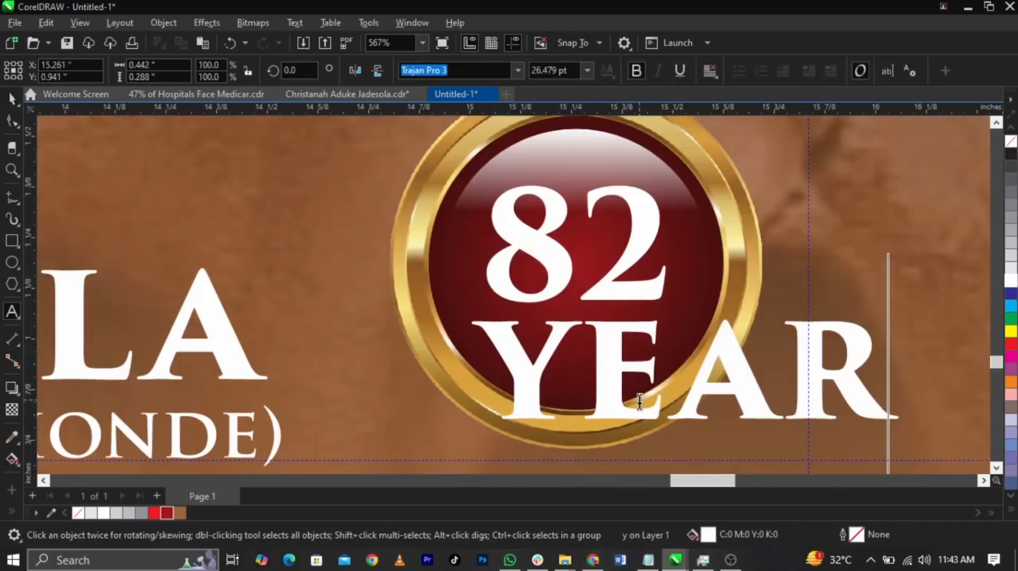
pyautogui.write('s')
pyautogui.click(967, 428)
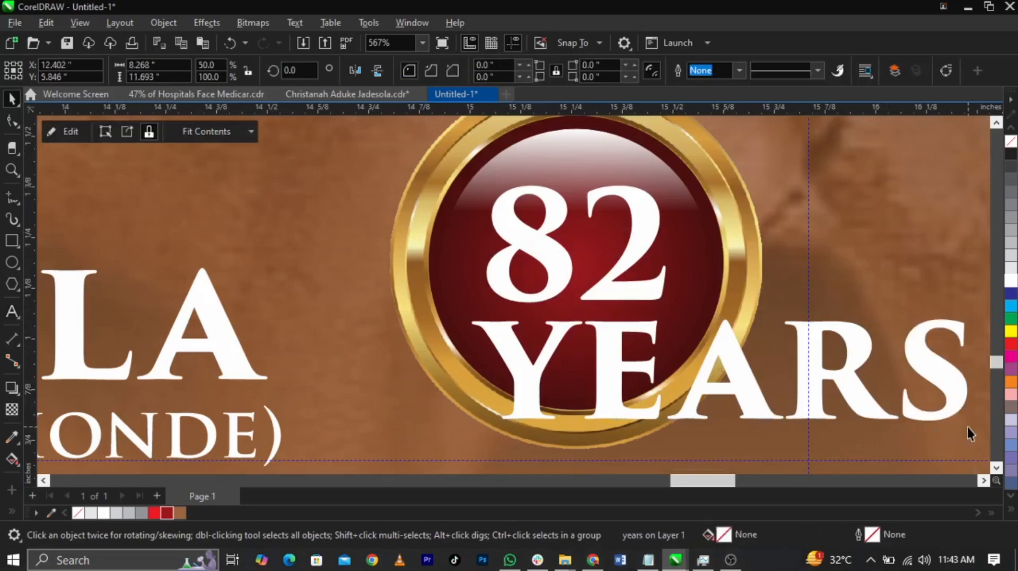
# Shrink the YEARS text to fit under the 82 and size the pair to about 0.4 in wide, centred on the seal
pyautogui.click(954, 406)
pyautogui.moveTo(972, 427); pyautogui.dragTo(595, 425)
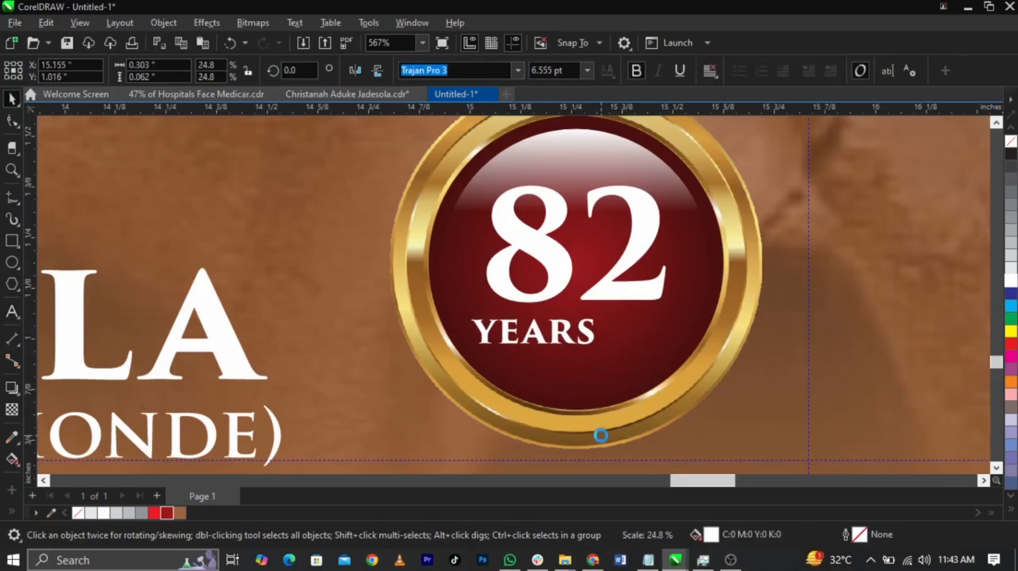
pyautogui.scroll(3, 595, 425)
pyautogui.moveTo(595, 330); pyautogui.dragTo(702, 346)
pyautogui.scroll(-2, 598, 330)
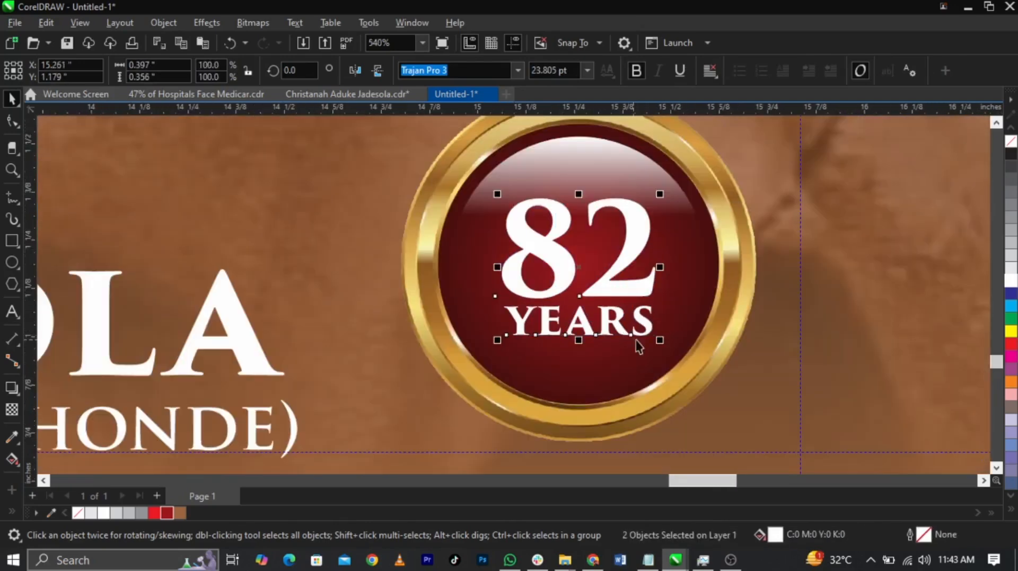
pyautogui.click(679, 320)
pyautogui.scroll(-4, 652, 334)
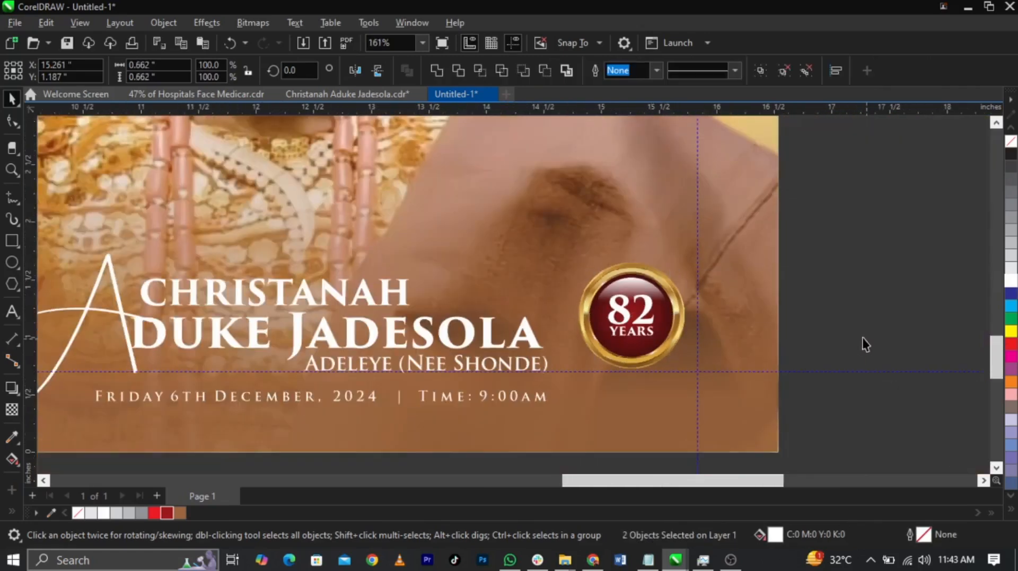
pyautogui.click(869, 346)
# Place the white-headgear portrait over the cover's upper outer corner at about 8.4 in wide and fade its lower edge with a linear transparency
pyautogui.scroll(-5, 859, 345)
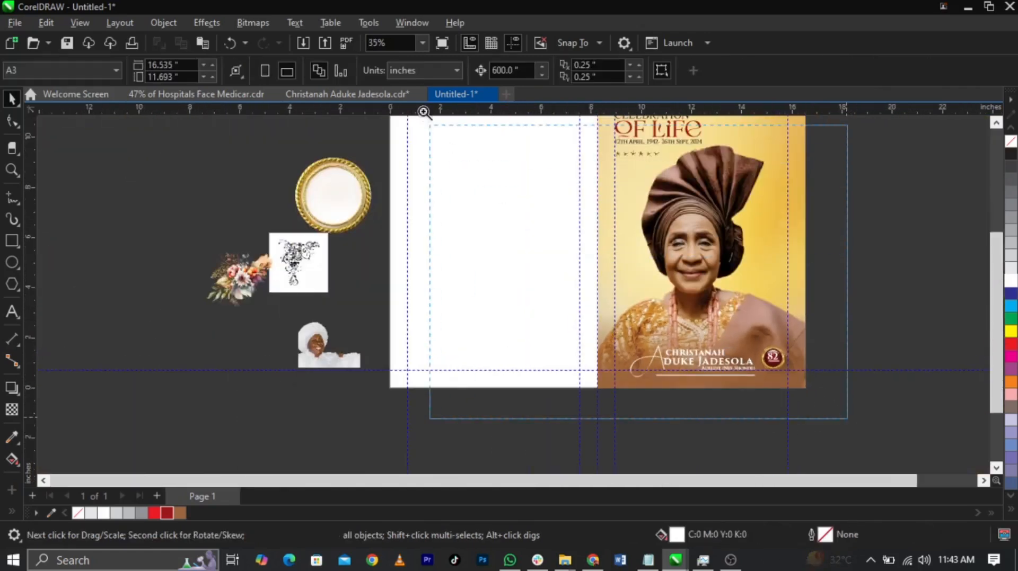
pyautogui.scroll(1, 425, 116)
pyautogui.moveTo(336, 363); pyautogui.dragTo(788, 259)
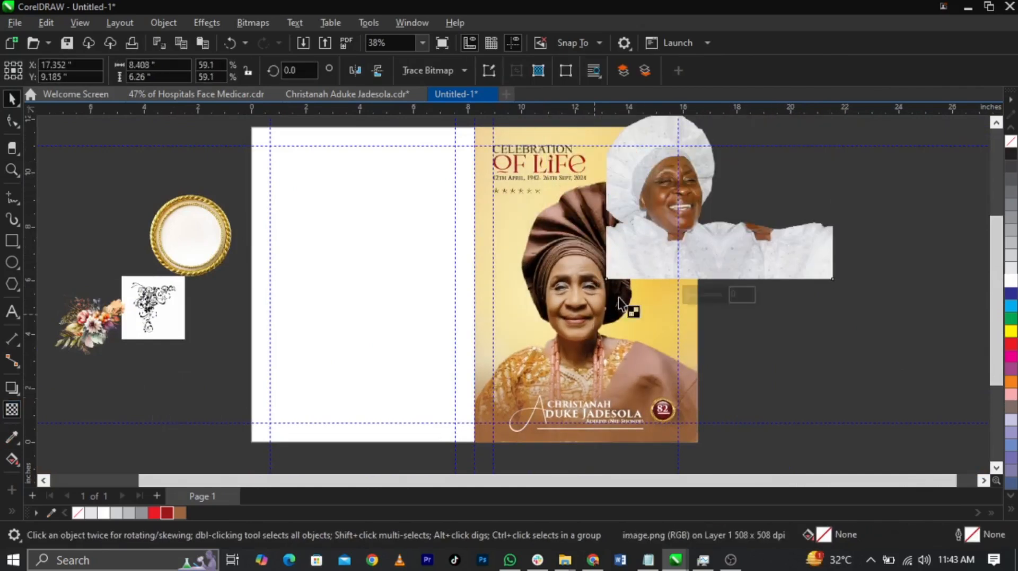
pyautogui.moveTo(669, 207); pyautogui.dragTo(669, 275)
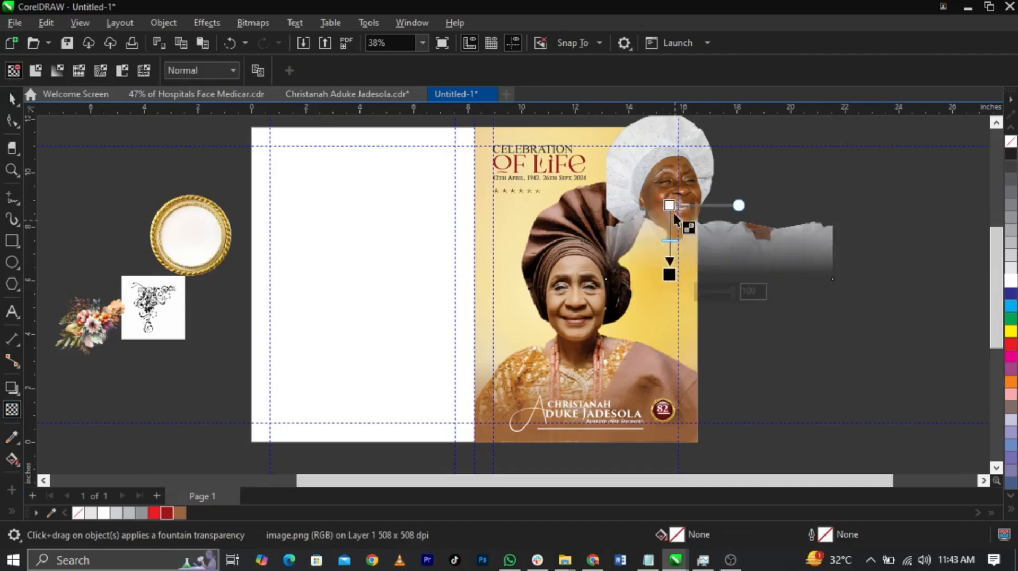
# Convert the faded portrait to a 300 dpi RGB bitmap with anti-aliasing and a transparent background
pyautogui.scroll(2, 677, 219)
pyautogui.click(254, 21)
pyautogui.click(263, 36)
pyautogui.click(520, 237)
pyautogui.click(513, 295)
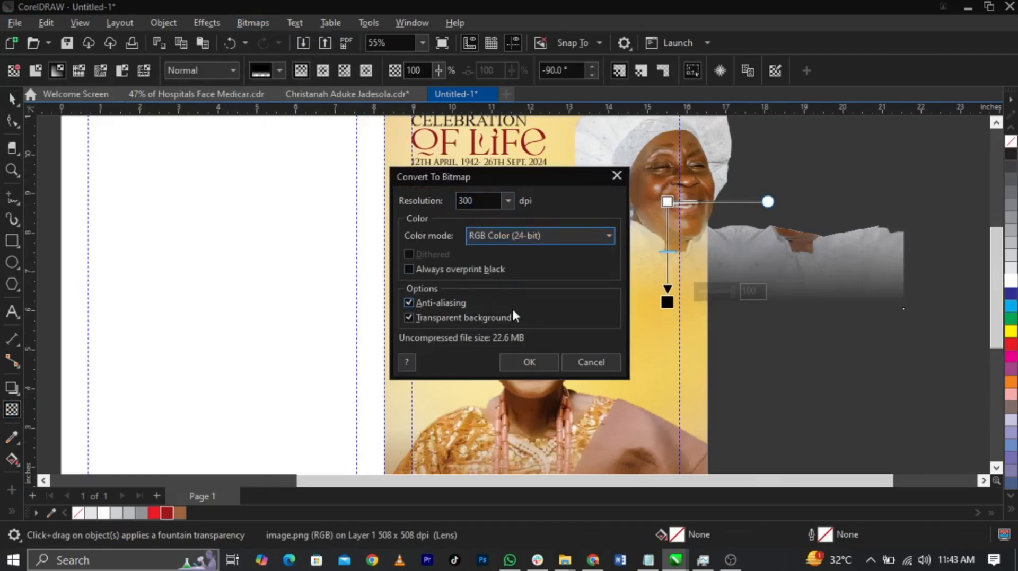
pyautogui.press('Return')
# Fade the portrait bitmap toward the main portrait's headgear with a linear transparency and set its merge mode to Overlay
pyautogui.moveTo(629, 179); pyautogui.dragTo(579, 179)
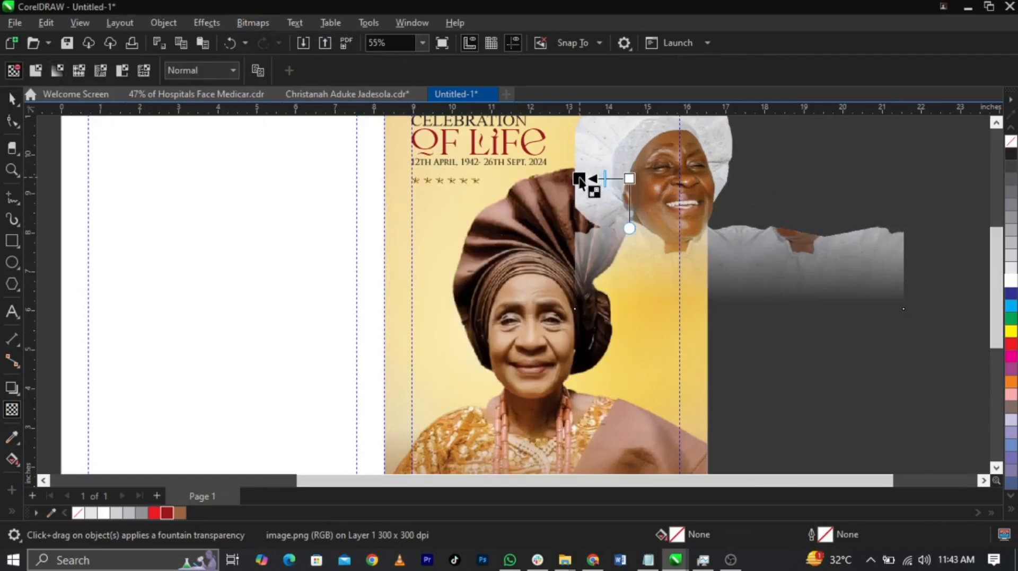
pyautogui.click(192, 69)
pyautogui.click(215, 371)
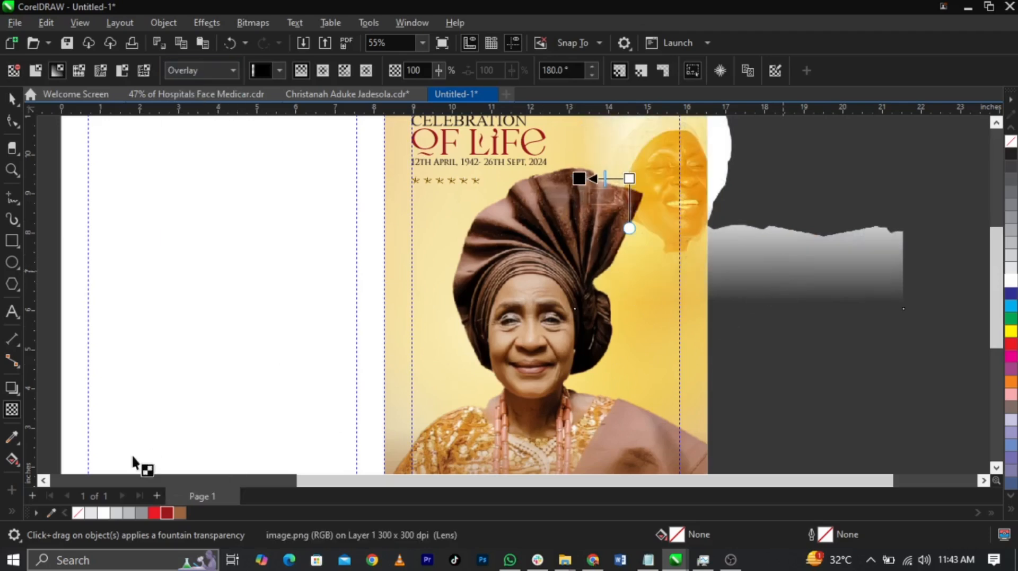
# Try the Screen merge mode on the faded portrait and undo it
pyautogui.click(202, 70)
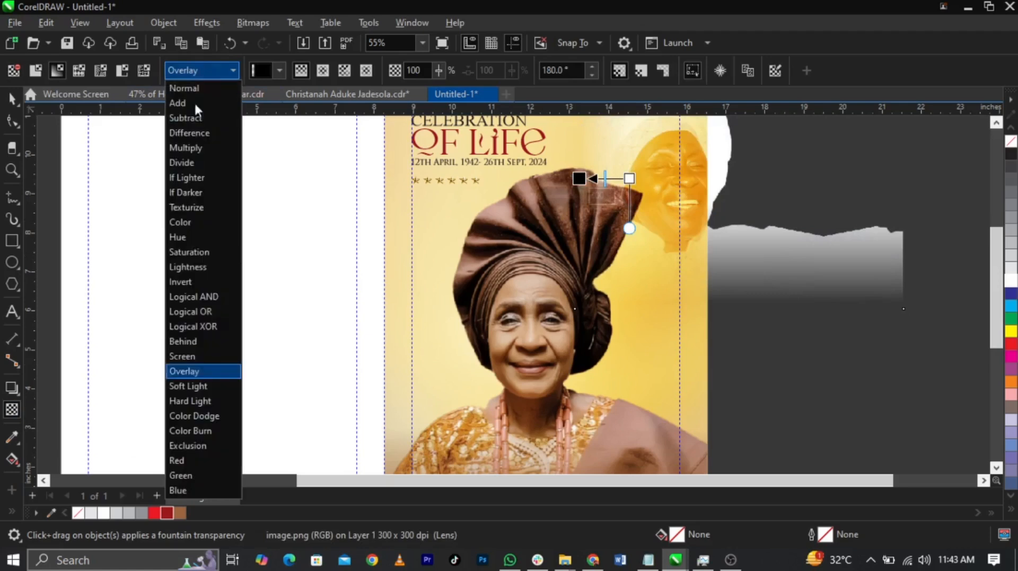
pyautogui.click(199, 355)
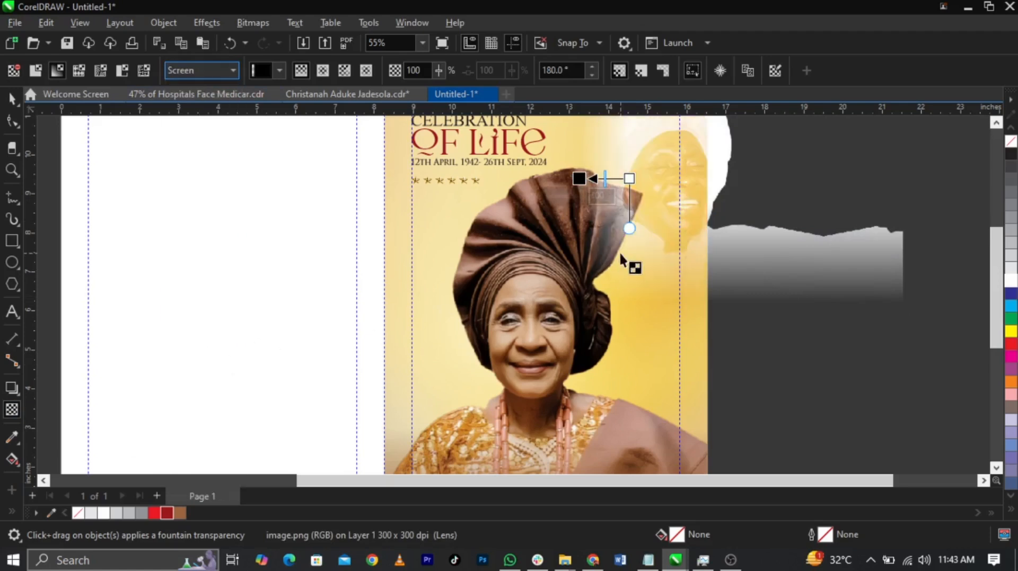
pyautogui.hotkey('ctrl', 'z')
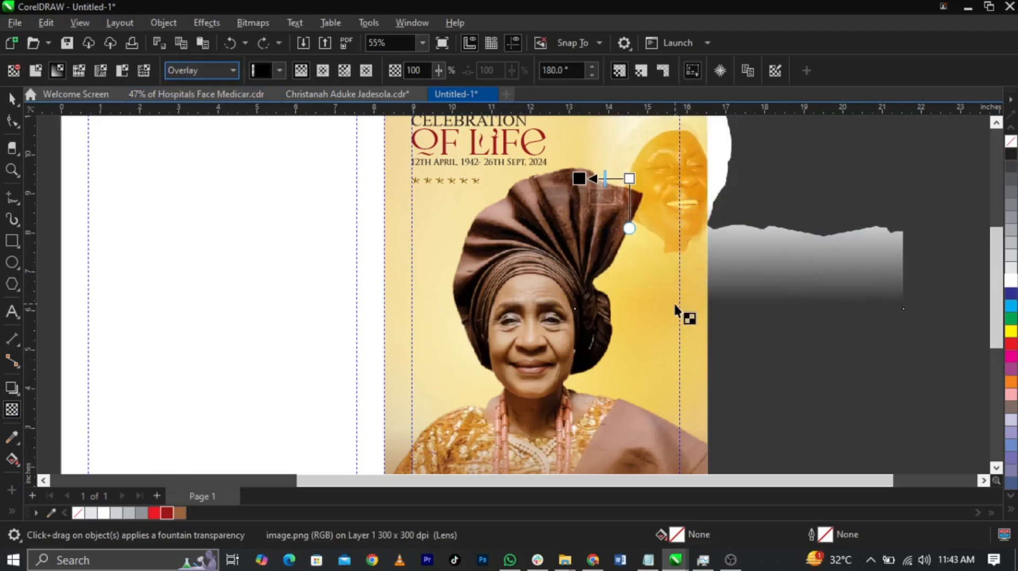
# Make the opaque end of the portrait's fade slightly transparent and reposition the portrait across the cover's upper outer corner
pyautogui.click(627, 179)
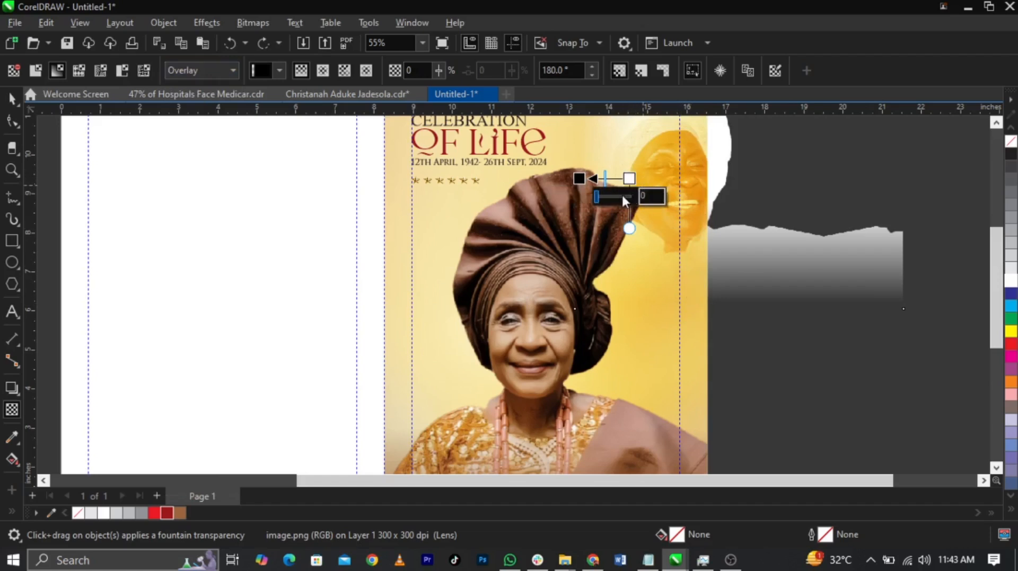
pyautogui.moveTo(596, 196); pyautogui.dragTo(606, 195)
pyautogui.press('space')
pyautogui.moveTo(742, 262); pyautogui.dragTo(712, 244)
pyautogui.scroll(-1, 650, 382)
pyautogui.scroll(1, 644, 204)
pyautogui.moveTo(650, 246); pyautogui.dragTo(661, 244)
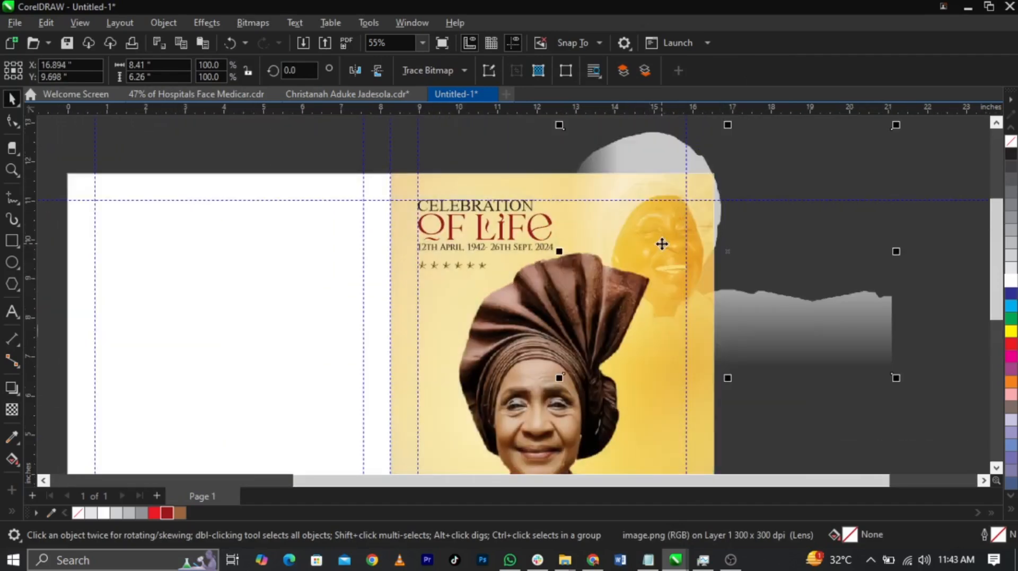
# PowerClip the faded portrait inside the cover's background frame and open the frame's contents for editing
pyautogui.rightClick(662, 246)
pyautogui.click(698, 318)
pyautogui.click(462, 368)
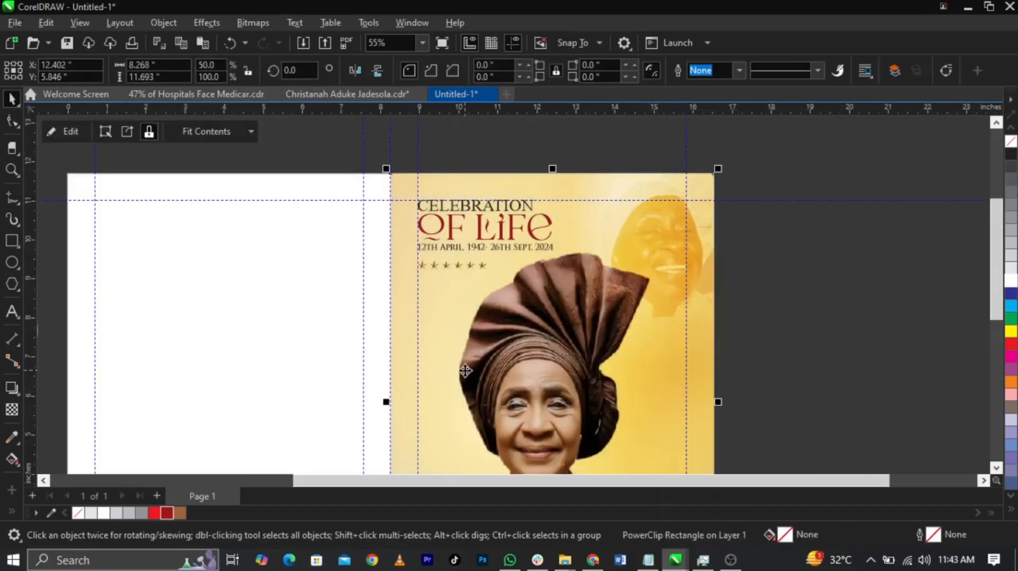
pyautogui.rightClick(522, 372)
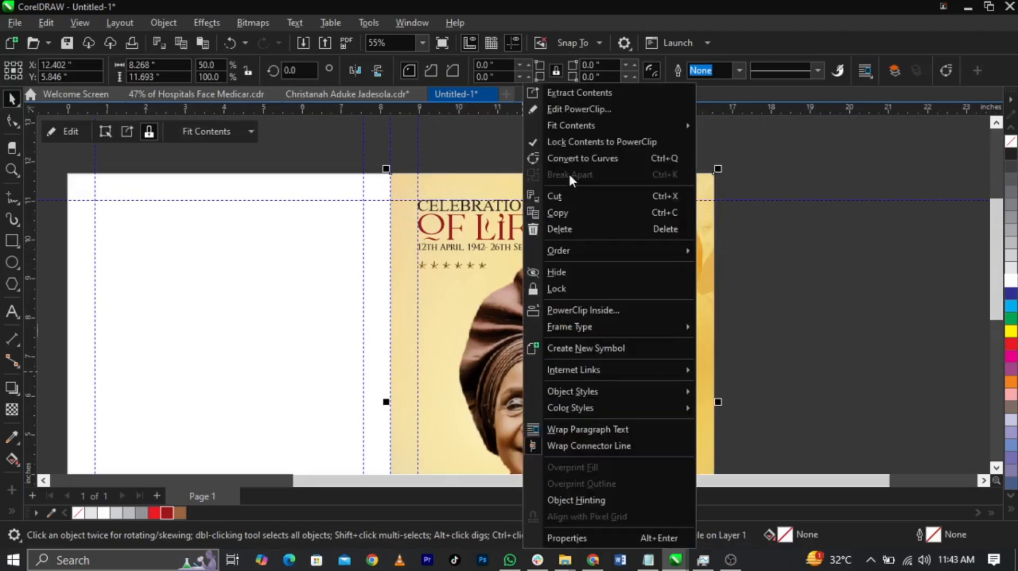
pyautogui.click(587, 111)
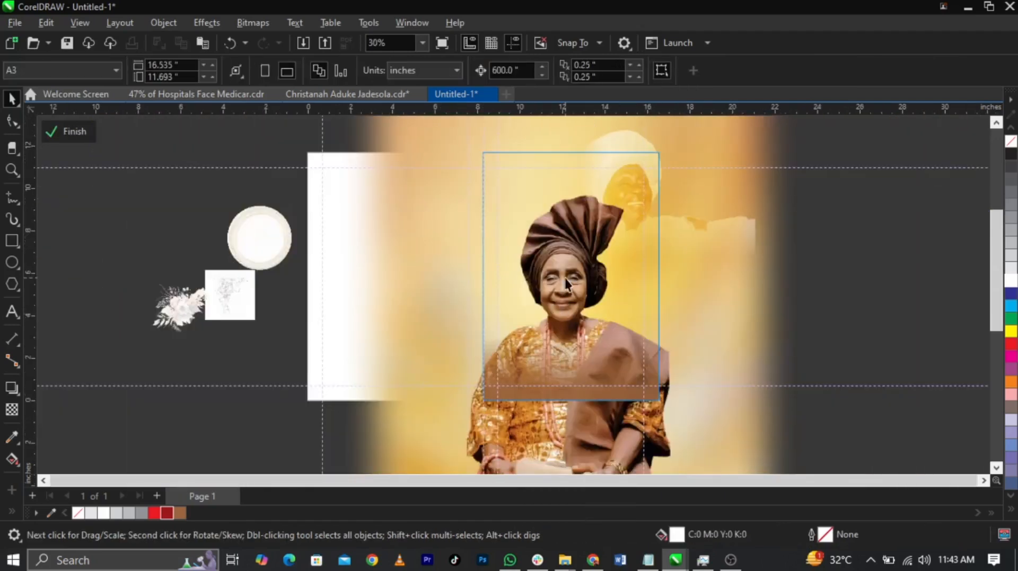
# Bring the main portrait and the brown gradient rectangle over it to the front of the cover frame's contents and finish editing
pyautogui.click(570, 460)
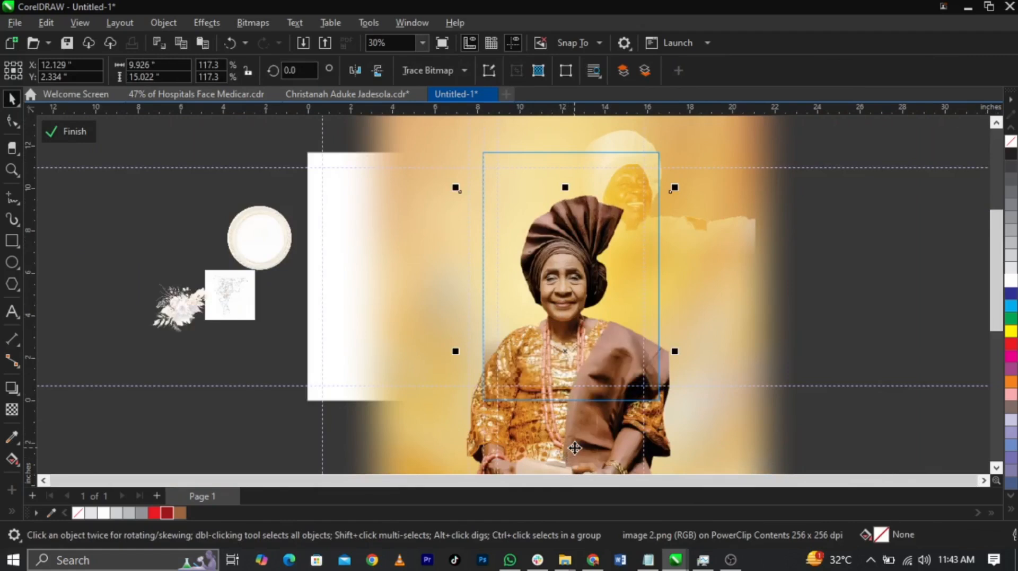
pyautogui.moveTo(962, 299); pyautogui.dragTo(245, 422)
pyautogui.hotkey('shift', 'pageup')
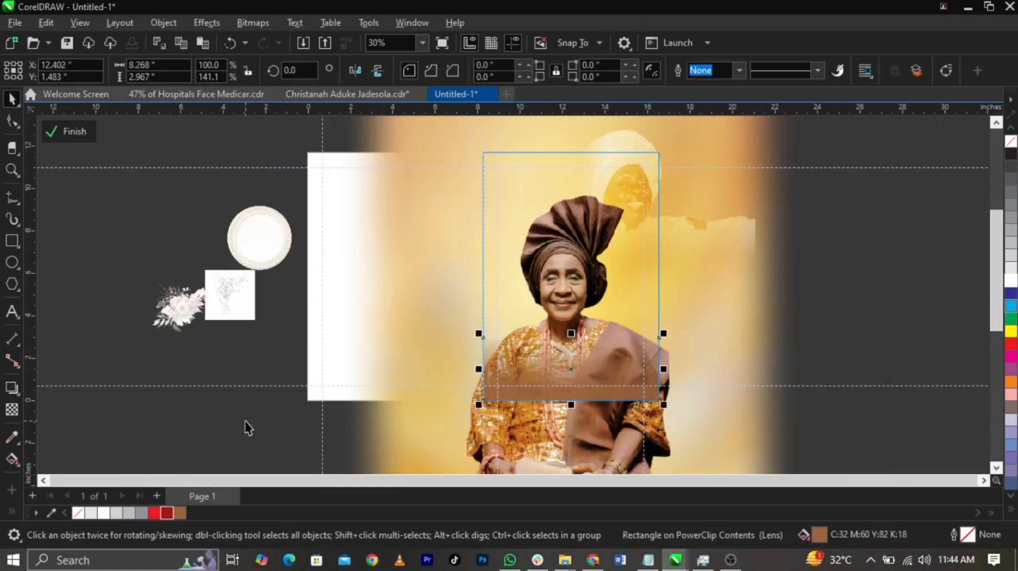
pyautogui.keyDown('ctrl'); pyautogui.doubleClick(862, 235); pyautogui.keyUp('ctrl')
pyautogui.keyDown('ctrl'); pyautogui.doubleClick(930, 271); pyautogui.keyUp('ctrl')
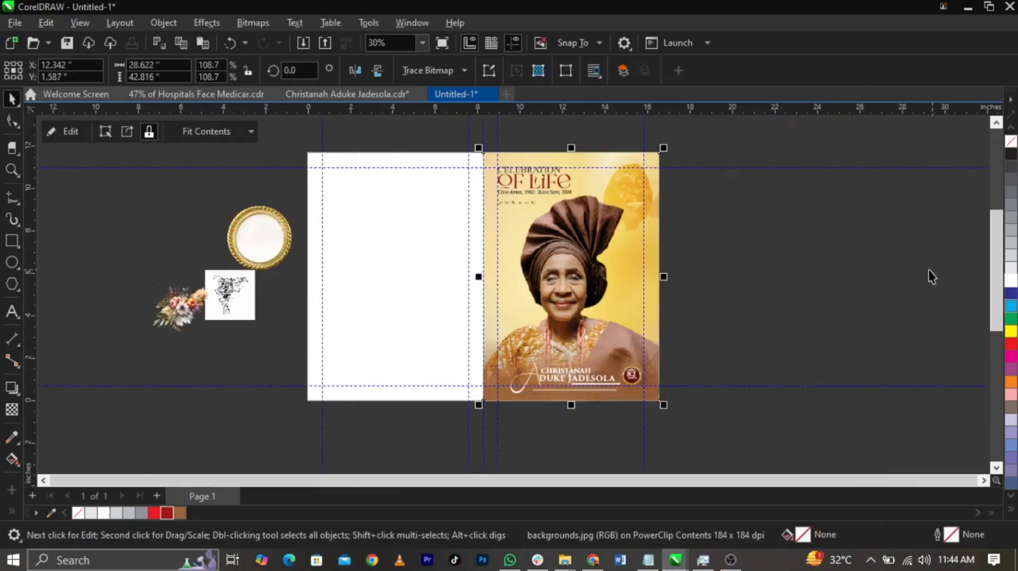
# Copy the background image from inside the front cover's frame and paste it as a separate object on the page
pyautogui.press('F2')
pyautogui.moveTo(699, 150); pyautogui.dragTo(288, 411)
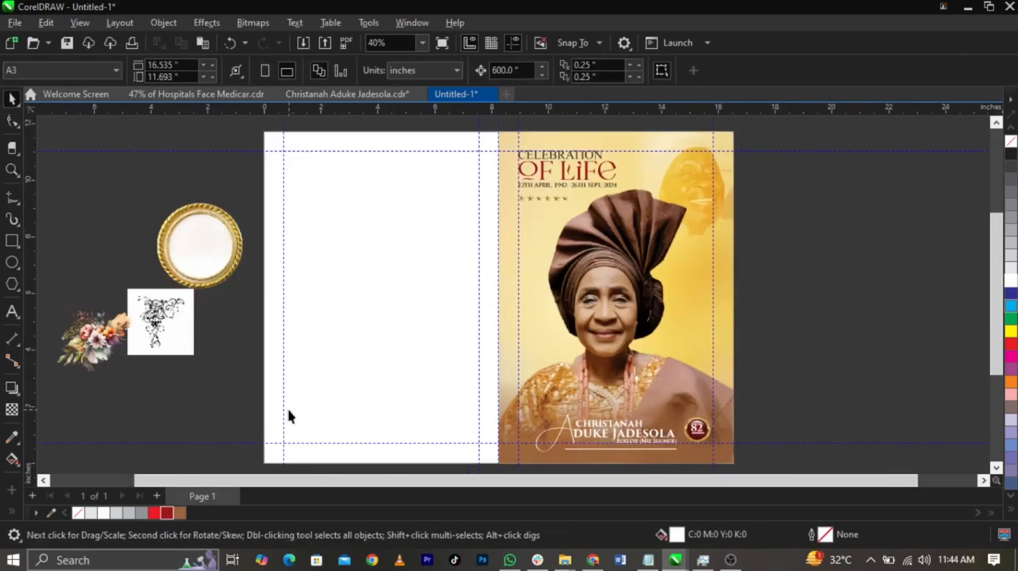
pyautogui.doubleClick(667, 311)
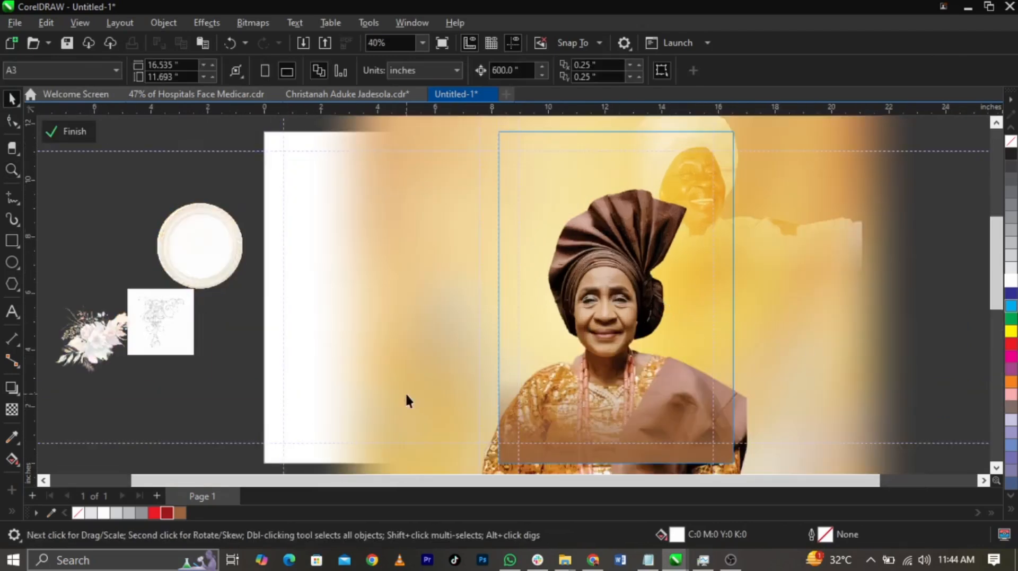
pyautogui.keyDown('ctrl'); pyautogui.click(318, 376); pyautogui.keyUp('ctrl')
pyautogui.keyDown('ctrl'); pyautogui.click(138, 405); pyautogui.keyUp('ctrl')
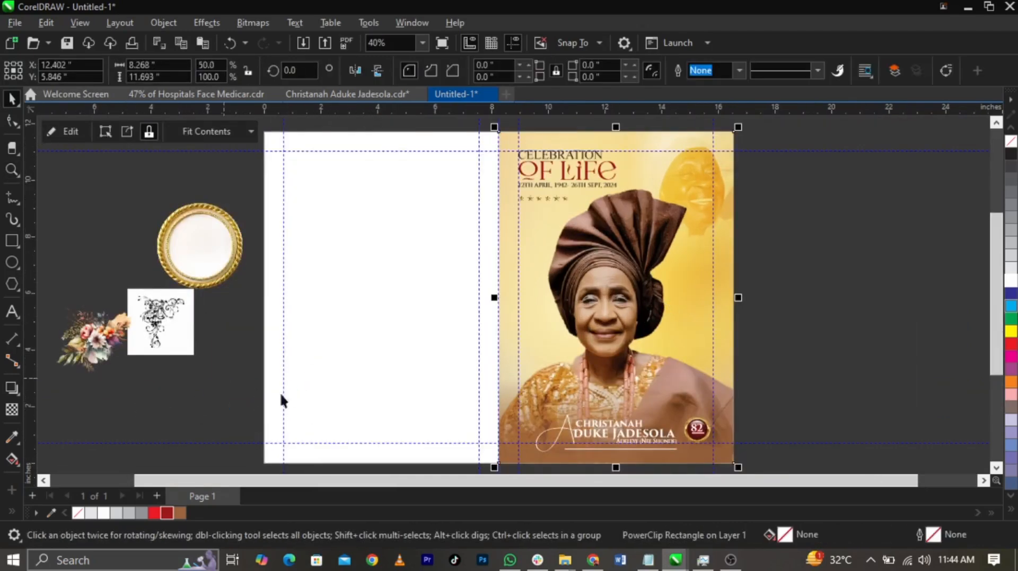
pyautogui.hotkey('ctrl', 'v')
# Shift the pasted background image aside and PowerClip it inside the blank back cover rectangle
pyautogui.rightClick(610, 326)
pyautogui.moveTo(407, 323); pyautogui.dragTo(818, 304)
pyautogui.rightClick(818, 305)
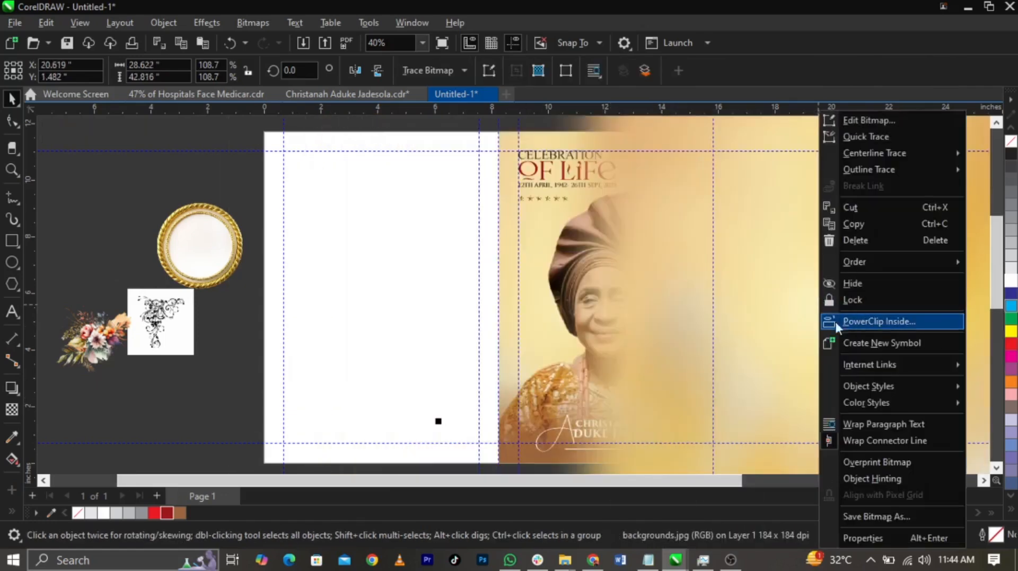
pyautogui.click(845, 323)
pyautogui.click(310, 325)
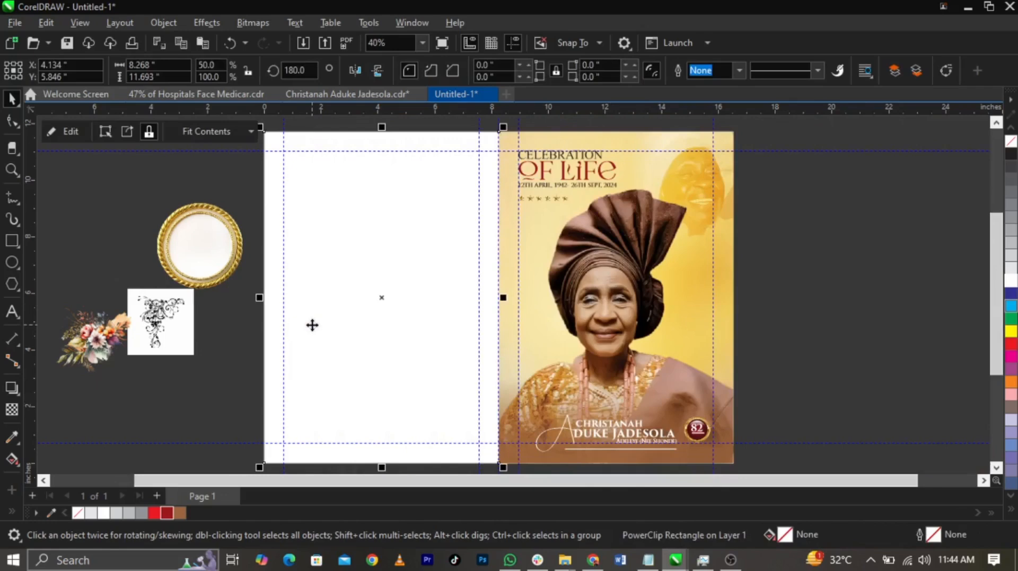
# Reposition the background image inside the back cover's frame so it fills the page, and finish editing
pyautogui.rightClick(312, 325)
pyautogui.click(377, 111)
pyautogui.moveTo(747, 338); pyautogui.dragTo(417, 348)
pyautogui.keyDown('ctrl'); pyautogui.click(867, 346); pyautogui.keyUp('ctrl')
# Place the round gold frame on the back cover, centred horizontally and slightly above the middle of the page
pyautogui.scroll(-1, 509, 309)
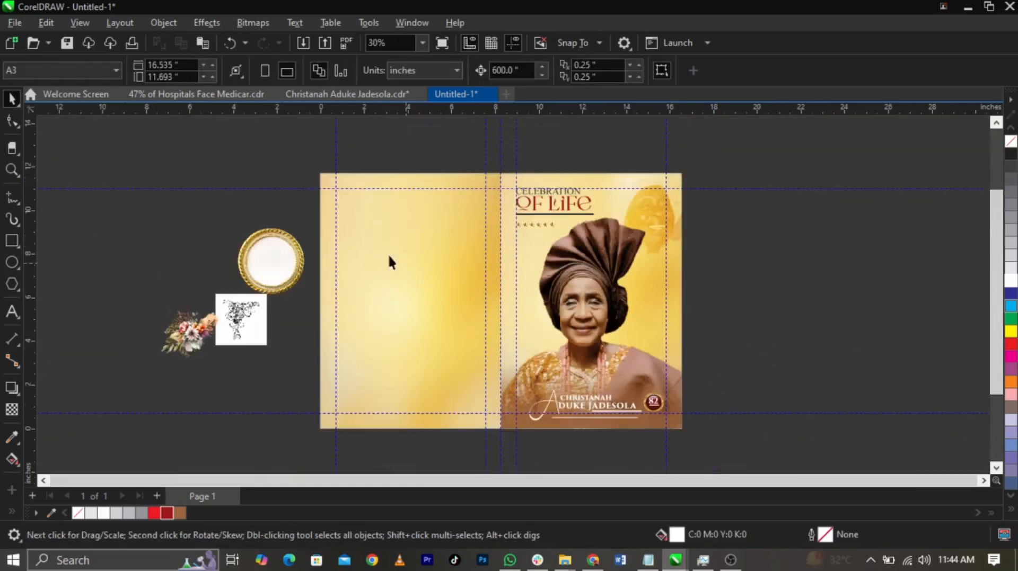
pyautogui.press('z')
pyautogui.moveTo(272, 169); pyautogui.dragTo(675, 455)
pyautogui.press('space')
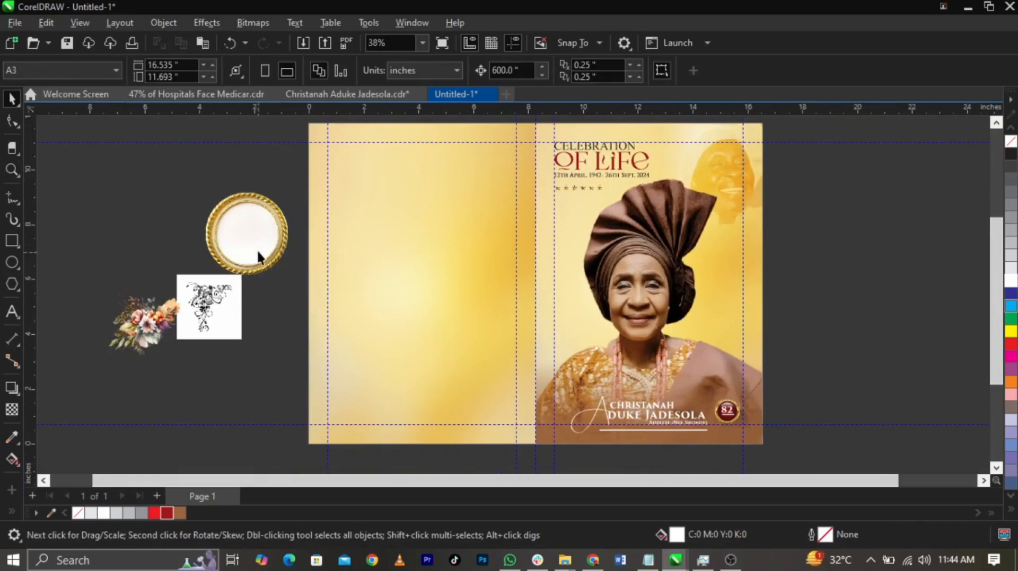
pyautogui.click(272, 254)
pyautogui.keyDown('shift'); pyautogui.click(421, 285); pyautogui.keyUp('shift')
pyautogui.press('c')
pyautogui.click(127, 230)
pyautogui.moveTo(423, 255); pyautogui.dragTo(422, 273)
# Draw a circle about 2.26 inches across over the gold frame's opening and centre it on the frame
pyautogui.scroll(2, 457, 243)
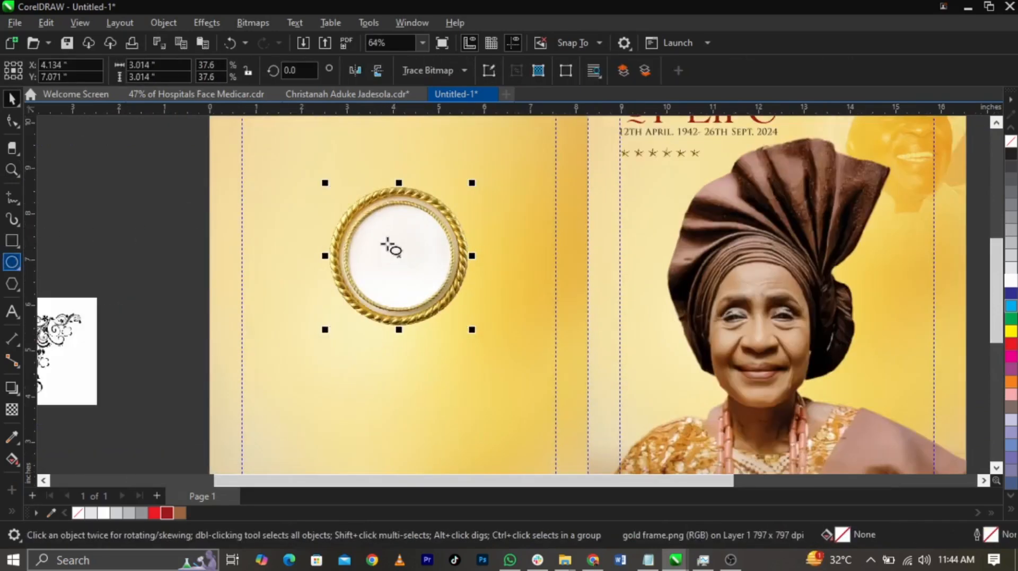
pyautogui.scroll(2, 391, 247)
pyautogui.moveTo(314, 161); pyautogui.dragTo(512, 361)
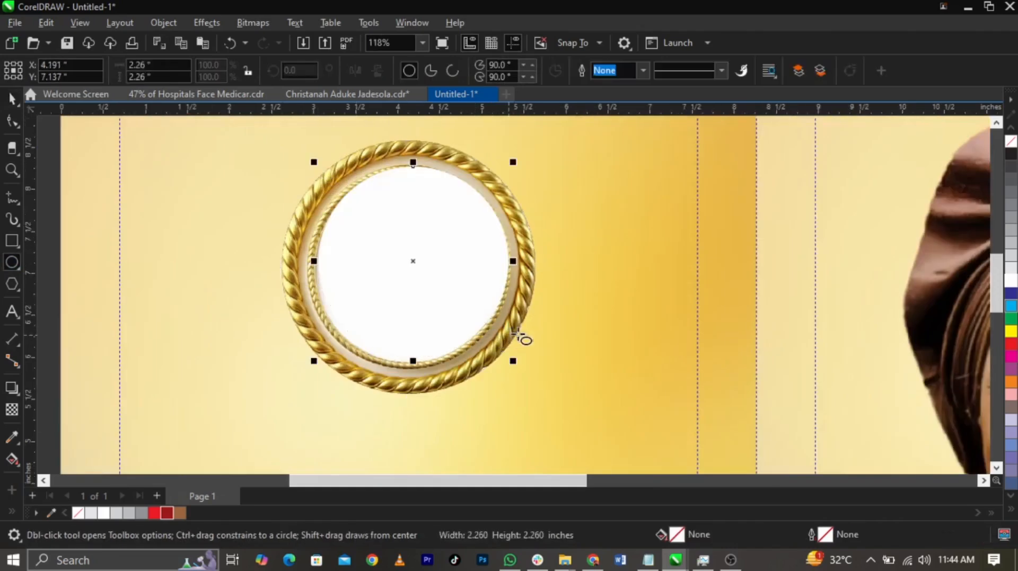
pyautogui.press('space')
pyautogui.keyDown('shift'); pyautogui.click(537, 320); pyautogui.keyUp('shift')
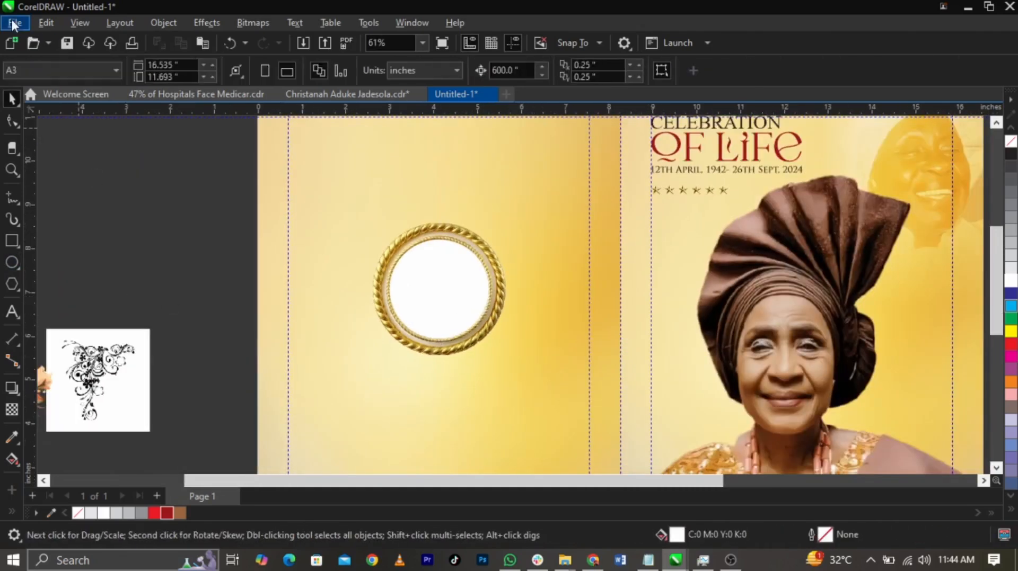
# Import the portrait photo in yellow attire beside the page and PowerClip it inside the gold frame's white circle
pyautogui.click(13, 24)
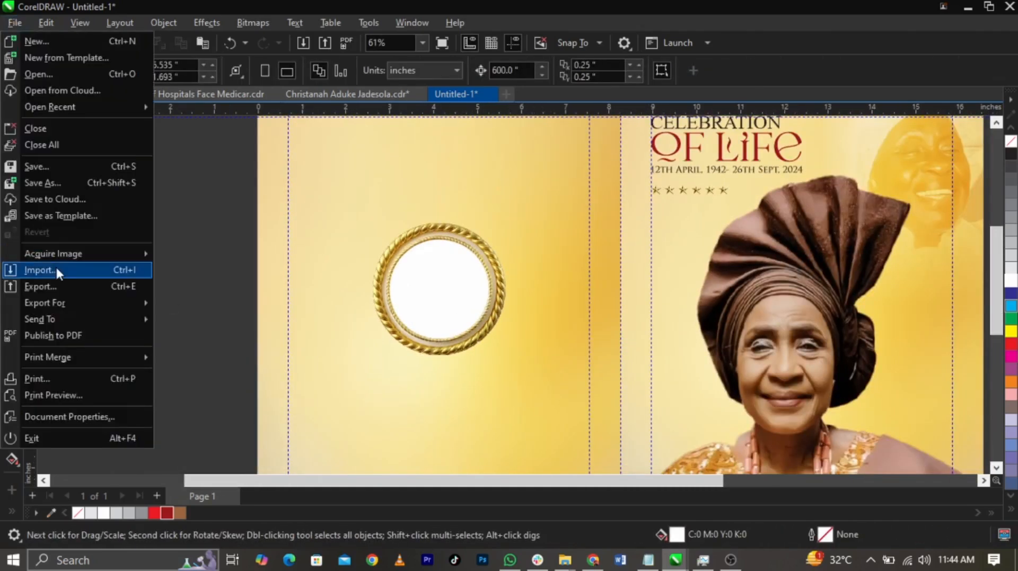
pyautogui.click(56, 266)
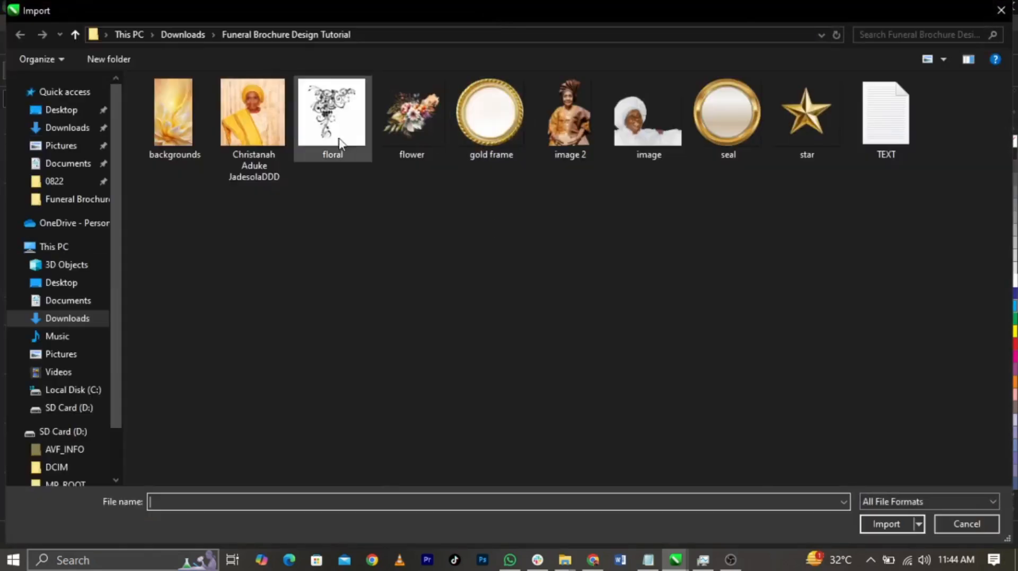
pyautogui.doubleClick(250, 117)
pyautogui.moveTo(164, 202); pyautogui.dragTo(228, 268)
pyautogui.rightClick(203, 237)
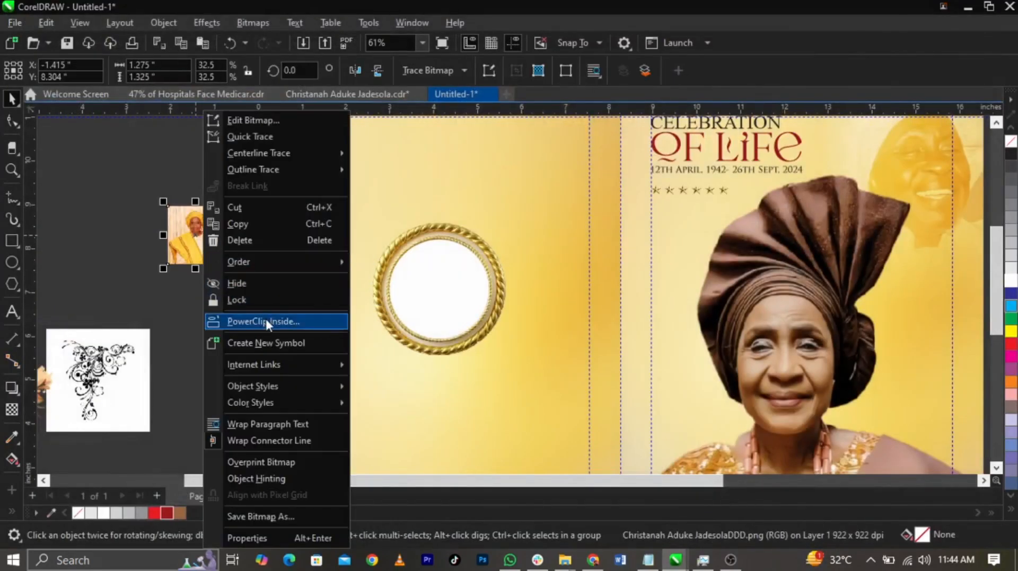
pyautogui.click(265, 319)
pyautogui.click(460, 292)
# Enlarge the photo inside the circle to about 2.55 by 2.65 inches, and scale the whole framed portrait to about 3.35 inches
pyautogui.scroll(2, 460, 292)
pyautogui.keyDown('ctrl'); pyautogui.click(459, 291); pyautogui.keyUp('ctrl')
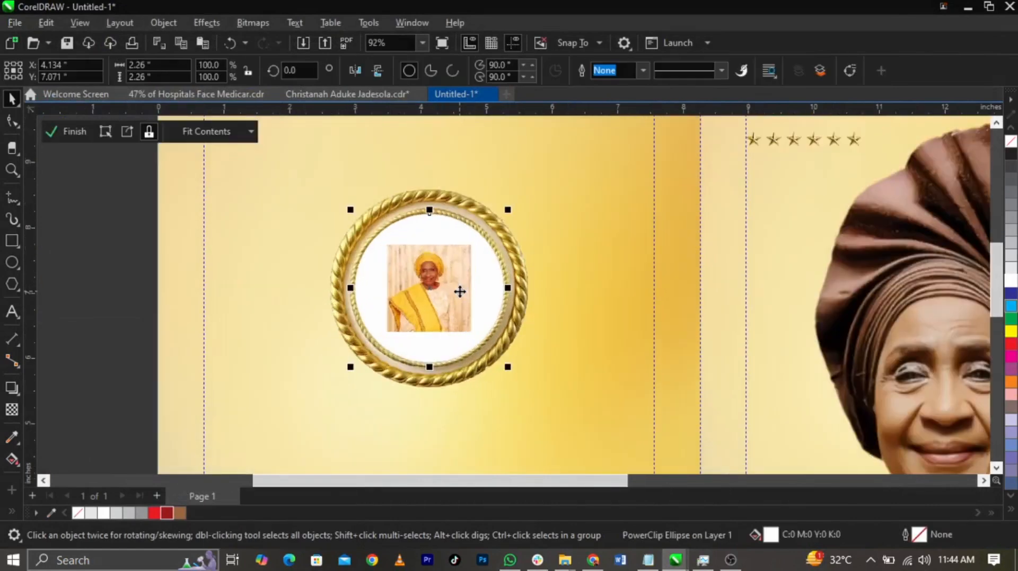
pyautogui.moveTo(478, 340); pyautogui.dragTo(517, 385)
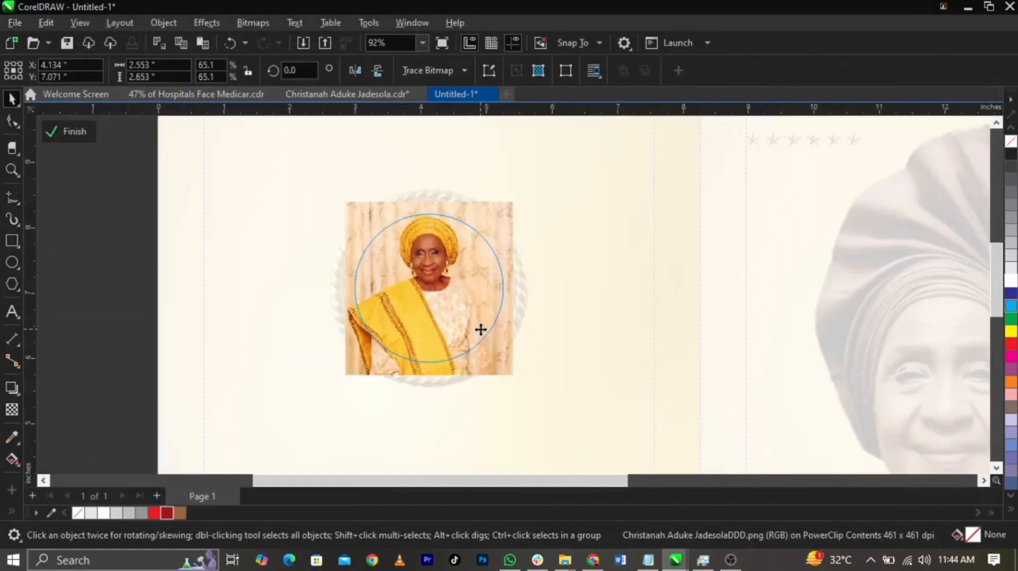
pyautogui.keyDown('ctrl'); pyautogui.click(149, 306); pyautogui.keyUp('ctrl')
pyautogui.moveTo(129, 423); pyautogui.dragTo(556, 180)
# Move the flower bouquet onto the lower right edge of the back cover's gold frame and reduce its size
pyautogui.scroll(-2, 556, 180)
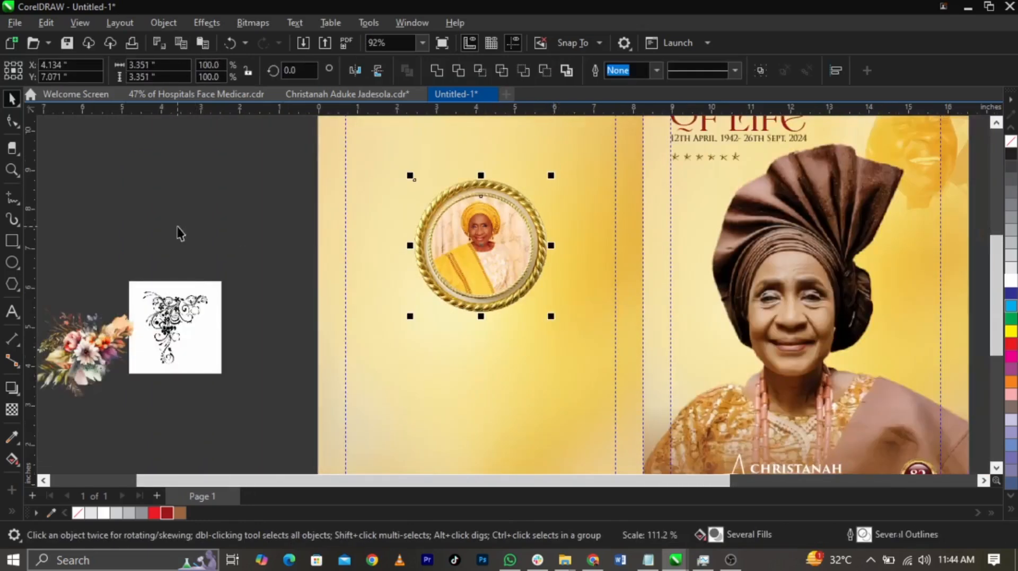
pyautogui.click(83, 344)
pyautogui.moveTo(83, 344); pyautogui.dragTo(555, 291)
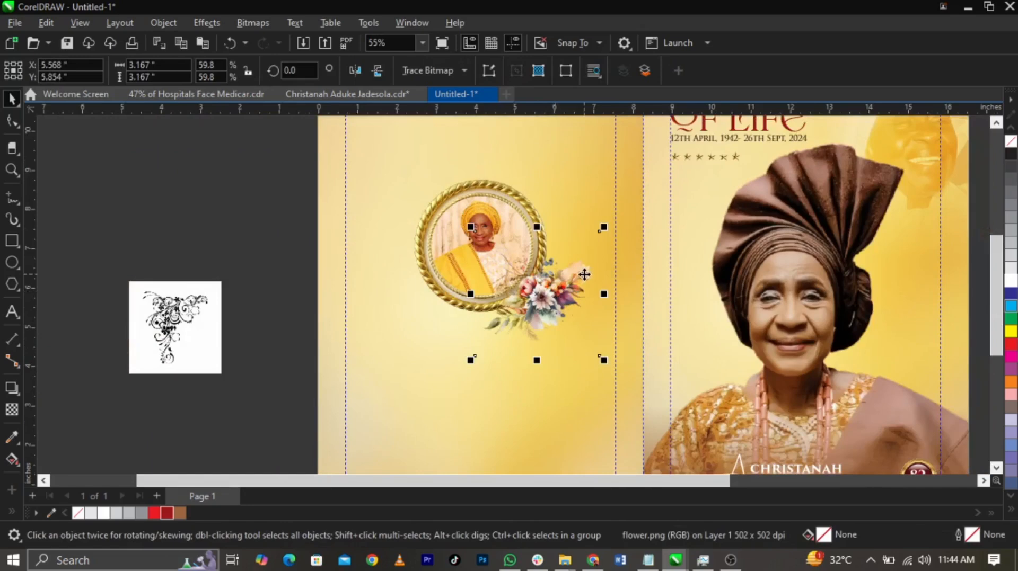
pyautogui.scroll(1, 584, 274)
pyautogui.moveTo(603, 220); pyautogui.dragTo(580, 240)
pyautogui.moveTo(543, 299); pyautogui.dragTo(531, 295)
pyautogui.moveTo(570, 354); pyautogui.dragTo(575, 359)
pyautogui.moveTo(532, 303); pyautogui.dragTo(532, 303)
pyautogui.click(207, 429)
# Enlarge the flower bouquet slightly and shift it outward along the gold frame's lower right edge
pyautogui.scroll(1, 565, 381)
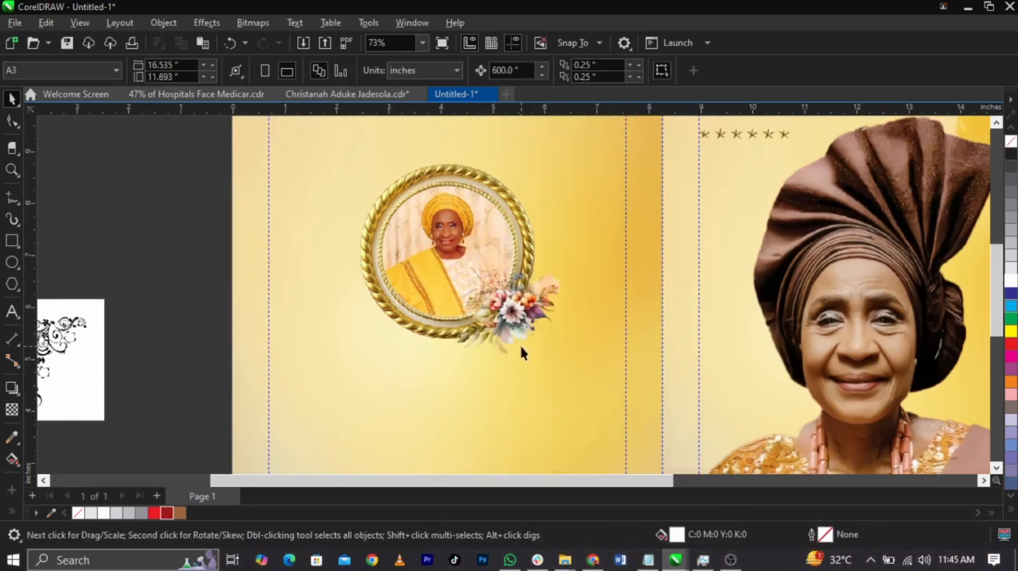
pyautogui.scroll(-2, 379, 275)
pyautogui.moveTo(596, 368); pyautogui.dragTo(596, 367)
pyautogui.moveTo(511, 352); pyautogui.dragTo(520, 361)
pyautogui.click(255, 249)
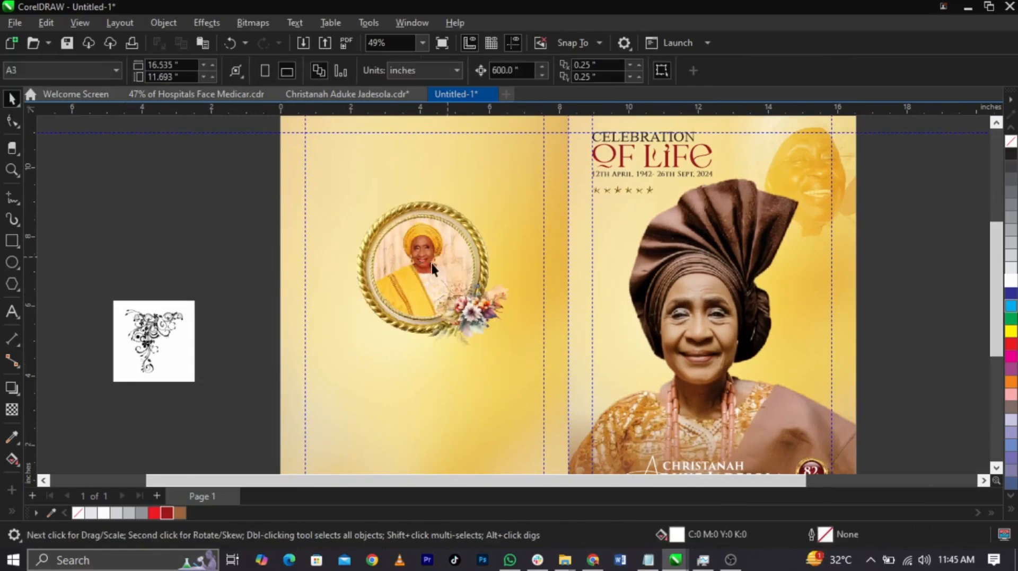
# Reposition the black floral ornament image beside the back cover and convert it to a 300 dpi bitmap
pyautogui.moveTo(144, 360); pyautogui.dragTo(198, 304)
pyautogui.scroll(4, 170, 284)
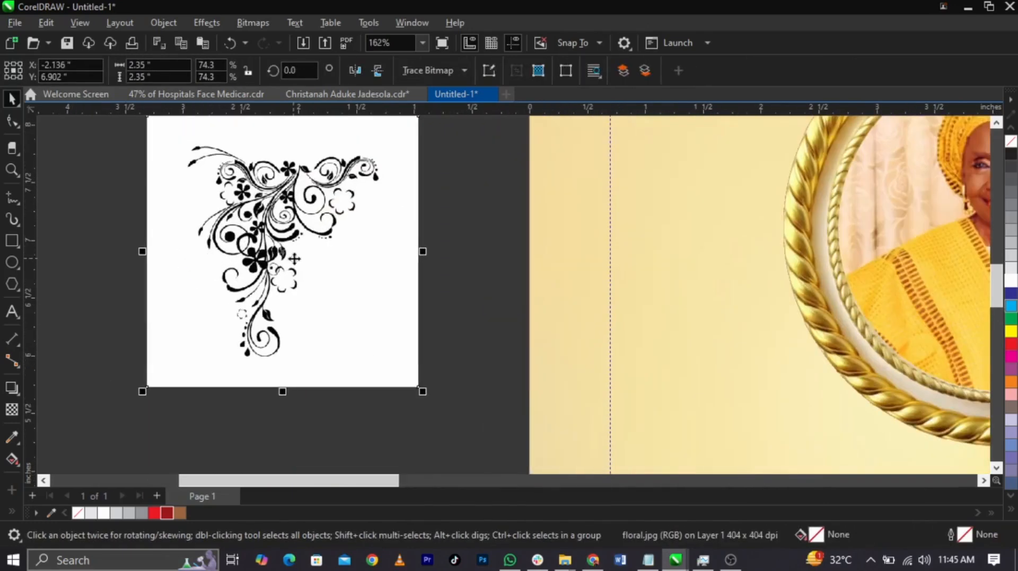
pyautogui.click(245, 24)
pyautogui.click(271, 40)
pyautogui.click(529, 362)
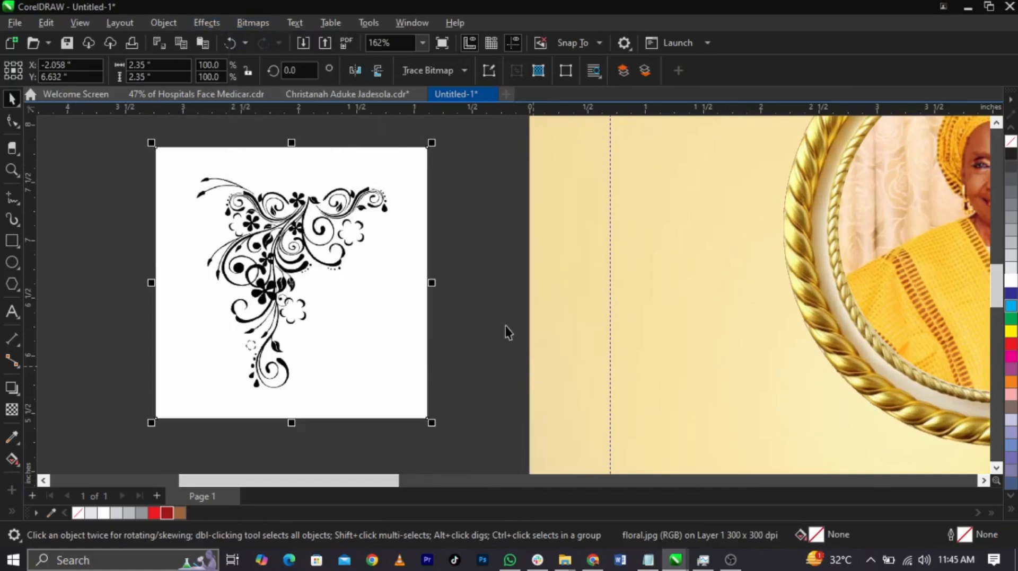
# Convert the floral ornament bitmap to 1-bit black and white using the Line Art method with a threshold of 170
pyautogui.click(264, 24)
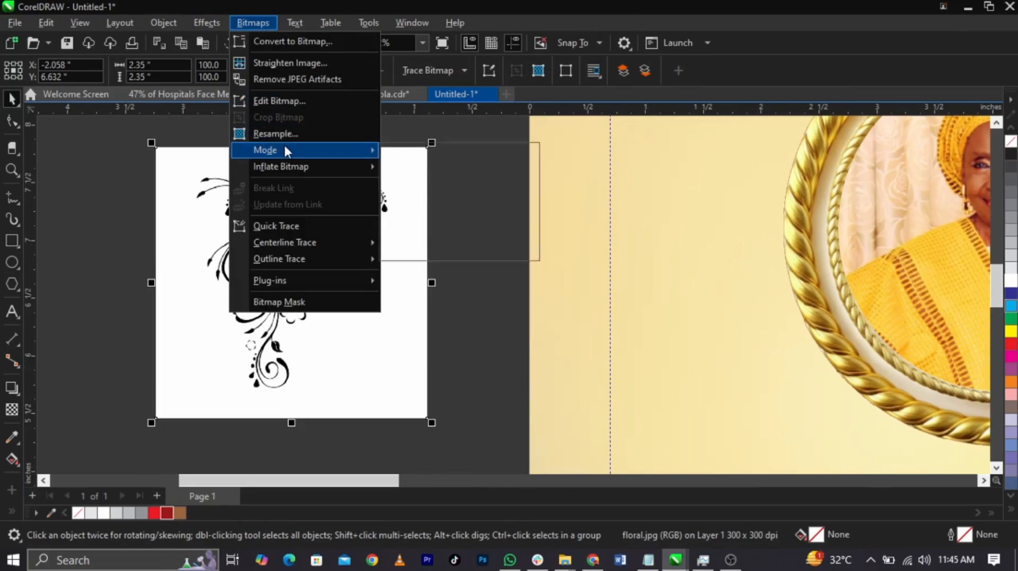
pyautogui.click(419, 151)
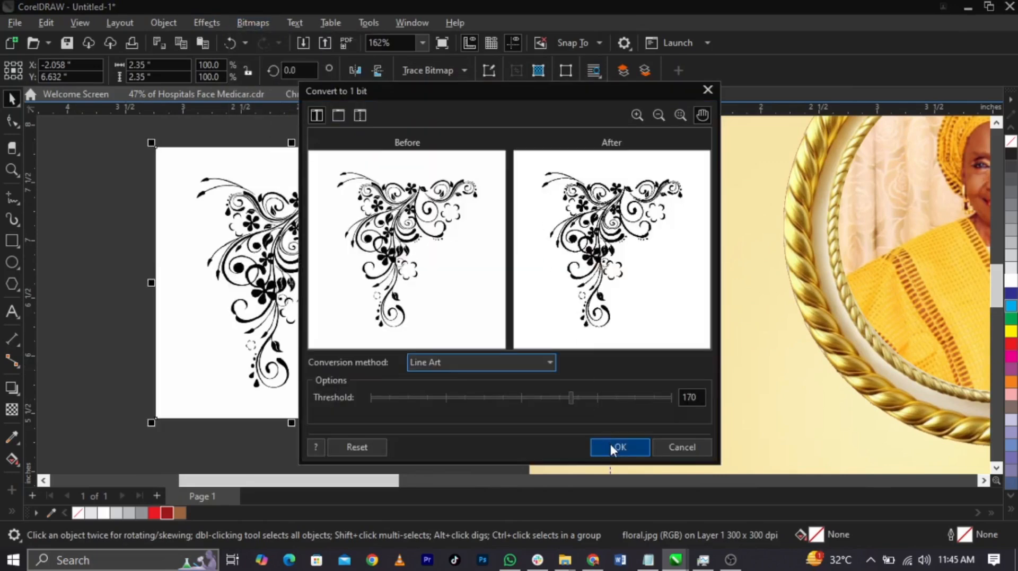
pyautogui.click(611, 447)
# Start an outline trace of the floral ornament bitmap with the Line art image type
pyautogui.click(444, 75)
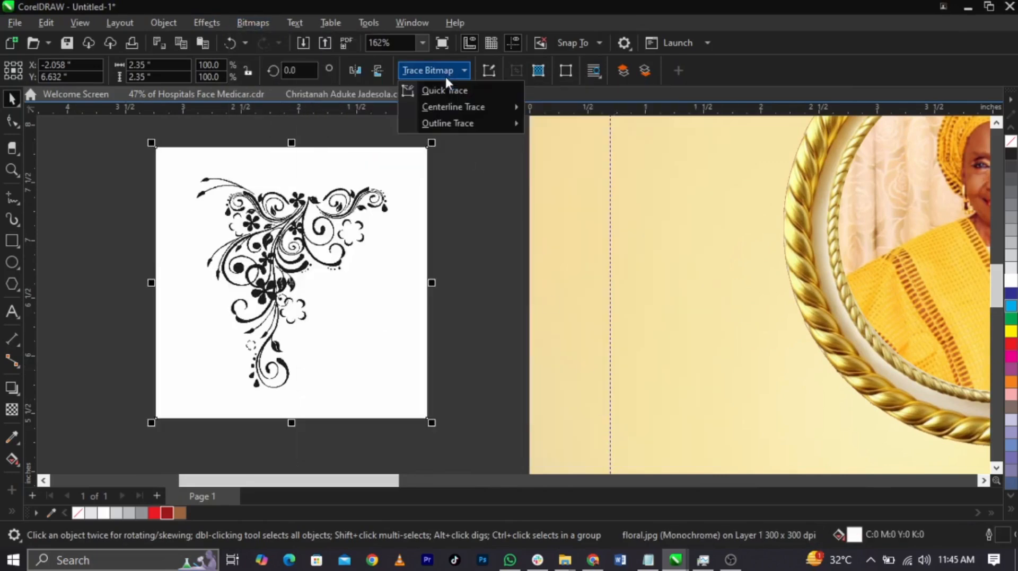
pyautogui.moveTo(461, 128)
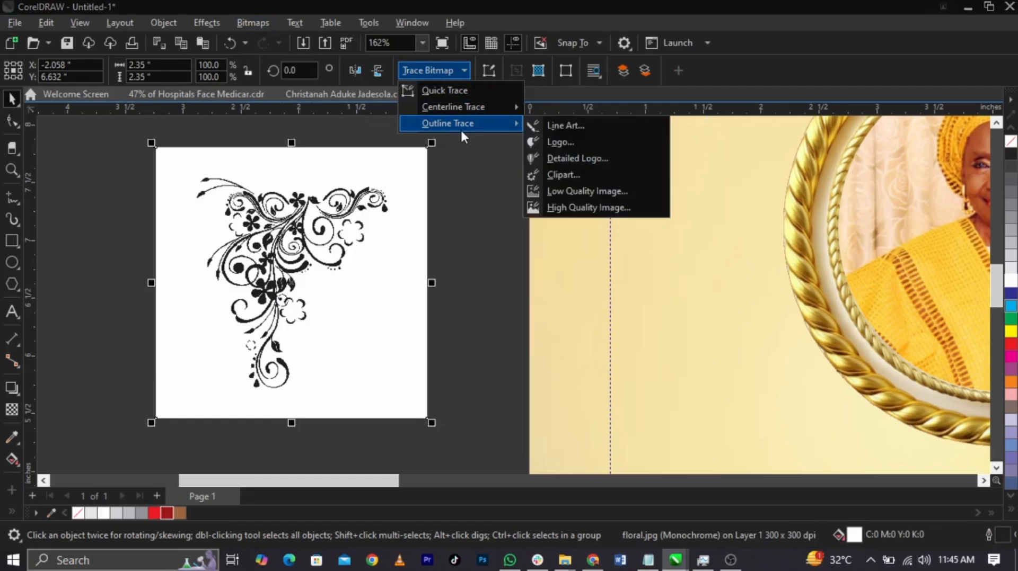
pyautogui.click(569, 130)
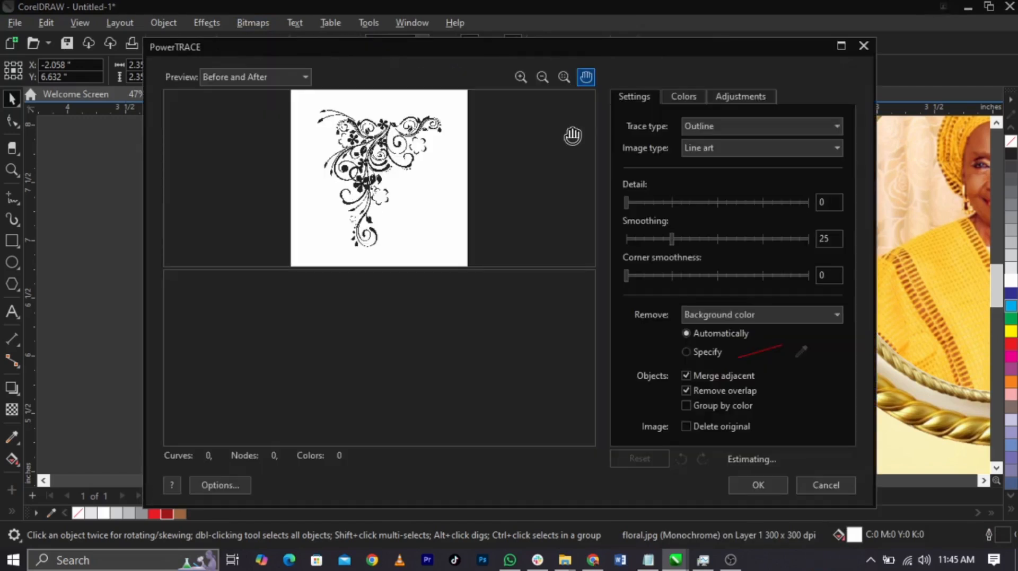
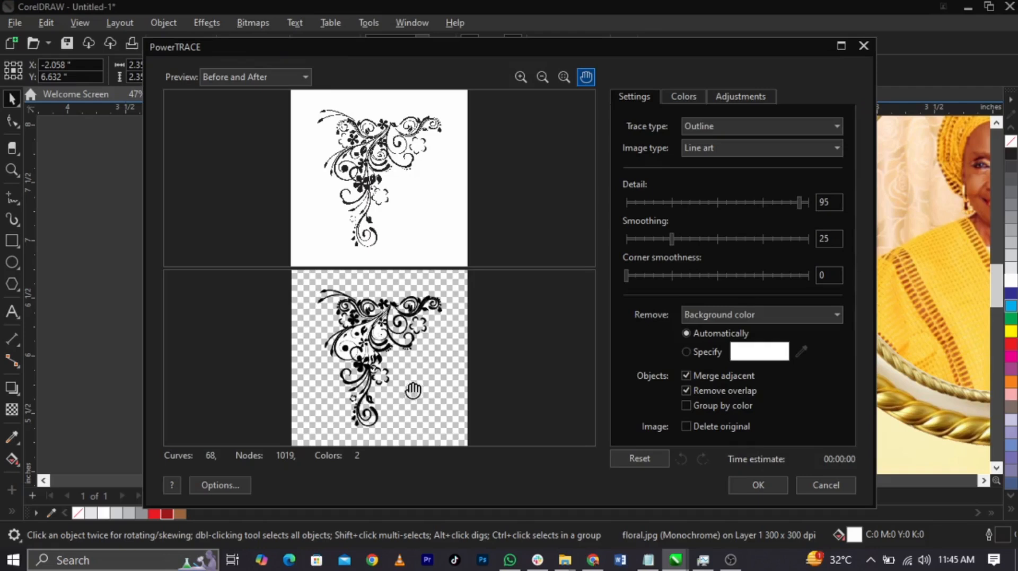
# Accept the outline trace, delete the original floral bitmap and ungroup the traced ornament
pyautogui.click(774, 485)
pyautogui.press('Delete')
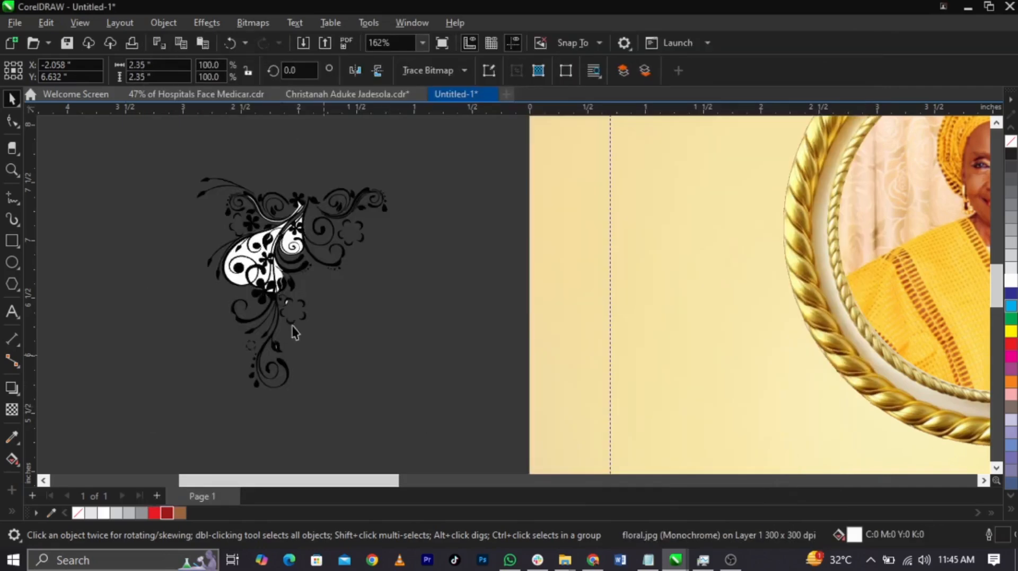
pyautogui.click(289, 288)
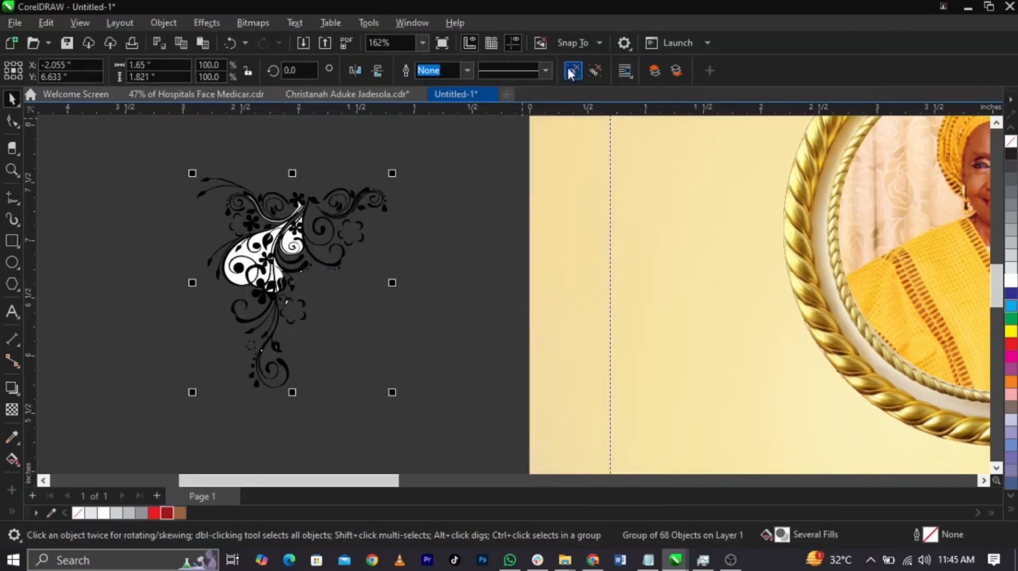
pyautogui.click(571, 70)
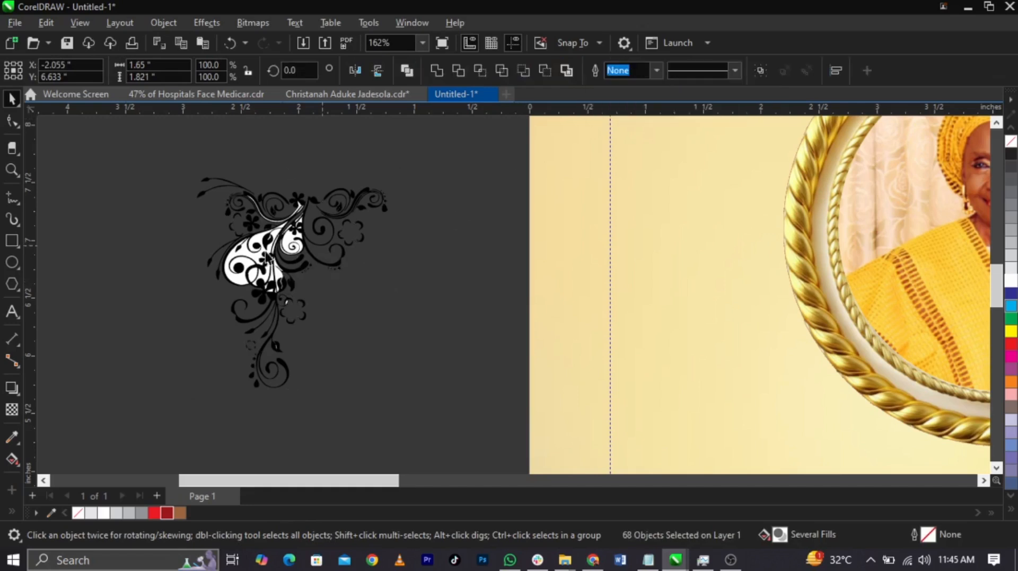
# Delete the large white fill shapes between the outer curls and upper stems of the traced ornament
pyautogui.scroll(4, 244, 265)
pyautogui.click(243, 260)
pyautogui.press('Delete')
pyautogui.click(250, 309)
pyautogui.press('Delete')
pyautogui.moveTo(333, 345); pyautogui.dragTo(334, 345)
pyautogui.press('Delete')
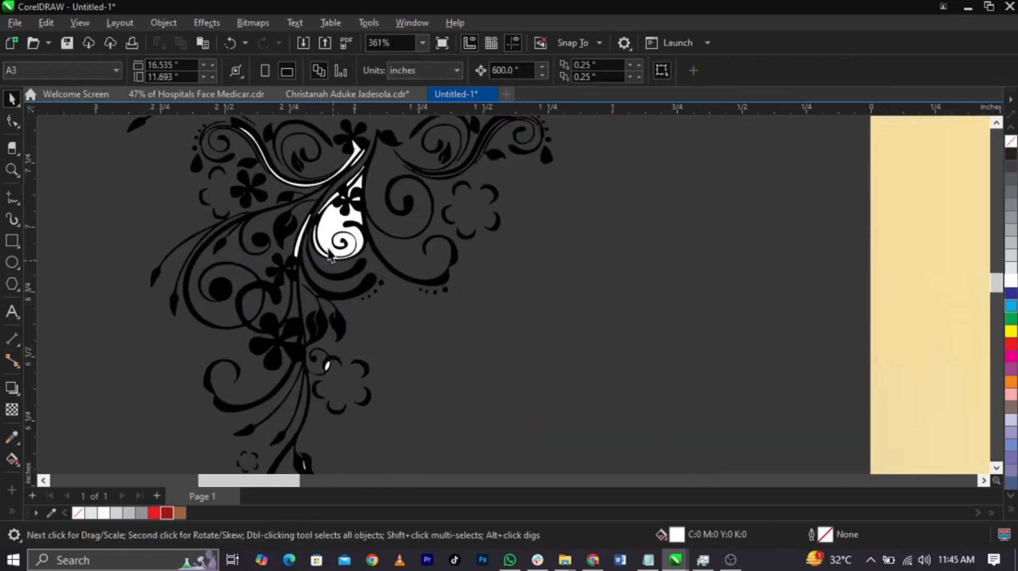
pyautogui.click(296, 185)
pyautogui.press('Delete')
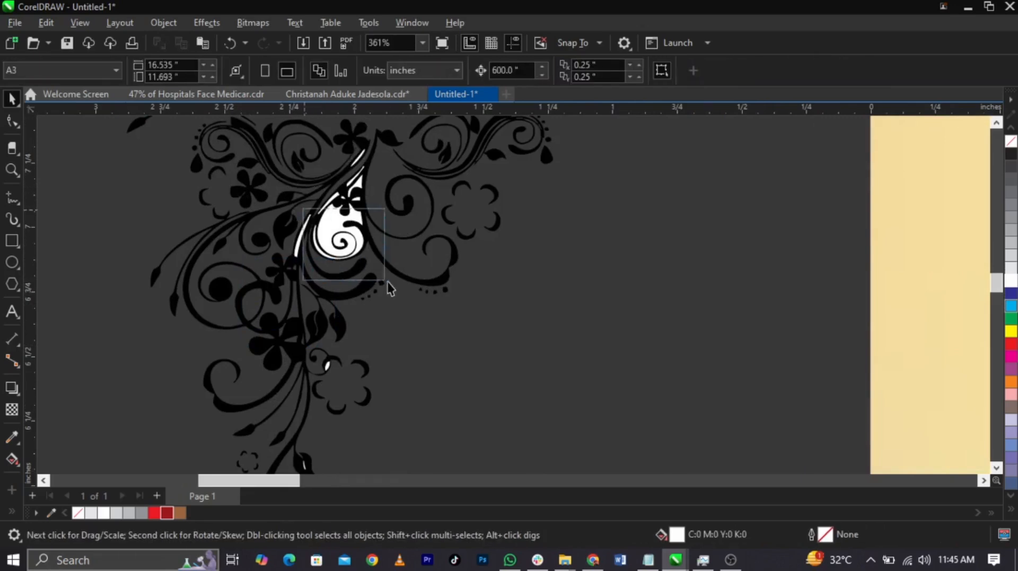
# Delete the white fill shapes around the ornament's central spiral and middle stems
pyautogui.scroll(3, 374, 263)
pyautogui.click(333, 235)
pyautogui.press('Delete')
pyautogui.moveTo(206, 319); pyautogui.dragTo(443, 119)
pyautogui.press('Delete')
pyautogui.scroll(-3, 397, 321)
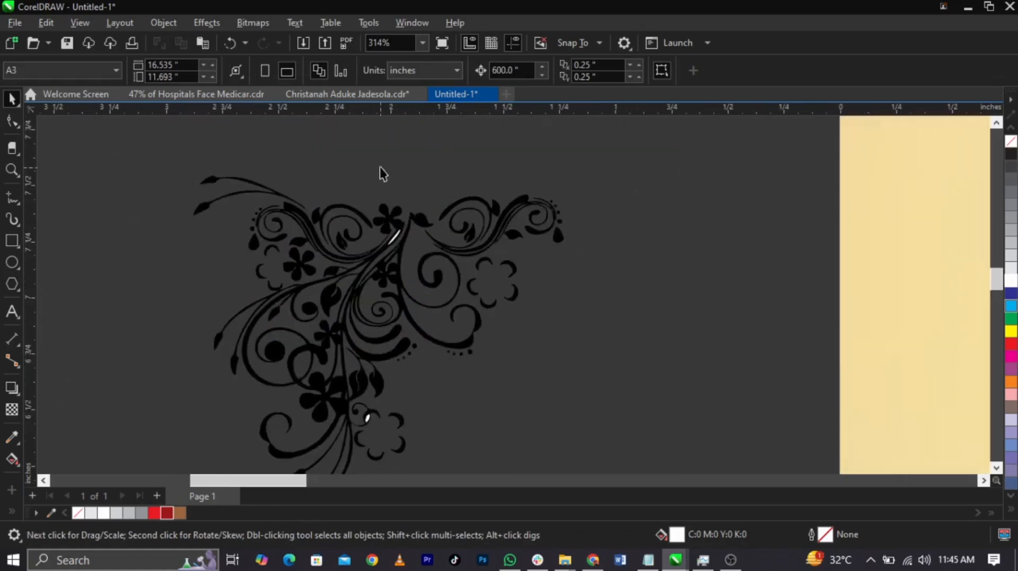
# Delete the leftover white slivers beside the ornament's small lower curl and in its bottom leaf
pyautogui.scroll(2, 379, 172)
pyautogui.scroll(-4, 442, 339)
pyautogui.scroll(1, 261, 336)
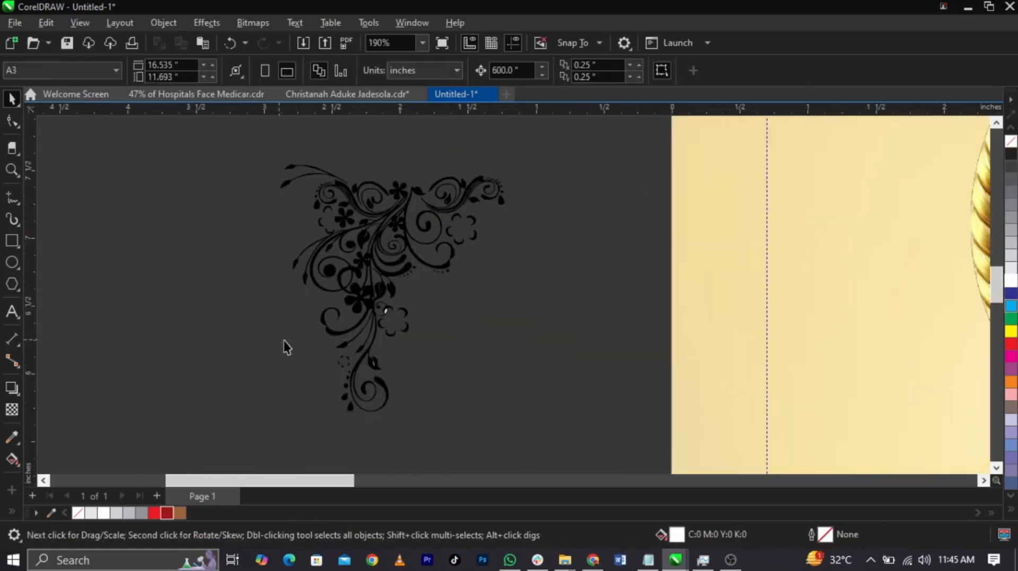
pyautogui.scroll(3, 383, 324)
pyautogui.click(388, 282)
pyautogui.press('Delete')
pyautogui.moveTo(381, 427); pyautogui.dragTo(340, 472)
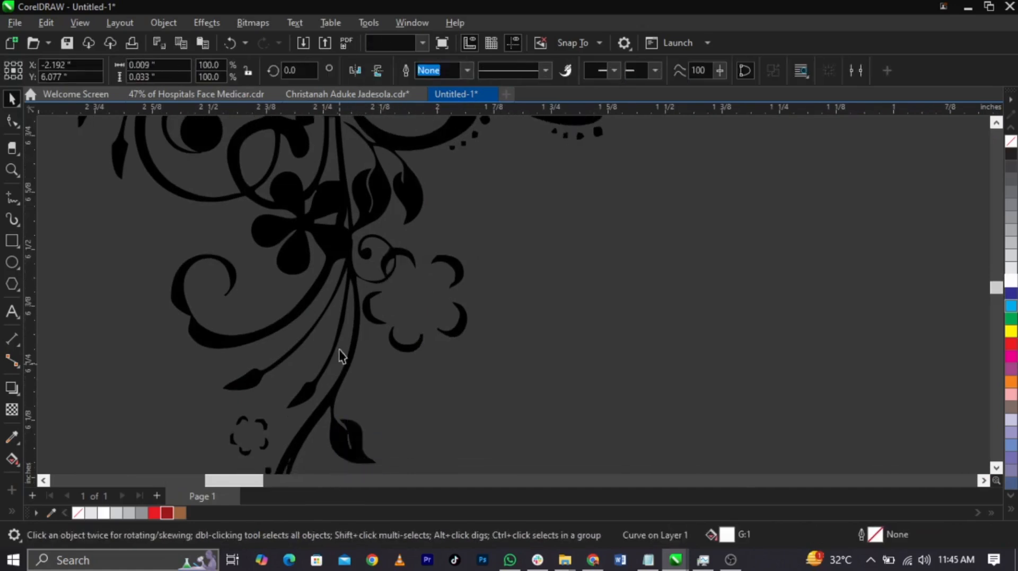
pyautogui.press('Delete')
# Select all remaining black pieces of the ornament and group them
pyautogui.scroll(-4, 340, 346)
pyautogui.moveTo(242, 435); pyautogui.dragTo(491, 244)
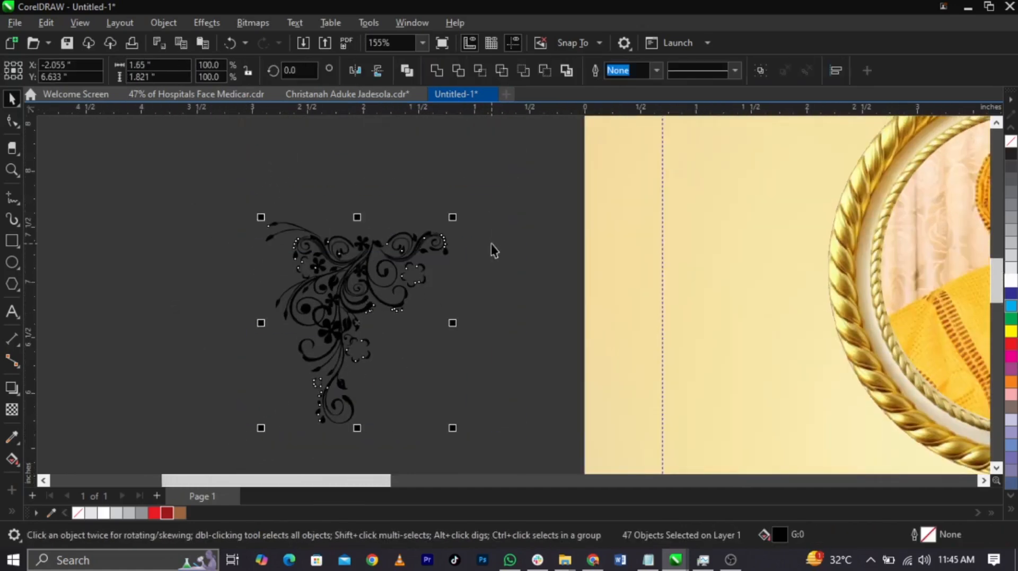
pyautogui.hotkey('ctrl', 'g')
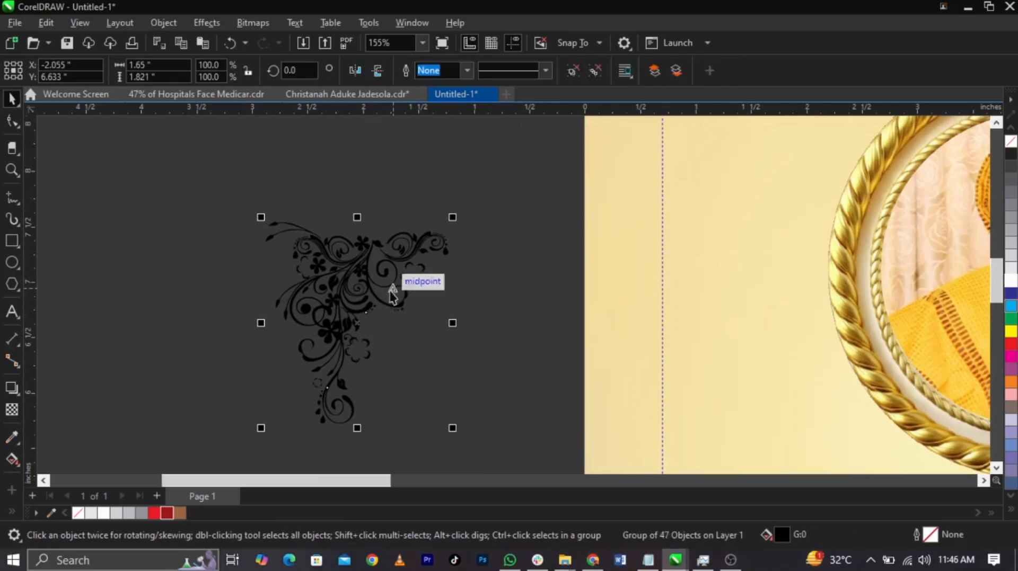
# Place the ornament in the back cover's upper left corner and scale it to about 2.44 by 2.70 inches
pyautogui.scroll(-1, 394, 286)
pyautogui.scroll(-3, 420, 371)
pyautogui.moveTo(366, 283); pyautogui.dragTo(471, 162)
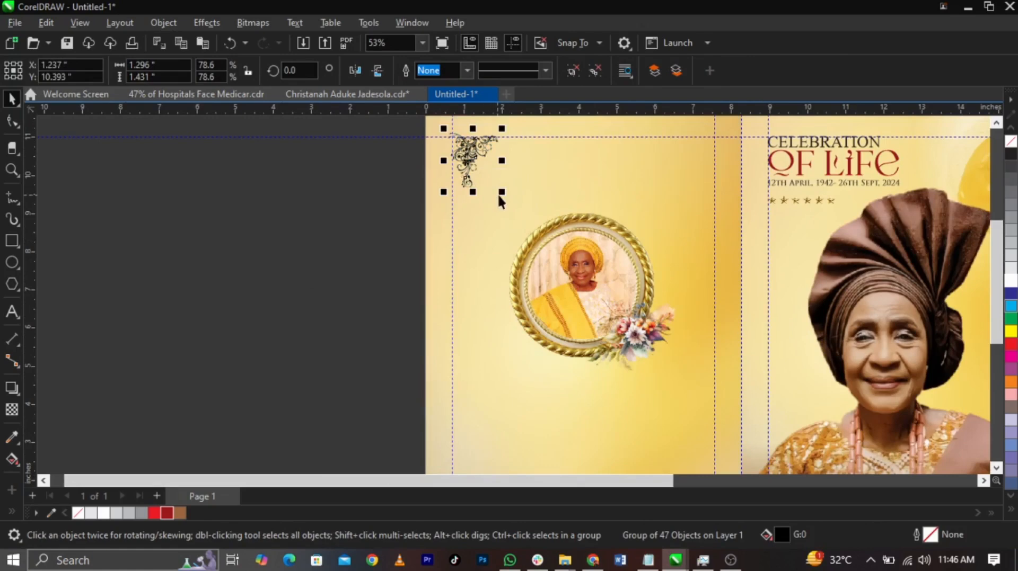
pyautogui.moveTo(523, 222); pyautogui.dragTo(548, 242)
pyautogui.scroll(3, 503, 153)
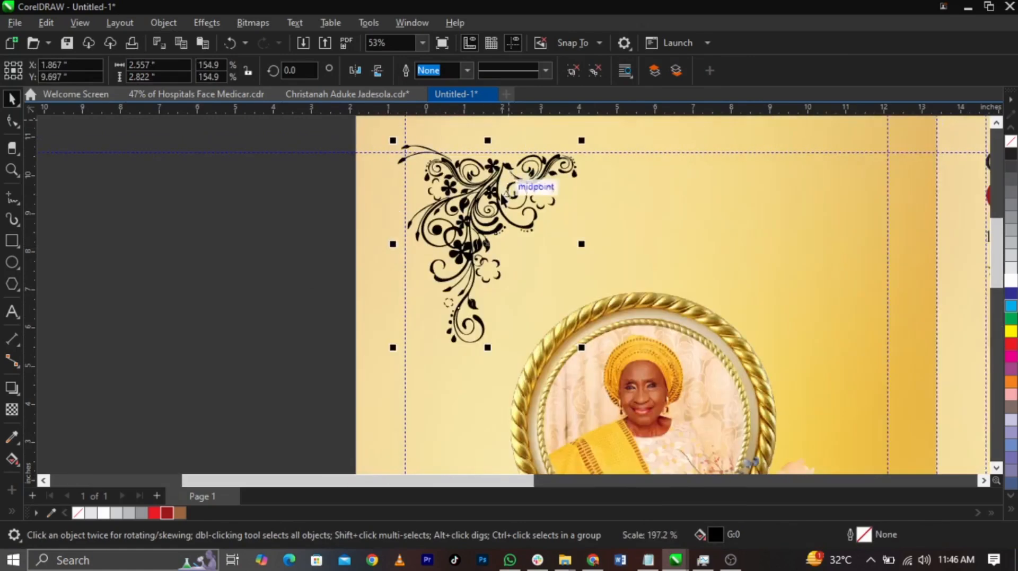
pyautogui.moveTo(496, 191); pyautogui.dragTo(480, 190)
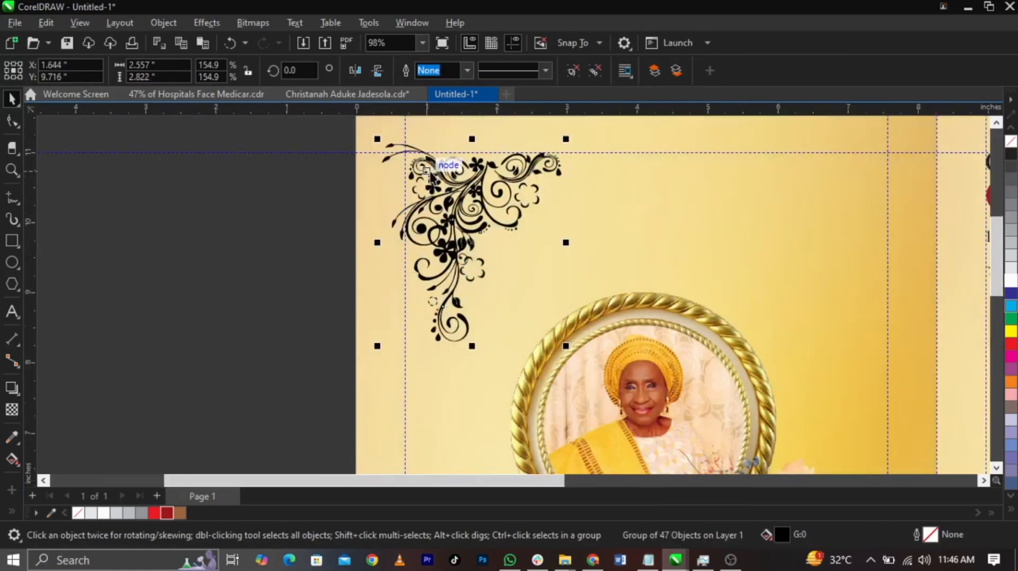
pyautogui.scroll(-3, 448, 165)
pyautogui.moveTo(496, 256); pyautogui.dragTo(493, 251)
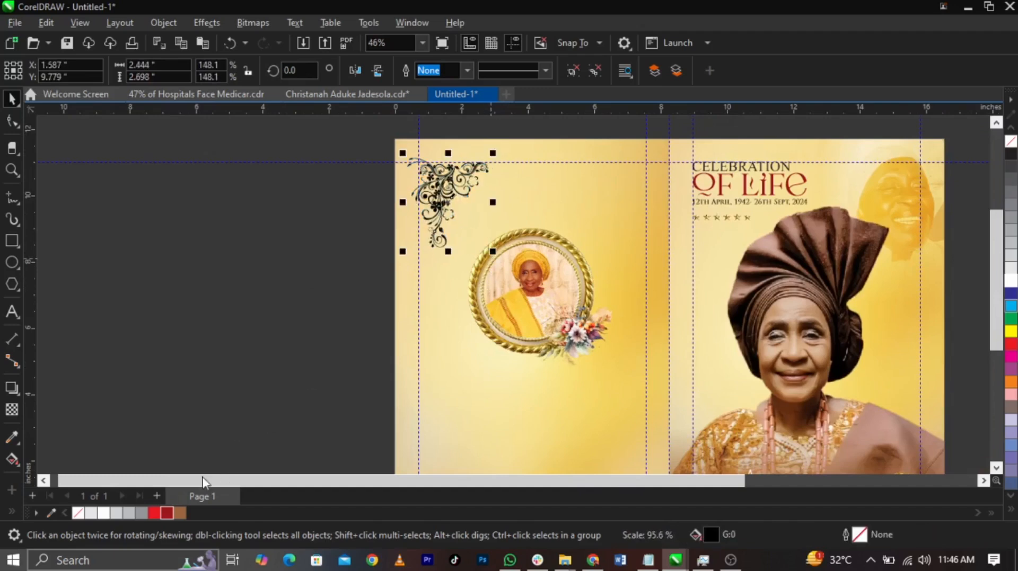
# Fill the corner ornament with the dark red C22 M100 Y100 K25
pyautogui.click(168, 514)
pyautogui.click(269, 306)
pyautogui.scroll(-2, 389, 175)
pyautogui.scroll(1, 408, 289)
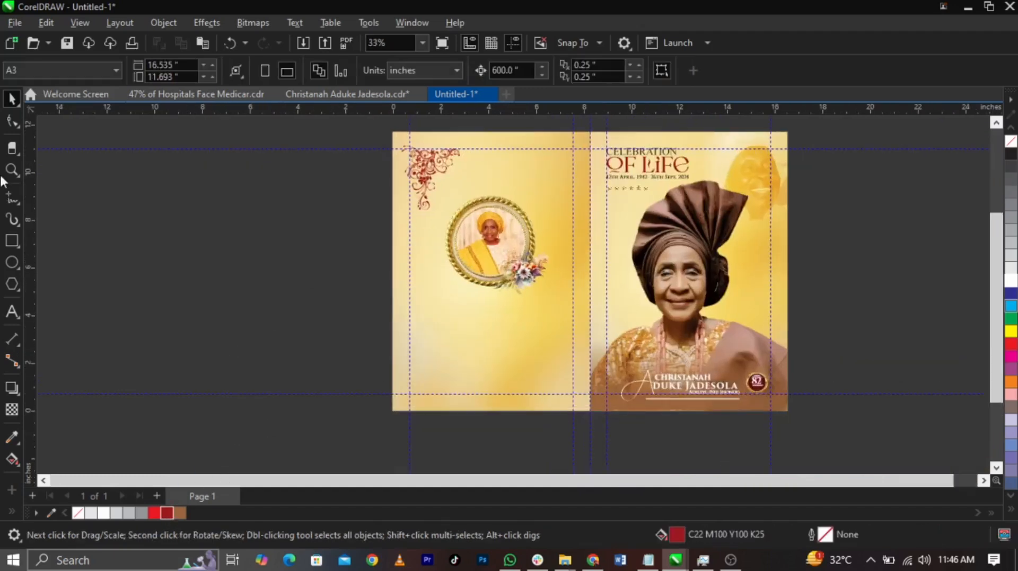
# Draw an L-shaped line about 7.56 inches down the left margin and 4.79 inches along the bottom, with a dark red outline
pyautogui.click(12, 202)
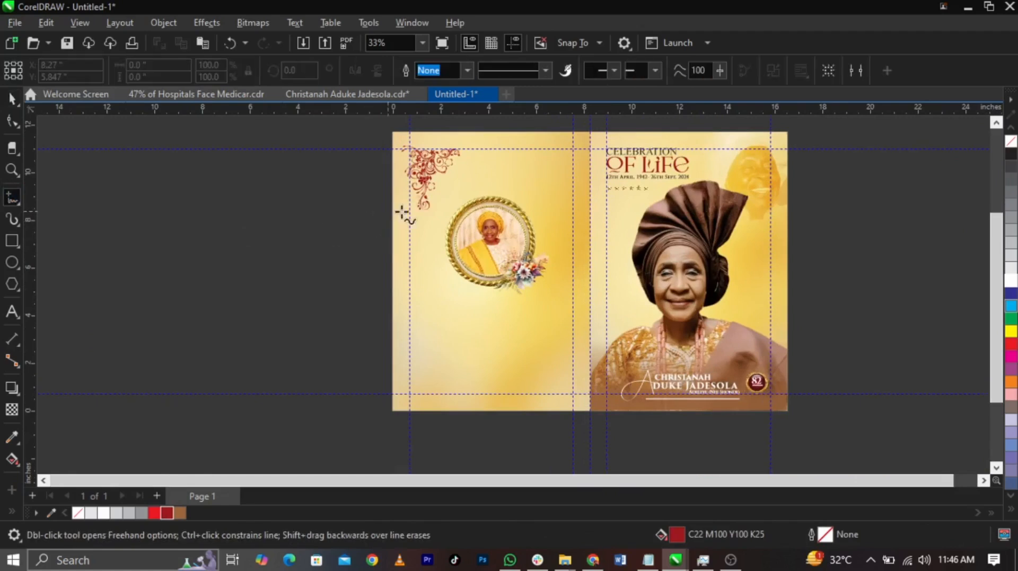
pyautogui.click(419, 213)
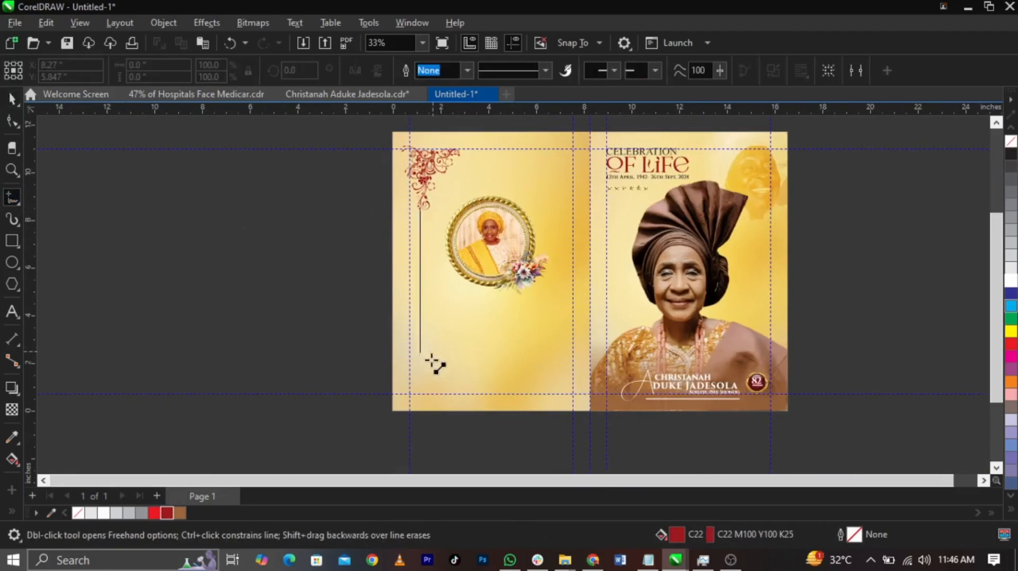
pyautogui.click(422, 393)
pyautogui.click(417, 395)
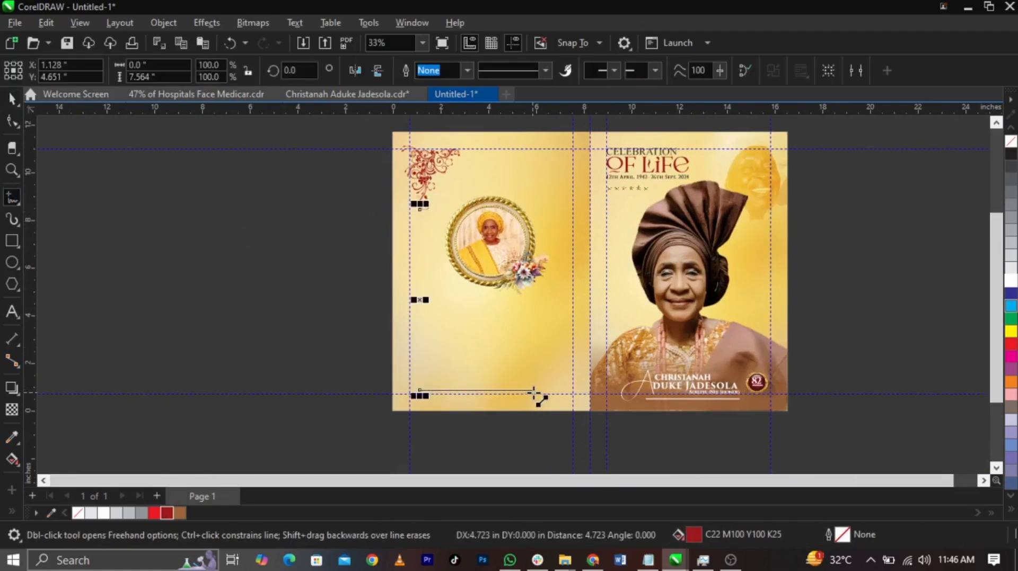
pyautogui.click(536, 394)
pyautogui.press('space')
pyautogui.rightClick(166, 515)
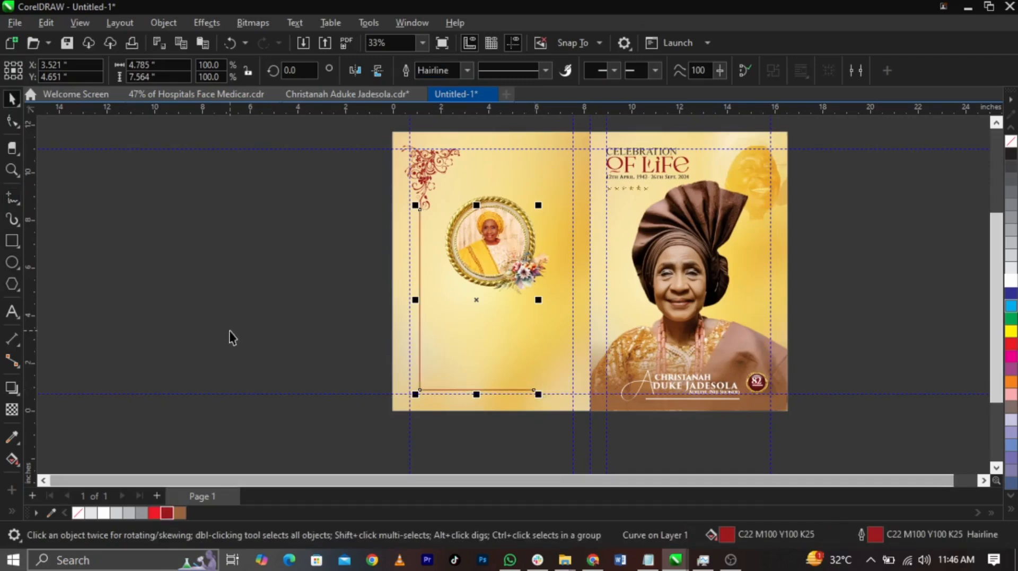
# Scale the corner ornament down to about 2.20 by 2.43 inches so it clears the vertical line
pyautogui.click(230, 334)
pyautogui.click(413, 193)
pyautogui.scroll(3, 414, 185)
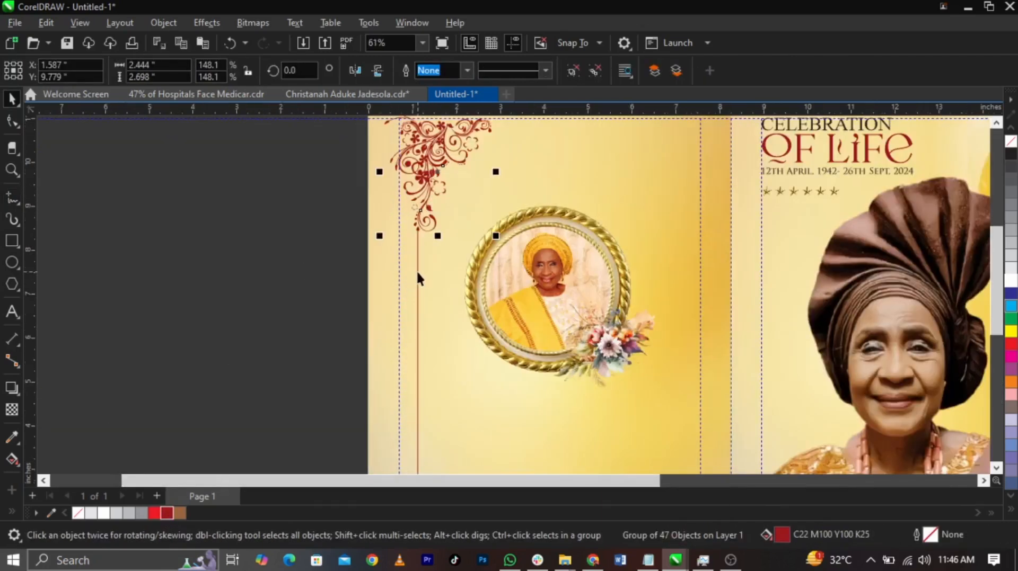
pyautogui.moveTo(496, 235); pyautogui.dragTo(484, 223)
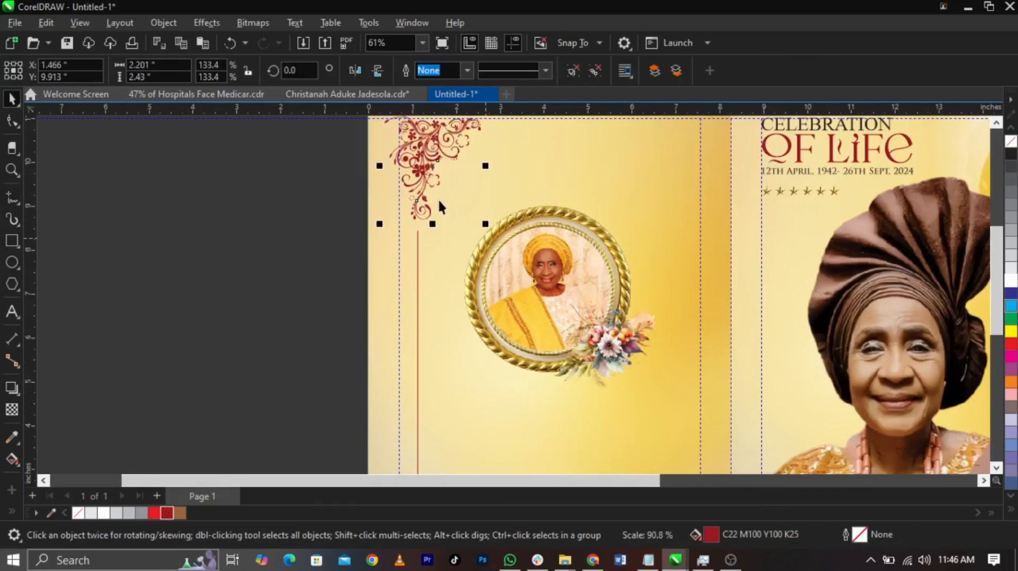
# Copy the ornament to the back cover's lower right corner and mirror it vertically and horizontally
pyautogui.scroll(-2, 430, 183)
pyautogui.moveTo(416, 151); pyautogui.dragTo(575, 387)
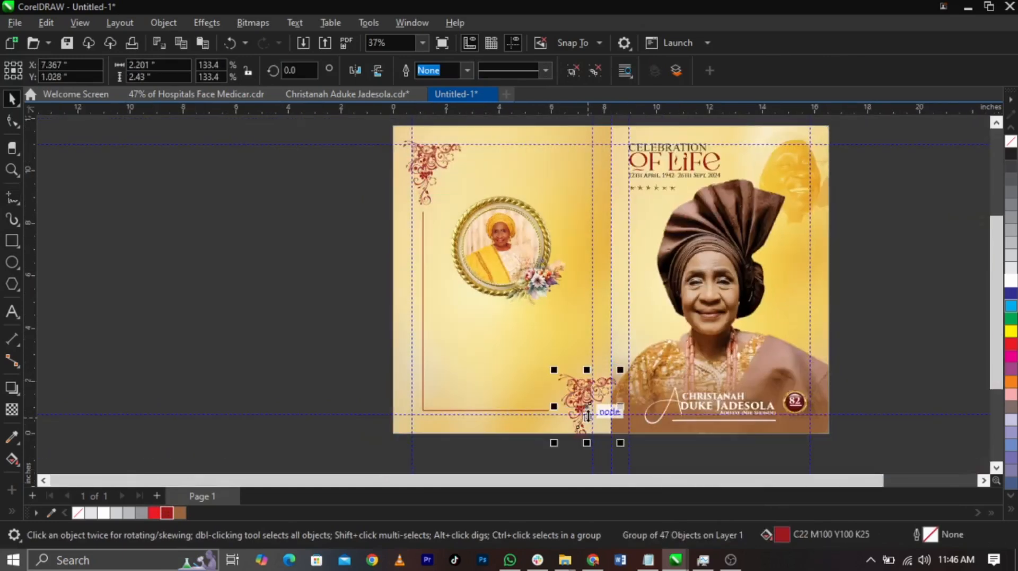
pyautogui.scroll(2, 574, 387)
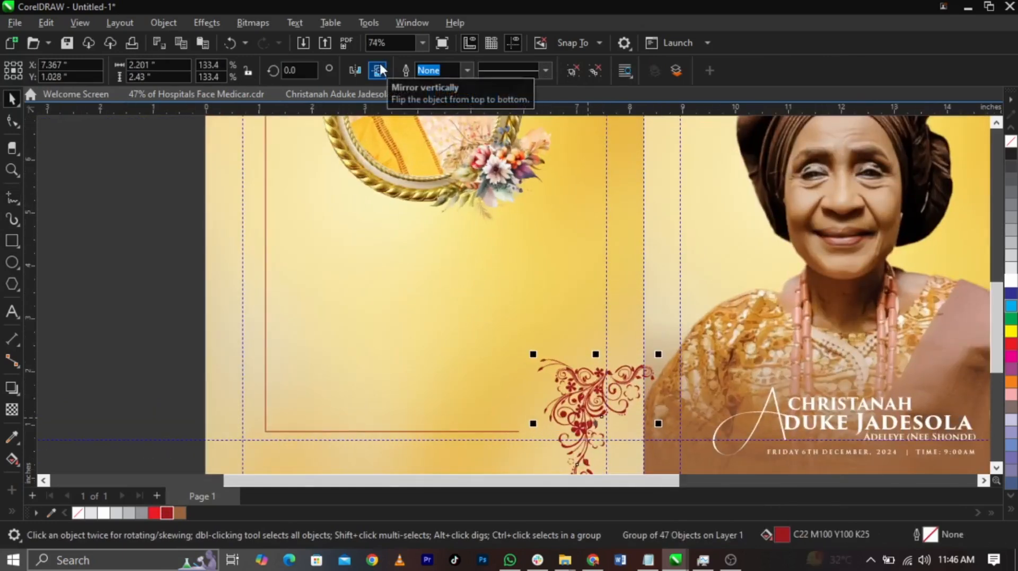
pyautogui.click(378, 70)
pyautogui.moveTo(597, 402); pyautogui.dragTo(558, 375)
pyautogui.scroll(1, 570, 410)
pyautogui.click(354, 70)
pyautogui.scroll(-1, 525, 218)
pyautogui.scroll(1, 559, 376)
pyautogui.scroll(-3, 559, 378)
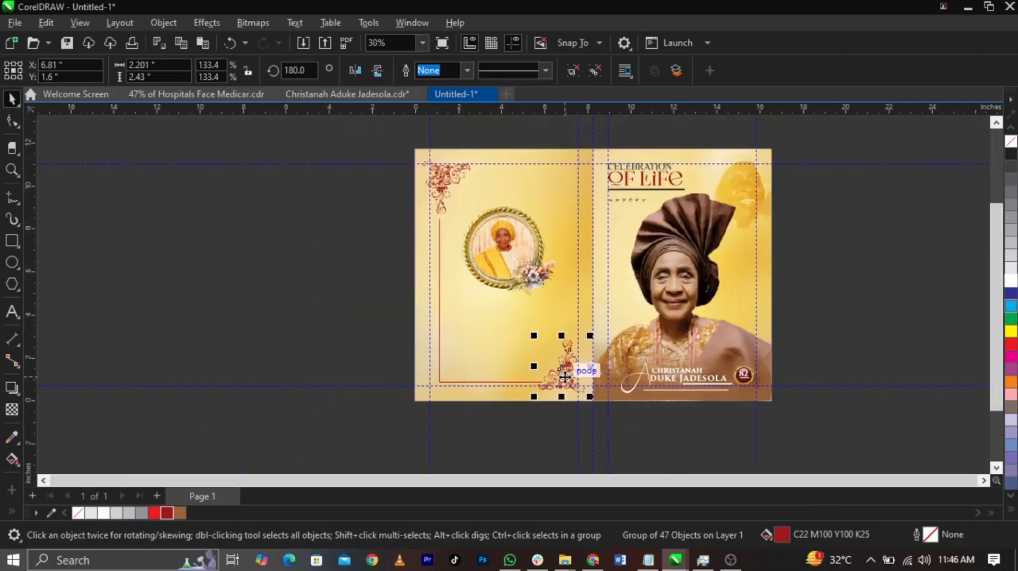
# Shift the mirrored ornament slightly upward to line up with the end of the bottom border line
pyautogui.press('z')
pyautogui.moveTo(398, 416); pyautogui.dragTo(673, 324)
pyautogui.press('space')
pyautogui.scroll(2, 609, 346)
pyautogui.moveTo(609, 343); pyautogui.dragTo(612, 328)
pyautogui.scroll(-5, 602, 370)
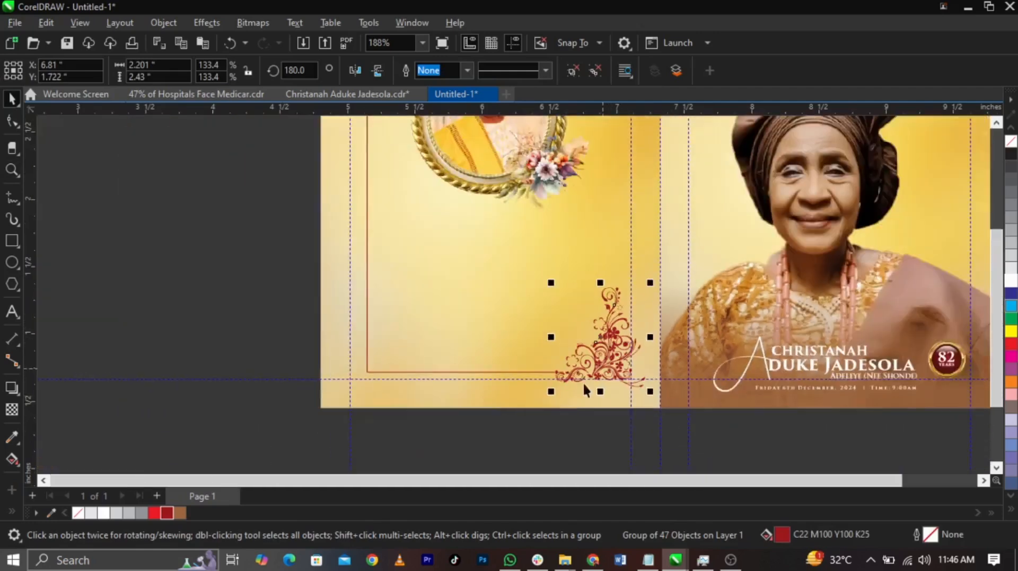
# Draw an L-shaped line about 4.69 inches along the back cover's top margin and 7.36 inches down its right margin
pyautogui.press('z')
pyautogui.moveTo(619, 292); pyautogui.dragTo(719, 106)
pyautogui.press('space')
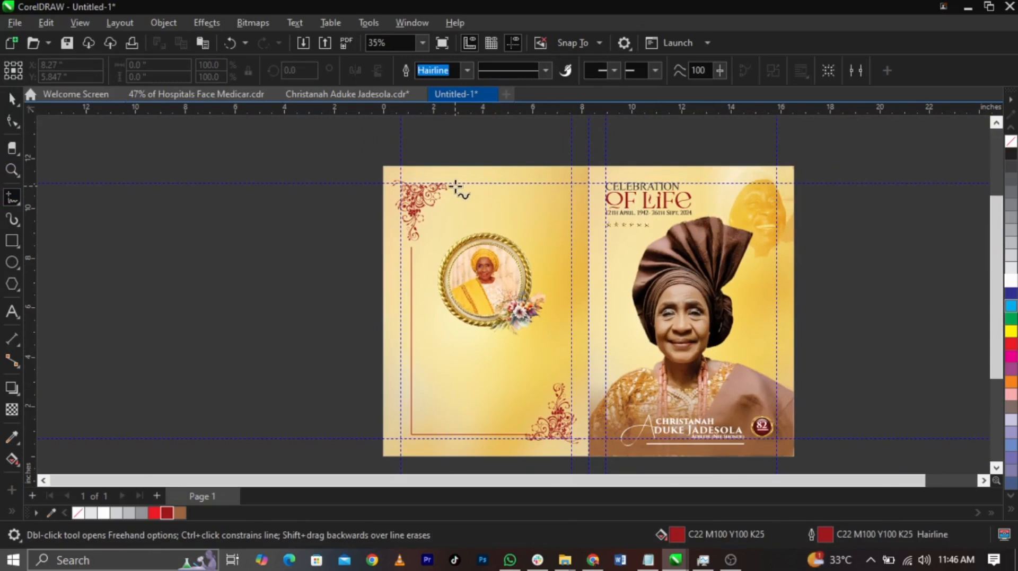
pyautogui.doubleClick(571, 185)
pyautogui.click(572, 369)
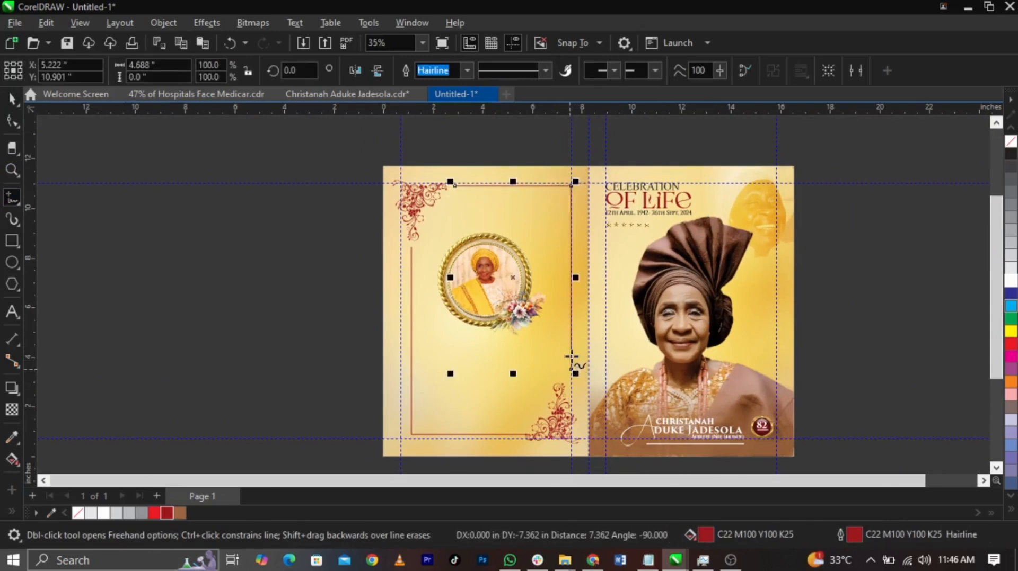
pyautogui.press('space')
# Examine how the two corner ornaments and the border lines align on the back cover
pyautogui.click(275, 405)
pyautogui.click(553, 423)
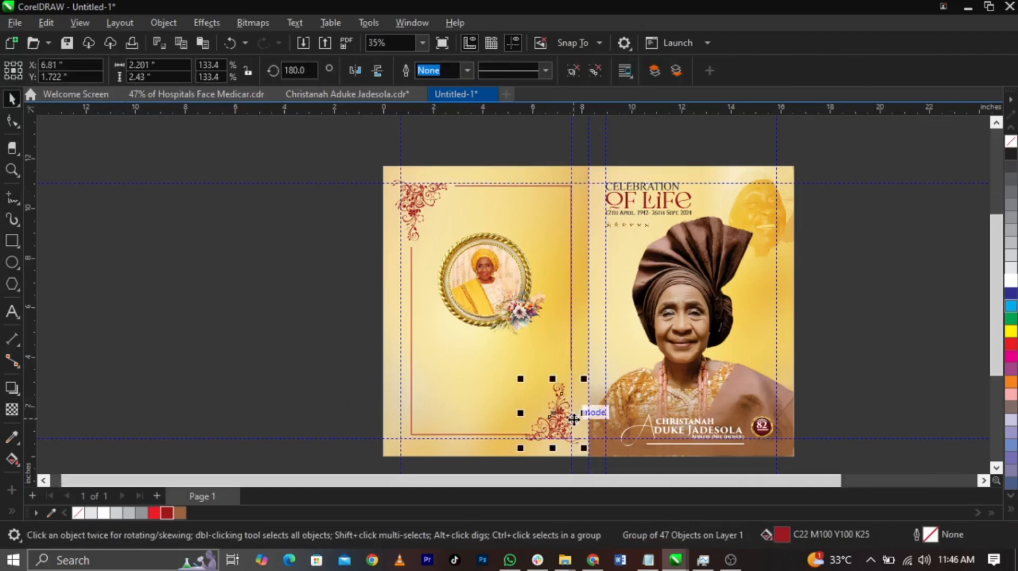
pyautogui.scroll(2, 580, 414)
pyautogui.scroll(-2, 562, 371)
pyautogui.scroll(2, 403, 168)
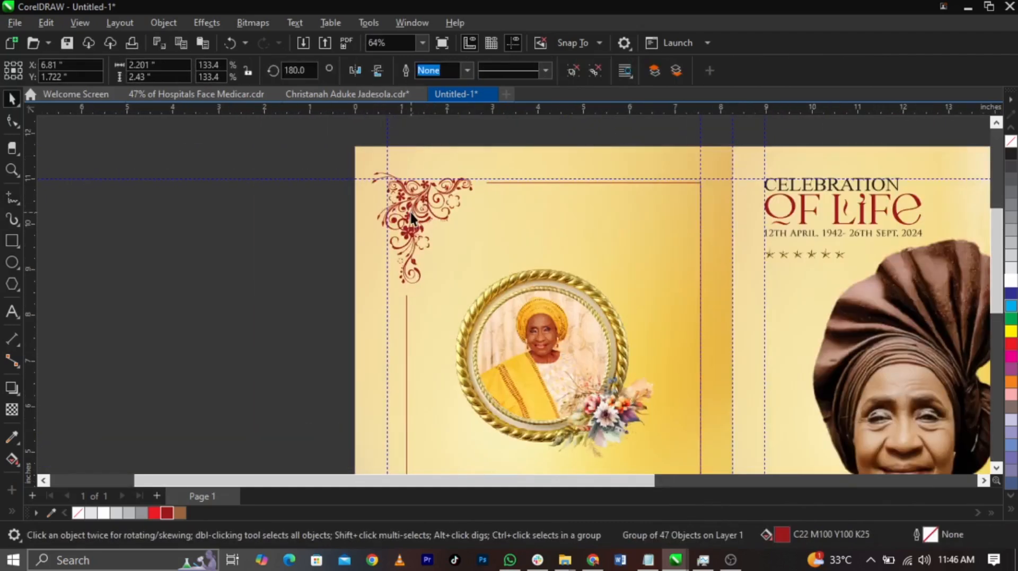
pyautogui.scroll(-1, 622, 194)
pyautogui.scroll(1, 643, 228)
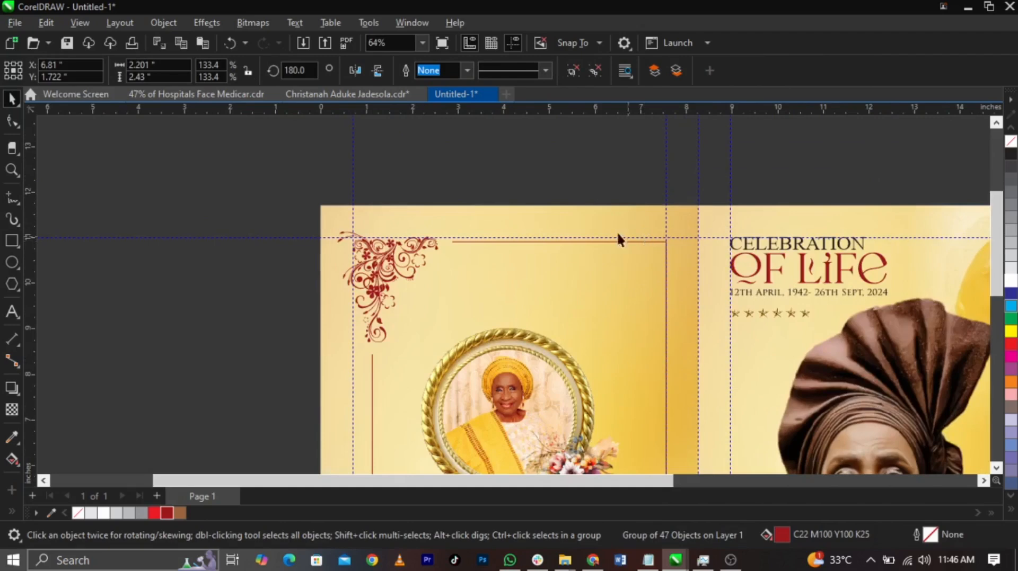
pyautogui.scroll(-2, 637, 240)
pyautogui.click(320, 334)
# Create a paragraph text frame about 4.67 by 2.31 inches below the portrait on the back cover
pyautogui.scroll(1, 807, 432)
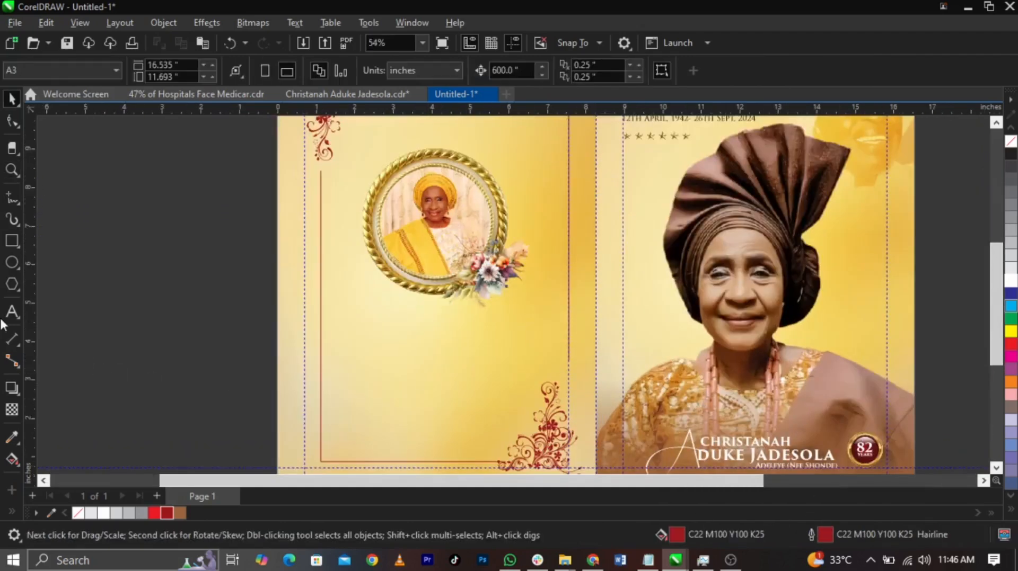
pyautogui.click(12, 313)
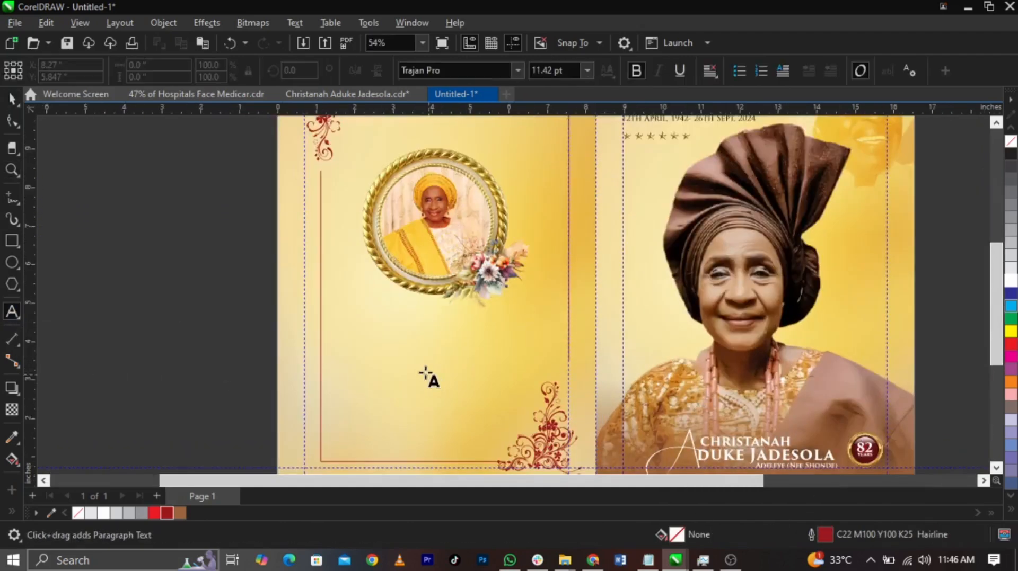
pyautogui.moveTo(522, 432); pyautogui.dragTo(536, 439)
# Copy the families' appreciation message from the TEXT file in Notepad and paste it into the paragraph frame
pyautogui.click(648, 560)
pyautogui.moveTo(660, 351); pyautogui.dragTo(900, 471)
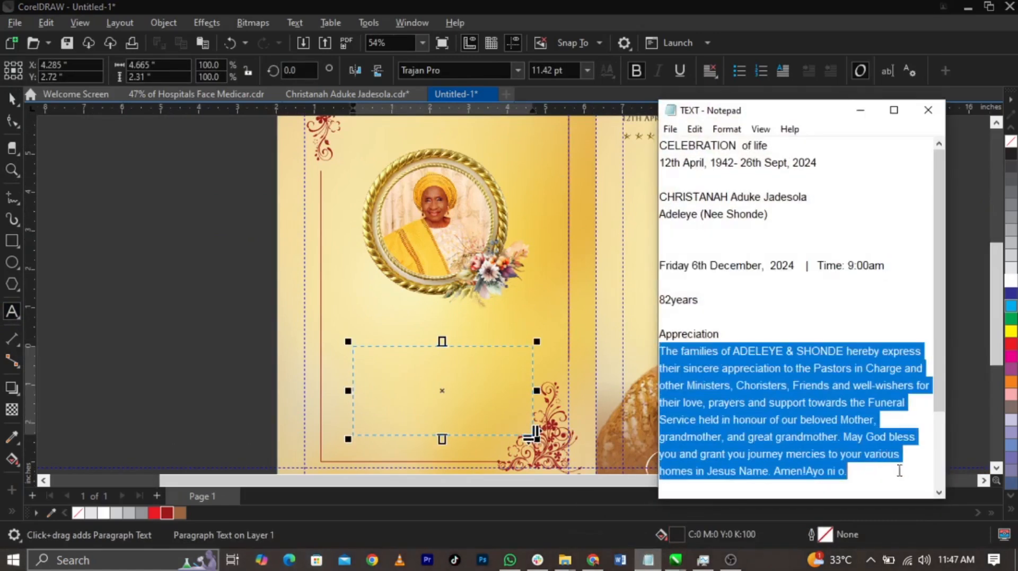
pyautogui.click(363, 367)
pyautogui.hotkey('ctrl', 'v')
# Set the appreciation paragraph in non-bold Times New Roman and shorten its frame to about 1.42 inches high
pyautogui.hotkey('ctrl', 'space')
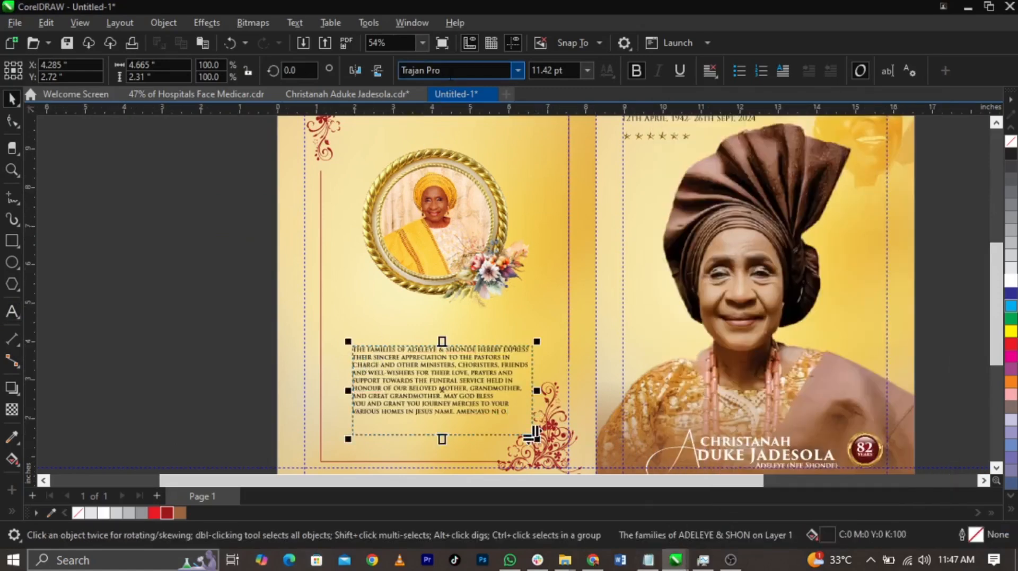
pyautogui.write('Times New Roman')
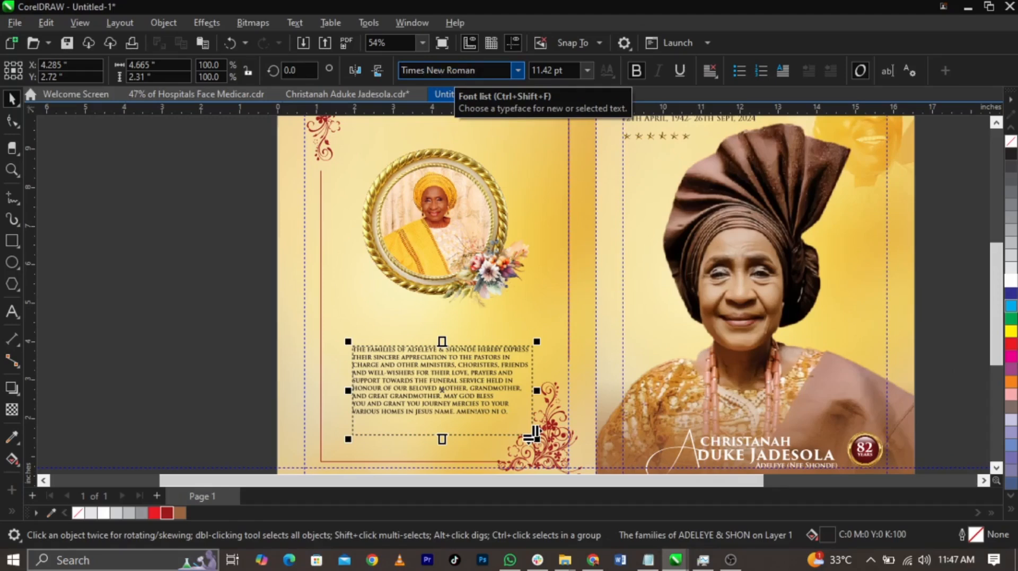
pyautogui.press('Return')
pyautogui.scroll(3, 451, 427)
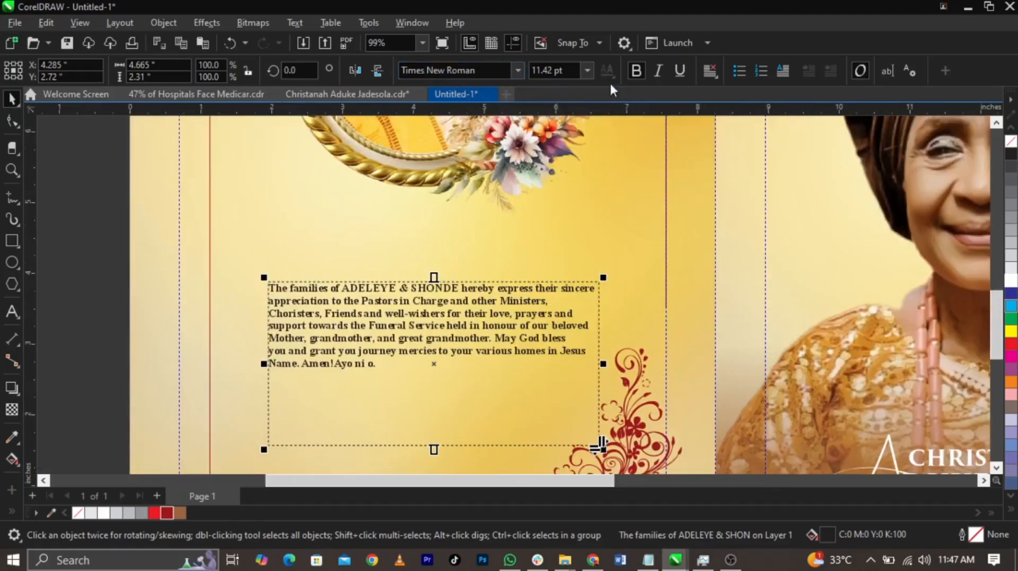
pyautogui.click(633, 73)
pyautogui.moveTo(433, 450); pyautogui.dragTo(438, 383)
# Remove the line break after "May God bless" so the sentence runs on continuously
pyautogui.doubleClick(426, 339)
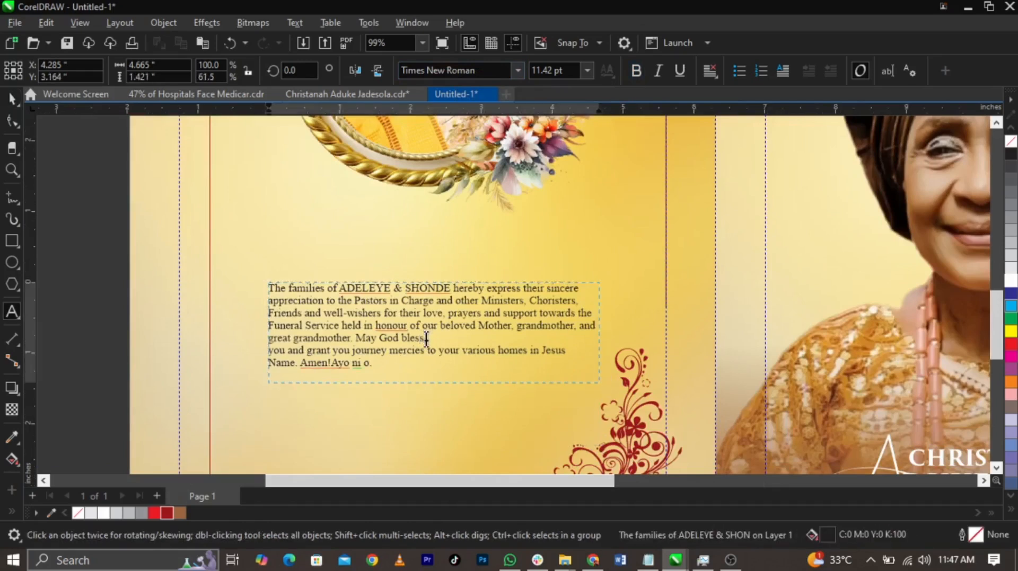
pyautogui.press('Return')
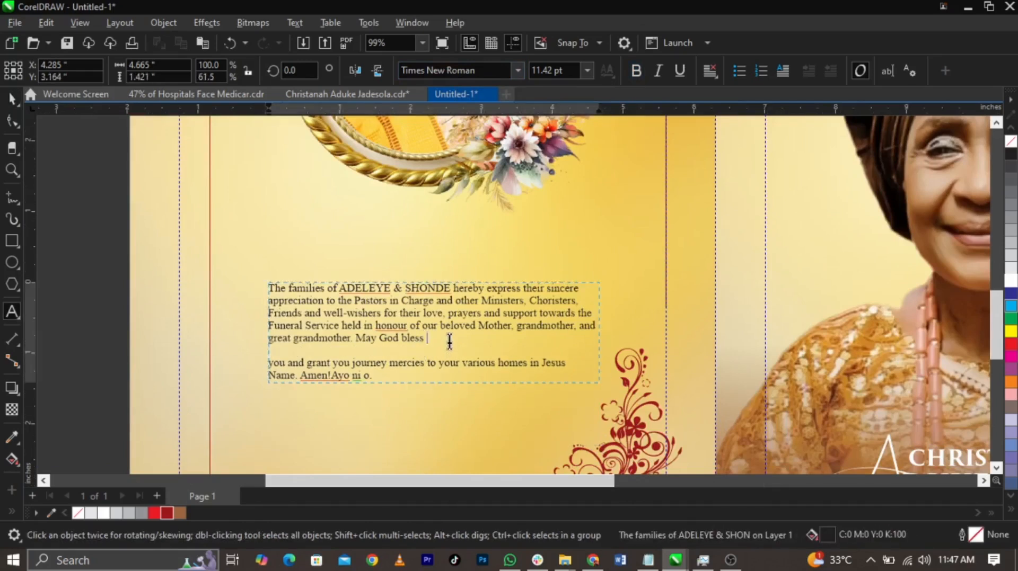
pyautogui.press('Delete')
pyautogui.press('Delete')
# Justify the whole appreciation paragraph and shorten its frame to about 1.21 inches high
pyautogui.hotkey('ctrl', 'a')
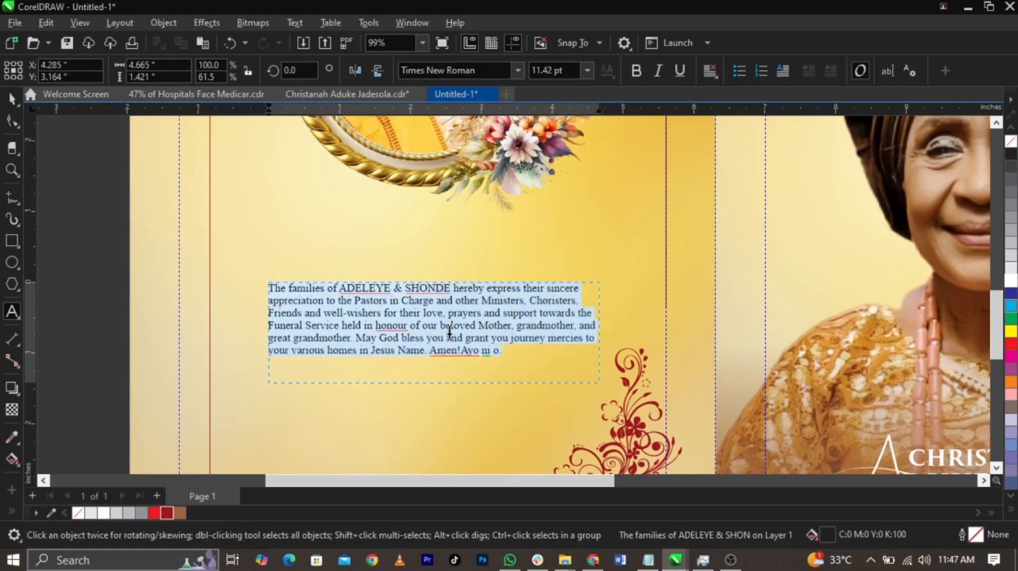
pyautogui.hotkey('ctrl', 'j')
pyautogui.hotkey('ctrl', 'space')
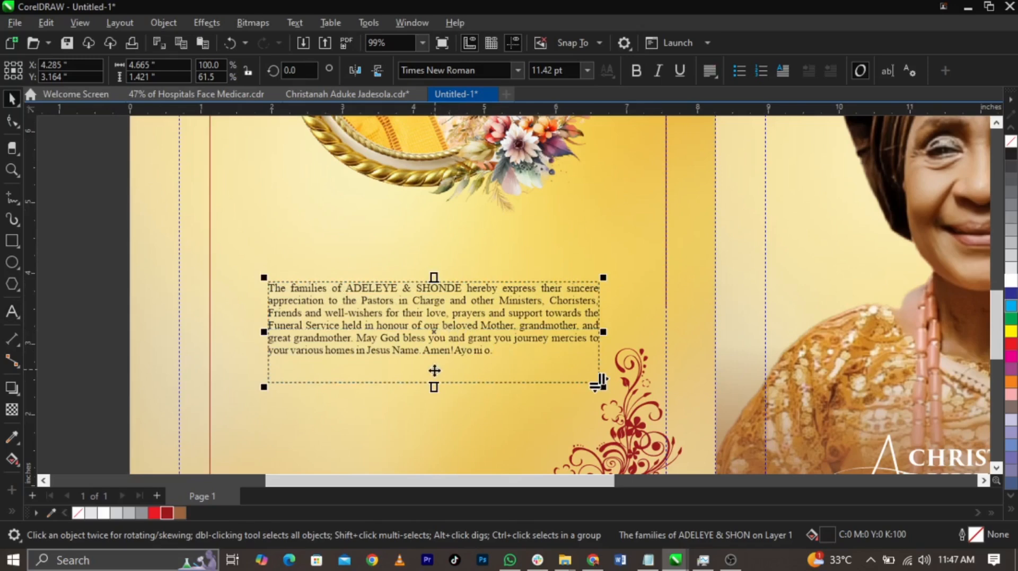
pyautogui.scroll(1, 436, 371)
pyautogui.moveTo(433, 383)
pyautogui.mouseDown()
pyautogui.moveTo(445, 355)
pyautogui.moveTo(439, 368)
pyautogui.mouseUp()
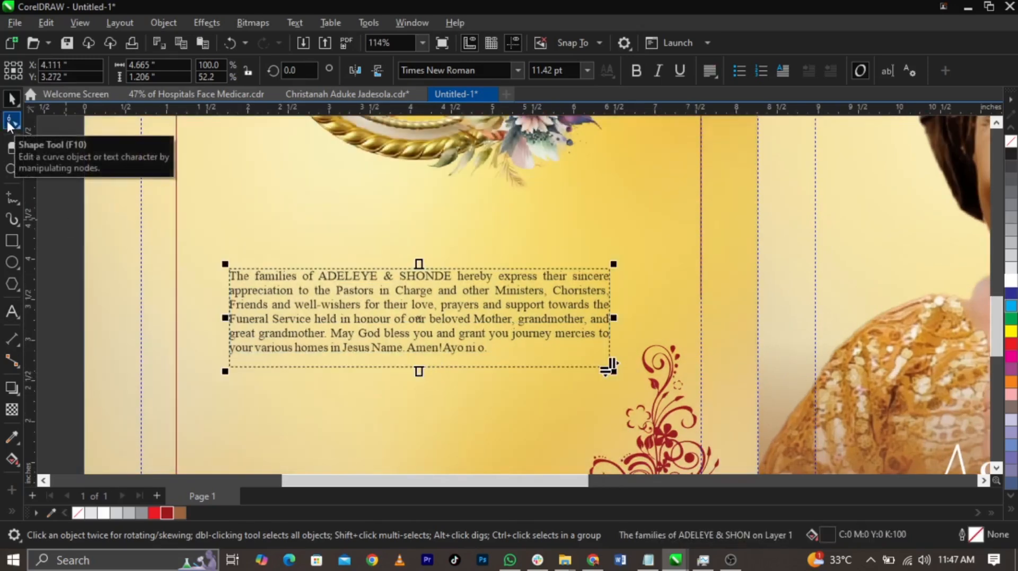
# Loosen the paragraph's line spacing with the Shape tool to a frame height of about 1.52 inches and shift it slightly down
pyautogui.click(6, 119)
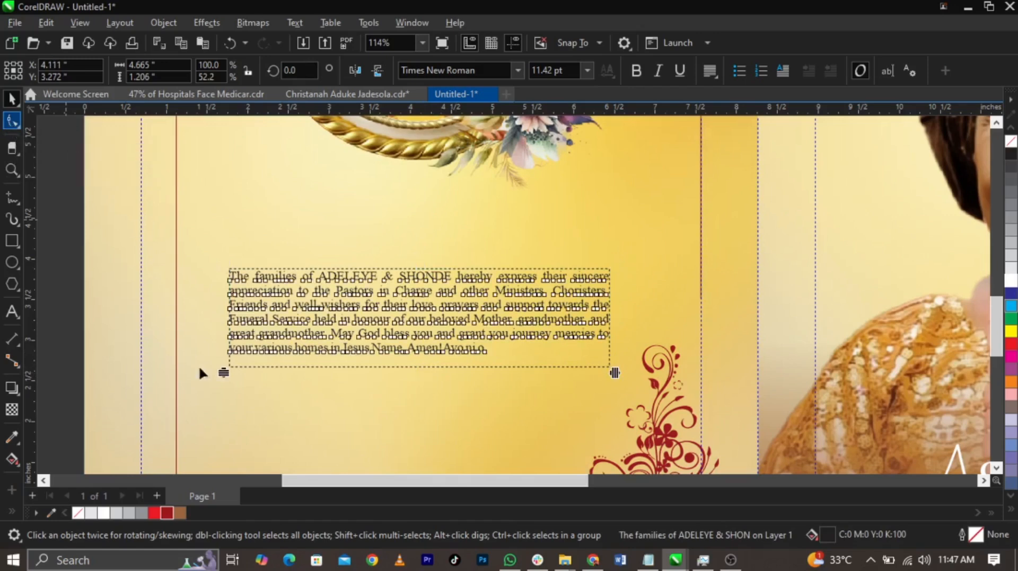
pyautogui.moveTo(222, 372); pyautogui.dragTo(228, 394)
pyautogui.press('space')
pyautogui.moveTo(478, 334); pyautogui.dragTo(478, 346)
# Copy the word "Appreciation" from the TEXT file in Notepad and paste it as a heading above the paragraph
pyautogui.click(648, 561)
pyautogui.moveTo(722, 334); pyautogui.dragTo(638, 327)
pyautogui.hotkey('ctrl', 'c')
pyautogui.click(395, 229)
pyautogui.click(13, 311)
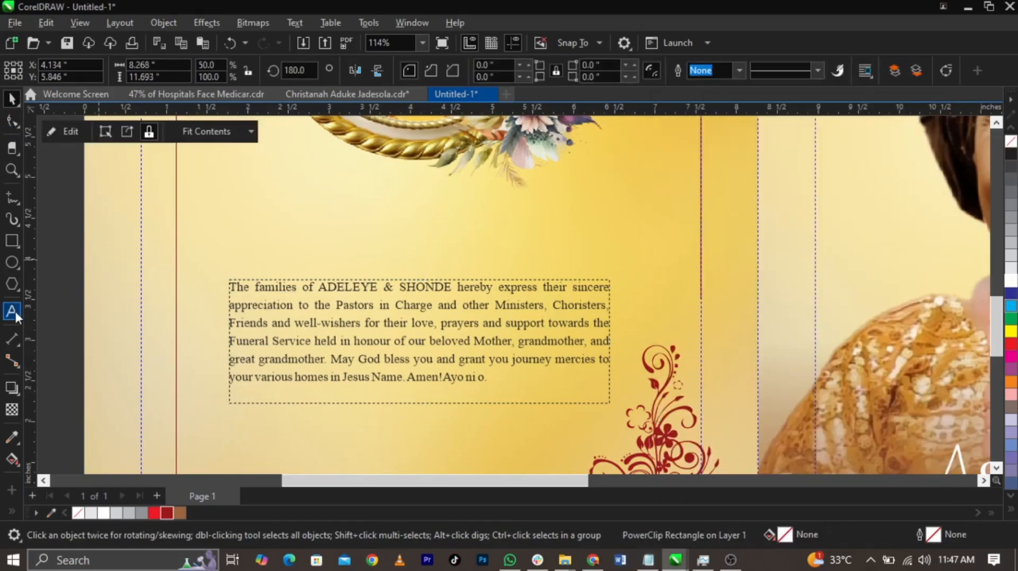
pyautogui.click(285, 240)
pyautogui.hotkey('ctrl', 'v')
pyautogui.hotkey('ctrl', 'space')
# Enlarge the Appreciation heading to about 48 pt, fill it dark red (C22 M100 Y100 K25) and move it above the paragraph
pyautogui.moveTo(357, 247); pyautogui.dragTo(574, 312)
pyautogui.click(164, 511)
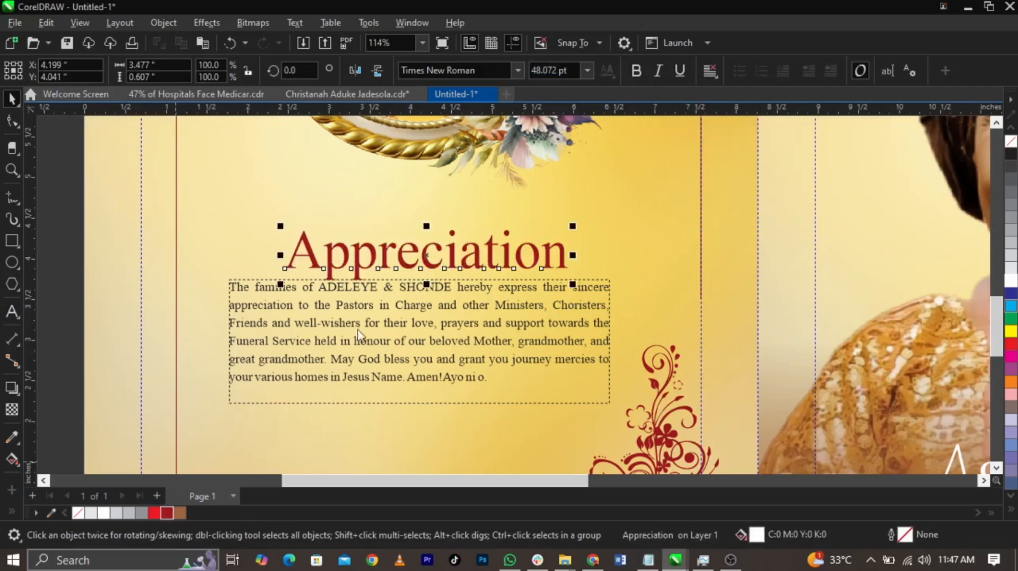
pyautogui.moveTo(373, 261); pyautogui.dragTo(266, 242)
# Replace the heading's initial letter with a dark red copy of the decorative A from the front cover's name
pyautogui.doubleClick(376, 247)
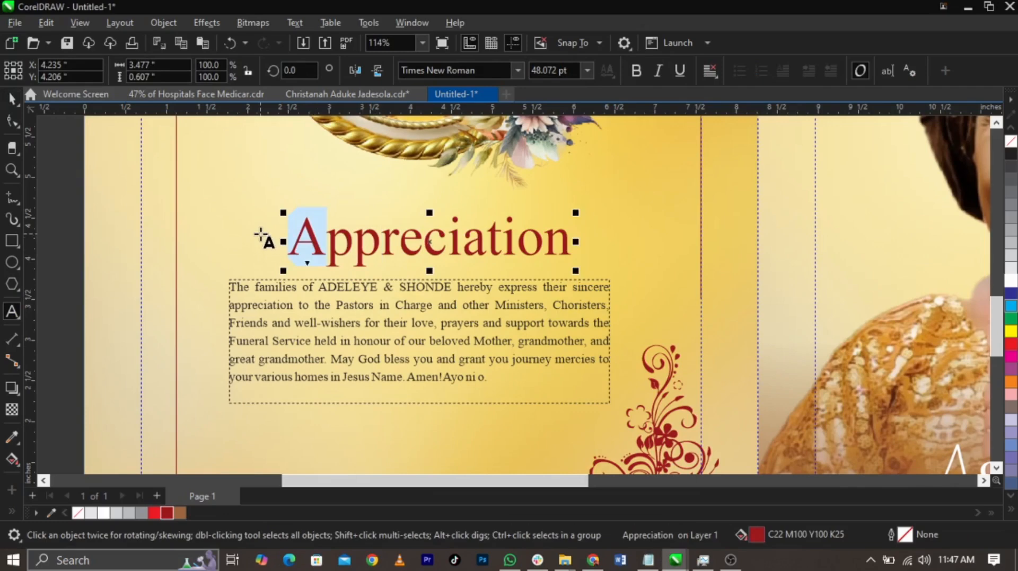
pyautogui.press('Delete')
pyautogui.scroll(-3, 727, 443)
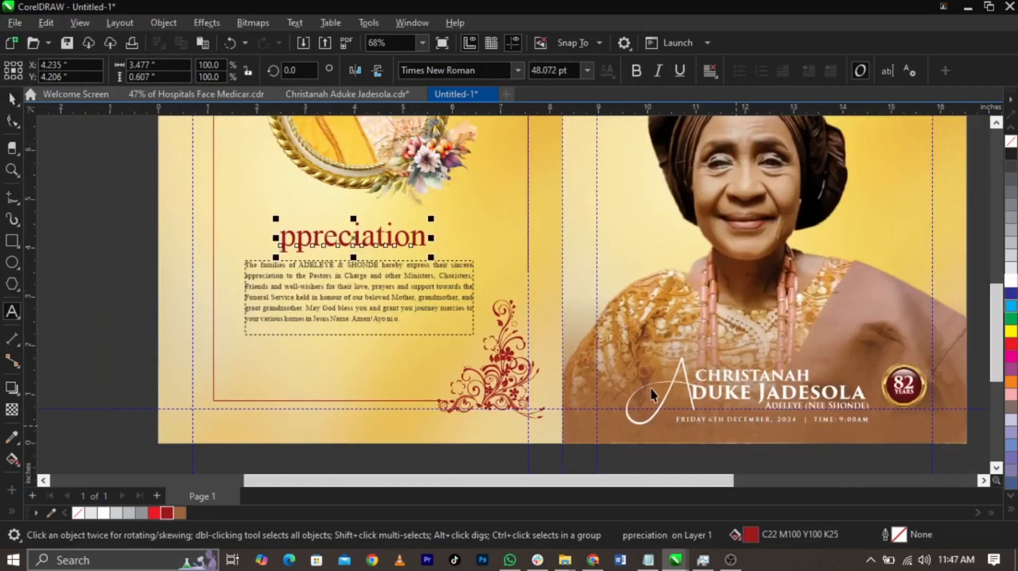
pyautogui.click(670, 394)
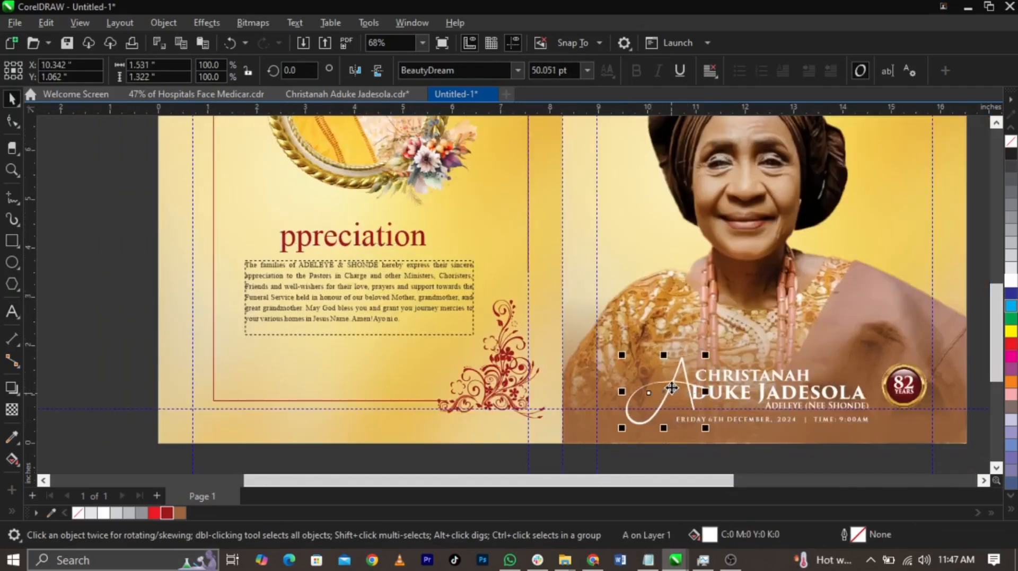
pyautogui.moveTo(408, 318); pyautogui.dragTo(248, 237)
pyautogui.click(167, 513)
pyautogui.click(108, 296)
# Italicise the "ppreciation" text, scale it to about 2.51 by 0.46 inches and fit it closely against the decorative A
pyautogui.press('F2')
pyautogui.moveTo(129, 184); pyautogui.dragTo(576, 333)
pyautogui.click(489, 262)
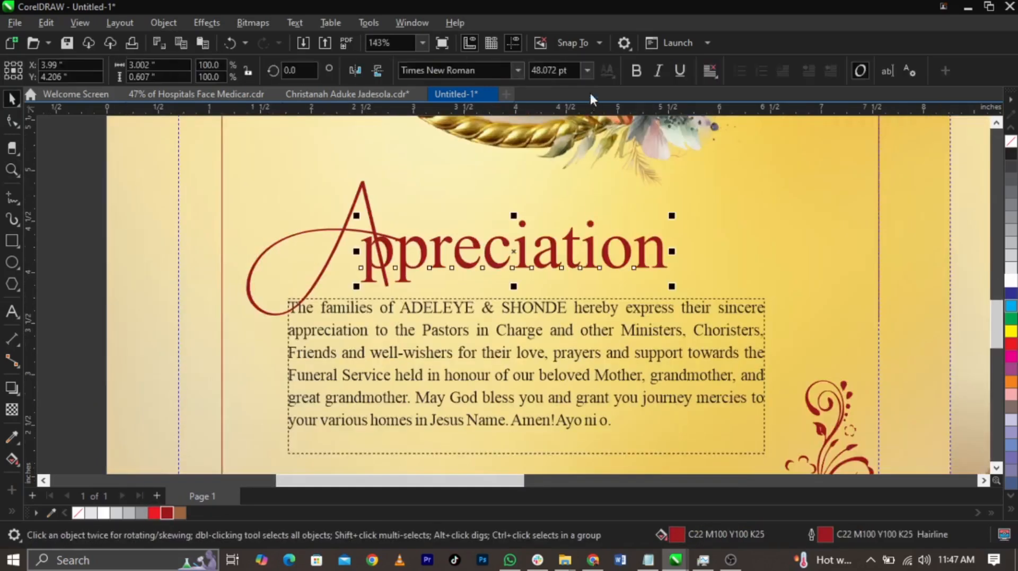
pyautogui.moveTo(603, 245); pyautogui.dragTo(659, 255)
pyautogui.moveTo(720, 286); pyautogui.dragTo(667, 274)
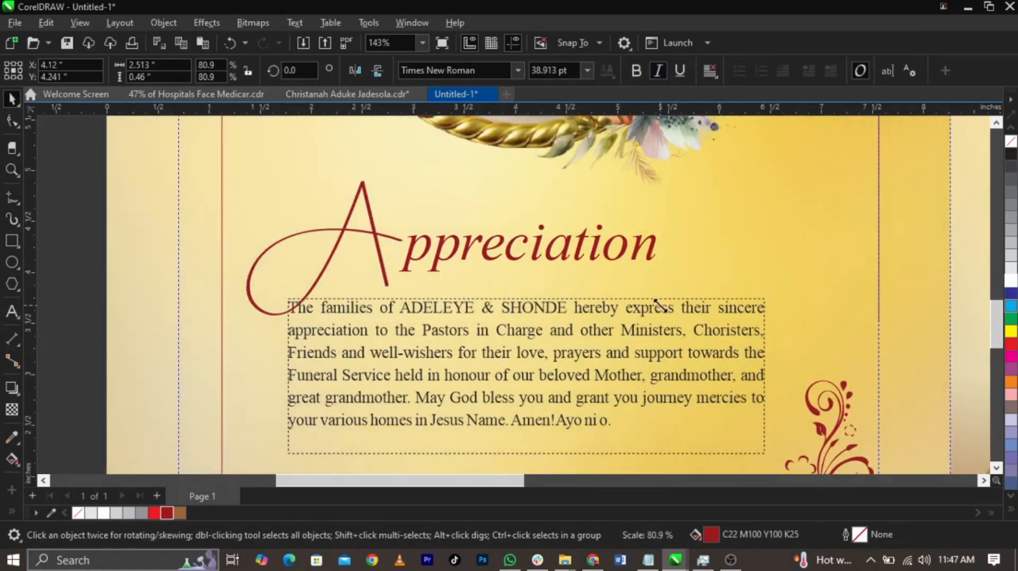
pyautogui.moveTo(626, 238); pyautogui.dragTo(639, 242)
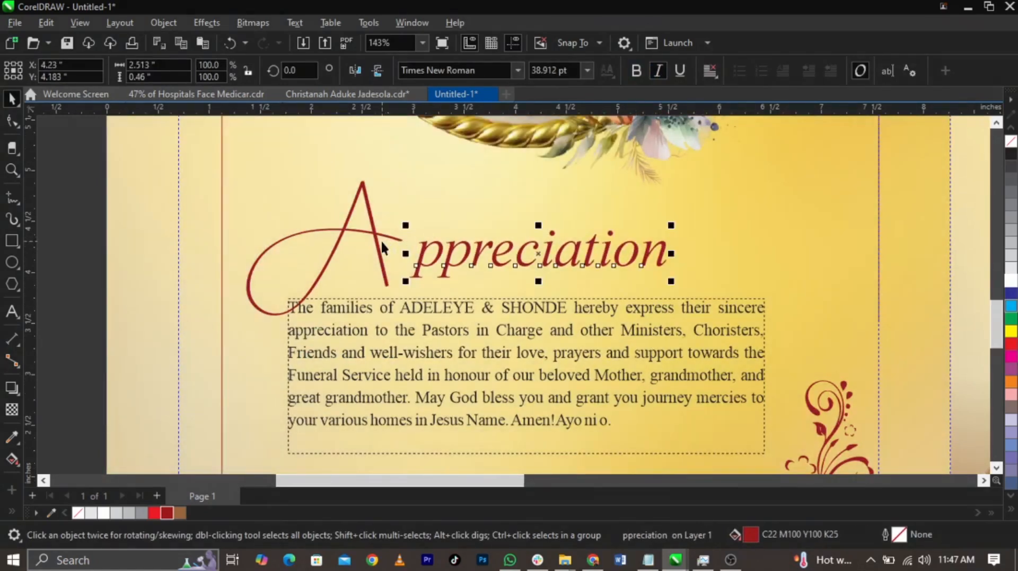
pyautogui.moveTo(378, 246); pyautogui.dragTo(396, 243)
# Move the paragraph slightly down and centre the Appreciation heading horizontally over it
pyautogui.click(366, 369)
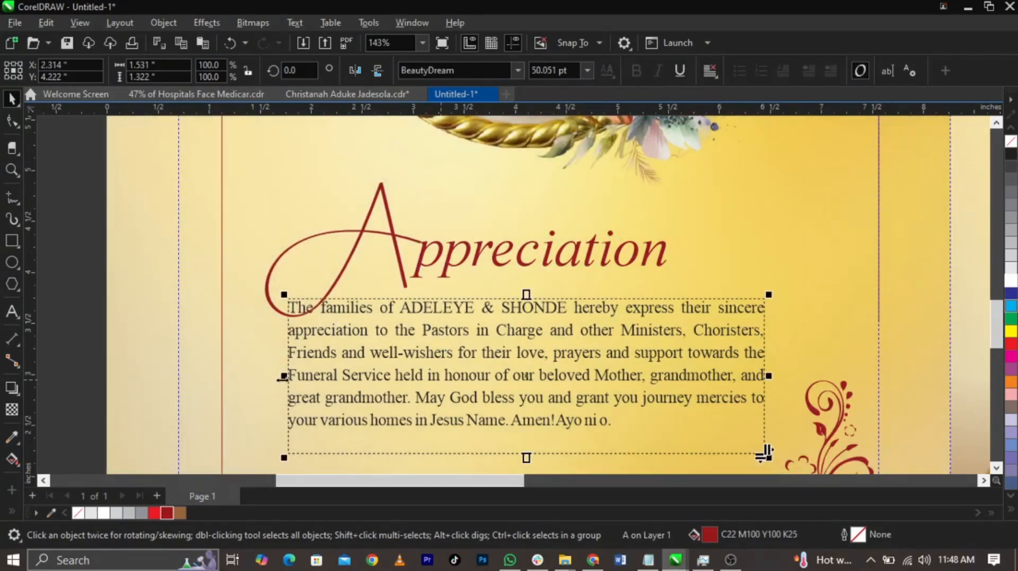
pyautogui.moveTo(366, 369); pyautogui.dragTo(404, 404)
pyautogui.scroll(-4, 501, 250)
pyautogui.moveTo(236, 195); pyautogui.dragTo(665, 305)
pyautogui.keyDown('shift'); pyautogui.click(612, 344); pyautogui.keyUp('shift')
pyautogui.press('c')
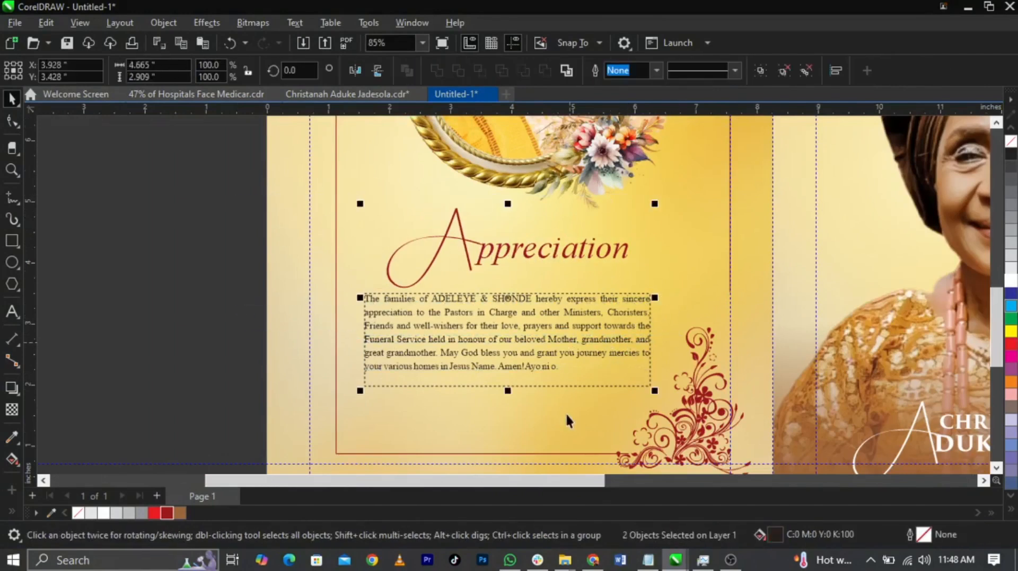
# Centre the Appreciation heading and its paragraph horizontally on the back cover background
pyautogui.keyDown('shift'); pyautogui.click(565, 454); pyautogui.keyUp('shift')
pyautogui.press('c')
pyautogui.click(106, 278)
pyautogui.moveTo(205, 193); pyautogui.dragTo(751, 403)
pyautogui.keyDown('shift'); pyautogui.click(275, 386); pyautogui.keyUp('shift')
pyautogui.press('c')
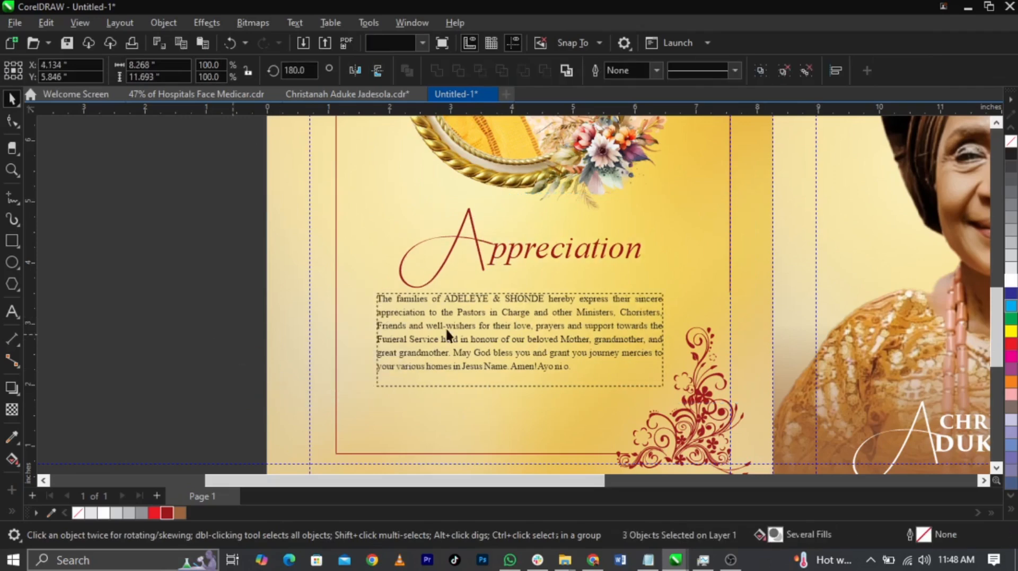
# Shift the Appreciation heading and its paragraph slightly down to leave more room beneath the portrait
pyautogui.click(441, 329)
pyautogui.scroll(-2, 580, 341)
pyautogui.click(320, 357)
pyautogui.click(534, 293)
pyautogui.scroll(2, 534, 293)
pyautogui.click(534, 292)
pyautogui.click(535, 293)
pyautogui.moveTo(531, 285); pyautogui.dragTo(521, 294)
pyautogui.click(613, 367)
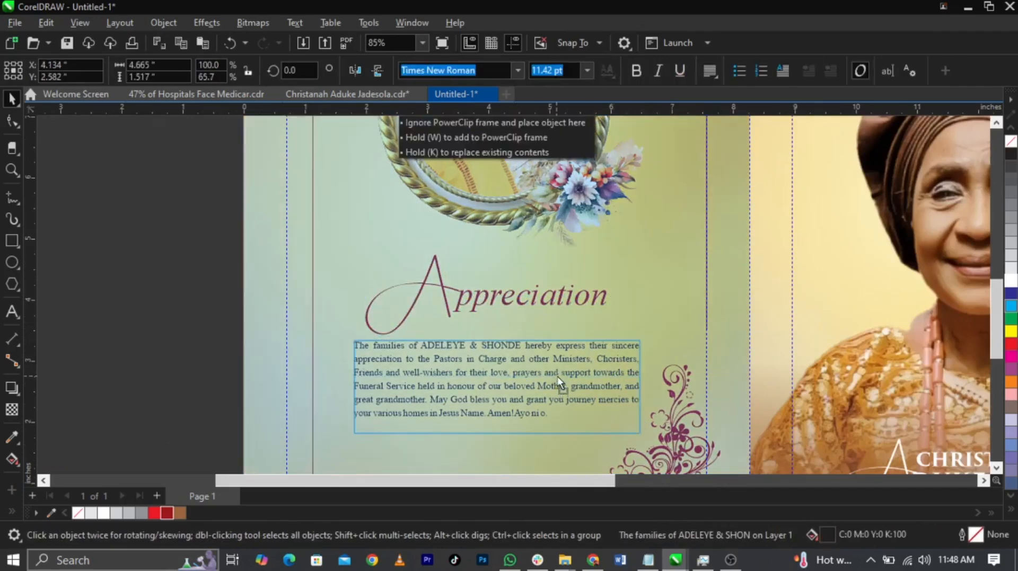
pyautogui.scroll(-3, 394, 326)
pyautogui.click(249, 312)
pyautogui.scroll(-1, 247, 400)
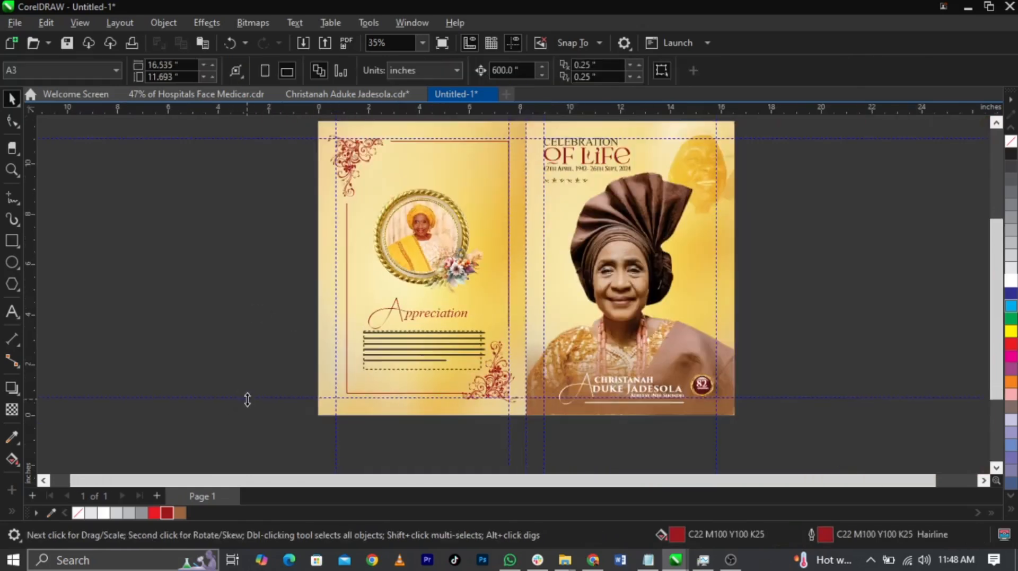
# Move the framed portrait, the Appreciation heading and the paragraph together slightly up on the back cover
pyautogui.moveTo(558, 165); pyautogui.dragTo(558, 166)
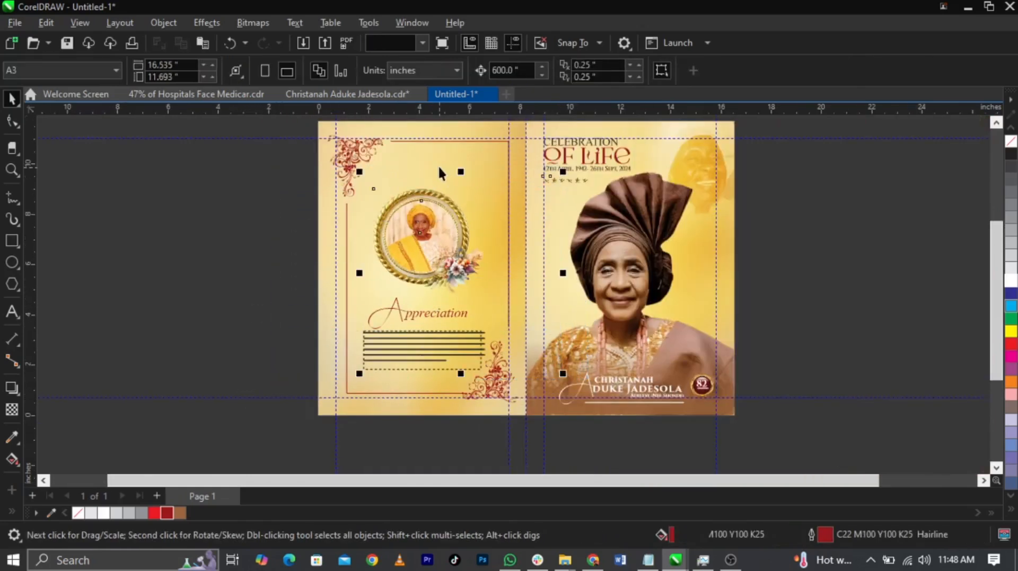
pyautogui.scroll(1, 438, 165)
pyautogui.moveTo(232, 162); pyautogui.dragTo(563, 447)
pyautogui.moveTo(444, 275); pyautogui.dragTo(445, 268)
pyautogui.click(153, 330)
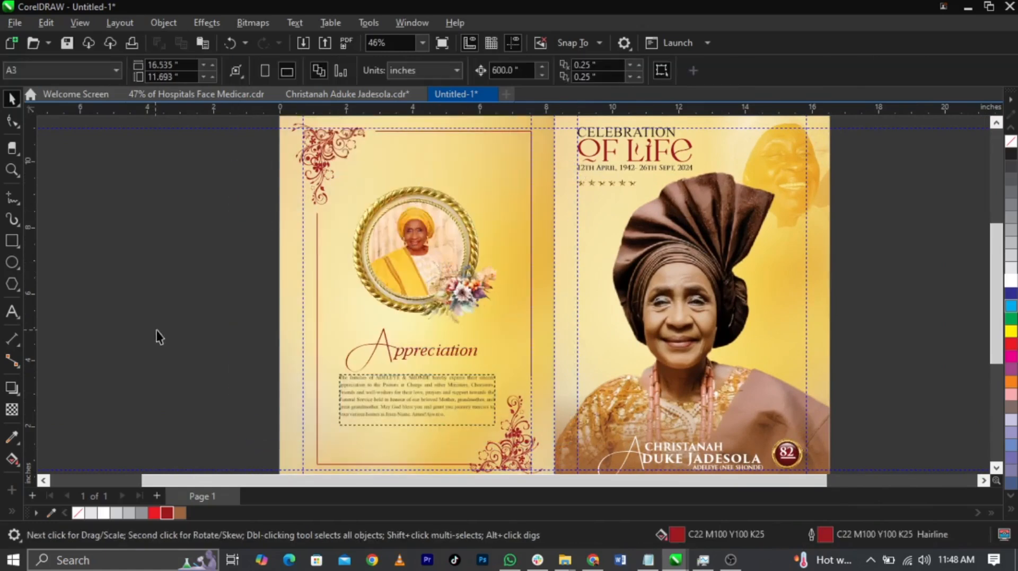
# Raise the name, date and 82 Years badge block slightly on the front cover
pyautogui.scroll(-1, 474, 289)
pyautogui.press('z')
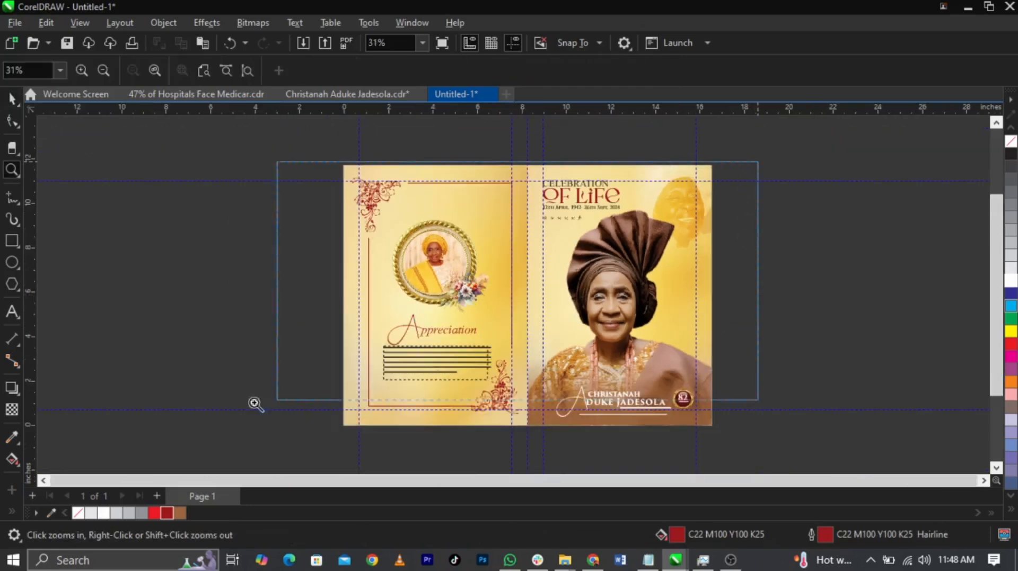
pyautogui.scroll(1, 390, 413)
pyautogui.scroll(-1, 909, 322)
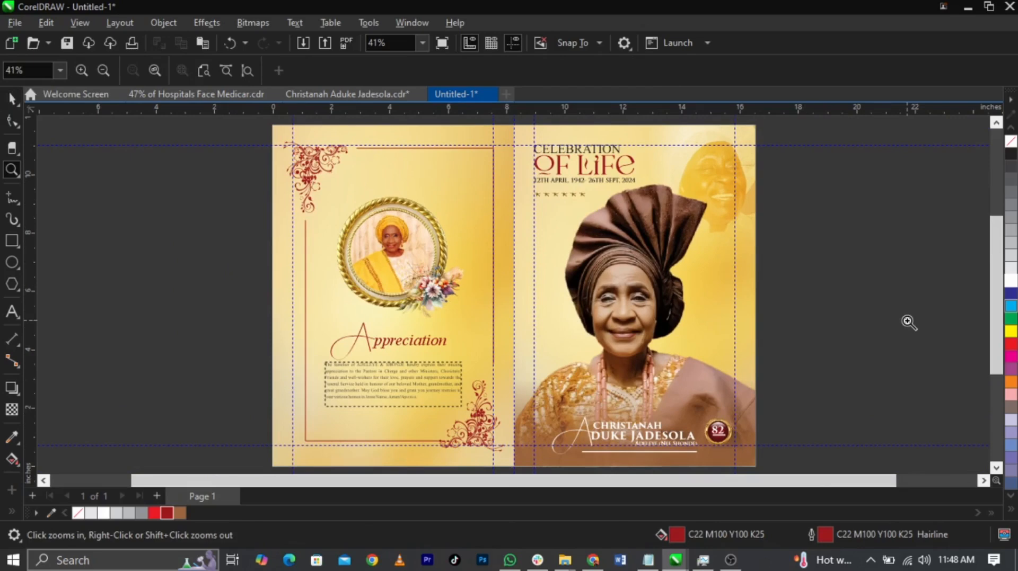
pyautogui.press('space')
pyautogui.moveTo(869, 392); pyautogui.dragTo(511, 451)
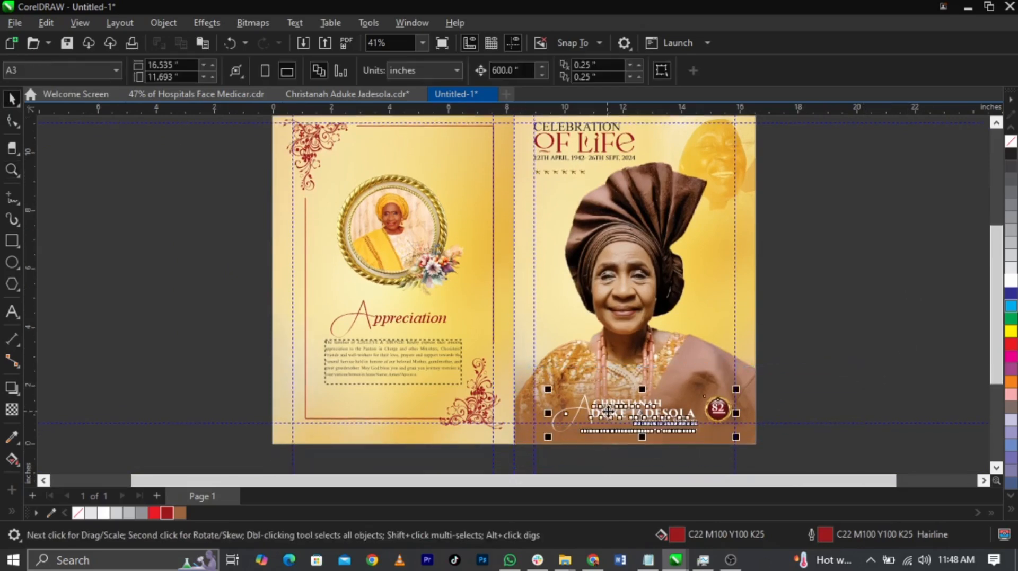
pyautogui.scroll(2, 609, 409)
pyautogui.scroll(2, 609, 409)
pyautogui.moveTo(610, 410); pyautogui.dragTo(609, 393)
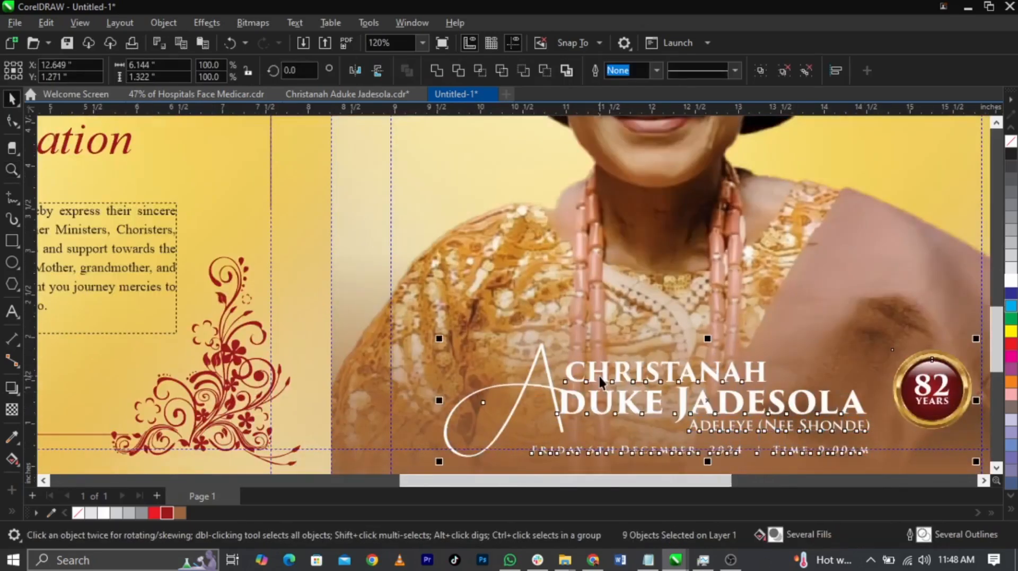
pyautogui.scroll(-2, 599, 376)
pyautogui.click(906, 335)
pyautogui.scroll(-2, 905, 335)
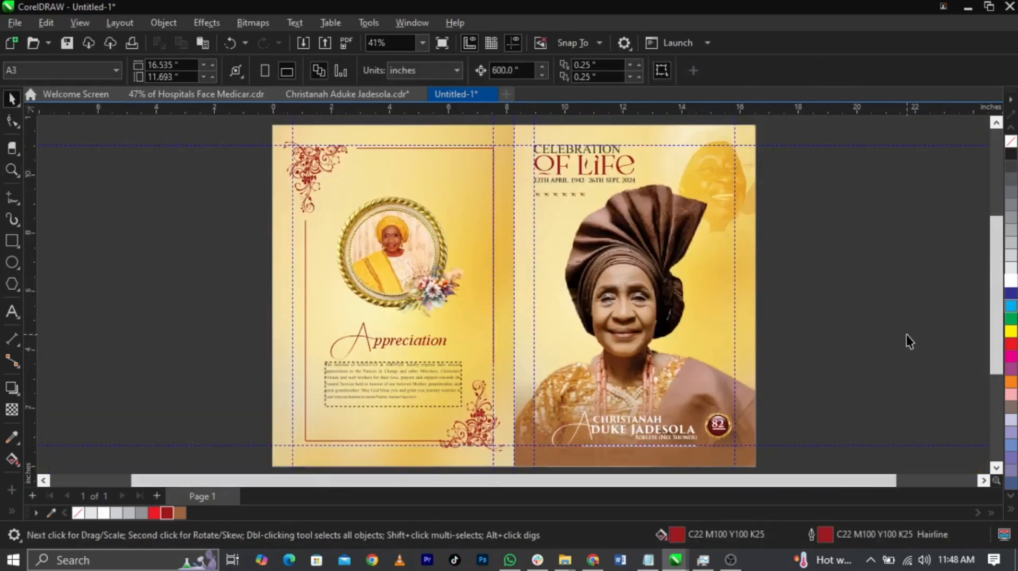
# Place a copy of the circular portrait photo on the empty area to the right of the front cover
pyautogui.click(386, 273)
pyautogui.moveTo(393, 252); pyautogui.dragTo(815, 316)
pyautogui.rightClick(816, 316)
pyautogui.press('z')
pyautogui.moveTo(645, 365); pyautogui.dragTo(933, 450)
pyautogui.press('space')
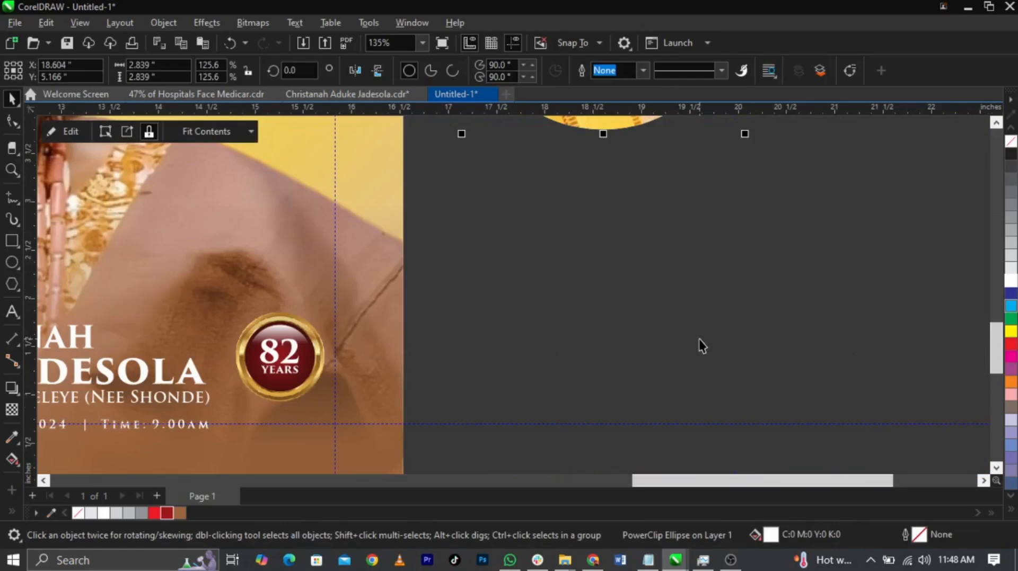
pyautogui.scroll(-3, 699, 344)
pyautogui.moveTo(665, 206); pyautogui.dragTo(678, 248)
pyautogui.click(675, 332)
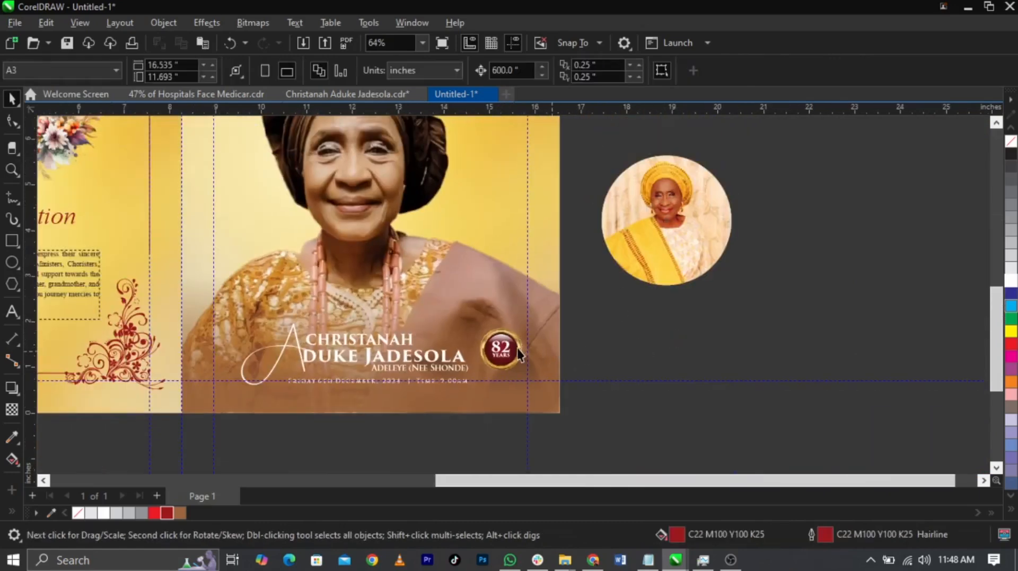
# Copy the gold seal from the 82 Years badge beside the portrait copy and enlarge it to about 3.58 inches
pyautogui.moveTo(522, 349); pyautogui.dragTo(882, 151)
pyautogui.rightClick(804, 247)
pyautogui.moveTo(838, 257); pyautogui.dragTo(893, 240)
pyautogui.scroll(-1, 525, 276)
pyautogui.press('z')
pyautogui.moveTo(461, 159); pyautogui.dragTo(899, 327)
pyautogui.press('space')
pyautogui.moveTo(771, 161); pyautogui.dragTo(776, 172)
# Centre the portrait copy and the gold seal on each other and put the seal behind the photo
pyautogui.click(435, 303)
pyautogui.keyDown('shift'); pyautogui.click(672, 338); pyautogui.keyUp('shift')
pyautogui.press('c')
pyautogui.press('e')
pyautogui.click(846, 302)
pyautogui.click(669, 293)
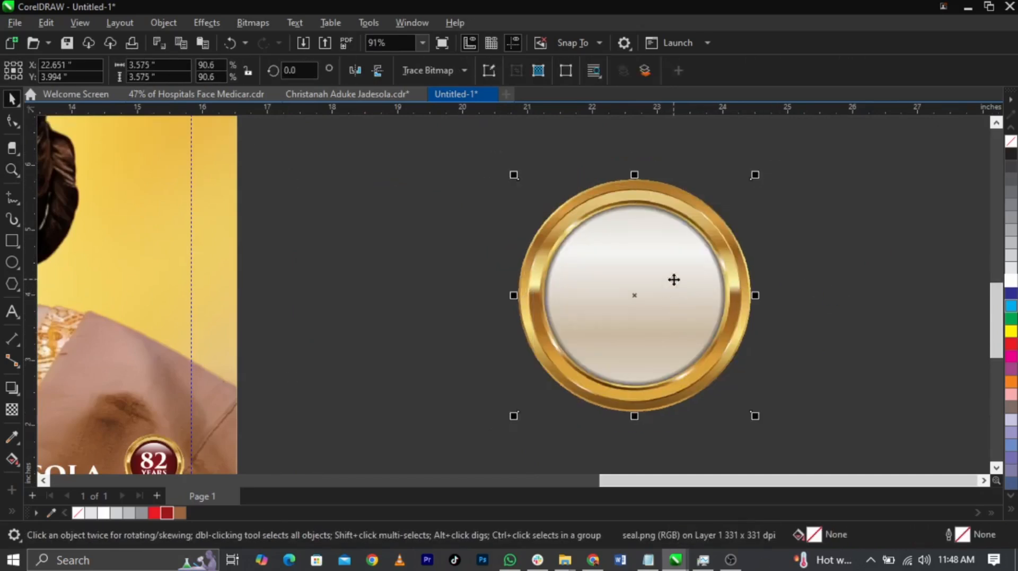
pyautogui.hotkey('ctrl', 'pagedown')
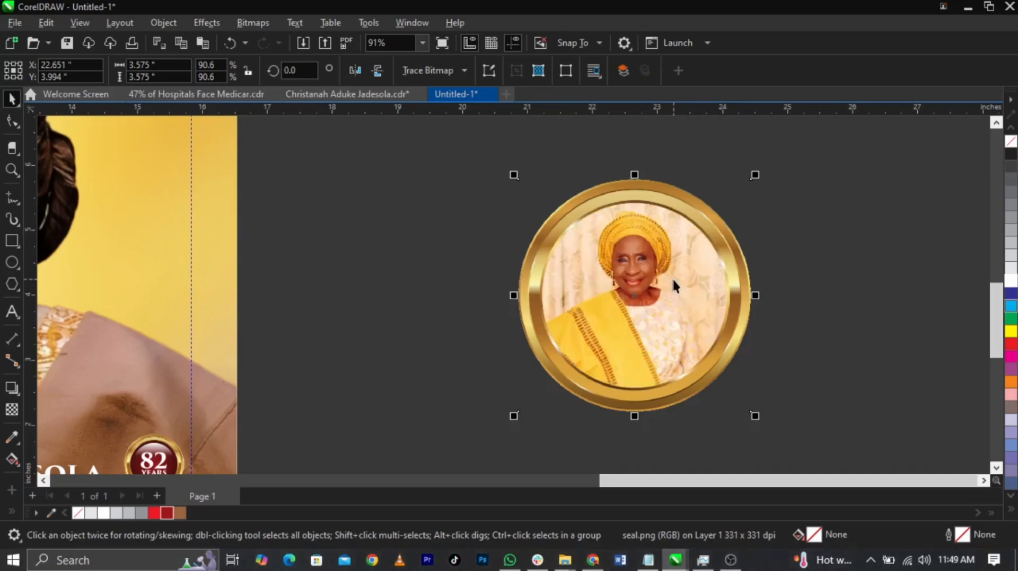
pyautogui.click(761, 266)
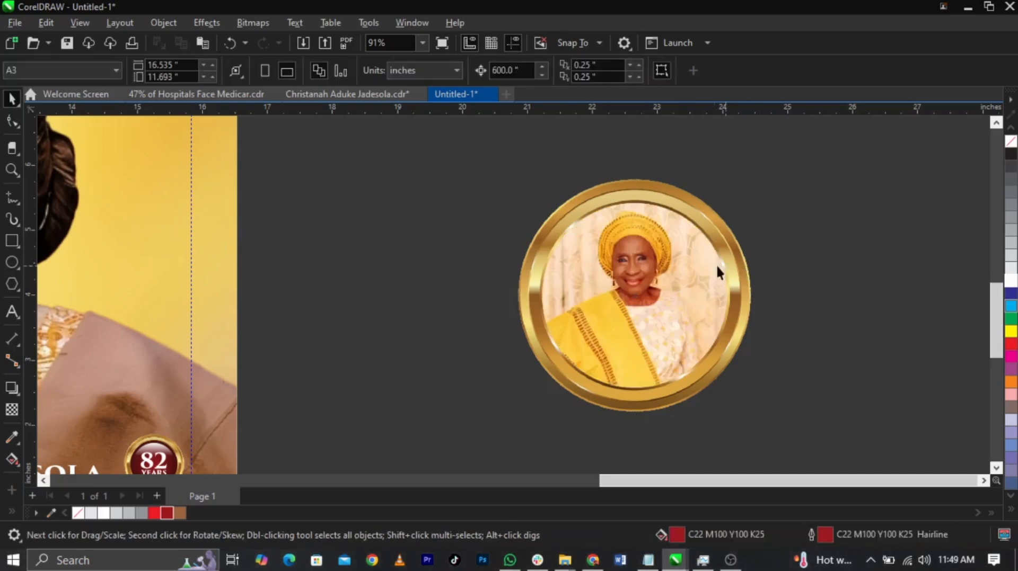
# Enlarge the circular portrait photo to about 3.26 inches so it fills more of the gold seal
pyautogui.click(733, 264)
pyautogui.scroll(2, 747, 168)
pyautogui.moveTo(725, 214); pyautogui.dragTo(745, 194)
pyautogui.keyDown('shift'); pyautogui.click(677, 209); pyautogui.keyUp('shift')
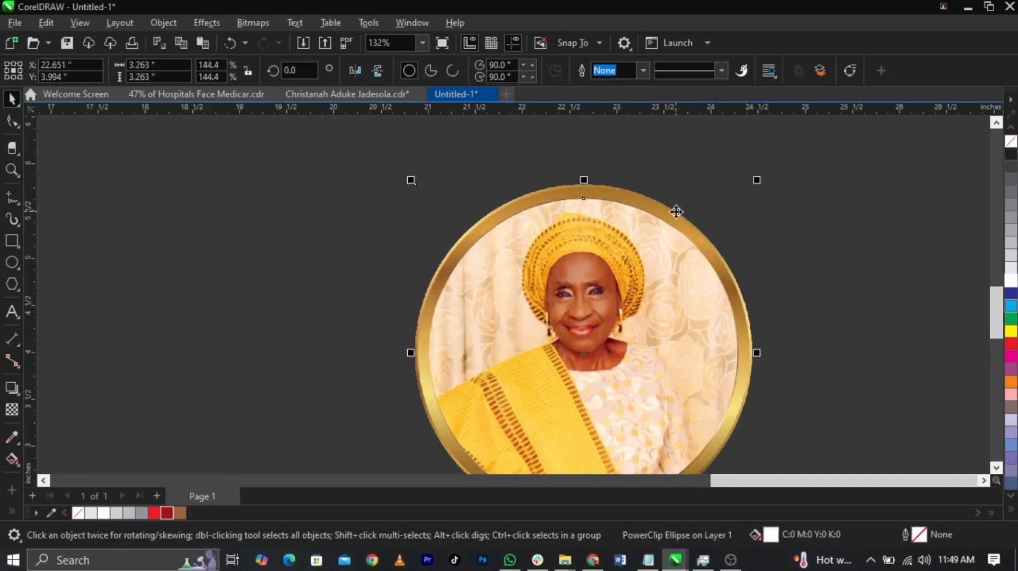
# Shrink the circular portrait photo about its centre to about 2.2 inches, leaving a wide gap inside the gold ring
pyautogui.click(460, 71)
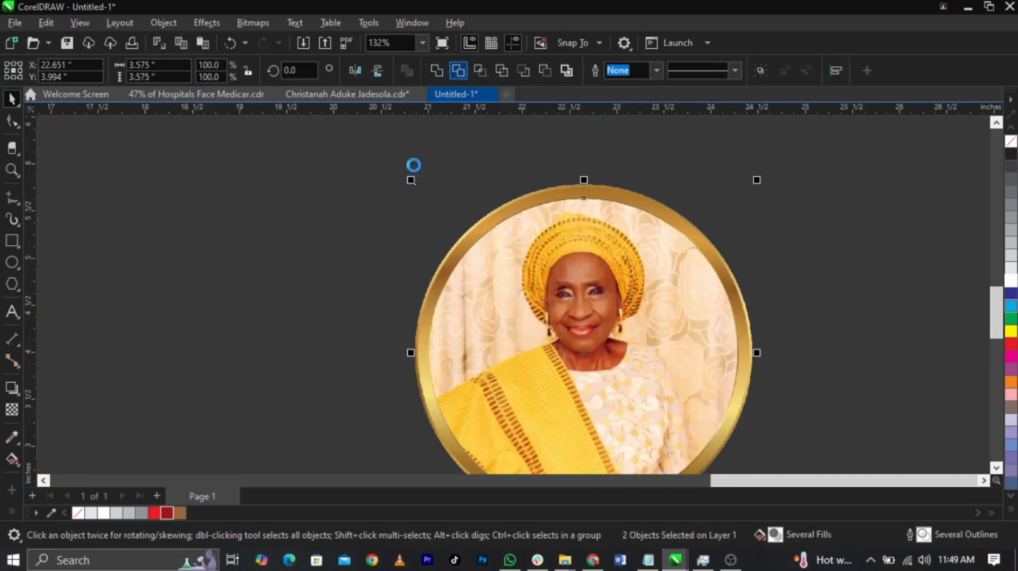
pyautogui.click(575, 290)
pyautogui.moveTo(735, 227); pyautogui.dragTo(684, 228)
pyautogui.scroll(-1, 683, 226)
pyautogui.click(751, 237)
pyautogui.click(661, 297)
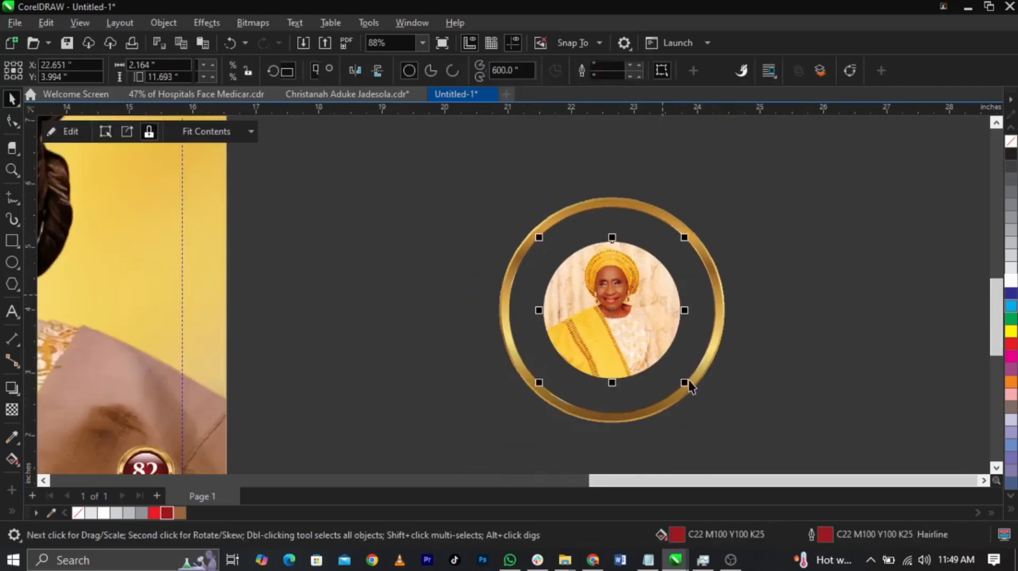
pyautogui.moveTo(688, 389); pyautogui.dragTo(684, 389)
pyautogui.click(709, 221)
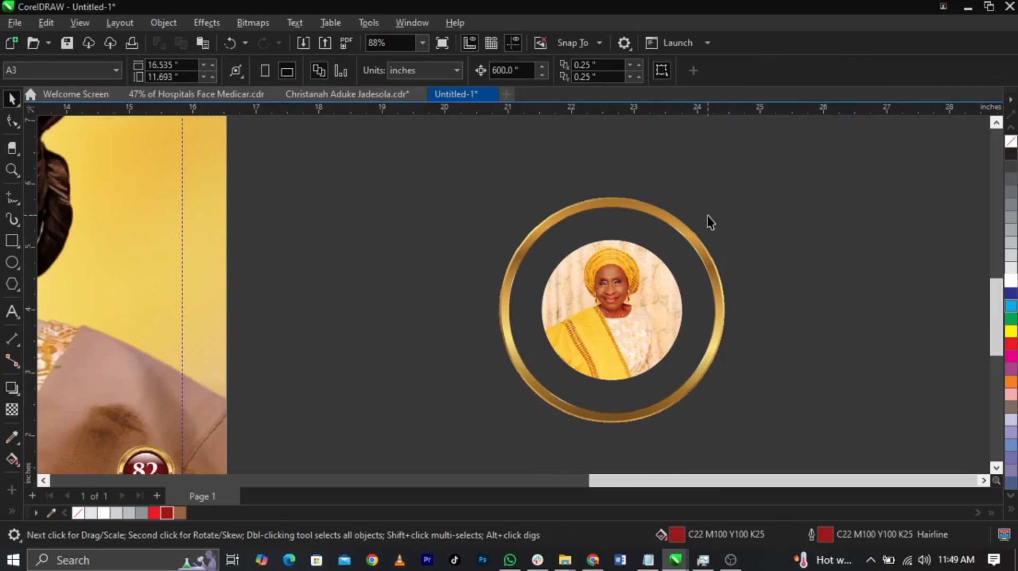
# Add a concentric copy of the gold ring about 2.45 inches wide around the portrait and enlarge the outer ring to about 3.82 inches
pyautogui.click(688, 230)
pyautogui.scroll(1, 716, 217)
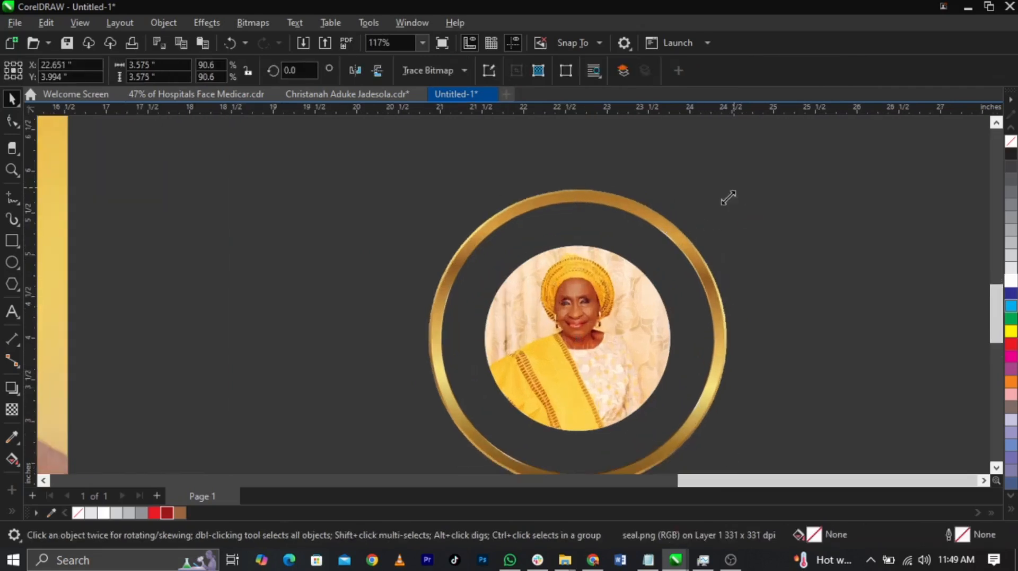
pyautogui.moveTo(718, 231); pyautogui.dragTo(718, 240)
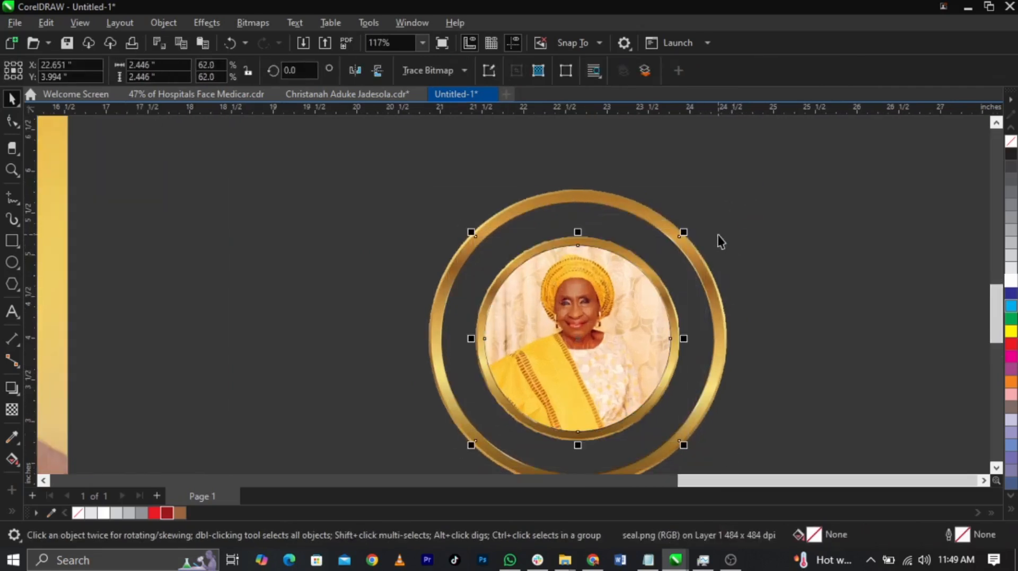
pyautogui.click(764, 243)
pyautogui.click(661, 229)
pyautogui.moveTo(729, 186); pyautogui.dragTo(741, 175)
pyautogui.scroll(-5, 445, 297)
# Add the non-italic Times New Roman text "Celebration of life" above the seal
pyautogui.click(12, 312)
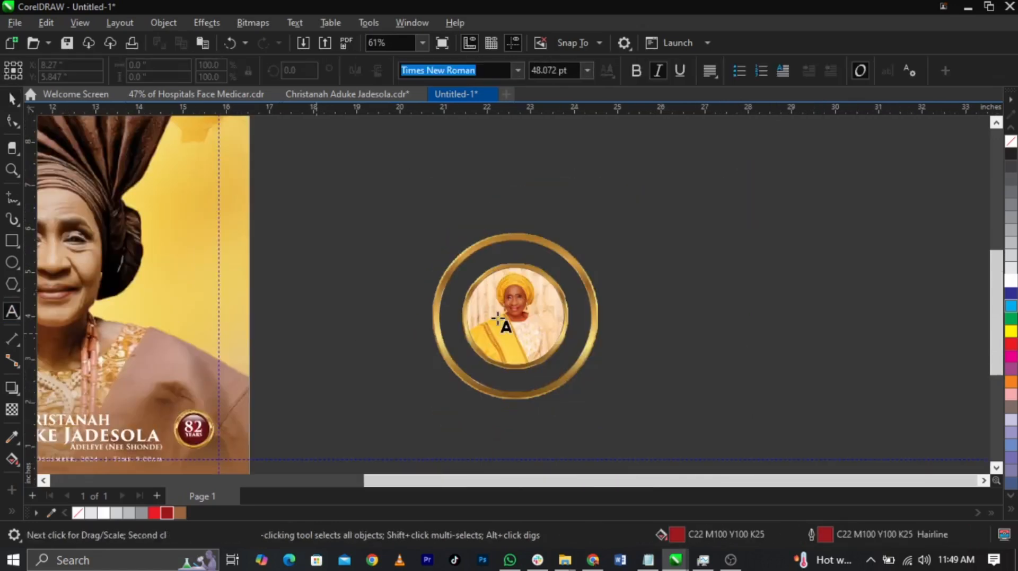
pyautogui.scroll(1, 466, 263)
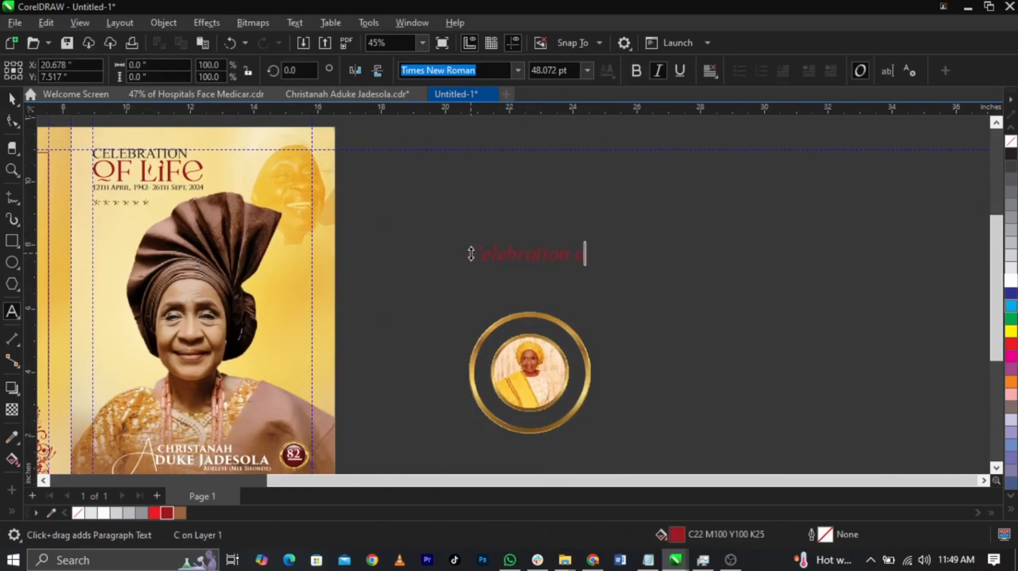
pyautogui.hotkey('ctrl', 'space')
pyautogui.scroll(1, 490, 382)
pyautogui.moveTo(566, 222); pyautogui.dragTo(535, 282)
pyautogui.click(657, 70)
pyautogui.scroll(2, 570, 278)
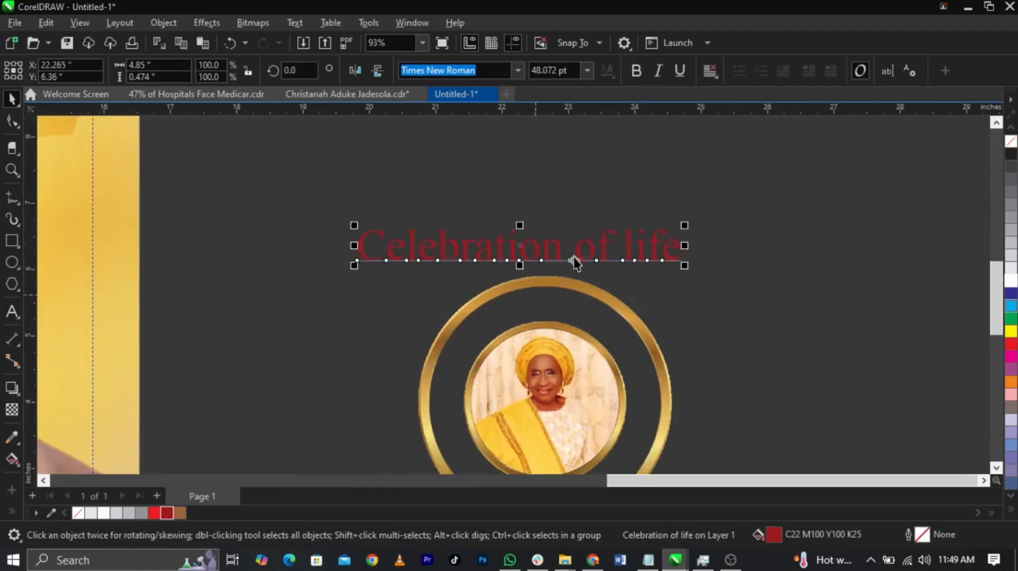
# Format the "Celebration of life" text as uppercase, white and about 25.9 pt above the seal
pyautogui.press('F8')
pyautogui.hotkey('shift', 'F3')
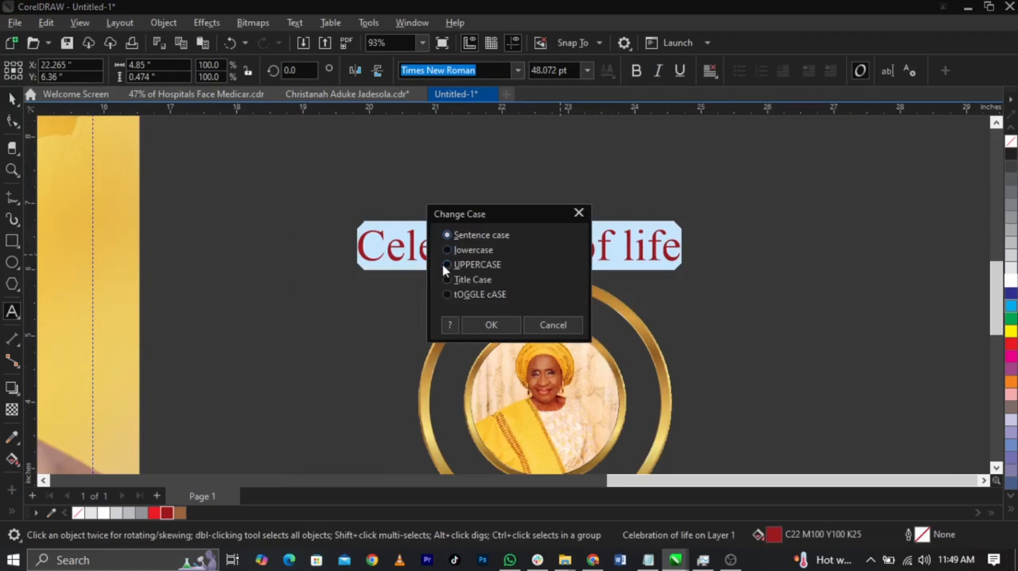
pyautogui.click(492, 326)
pyautogui.press('Escape')
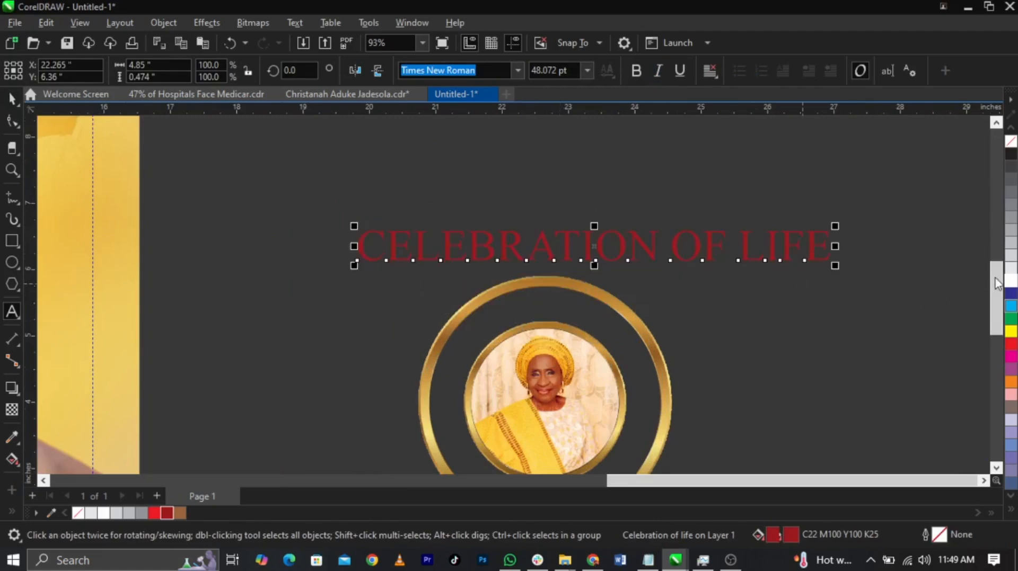
pyautogui.moveTo(835, 265); pyautogui.dragTo(657, 264)
pyautogui.moveTo(595, 257); pyautogui.dragTo(573, 260)
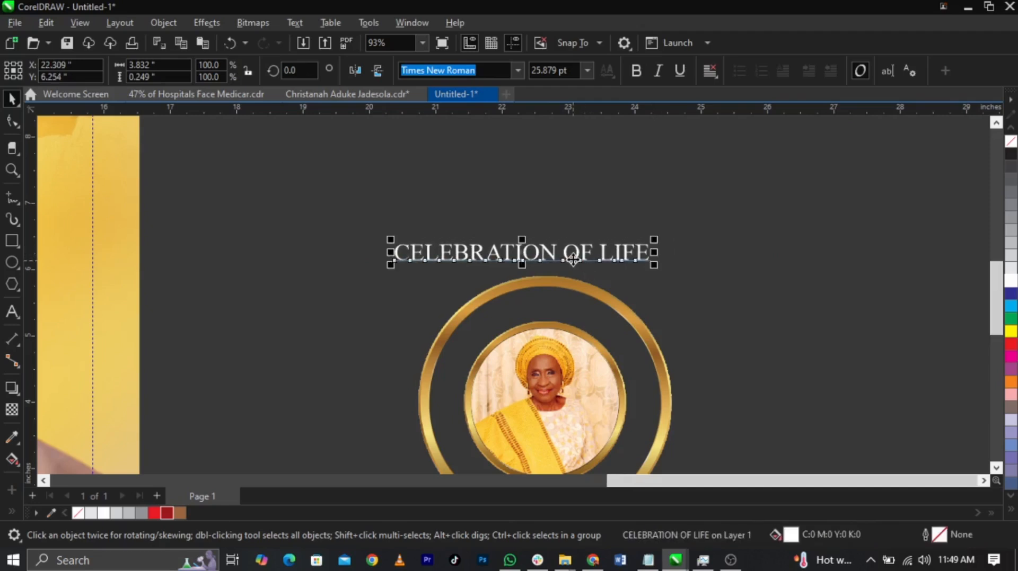
# Fit the CELEBRATION OF LIFE text to the portrait's circular path, arching over the top with a 0.25-inch offset
pyautogui.click(573, 260)
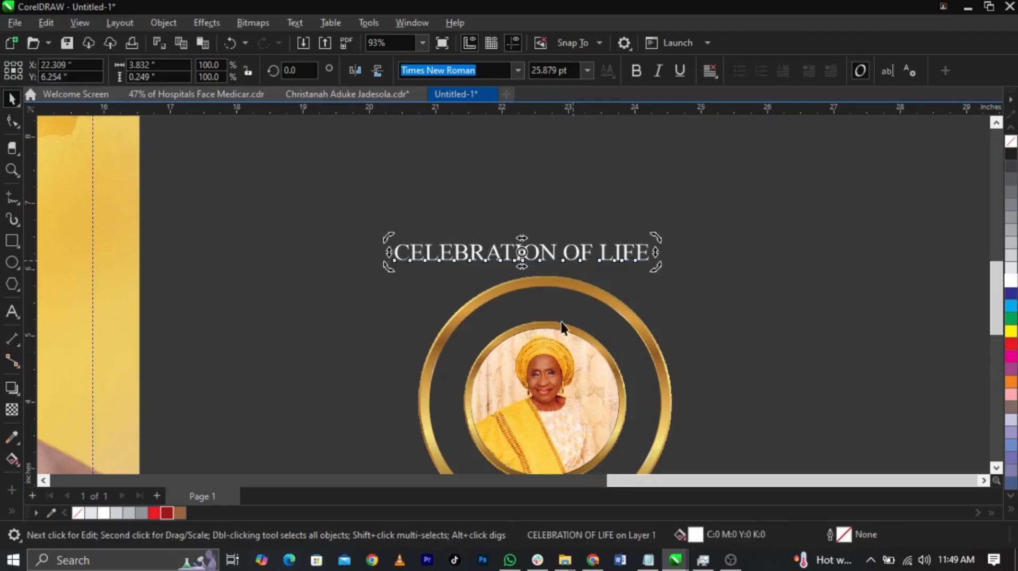
pyautogui.keyDown('shift'); pyautogui.click(568, 345); pyautogui.keyUp('shift')
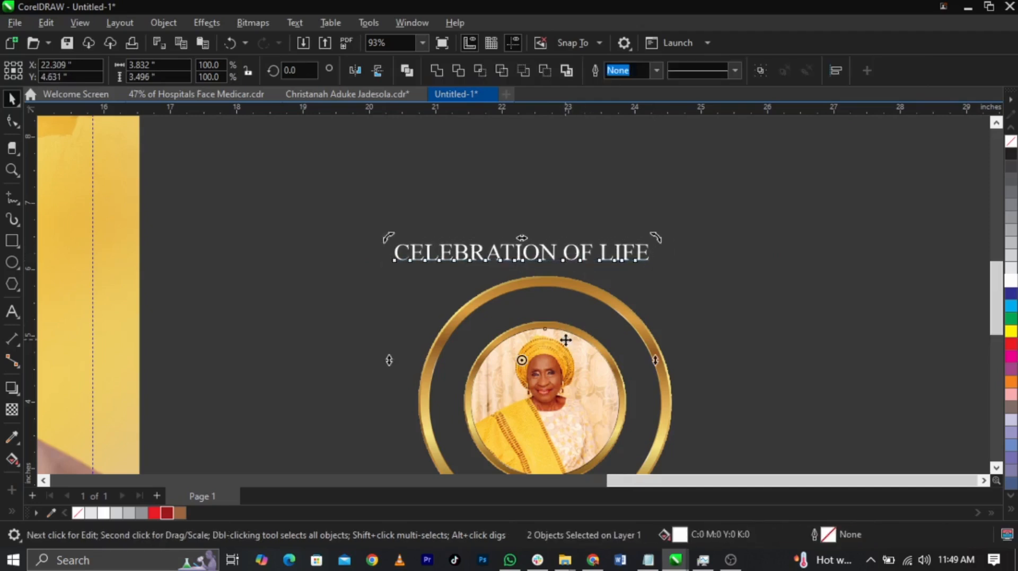
pyautogui.click(302, 21)
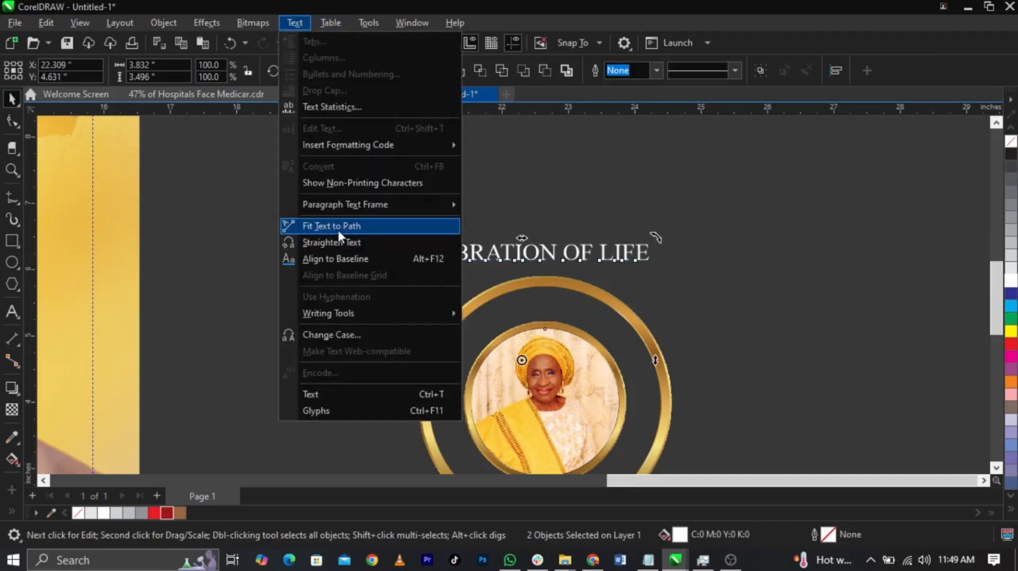
pyautogui.click(337, 228)
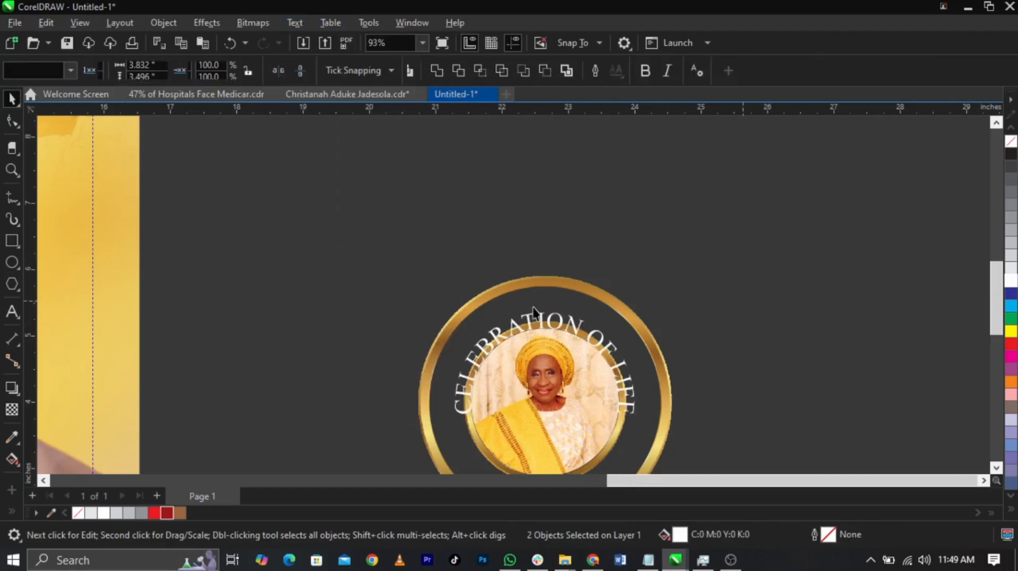
pyautogui.scroll(2, 534, 305)
pyautogui.click(536, 317)
pyautogui.moveTo(546, 324); pyautogui.dragTo(549, 298)
pyautogui.hotkey('ctrl', 'z')
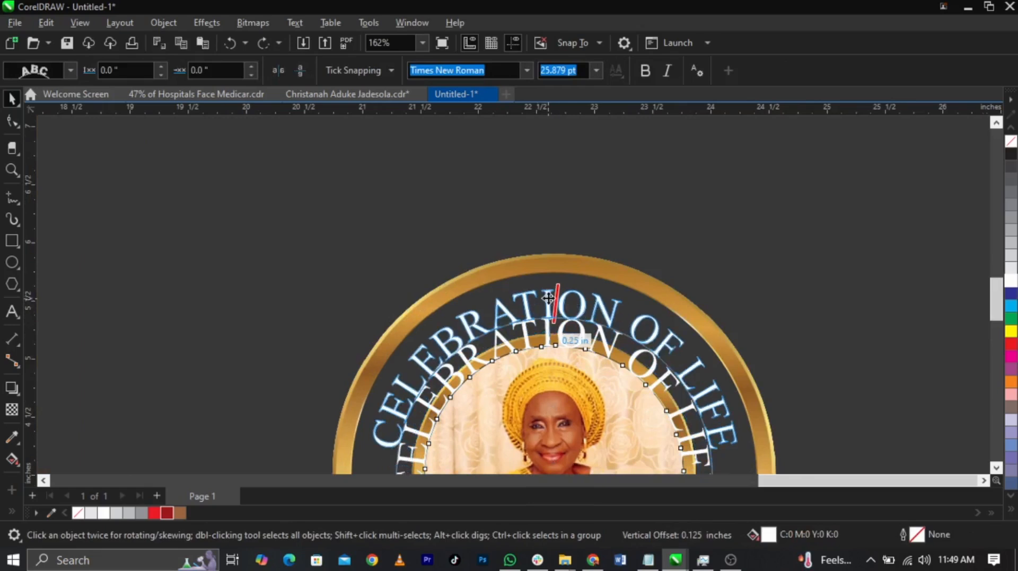
pyautogui.moveTo(554, 222); pyautogui.dragTo(554, 222)
pyautogui.scroll(-2, 554, 222)
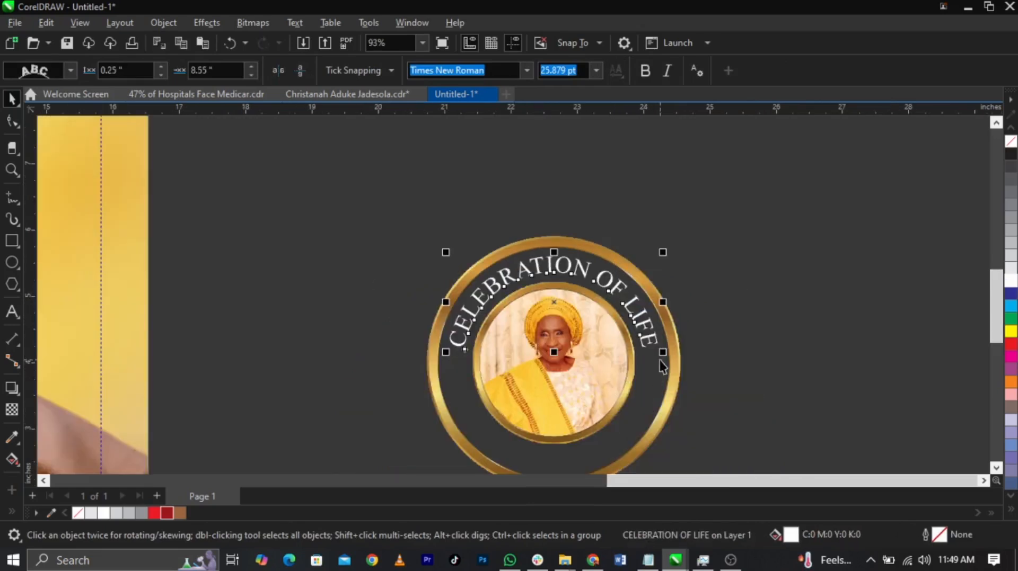
# Enlarge the curved CELEBRATION OF LIFE text to about 28.9 pt and break it apart from the portrait circle
pyautogui.moveTo(660, 355); pyautogui.dragTo(664, 372)
pyautogui.click(650, 337)
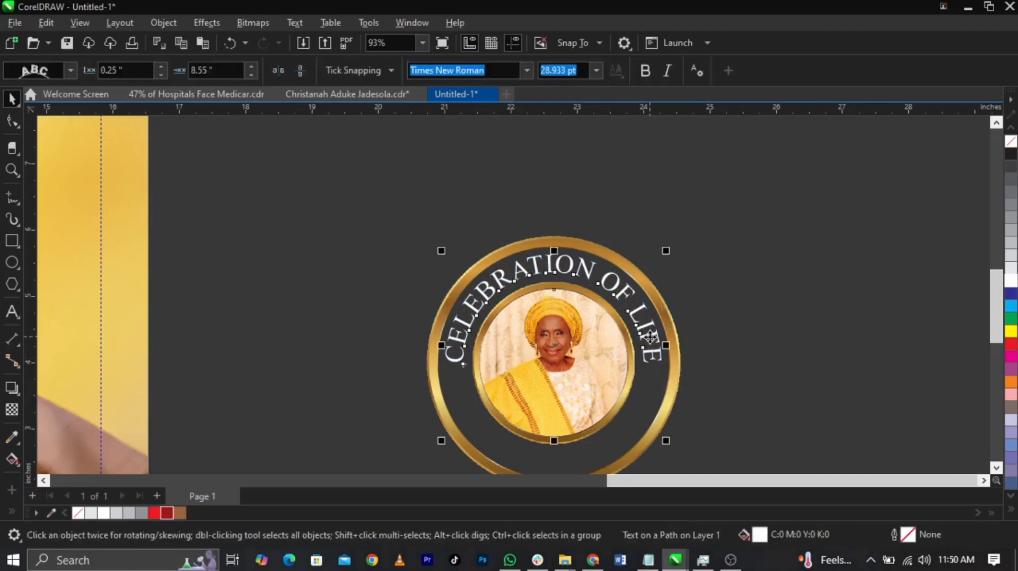
pyautogui.hotkey('ctrl', 'k')
pyautogui.click(763, 273)
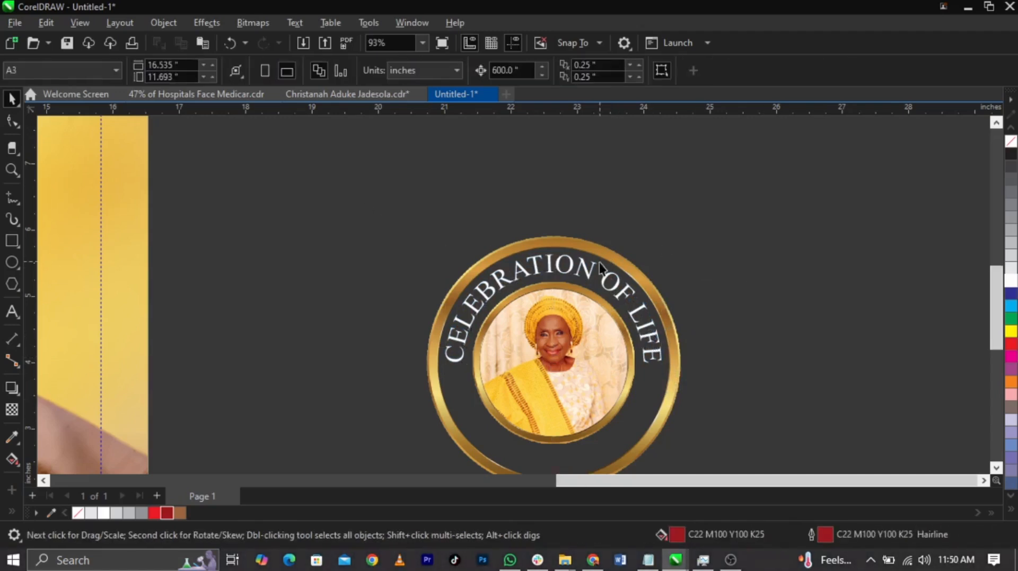
# Place a copy of the front cover's dates line just below the seal and fill it white
pyautogui.scroll(-2, 474, 286)
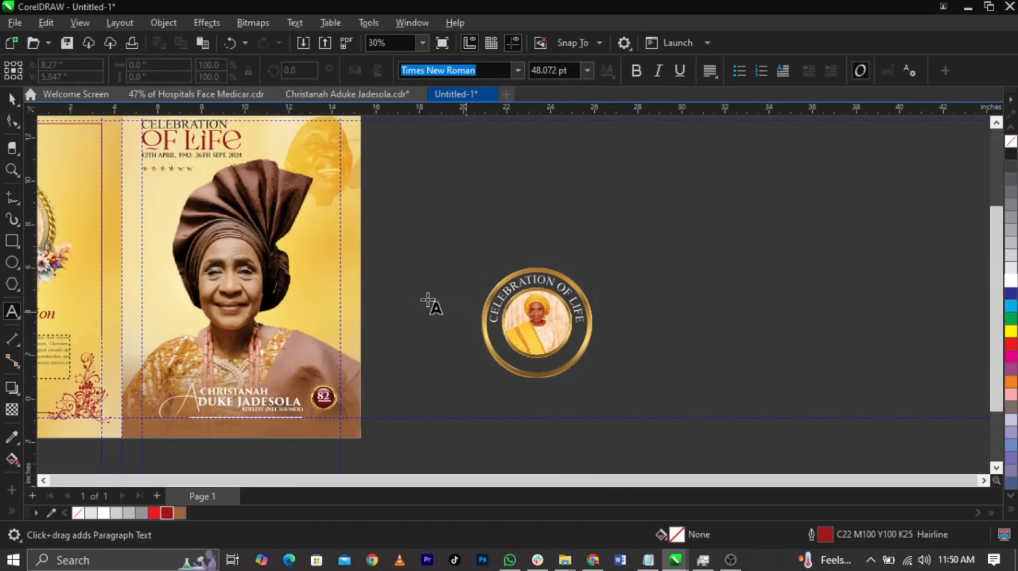
pyautogui.scroll(-1, 446, 347)
pyautogui.scroll(1, 449, 318)
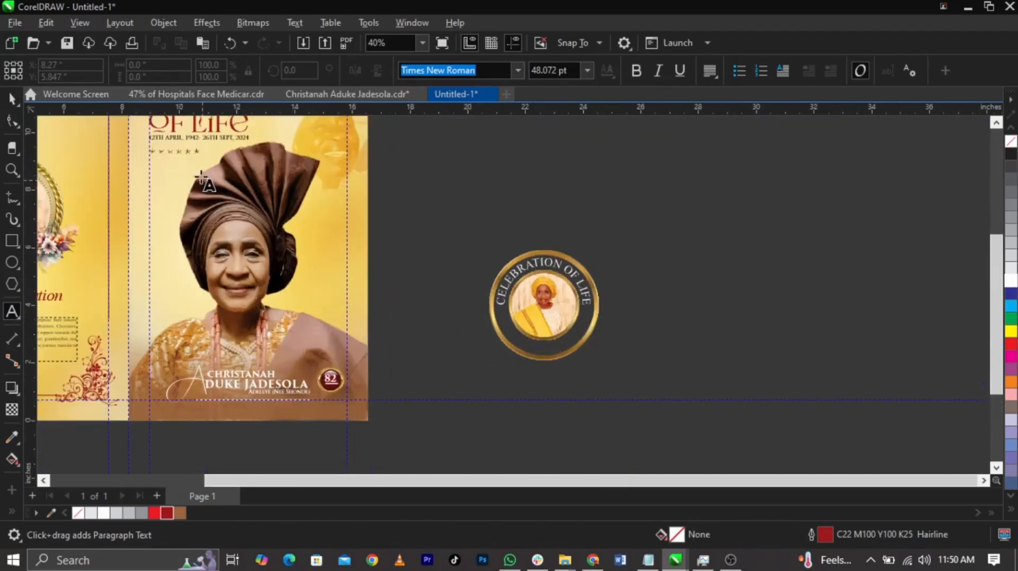
pyautogui.press('space')
pyautogui.moveTo(467, 314); pyautogui.dragTo(549, 370)
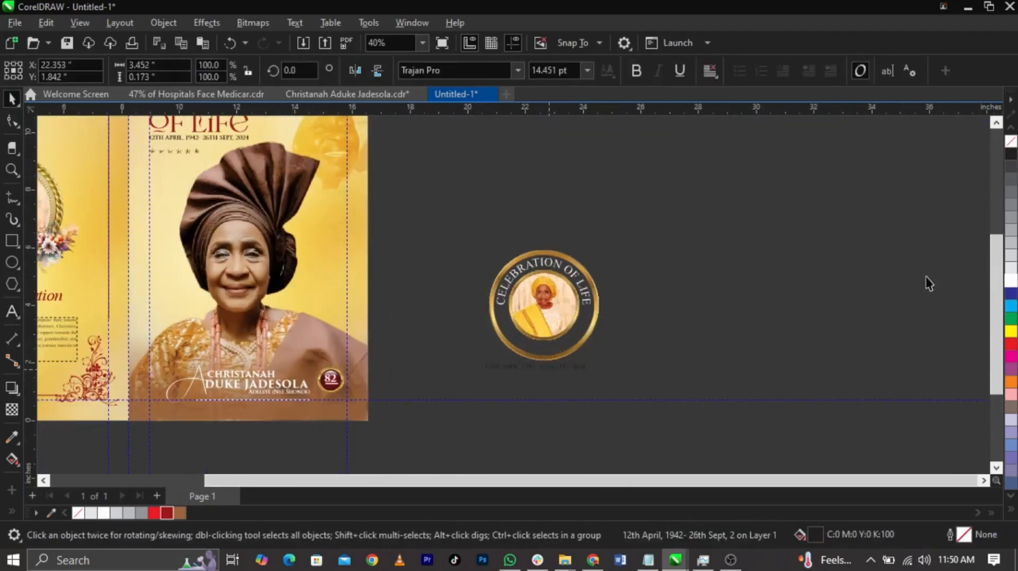
pyautogui.press('z')
pyautogui.moveTo(374, 304); pyautogui.dragTo(722, 413)
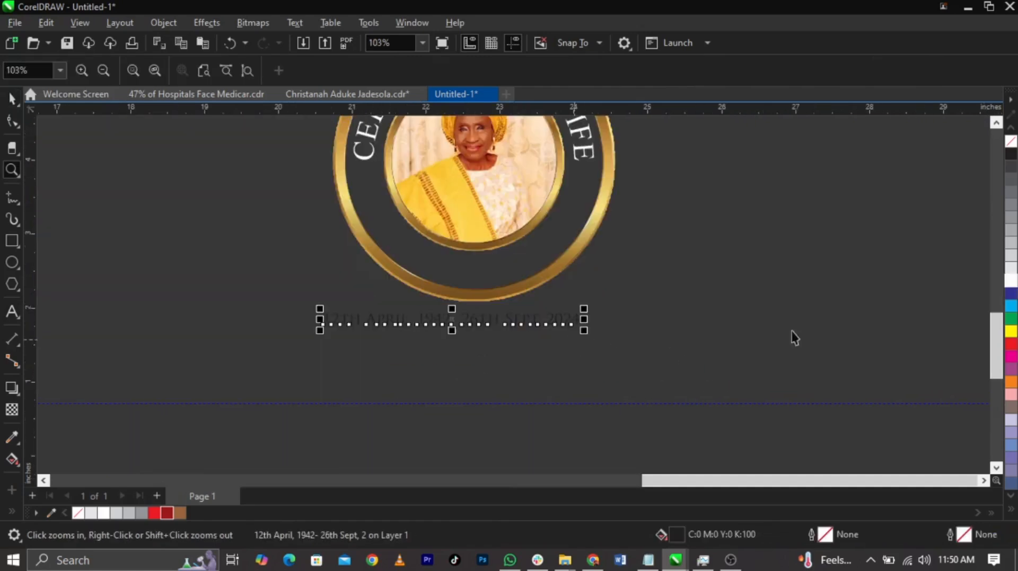
pyautogui.press('space')
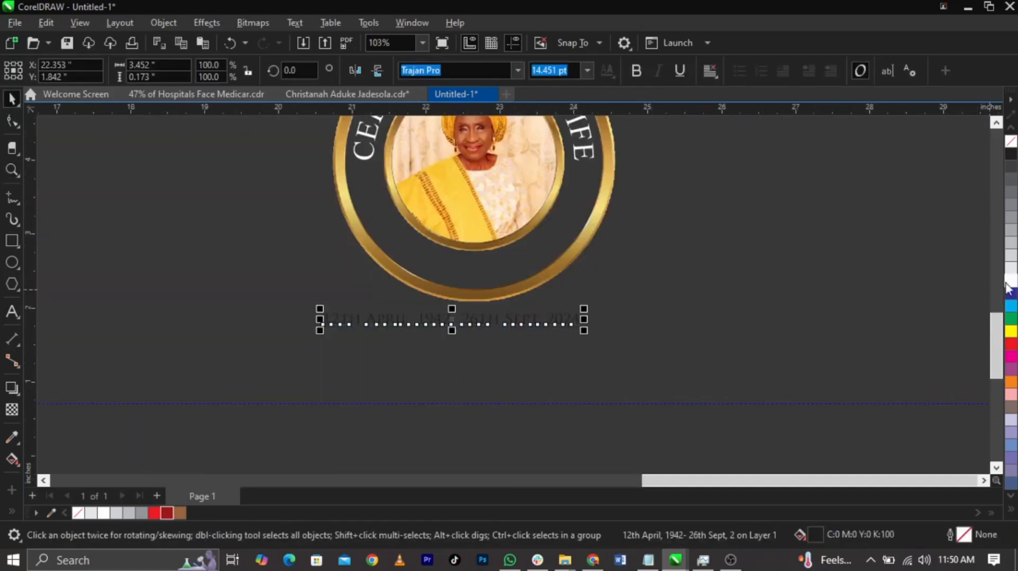
pyautogui.click(1010, 281)
pyautogui.click(830, 286)
# Fit the copied dates line to the portrait's circular path and slide it to the bottom of the circle with a 0.375-inch offset
pyautogui.moveTo(480, 320); pyautogui.dragTo(486, 240)
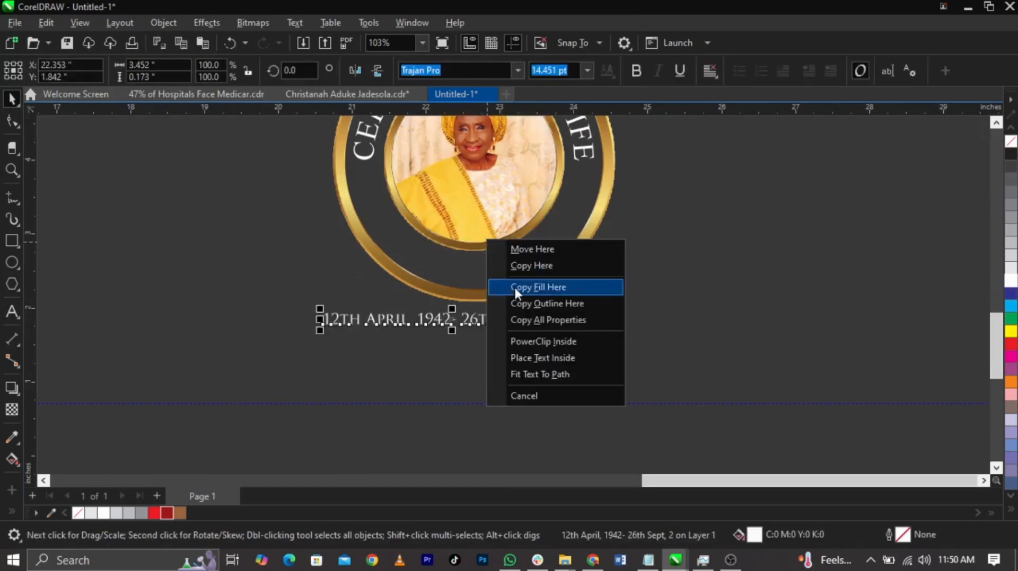
pyautogui.click(549, 373)
pyautogui.scroll(-1, 557, 364)
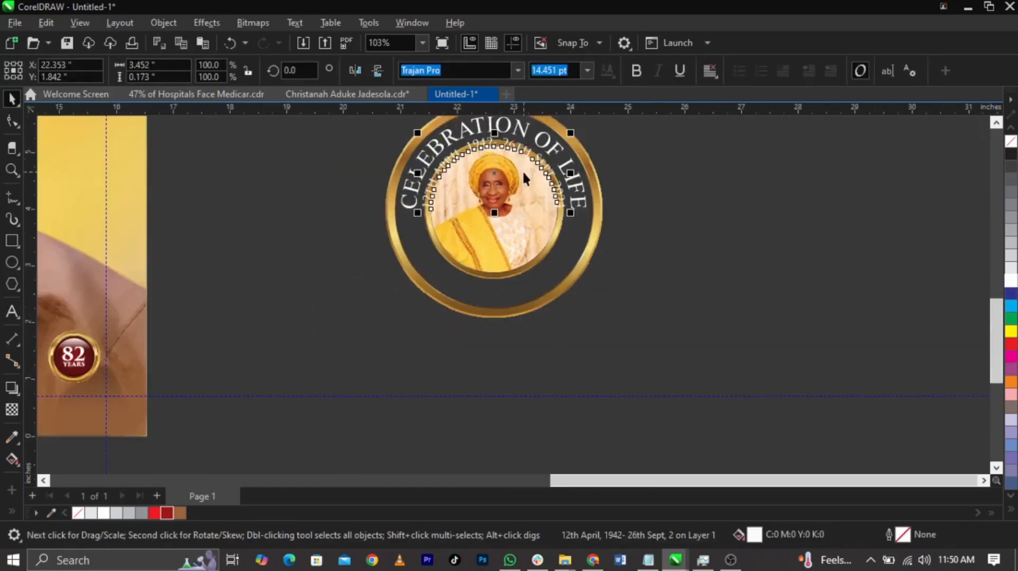
pyautogui.moveTo(492, 261); pyautogui.dragTo(491, 294)
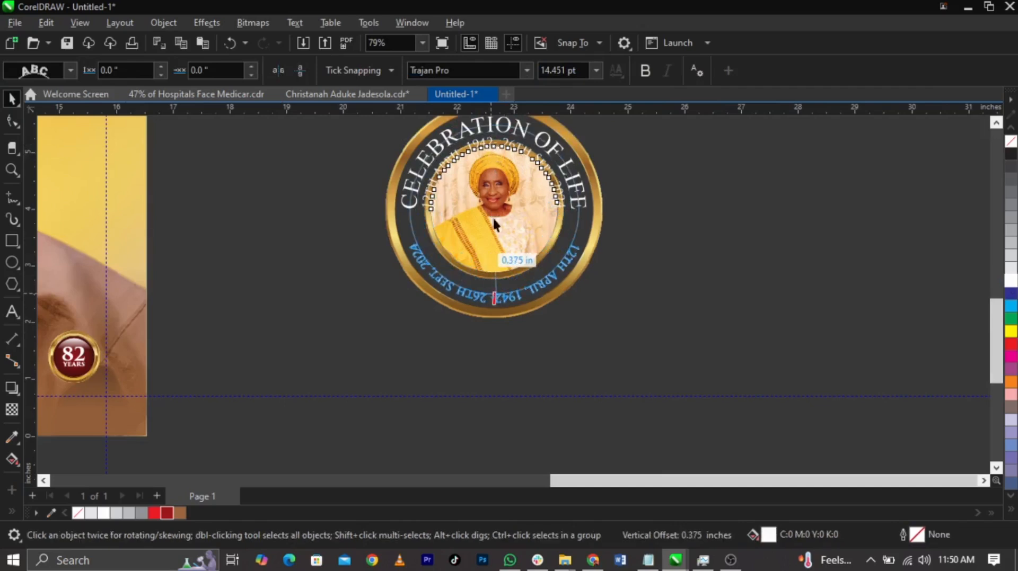
# Mirror the curved dates horizontally and vertically so they read upright, and break them apart from the portrait circle
pyautogui.click(302, 70)
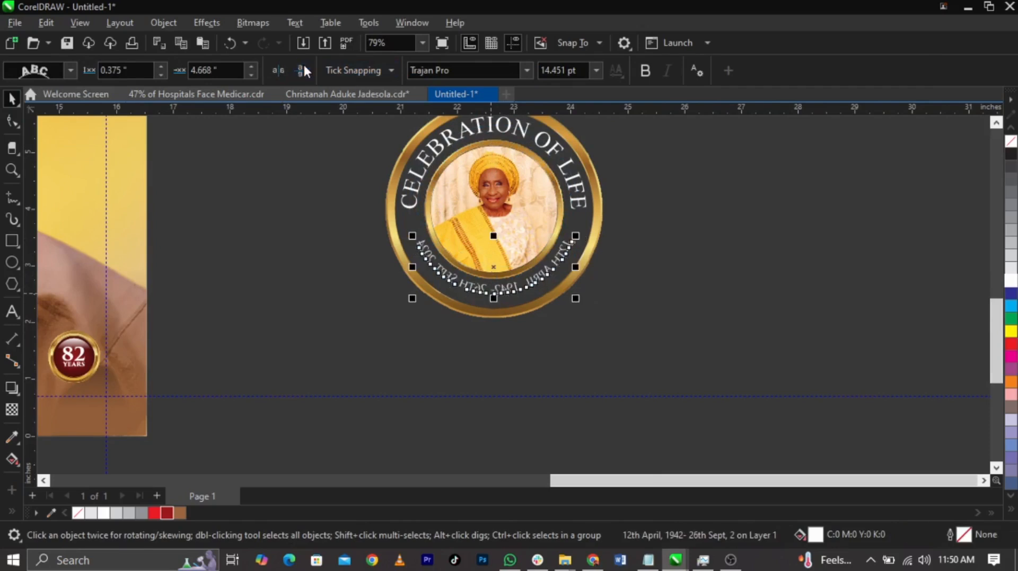
pyautogui.click(281, 70)
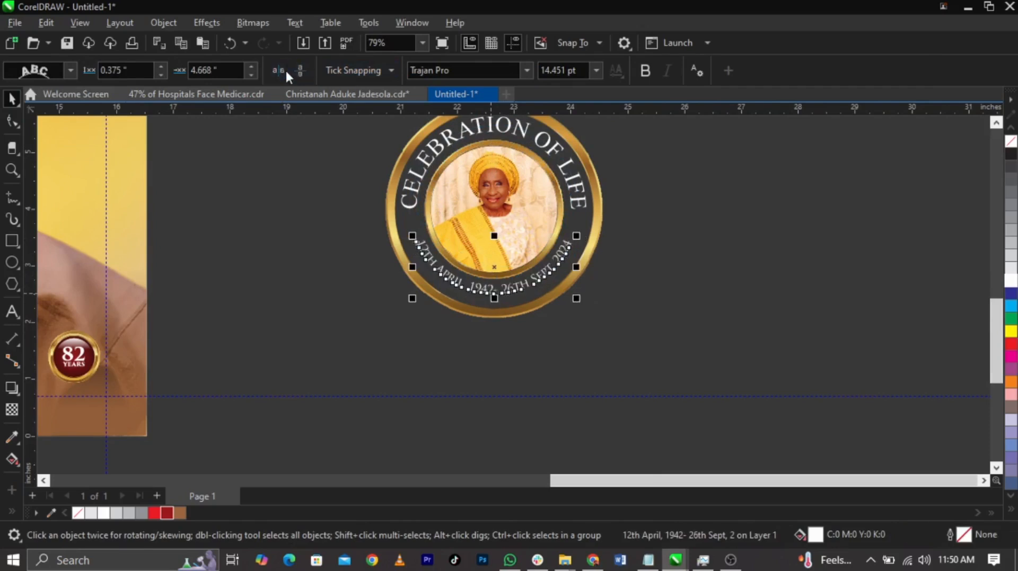
pyautogui.click(318, 277)
pyautogui.click(493, 291)
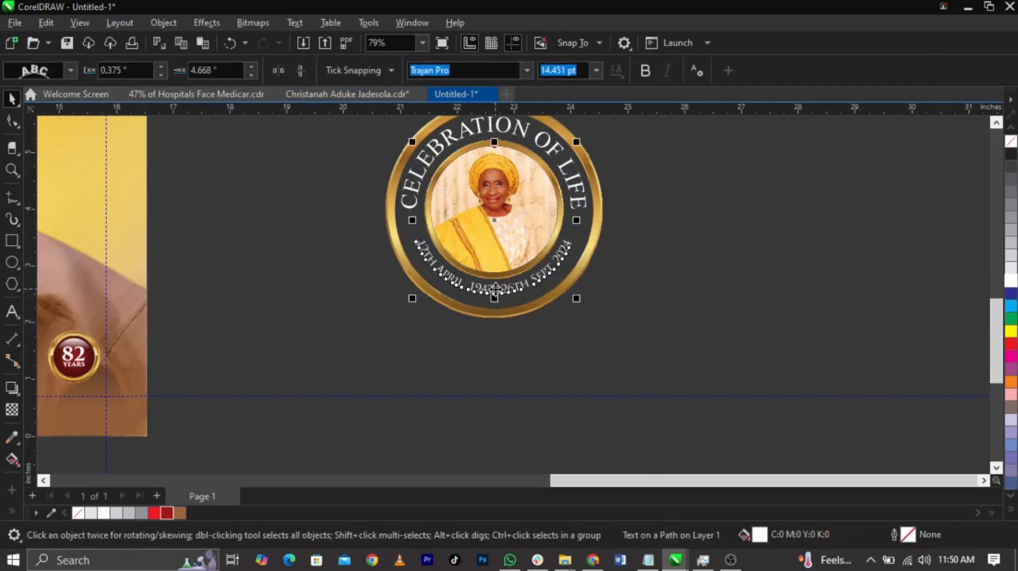
pyautogui.keyDown('shift'); pyautogui.click(495, 289); pyautogui.keyUp('shift')
pyautogui.click(677, 248)
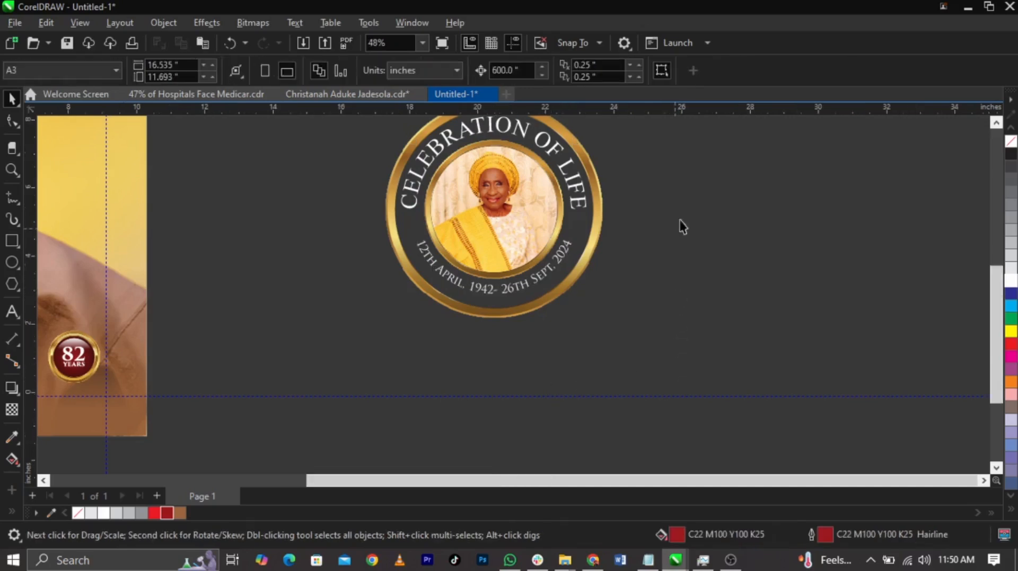
# Move the whole seal onto the front cover to the right of the woman's face and shrink it to about 1.2 inches
pyautogui.moveTo(667, 182); pyautogui.dragTo(402, 369)
pyautogui.scroll(-2, 646, 312)
pyautogui.moveTo(596, 267); pyautogui.dragTo(430, 235)
pyautogui.press('F2')
pyautogui.moveTo(364, 200); pyautogui.dragTo(522, 318)
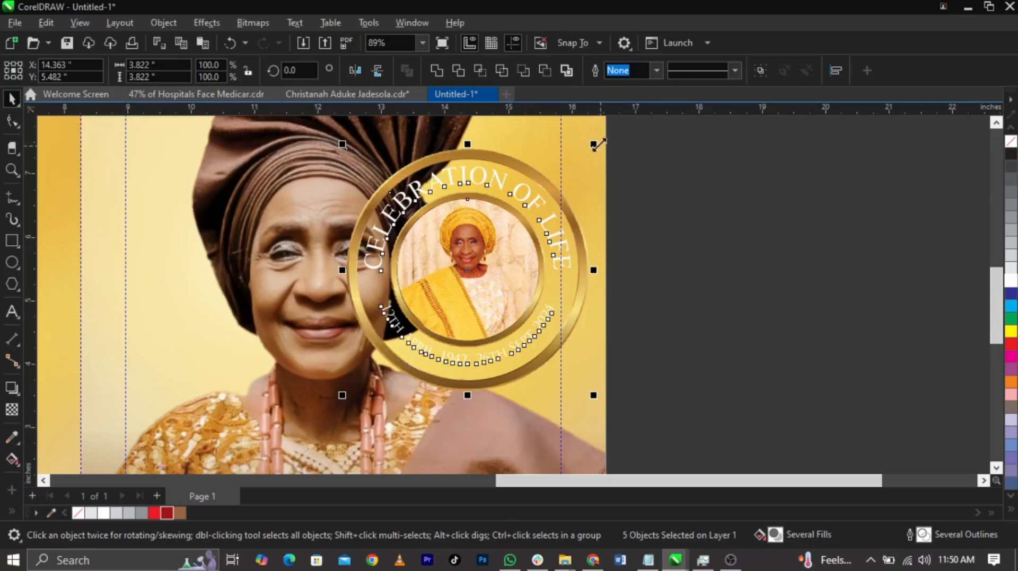
pyautogui.moveTo(583, 162); pyautogui.dragTo(570, 225)
pyautogui.moveTo(469, 307); pyautogui.dragTo(535, 309)
# Fill the seal's curved CELEBRATION OF LIFE text and its curved dates line with black
pyautogui.click(639, 255)
pyautogui.press('F2')
pyautogui.moveTo(654, 225); pyautogui.dragTo(376, 355)
pyautogui.click(549, 218)
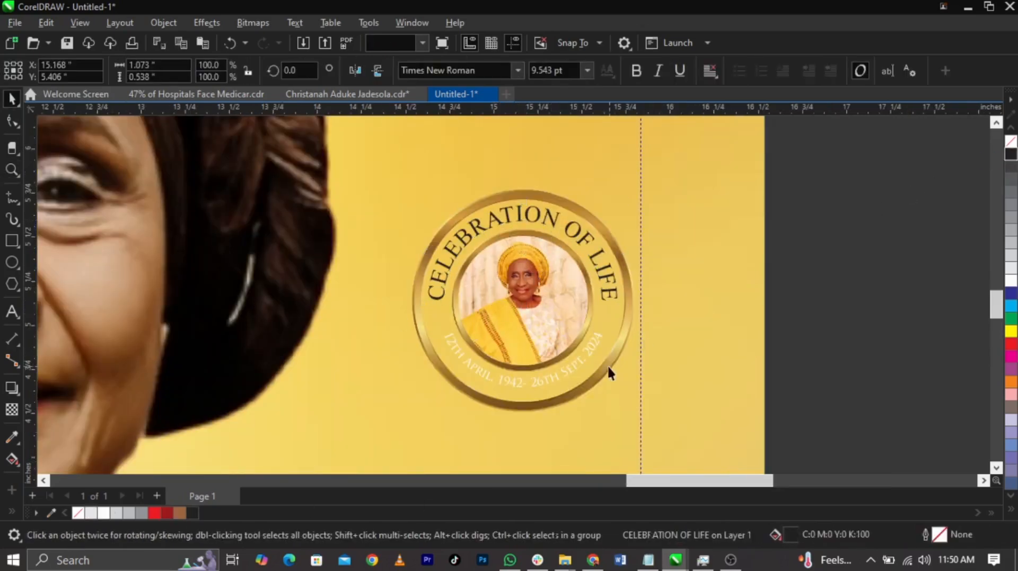
pyautogui.click(561, 365)
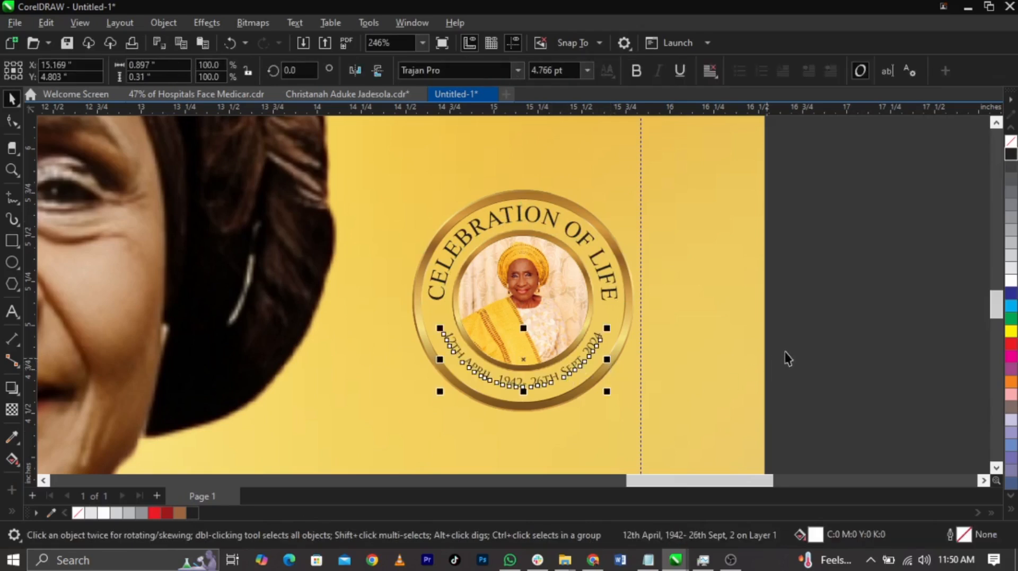
pyautogui.click(842, 347)
pyautogui.scroll(-3, 721, 320)
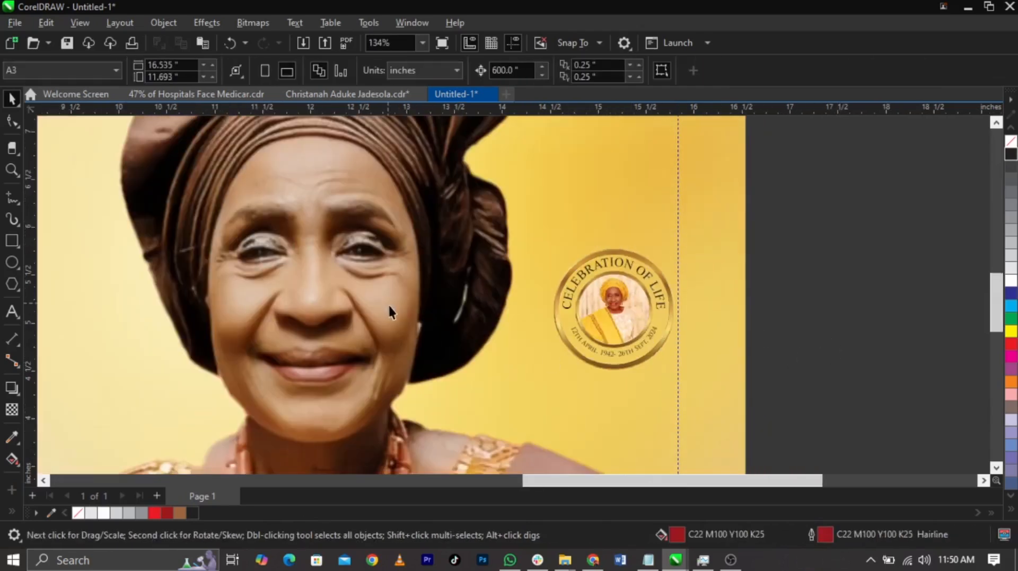
# Copy a star from the row below the front cover's dates onto the seal
pyautogui.scroll(-3, 233, 159)
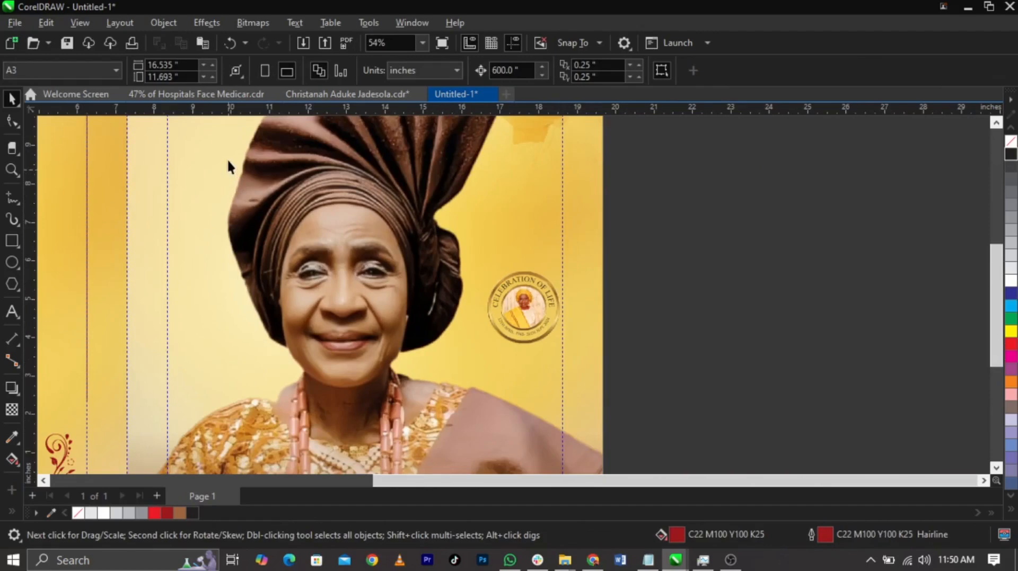
pyautogui.scroll(-2, 231, 157)
pyautogui.click(252, 140)
pyautogui.rightClick(419, 303)
pyautogui.click(453, 323)
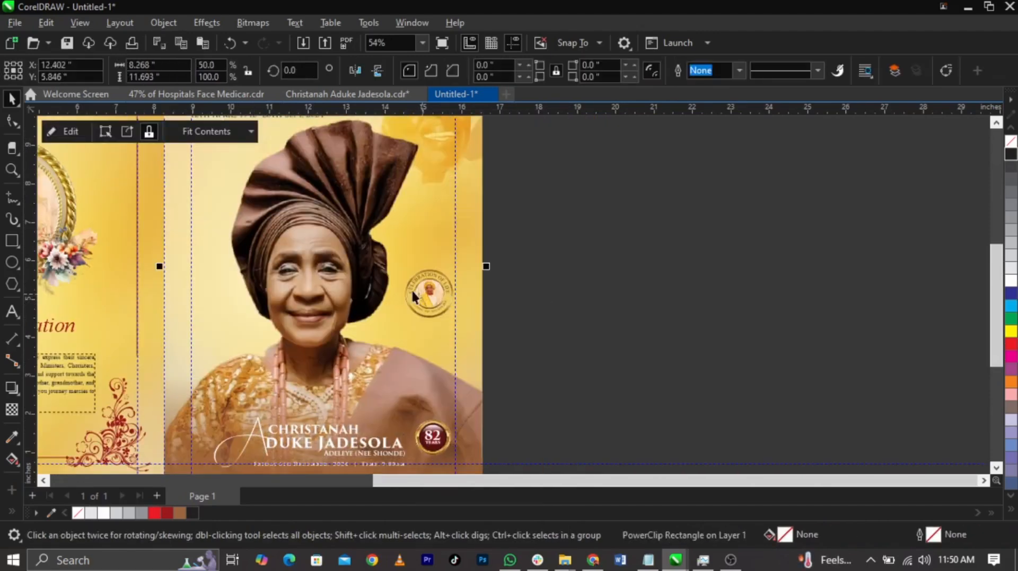
# Fit the small star into the seal's side gaps between the curved texts and preview the spread full screen
pyautogui.press('z')
pyautogui.moveTo(387, 263); pyautogui.dragTo(496, 311)
pyautogui.press('space')
pyautogui.click(377, 365)
pyautogui.moveTo(415, 418); pyautogui.dragTo(352, 416)
pyautogui.moveTo(342, 347); pyautogui.dragTo(310, 373)
pyautogui.moveTo(575, 380); pyautogui.dragTo(569, 380)
pyautogui.scroll(-6, 813, 291)
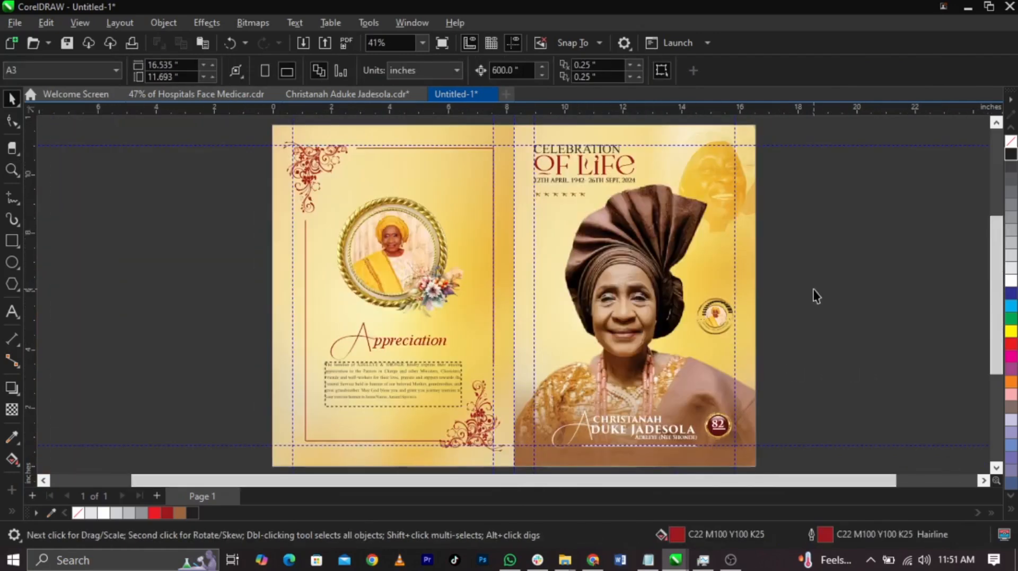
pyautogui.press('F9')
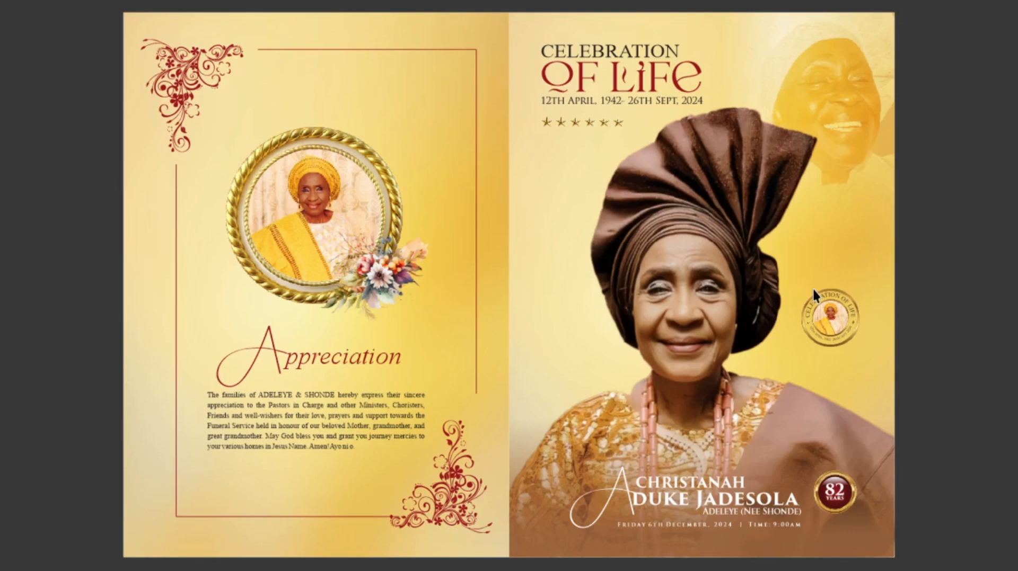